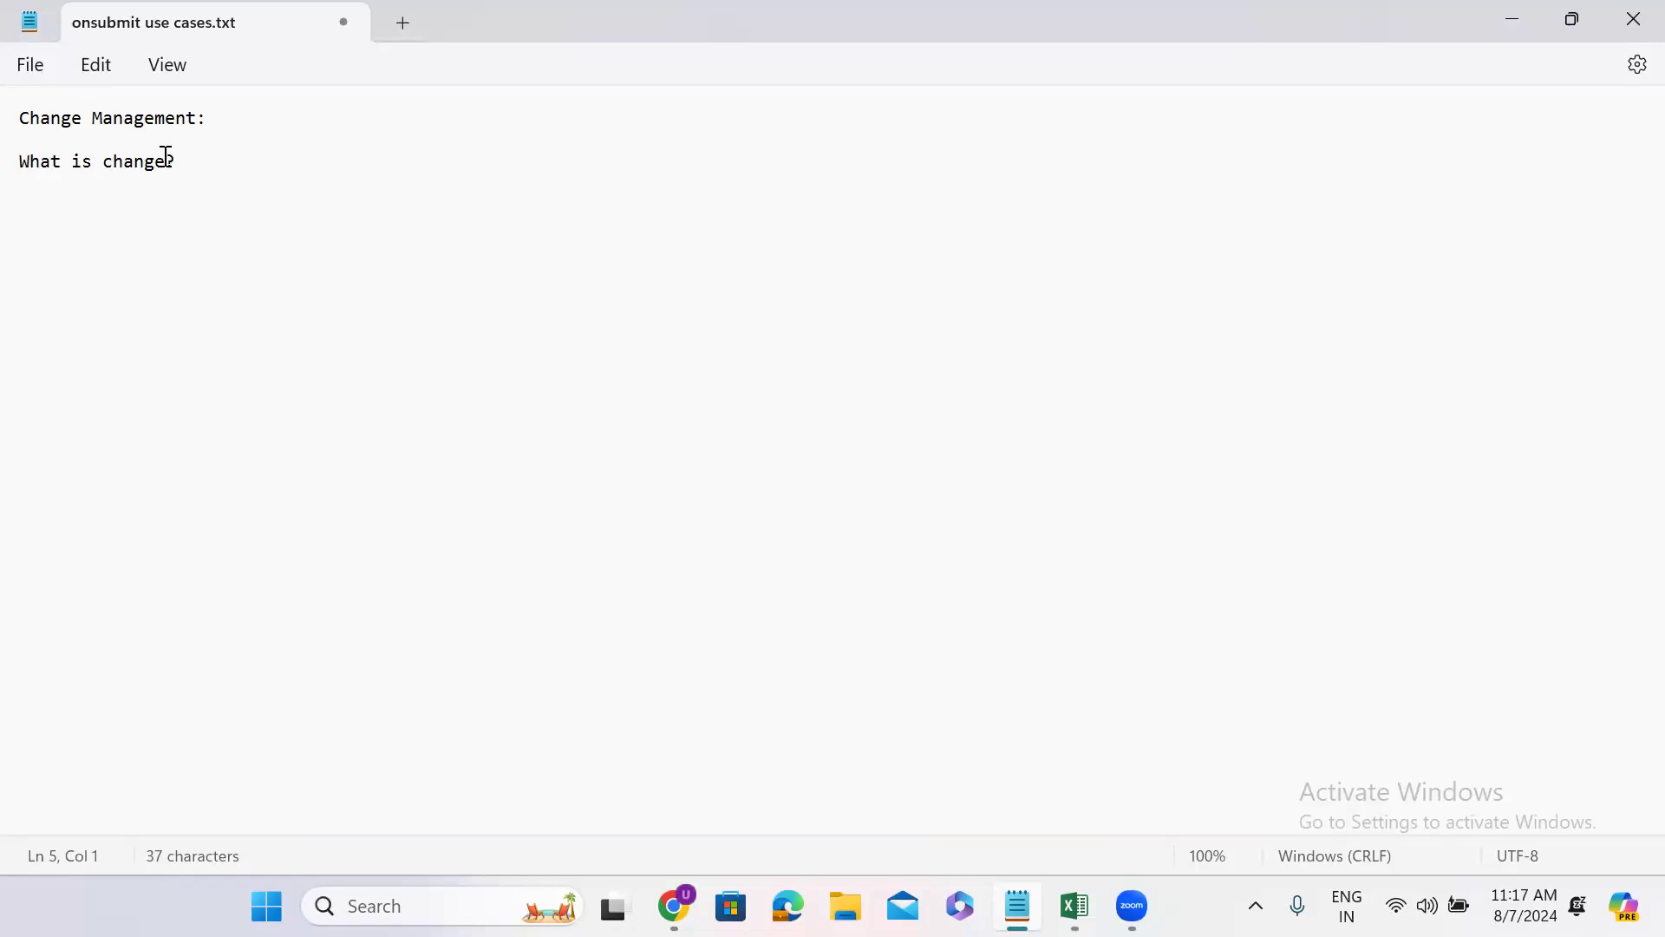
# Step: Complete the "What is change?" line with "--- any modification in the application software is change"
pyautogui.click(215, 159)
pyautogui.write('-->')
pyautogui.write(' any mod')
pyautogui.write('ificatio')
pyautogui.write('n in the ')
pyautogui.write('applicatio')
pyautogui.write('n softwar')
pyautogui.write('e is change')
pyautogui.write(' Request')
pyautogui.press('Return')
pyautogui.press('Return')
pyautogui.doubleClick(843, 161)
pyautogui.press('BackSpace')
pyautogui.press('BackSpace')
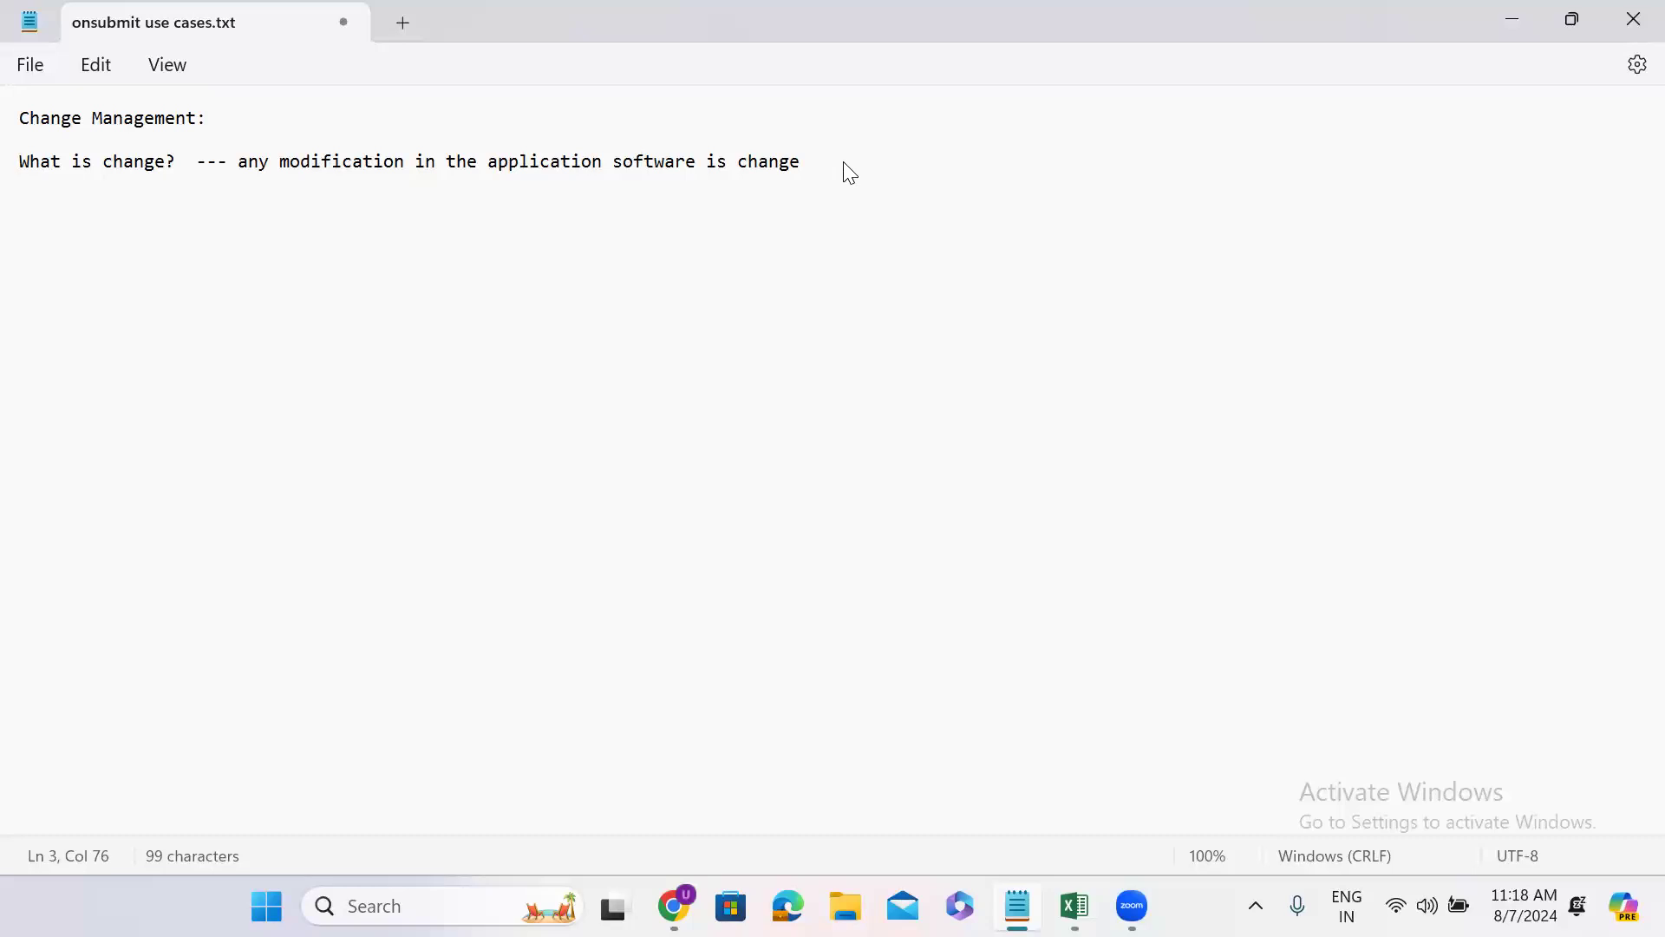
# Step: Switch to Chrome, close the Gmail inbox page, and copy the base address of the open ServiceNow instance
pyautogui.click(1525, 20)
pyautogui.click(902, 25)
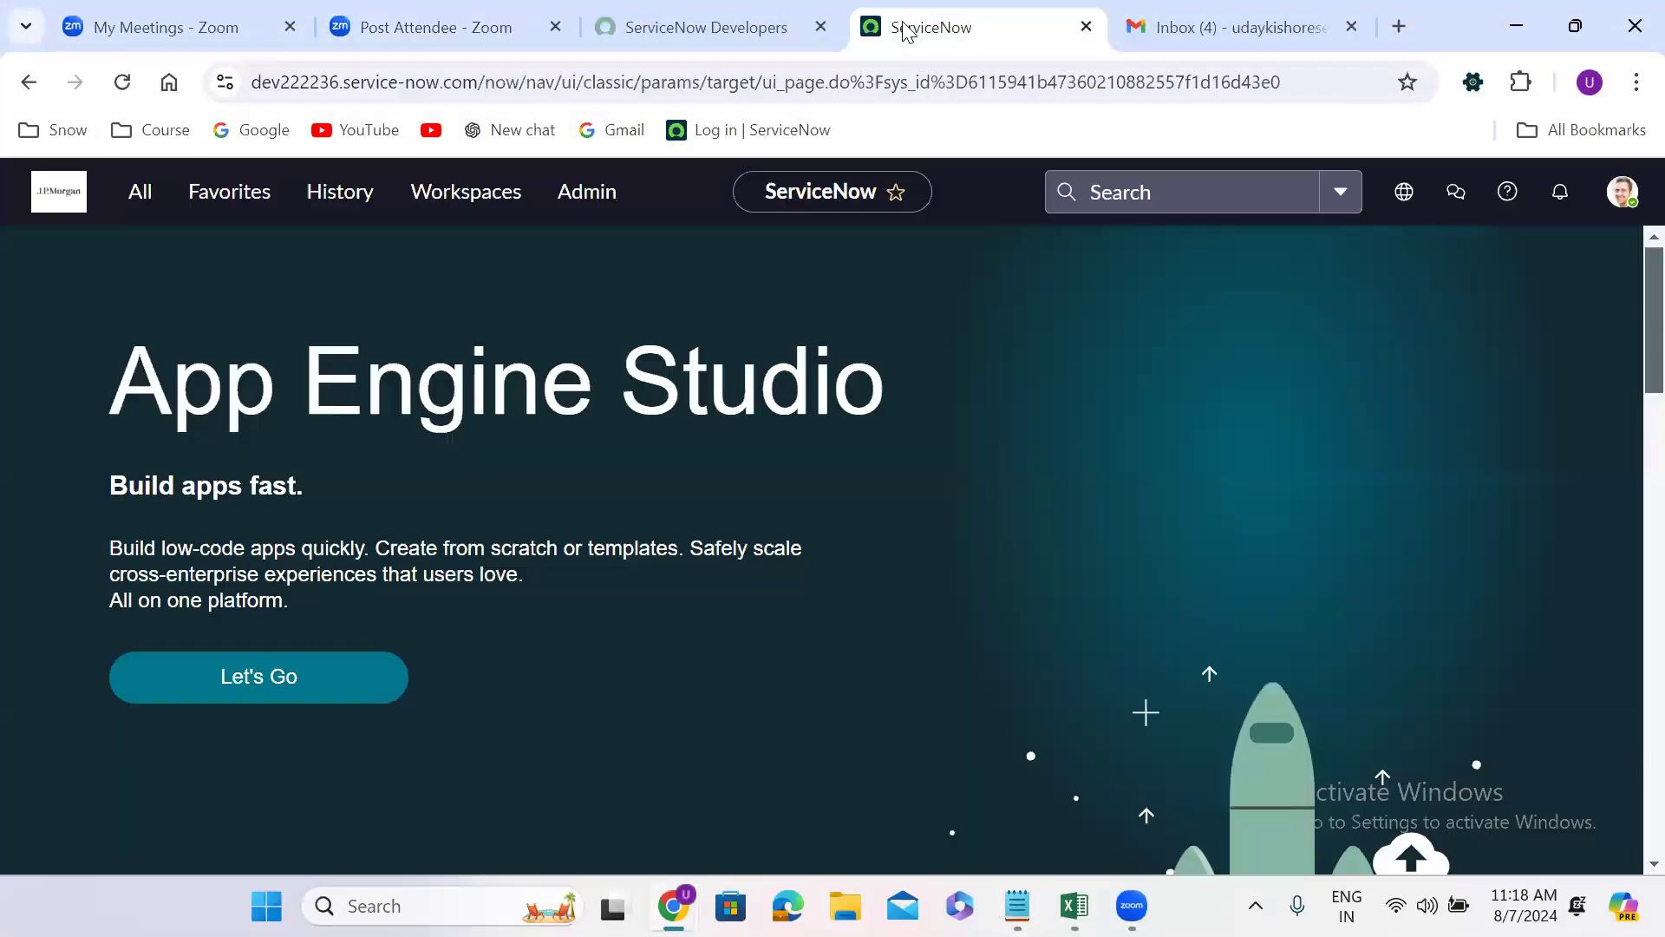
pyautogui.click(1349, 27)
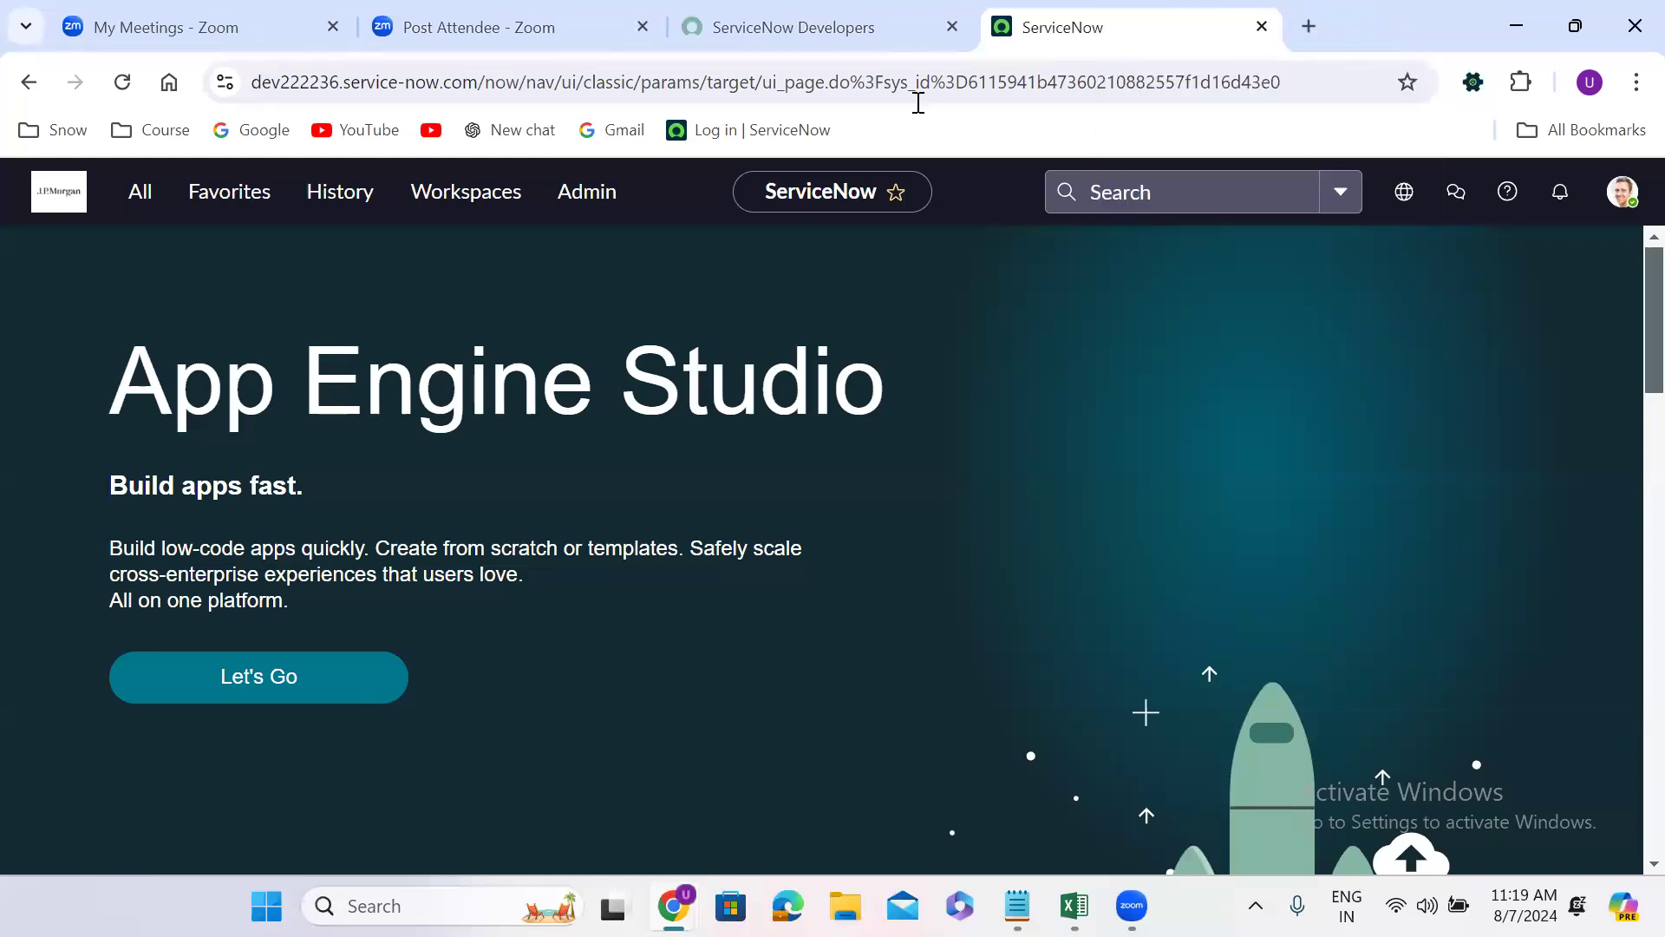
pyautogui.moveTo(472, 80); pyautogui.dragTo(189, 91)
pyautogui.hotkey('ctrl', 'c')
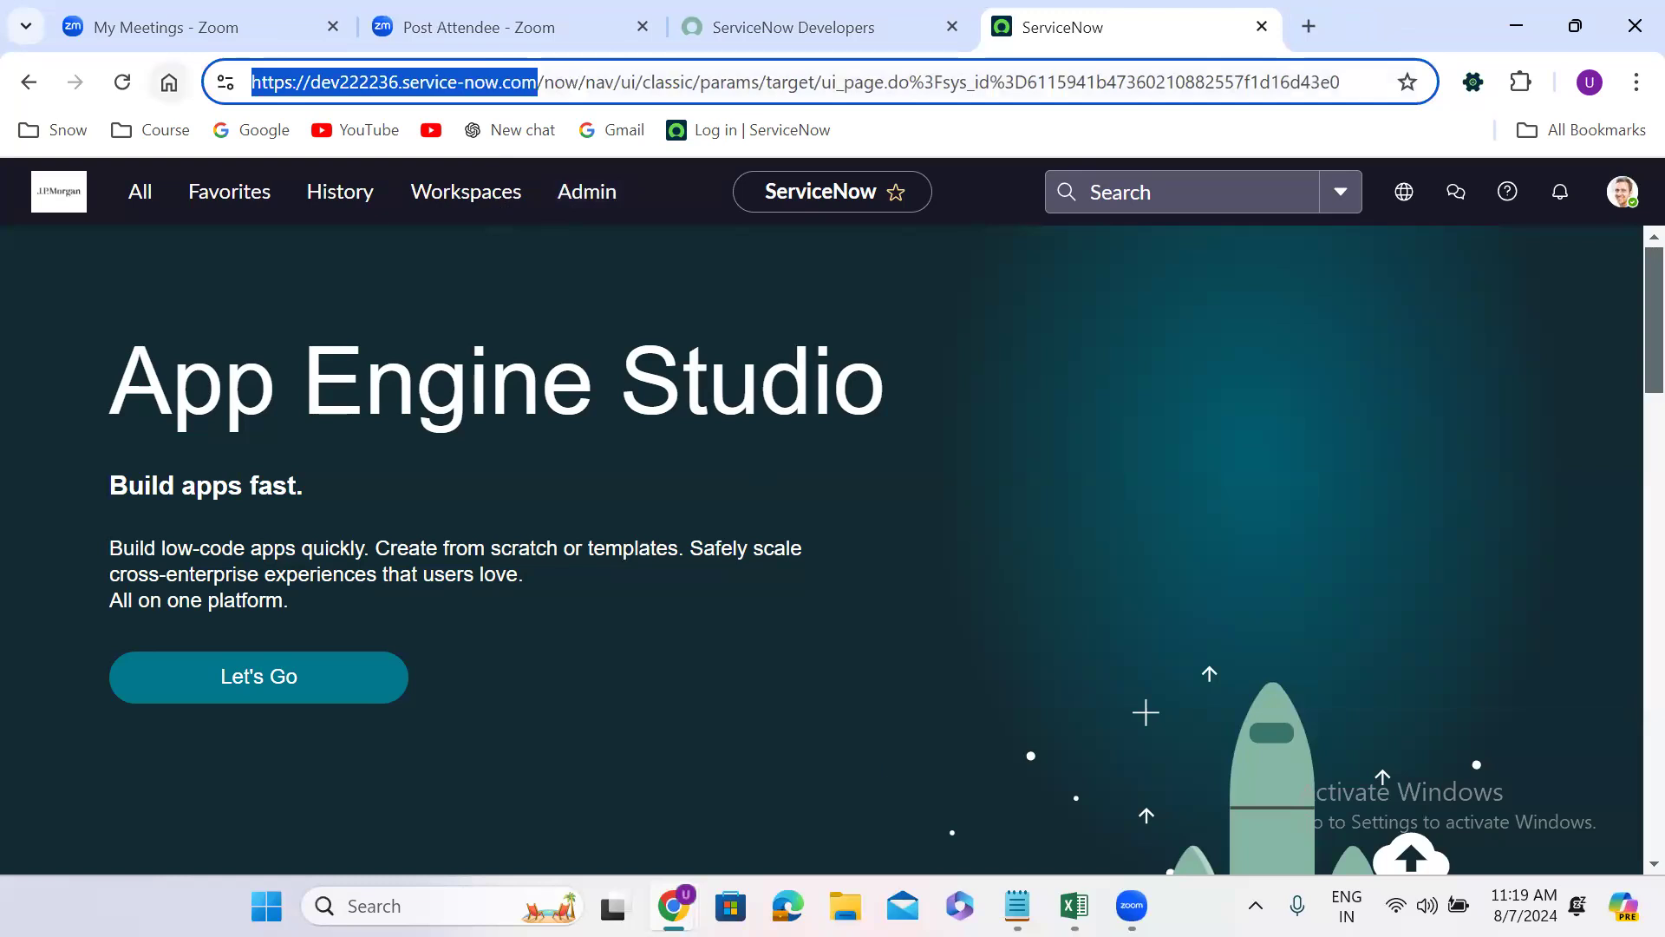
# Step: Switch back to Notepad and paste the instance address three times below the definition, separated by two blank lines
pyautogui.hotkey('alt', 'Tab')
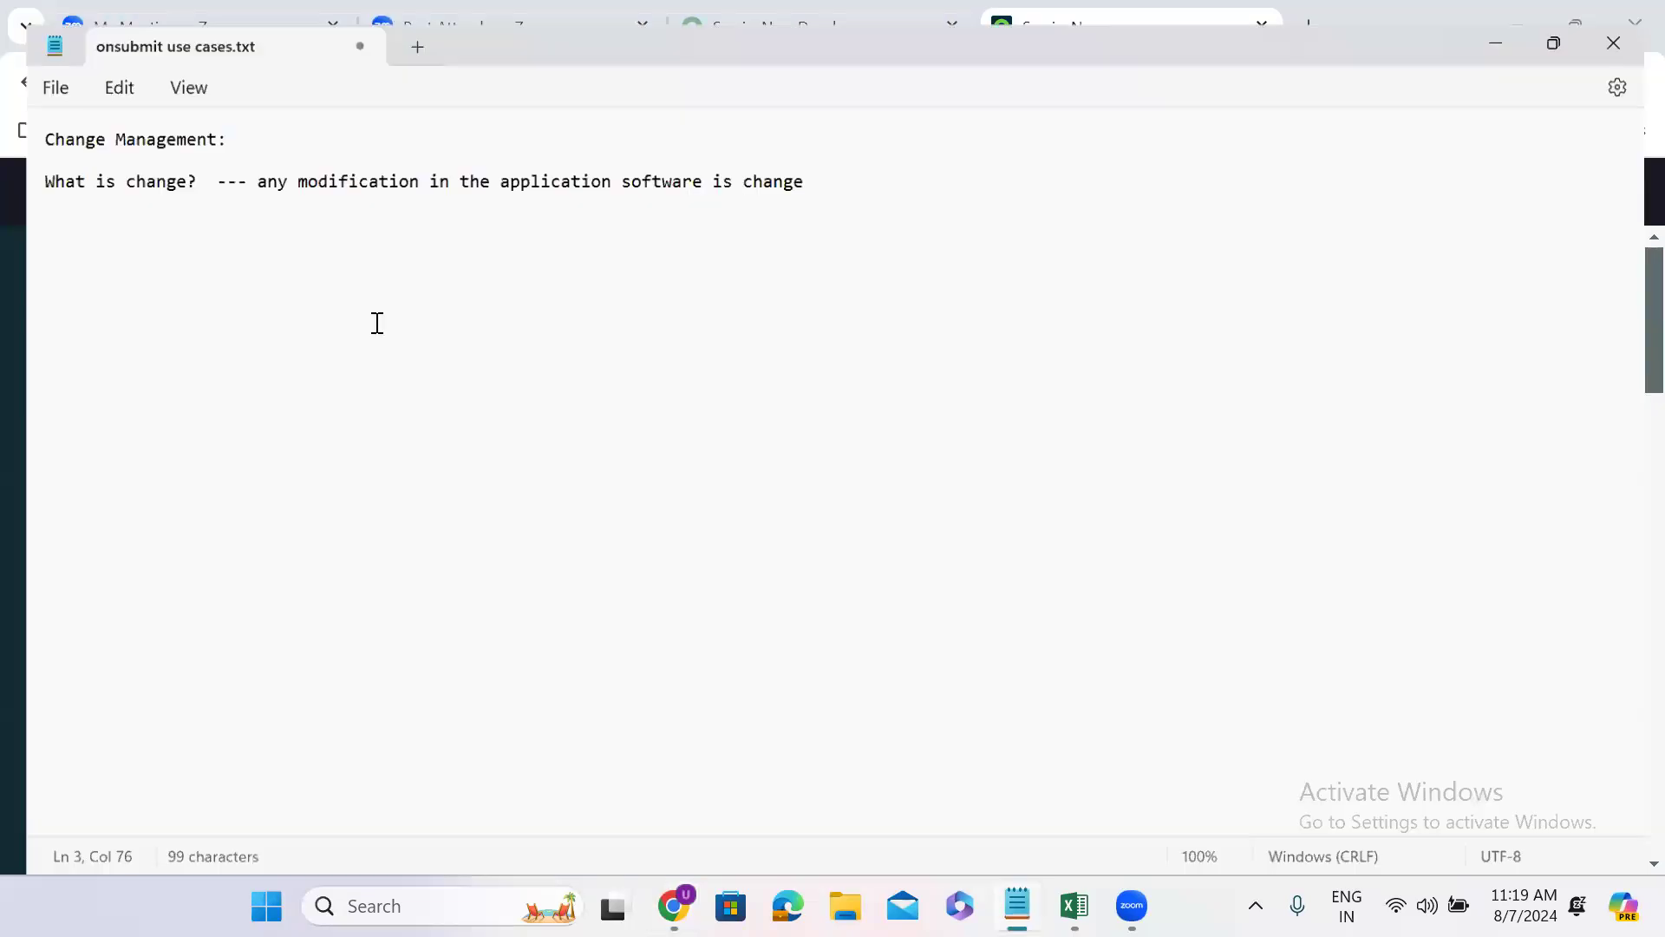
pyautogui.click(149, 253)
pyautogui.hotkey('ctrl', 'v')
pyautogui.press('Return')
pyautogui.press('Return')
pyautogui.press('Return')
pyautogui.hotkey('ctrl', 'v')
pyautogui.press('Return')
pyautogui.press('Return')
pyautogui.press('Return')
pyautogui.hotkey('ctrl', 'v')
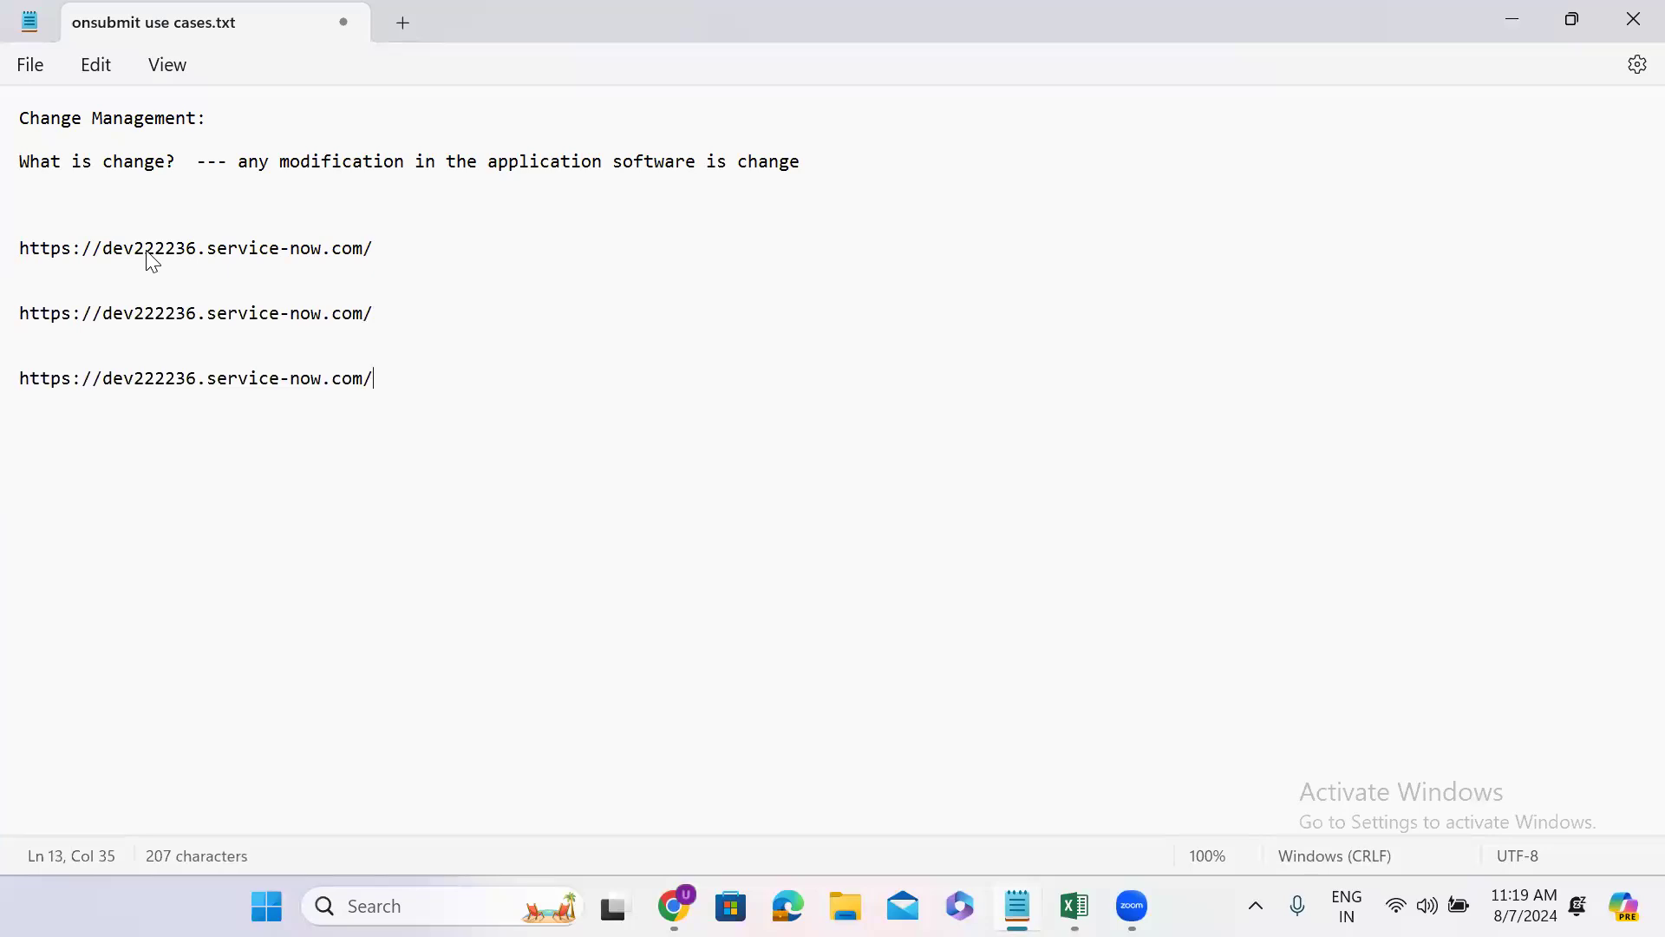
# Step: Label the three instance addresses "-- Developer", "-- Tester" and "-- Admins/Employees" in order
pyautogui.click(388, 260)
pyautogui.write('-- Developer')
pyautogui.click(412, 310)
pyautogui.write('Tester')
pyautogui.click(431, 382)
pyautogui.write('-- Admins')
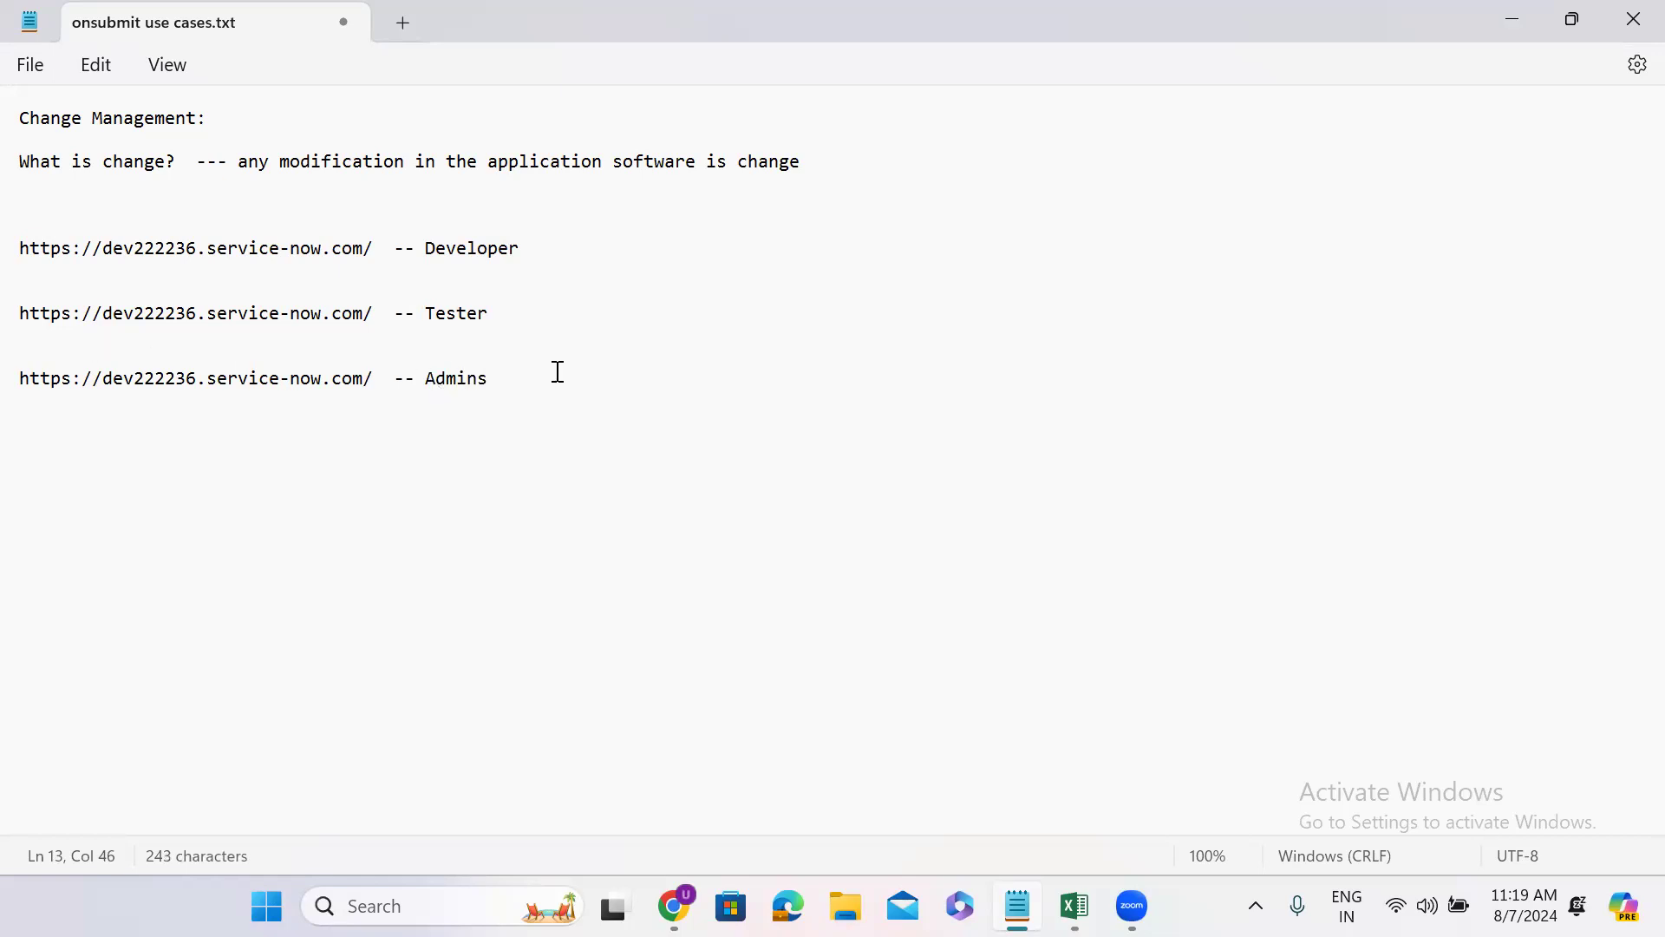
pyautogui.write('/Employees')
# Step: Insert eight blank lines before the Admins/Employees address to separate it from the Tester address
pyautogui.click(22, 383)
pyautogui.press('Return')
pyautogui.press('Return')
pyautogui.press('Return')
pyautogui.press('Return')
pyautogui.press('Return')
pyautogui.press('Return')
pyautogui.press('Return')
pyautogui.press('Return')
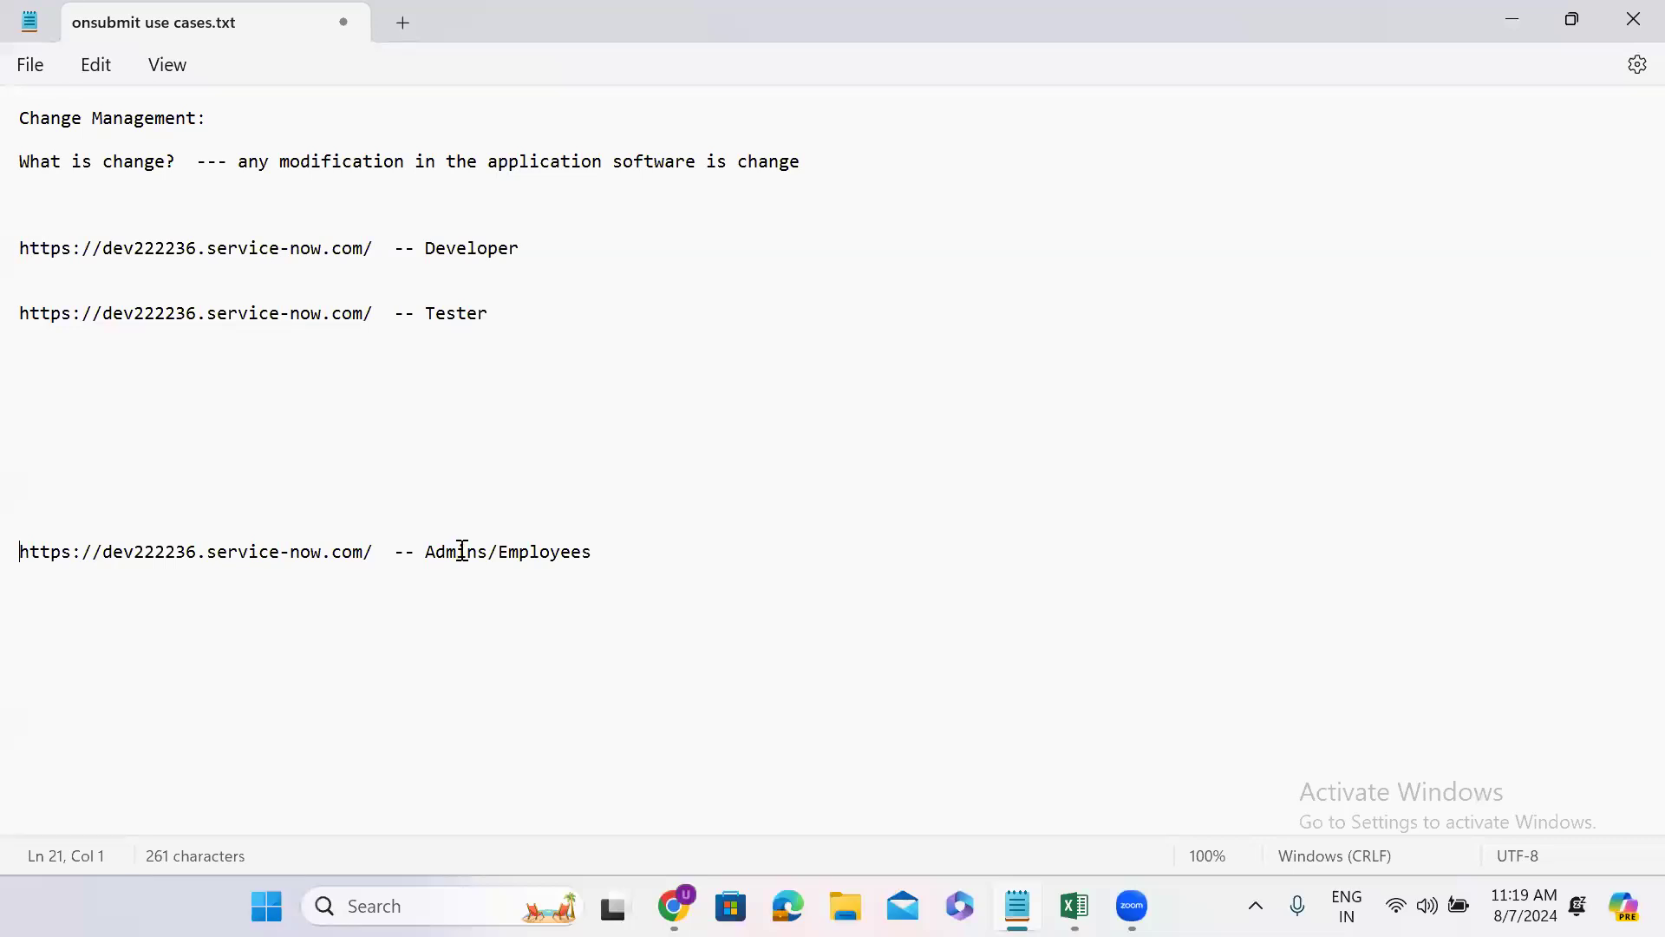
pyautogui.doubleClick(546, 552)
pyautogui.doubleClick(453, 551)
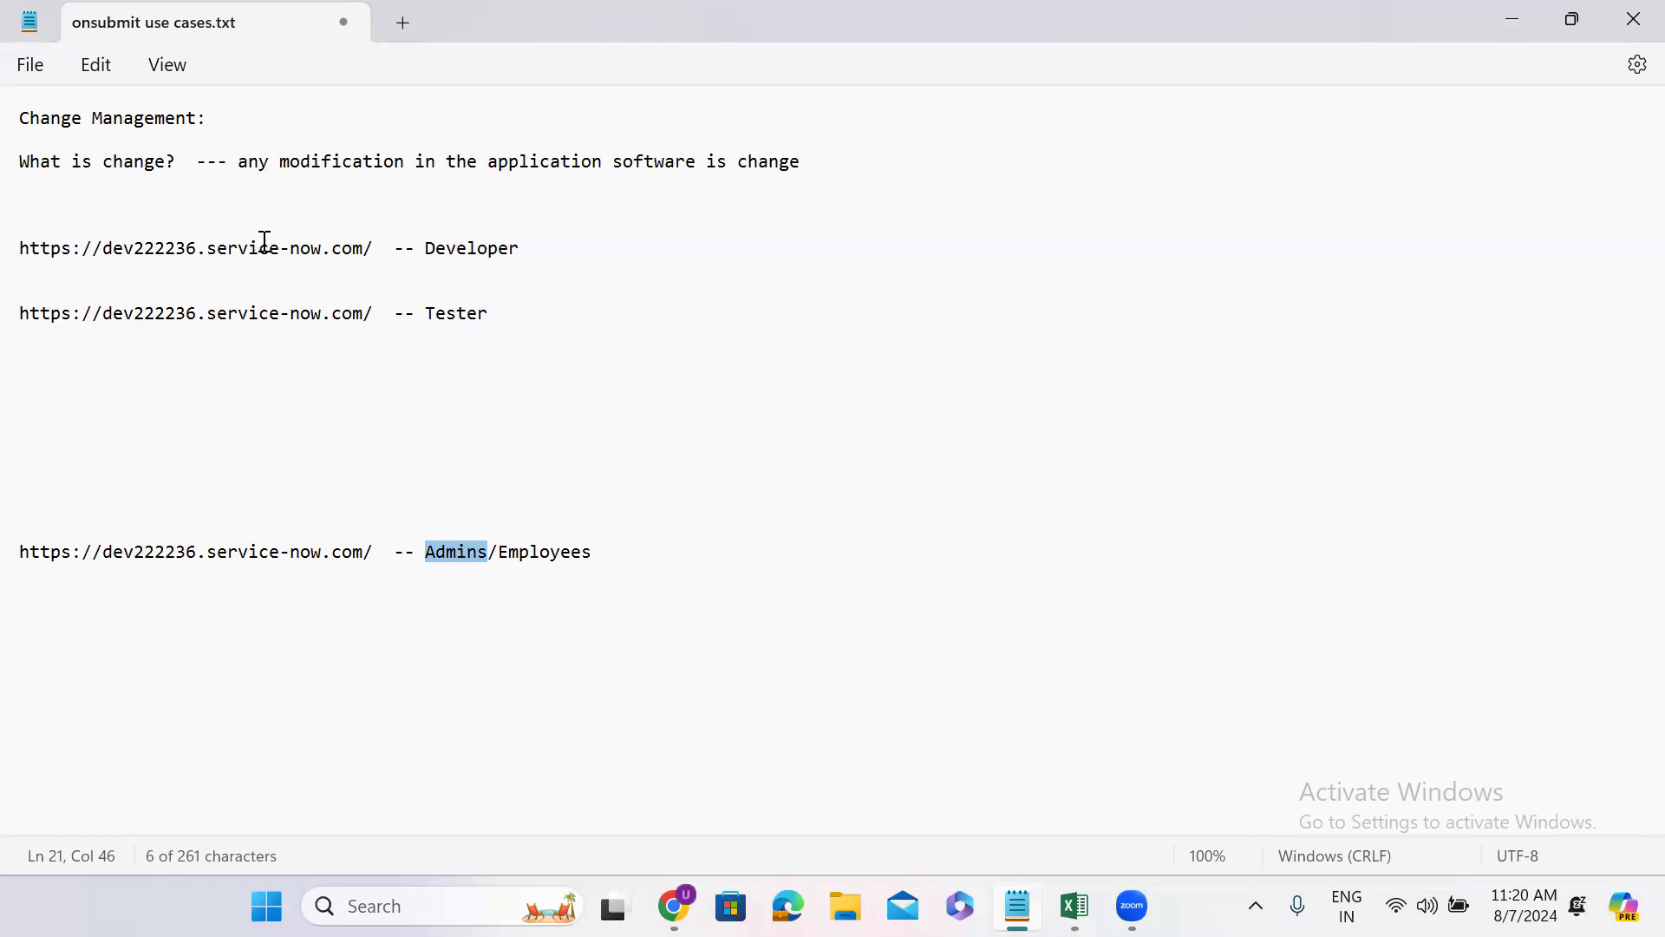
pyautogui.doubleClick(200, 315)
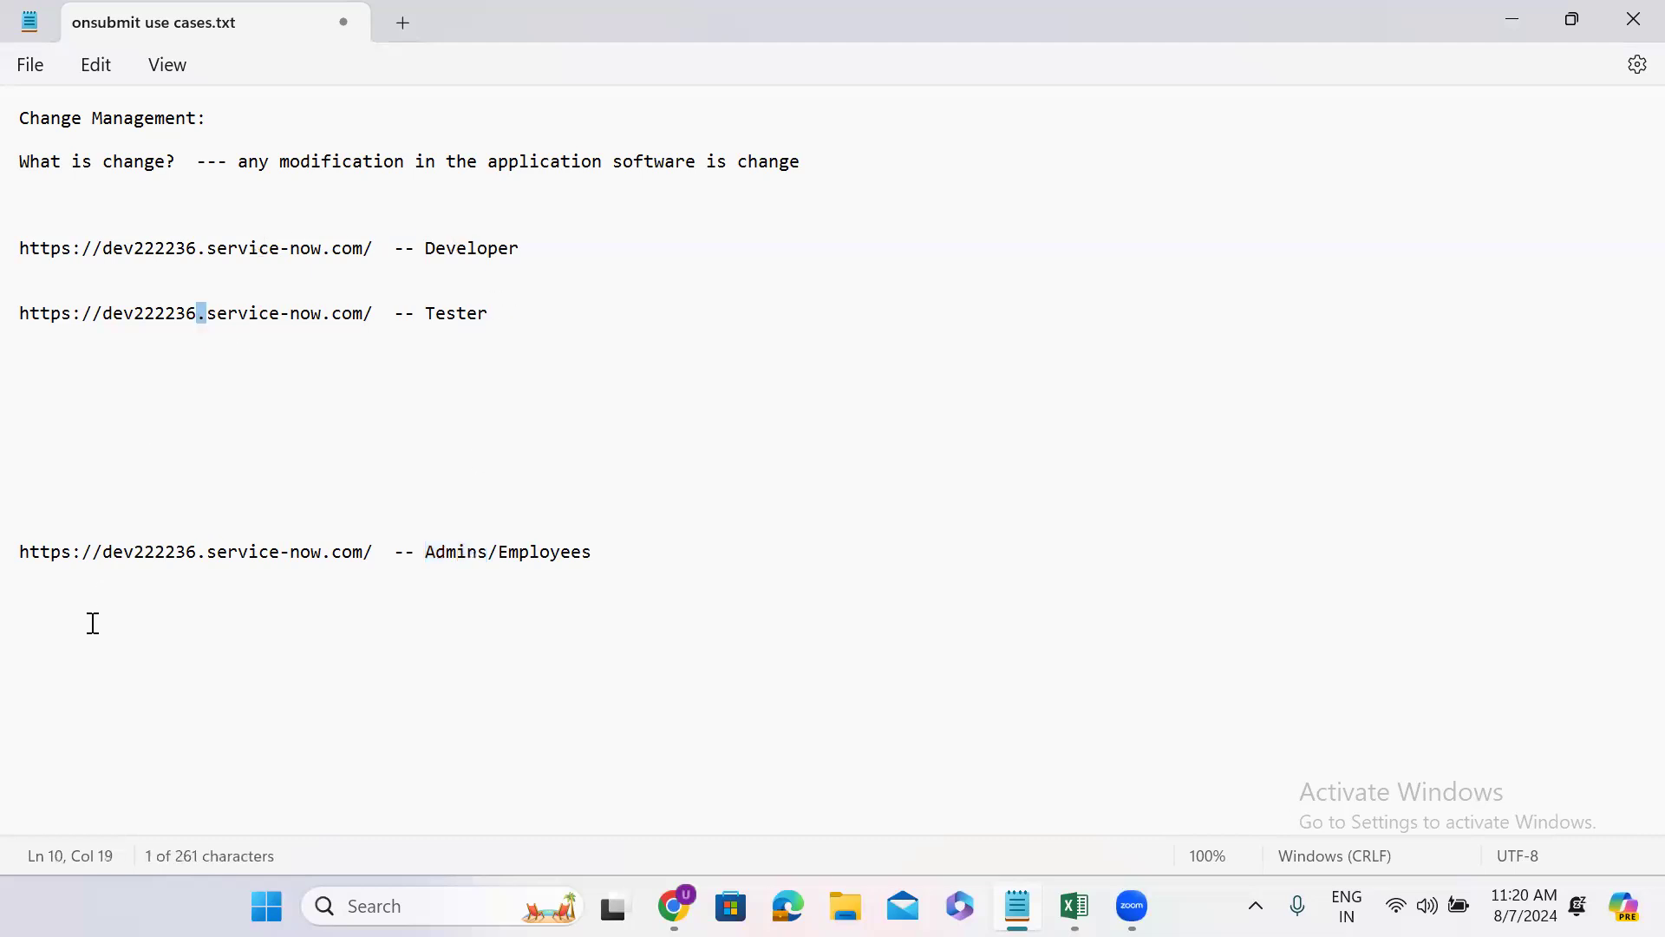
pyautogui.doubleClick(127, 552)
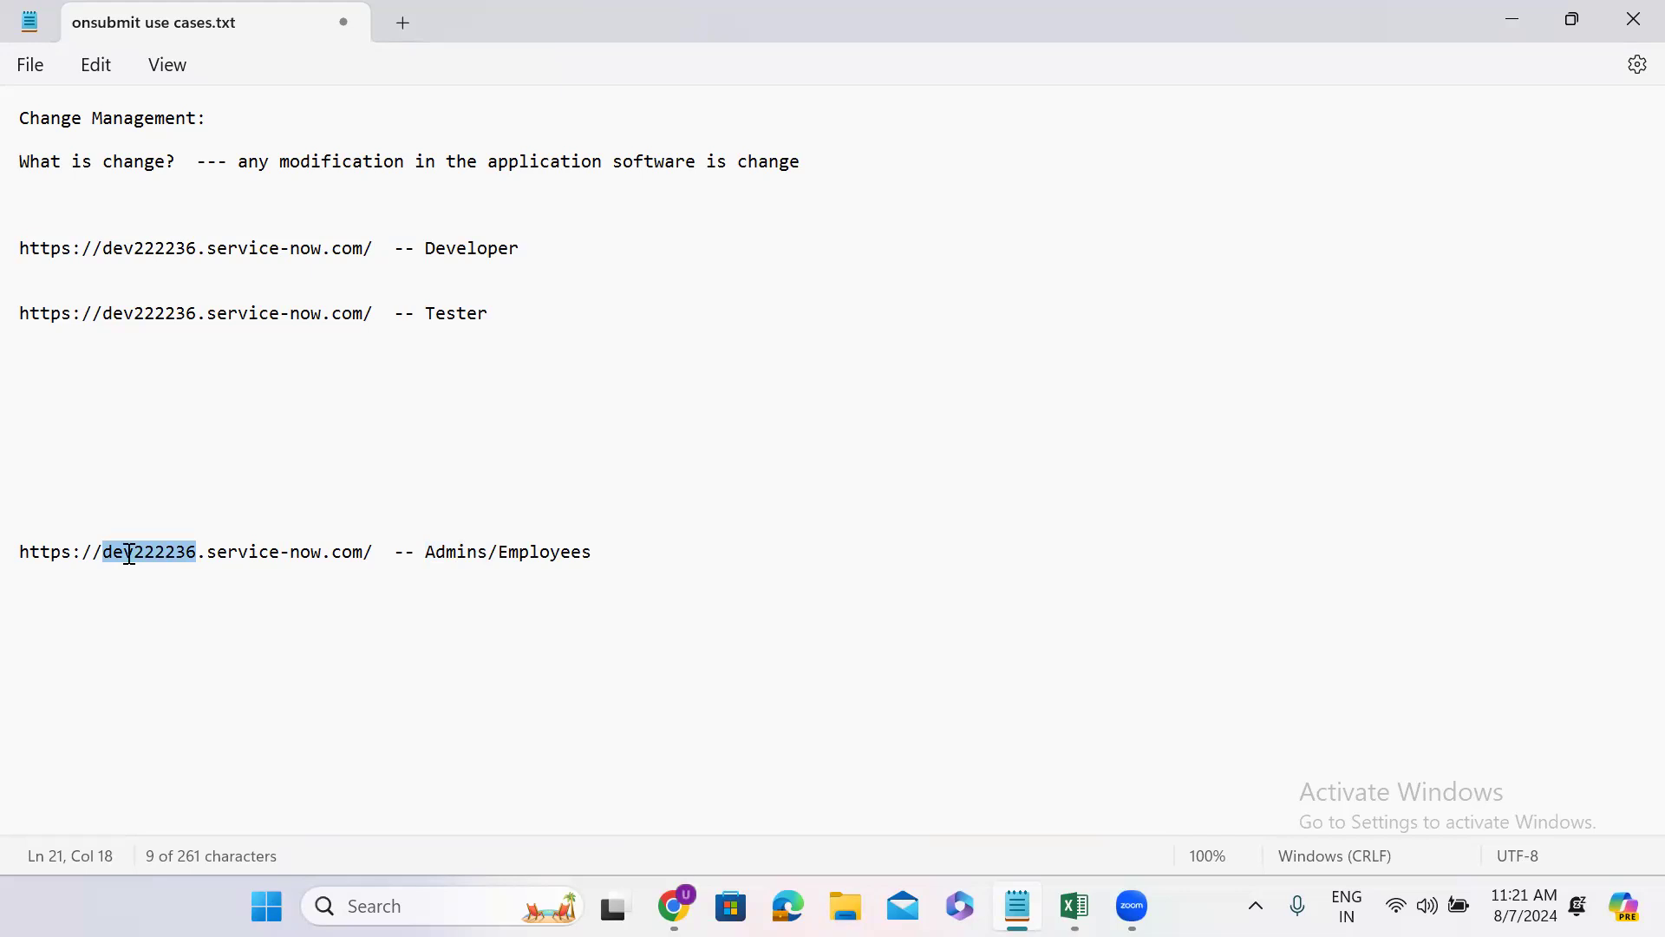
pyautogui.doubleClick(274, 252)
pyautogui.tripleClick(274, 251)
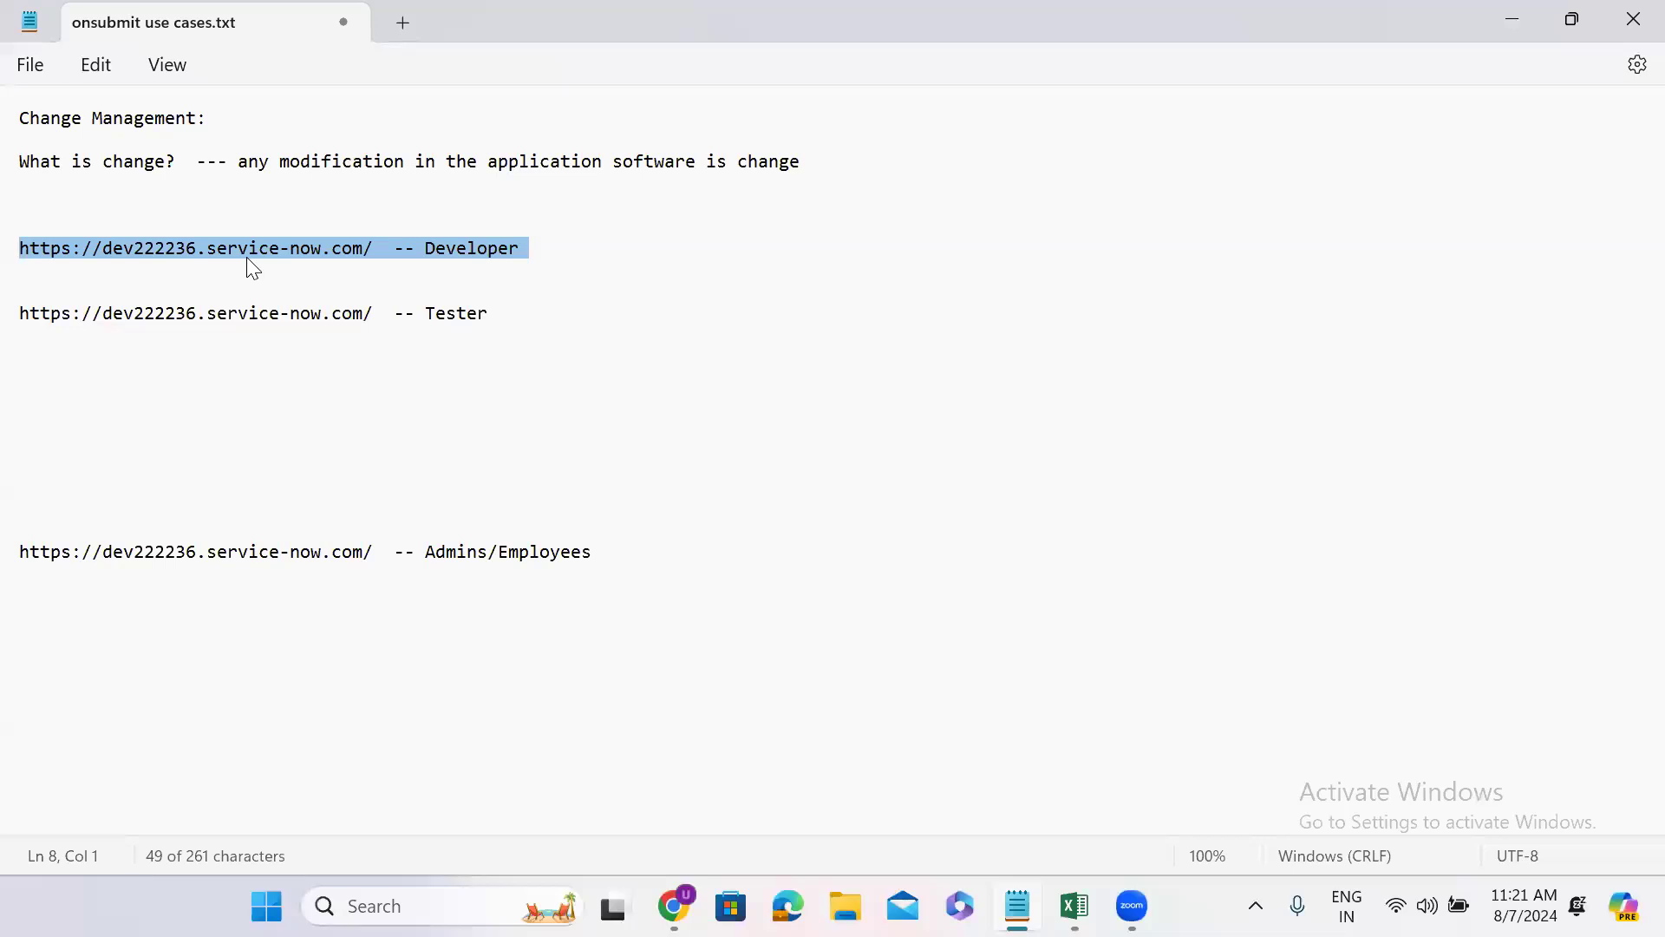
pyautogui.tripleClick(151, 316)
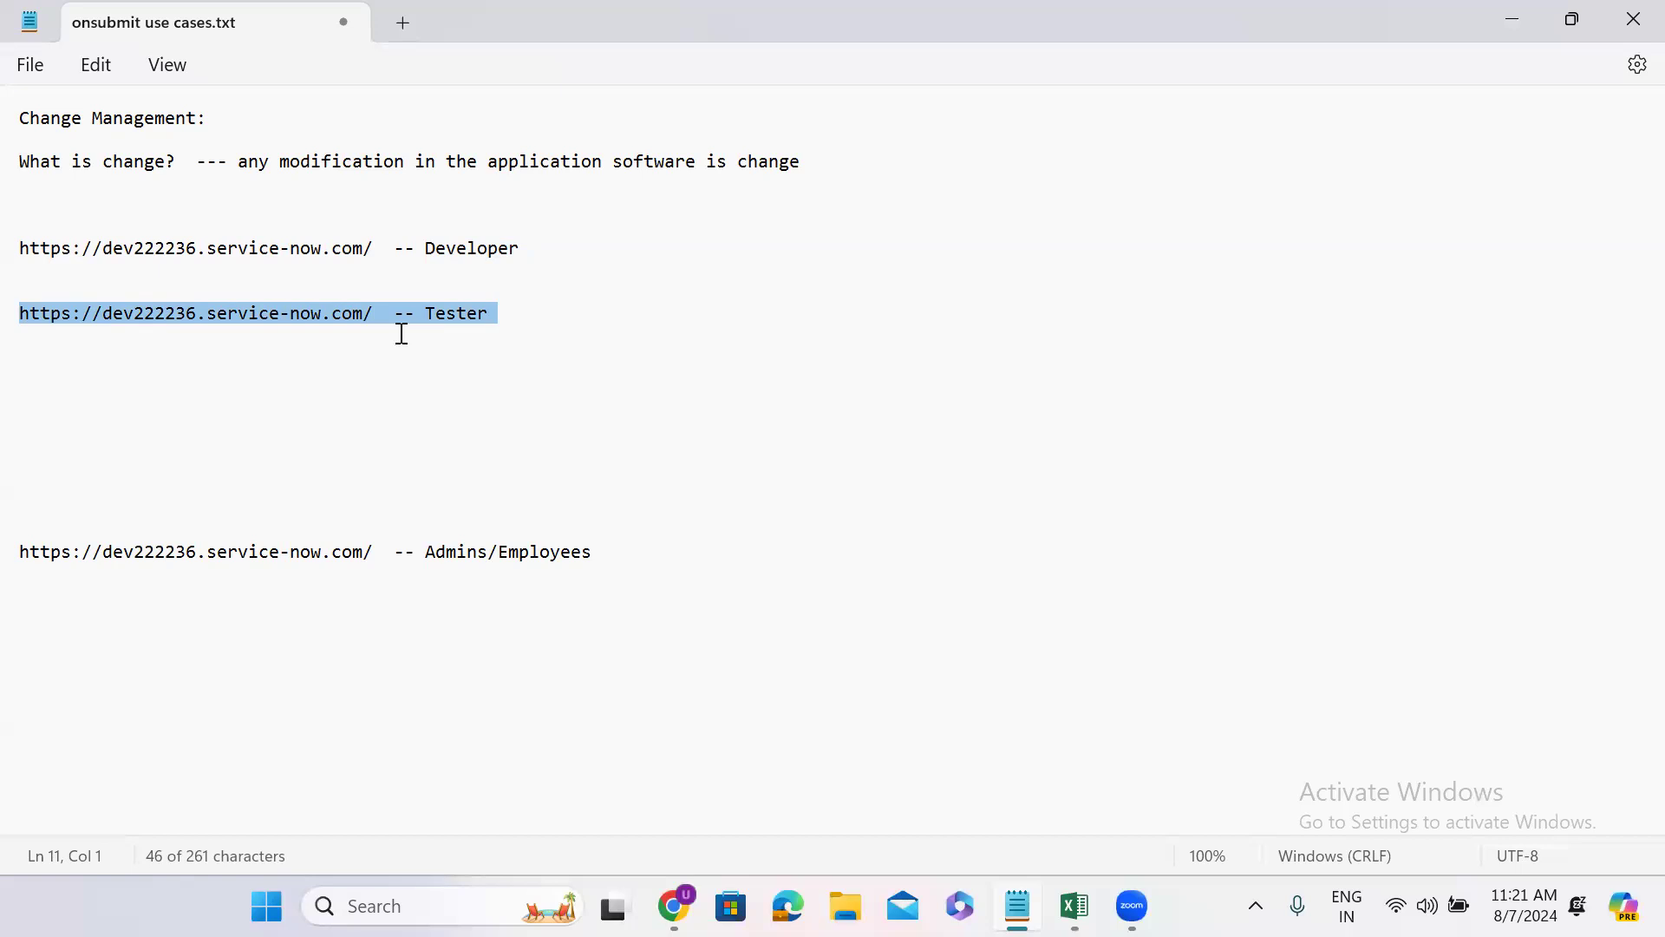
pyautogui.doubleClick(454, 247)
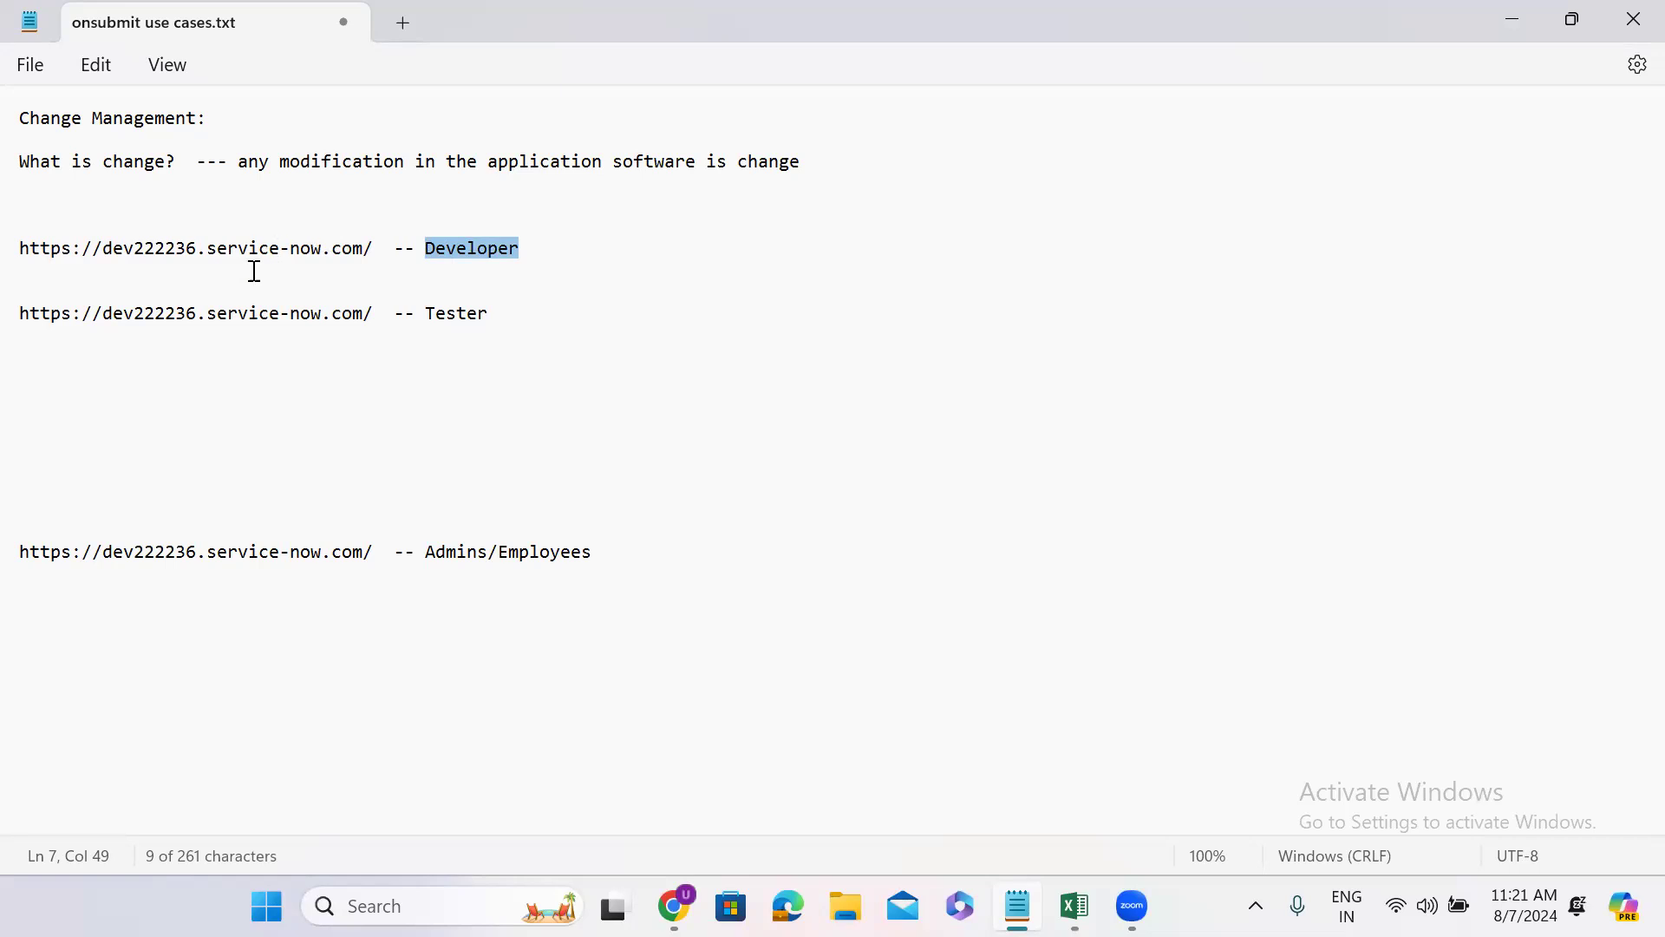
pyautogui.click(240, 314)
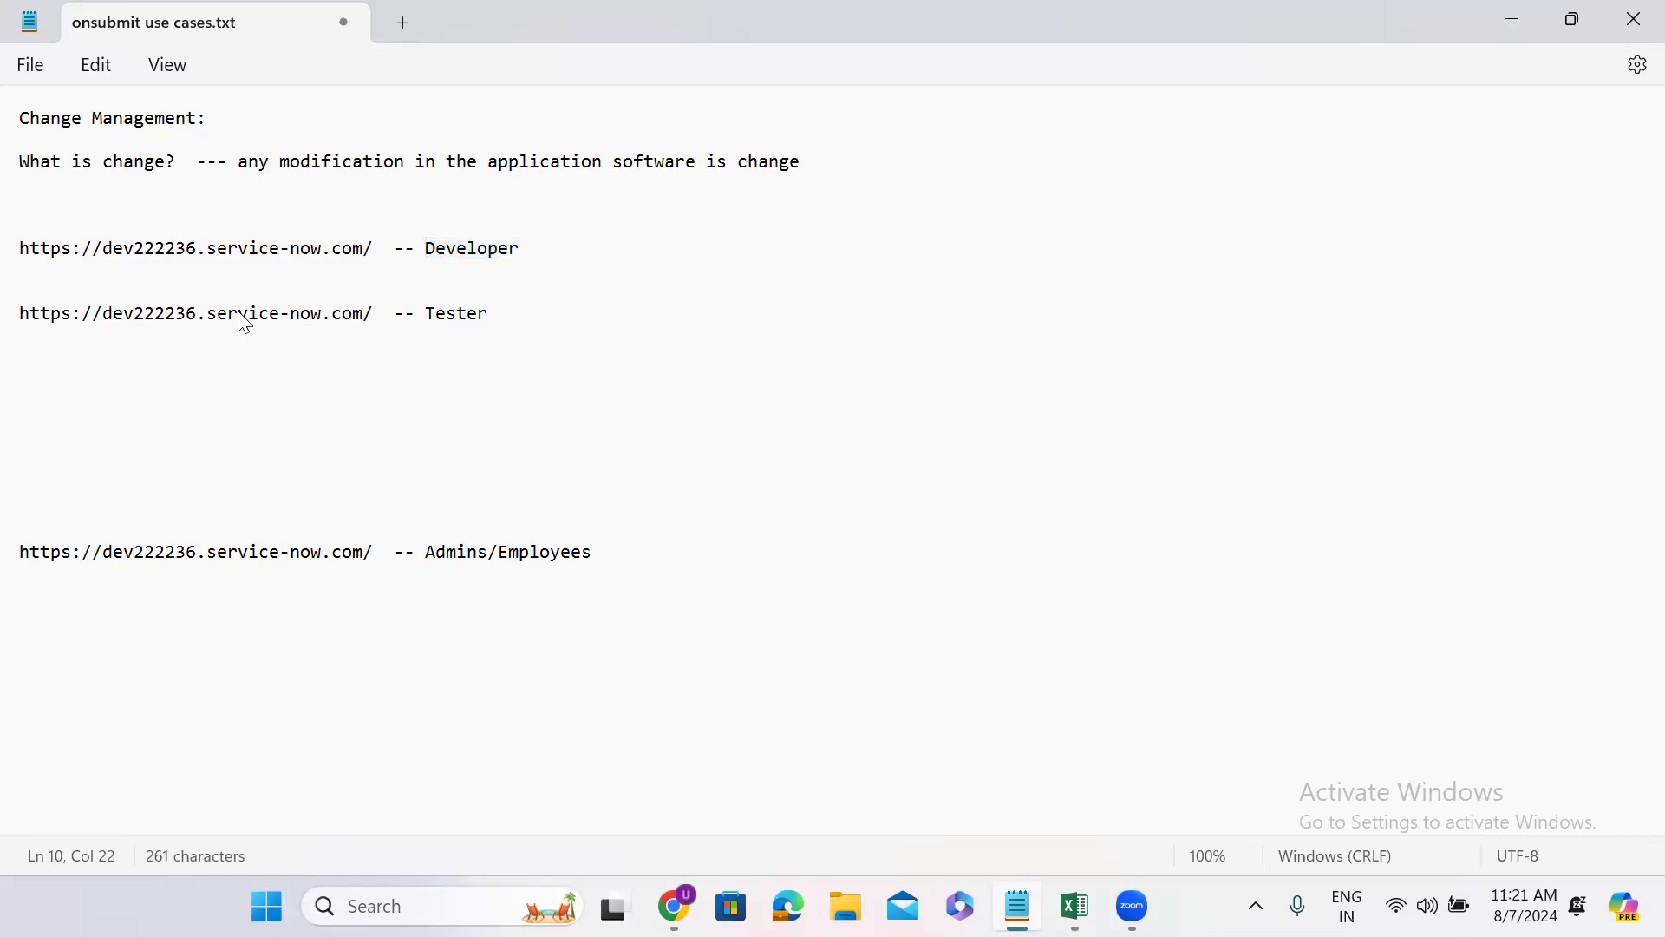
pyautogui.doubleClick(241, 317)
pyautogui.doubleClick(447, 318)
pyautogui.doubleClick(145, 556)
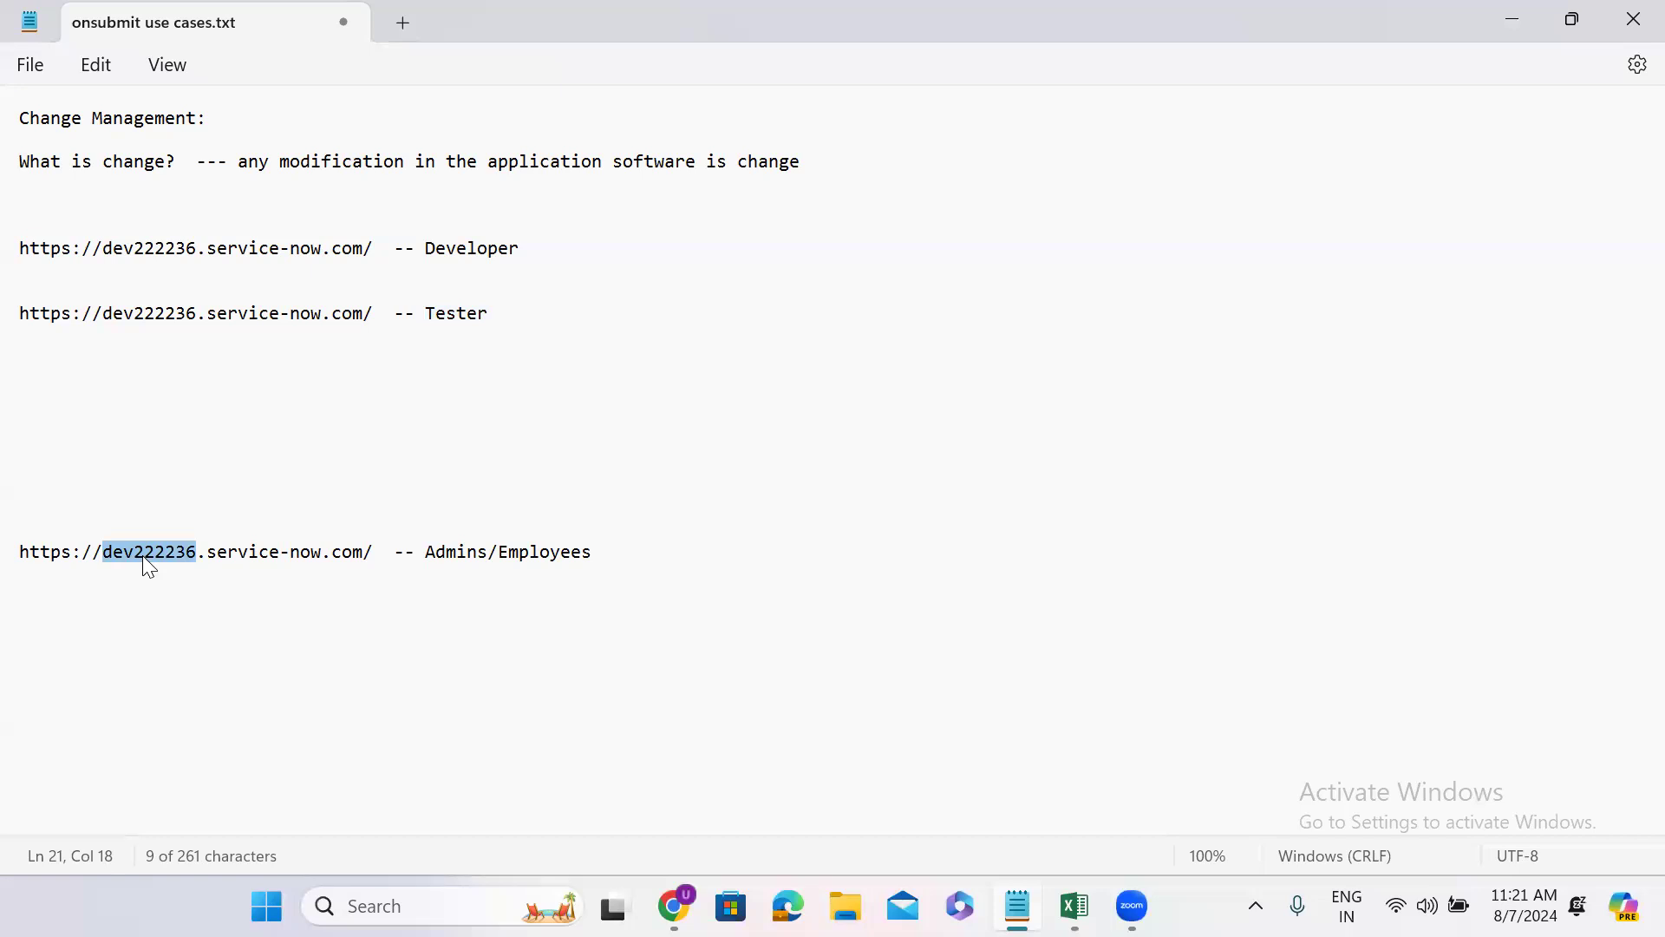
pyautogui.click(216, 383)
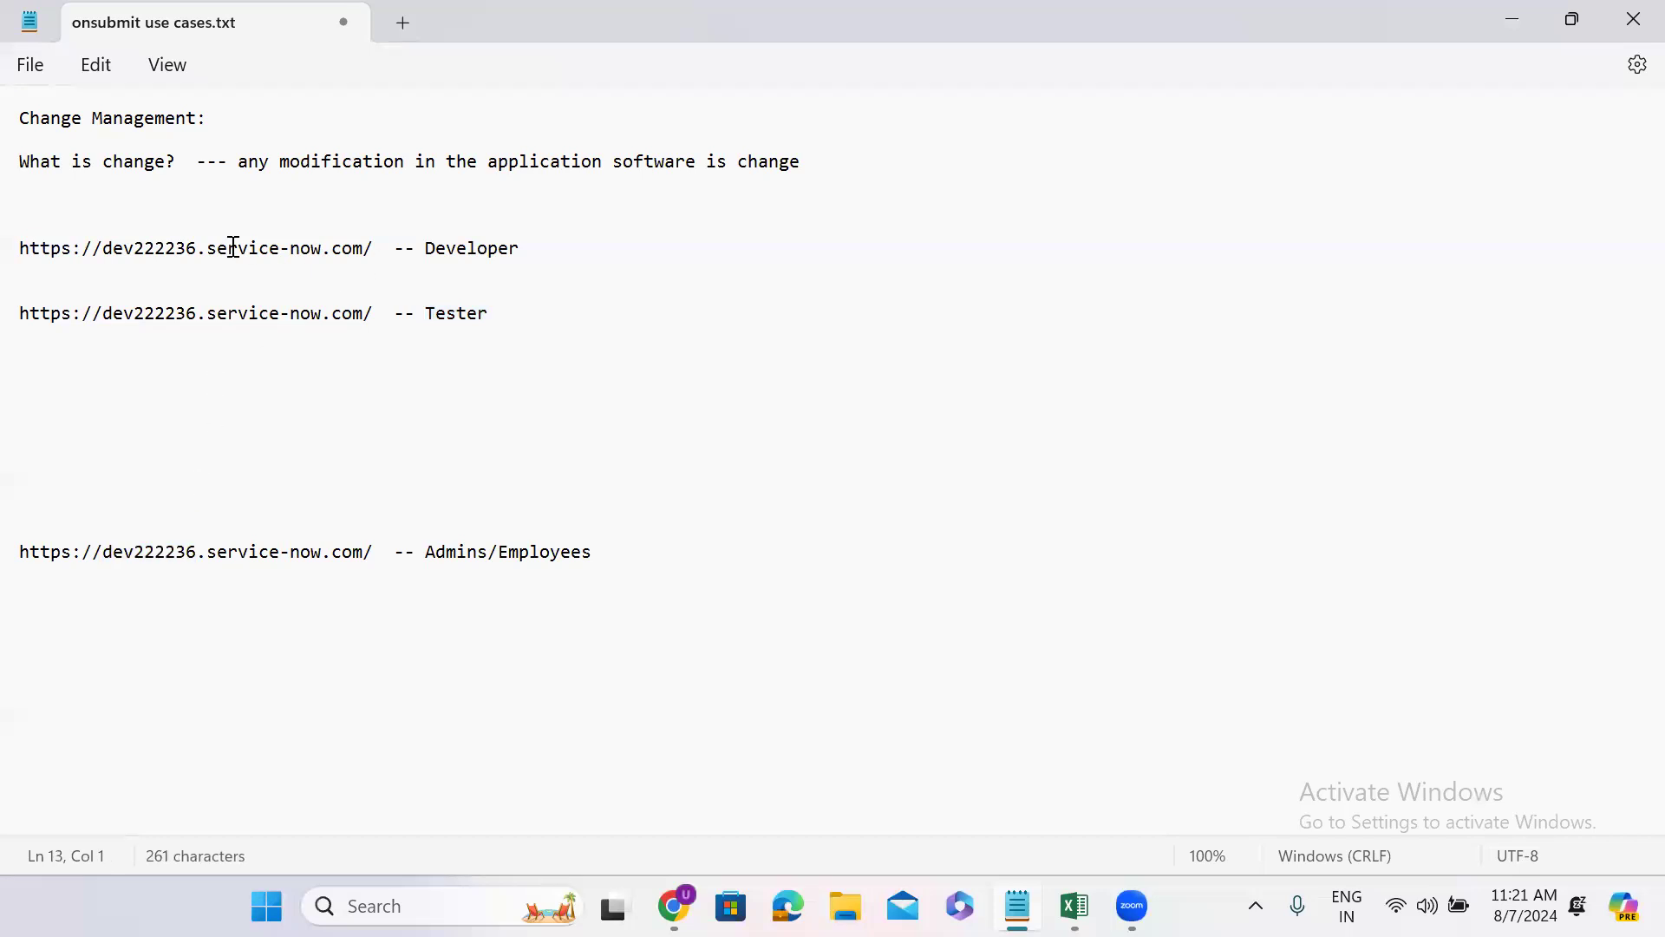
pyautogui.tripleClick(158, 248)
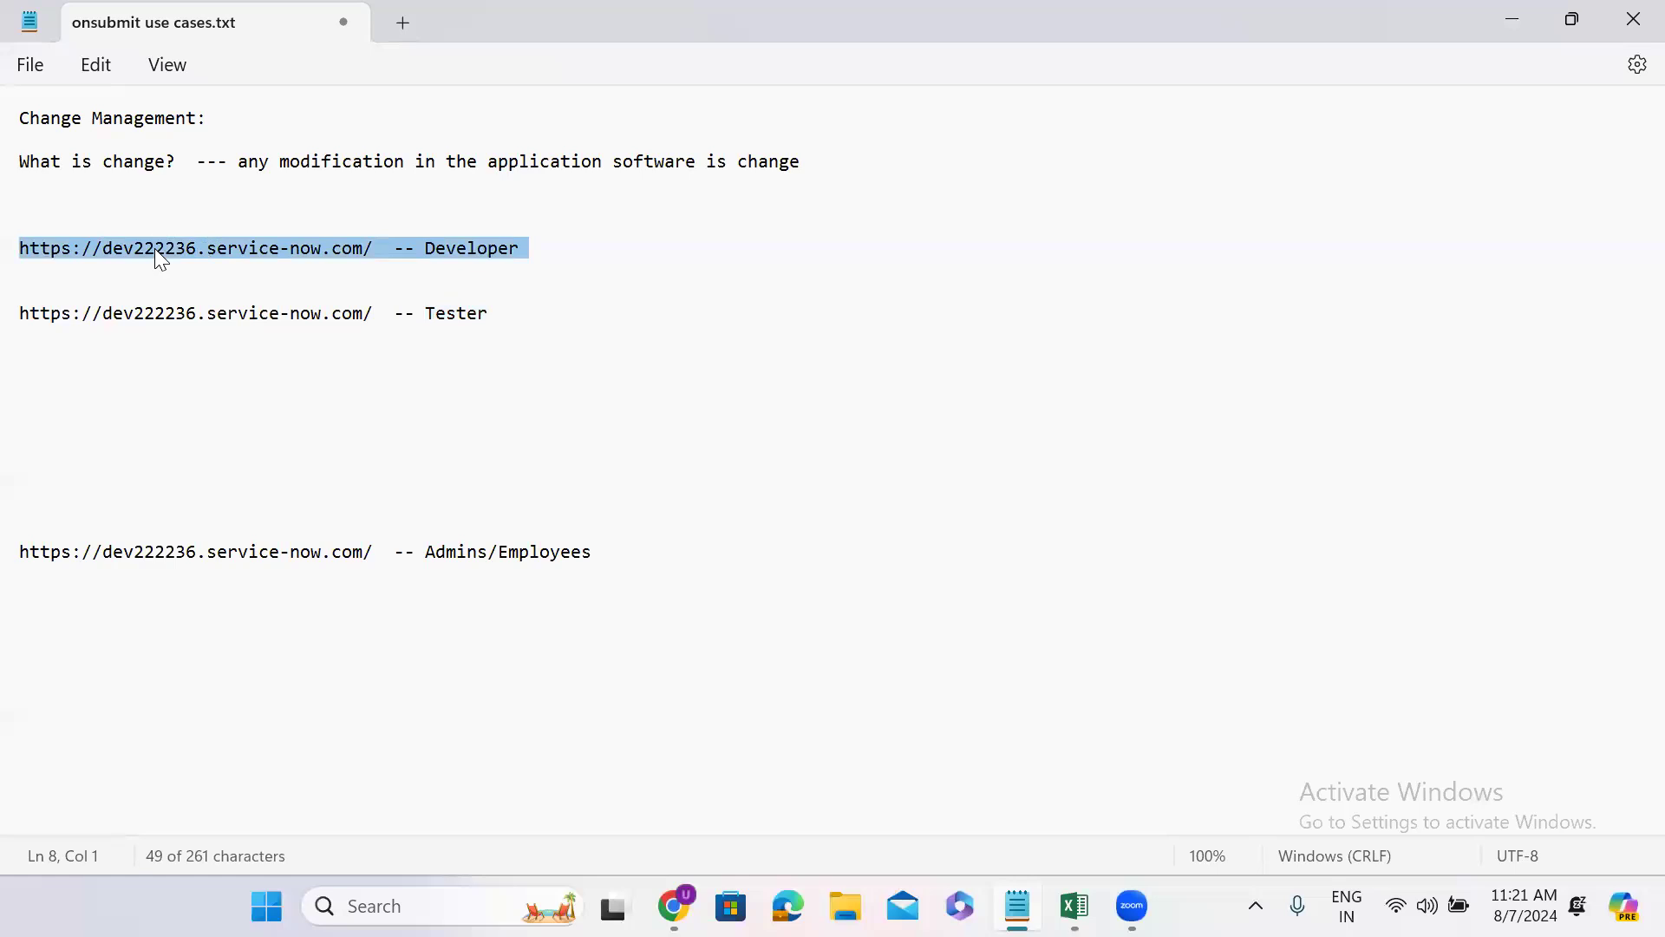
pyautogui.tripleClick(163, 311)
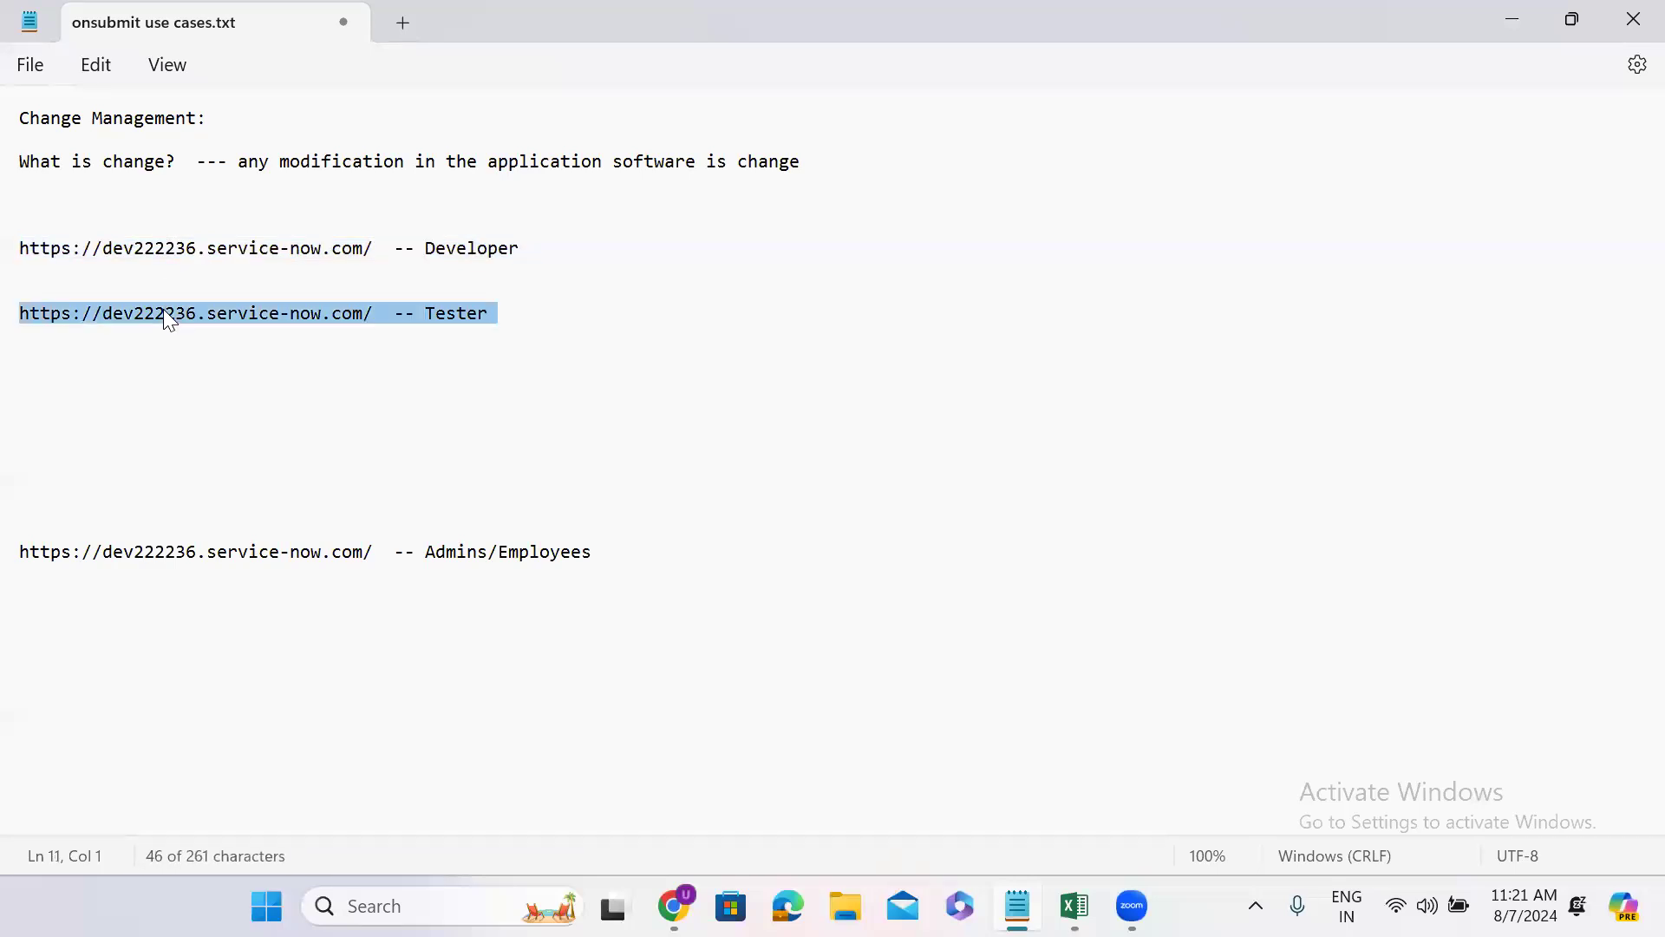
pyautogui.click(167, 375)
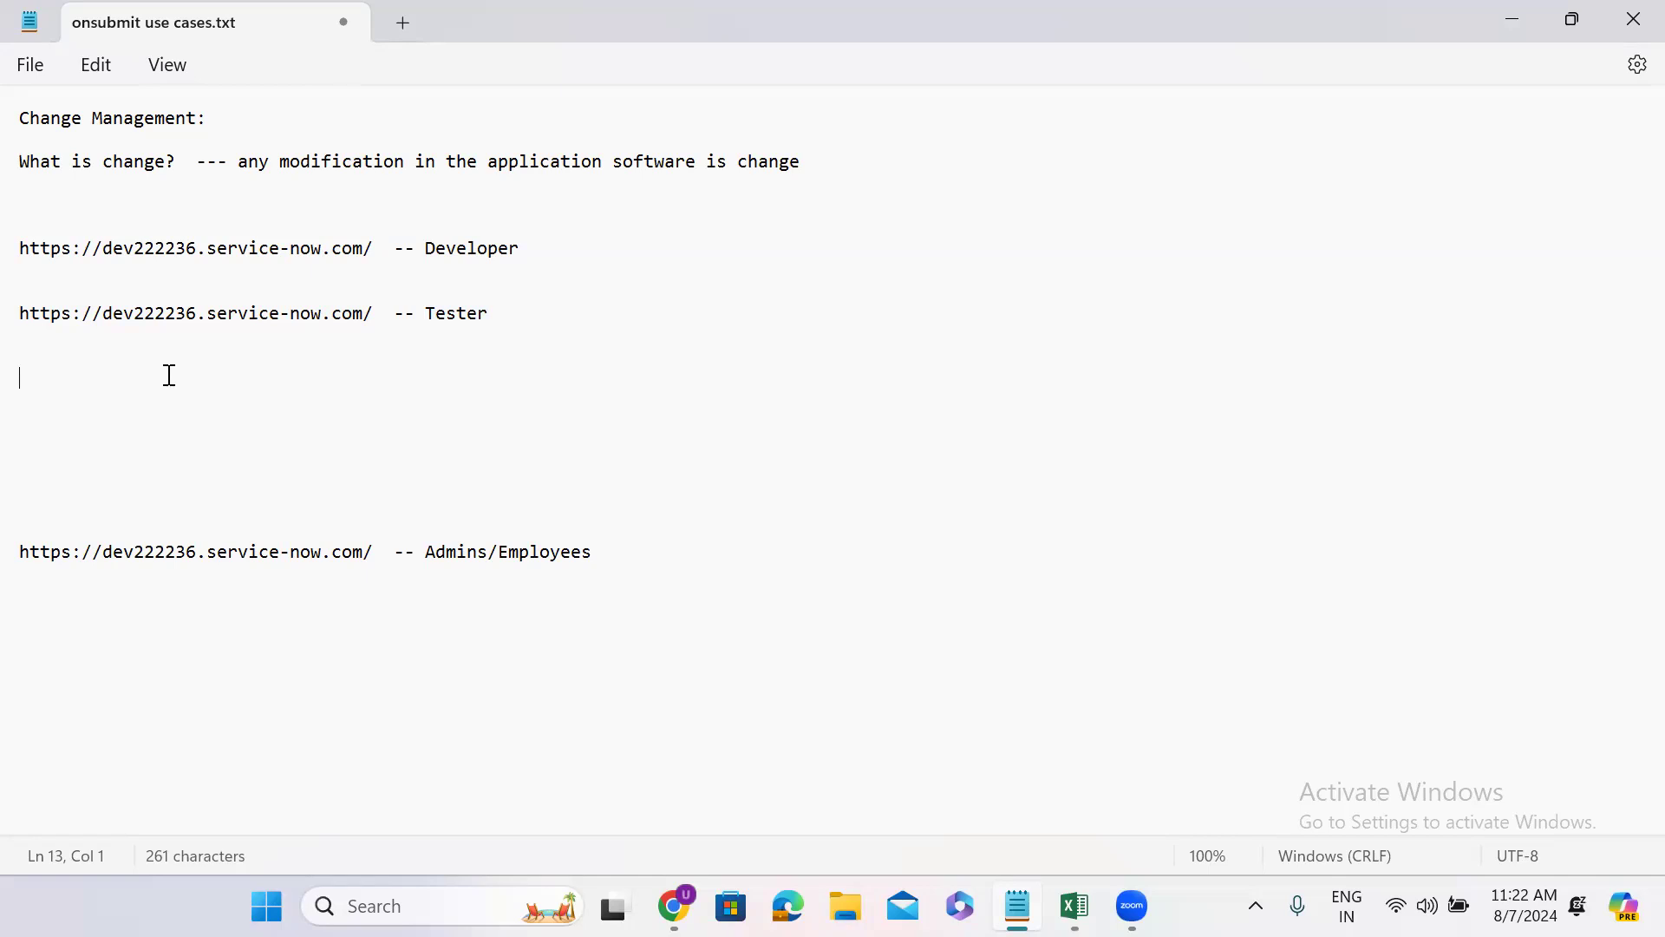
pyautogui.doubleClick(45, 552)
pyautogui.tripleClick(267, 248)
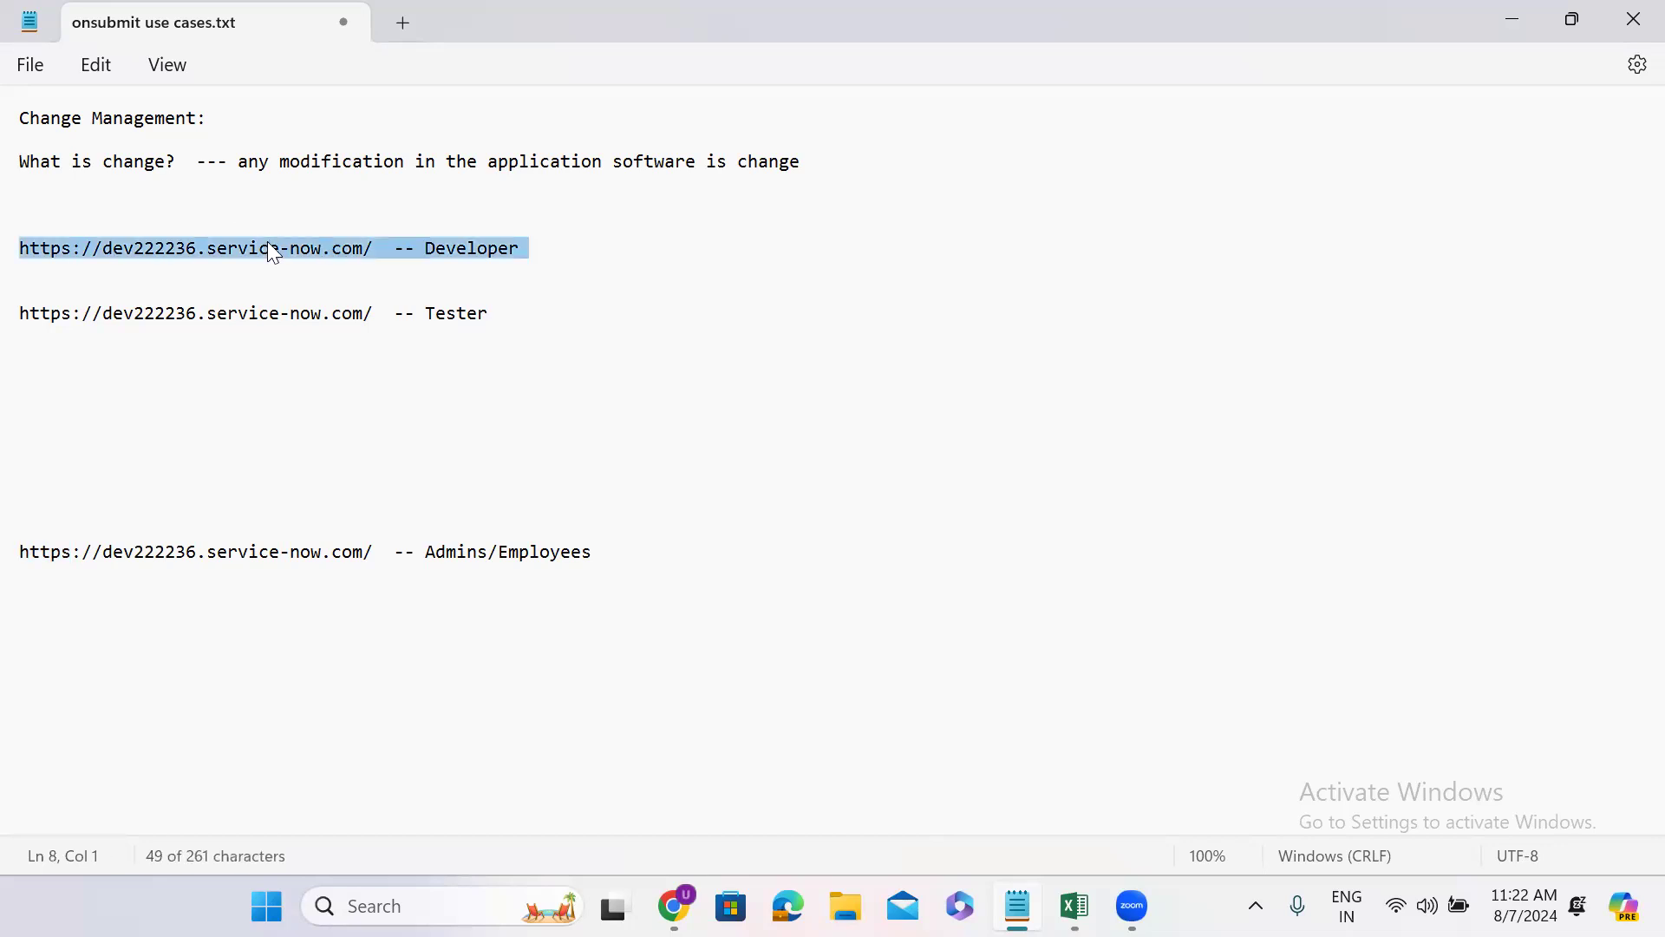
pyautogui.doubleClick(160, 317)
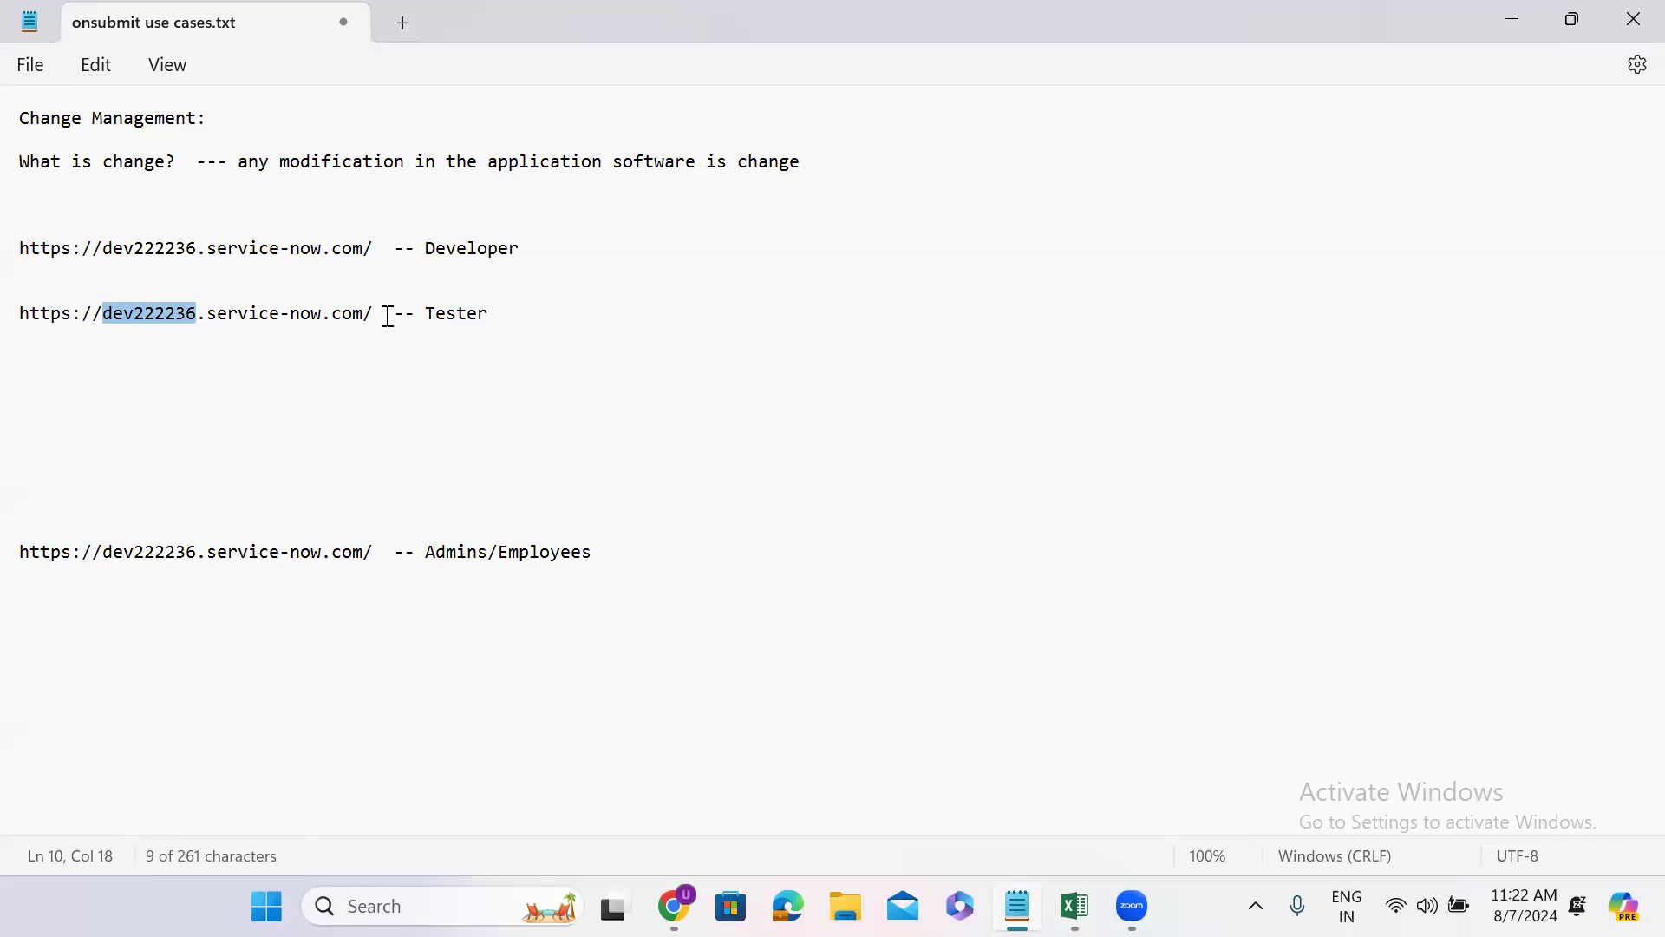
pyautogui.click(64, 440)
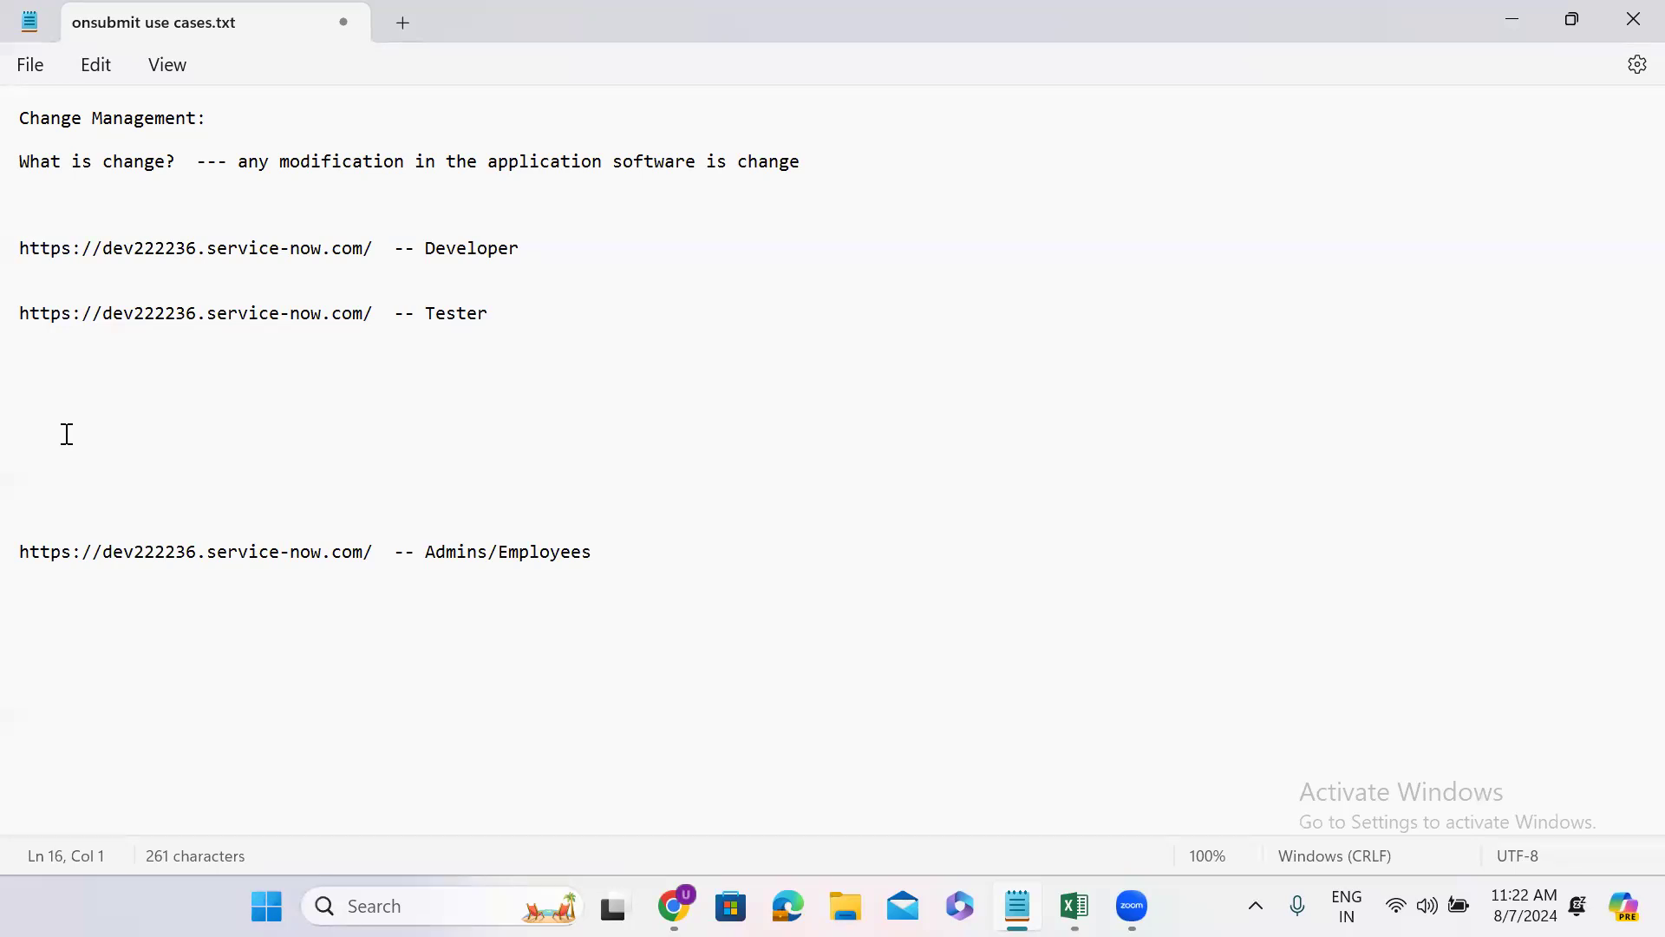
pyautogui.tripleClick(37, 555)
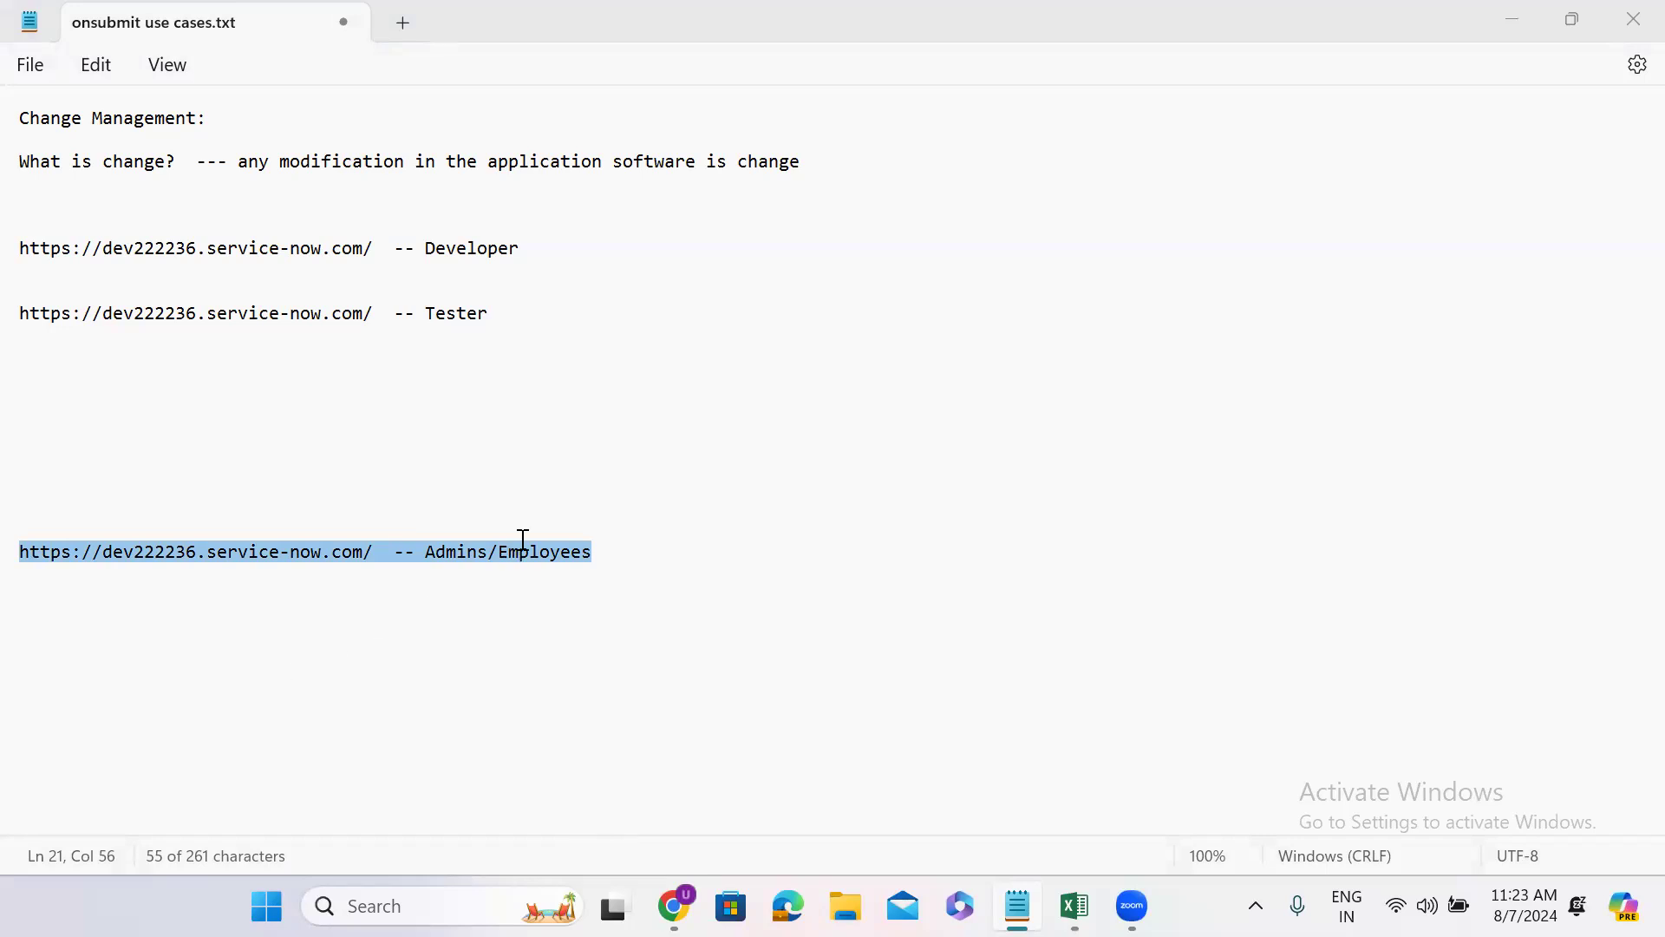
pyautogui.click(594, 415)
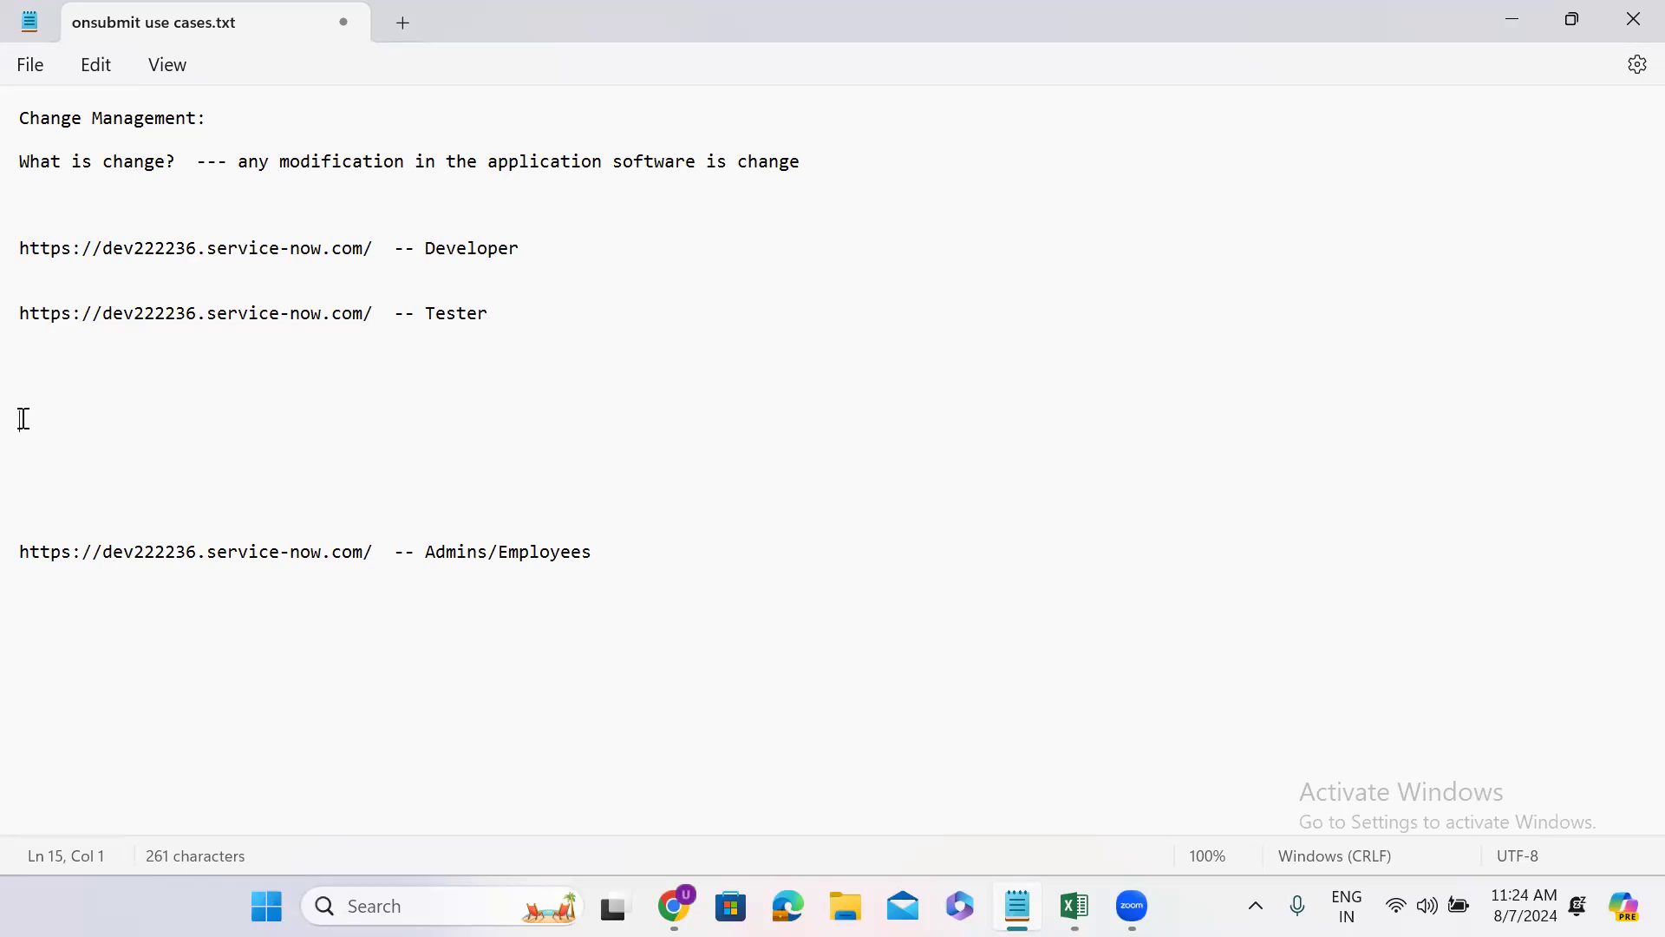
pyautogui.tripleClick(57, 554)
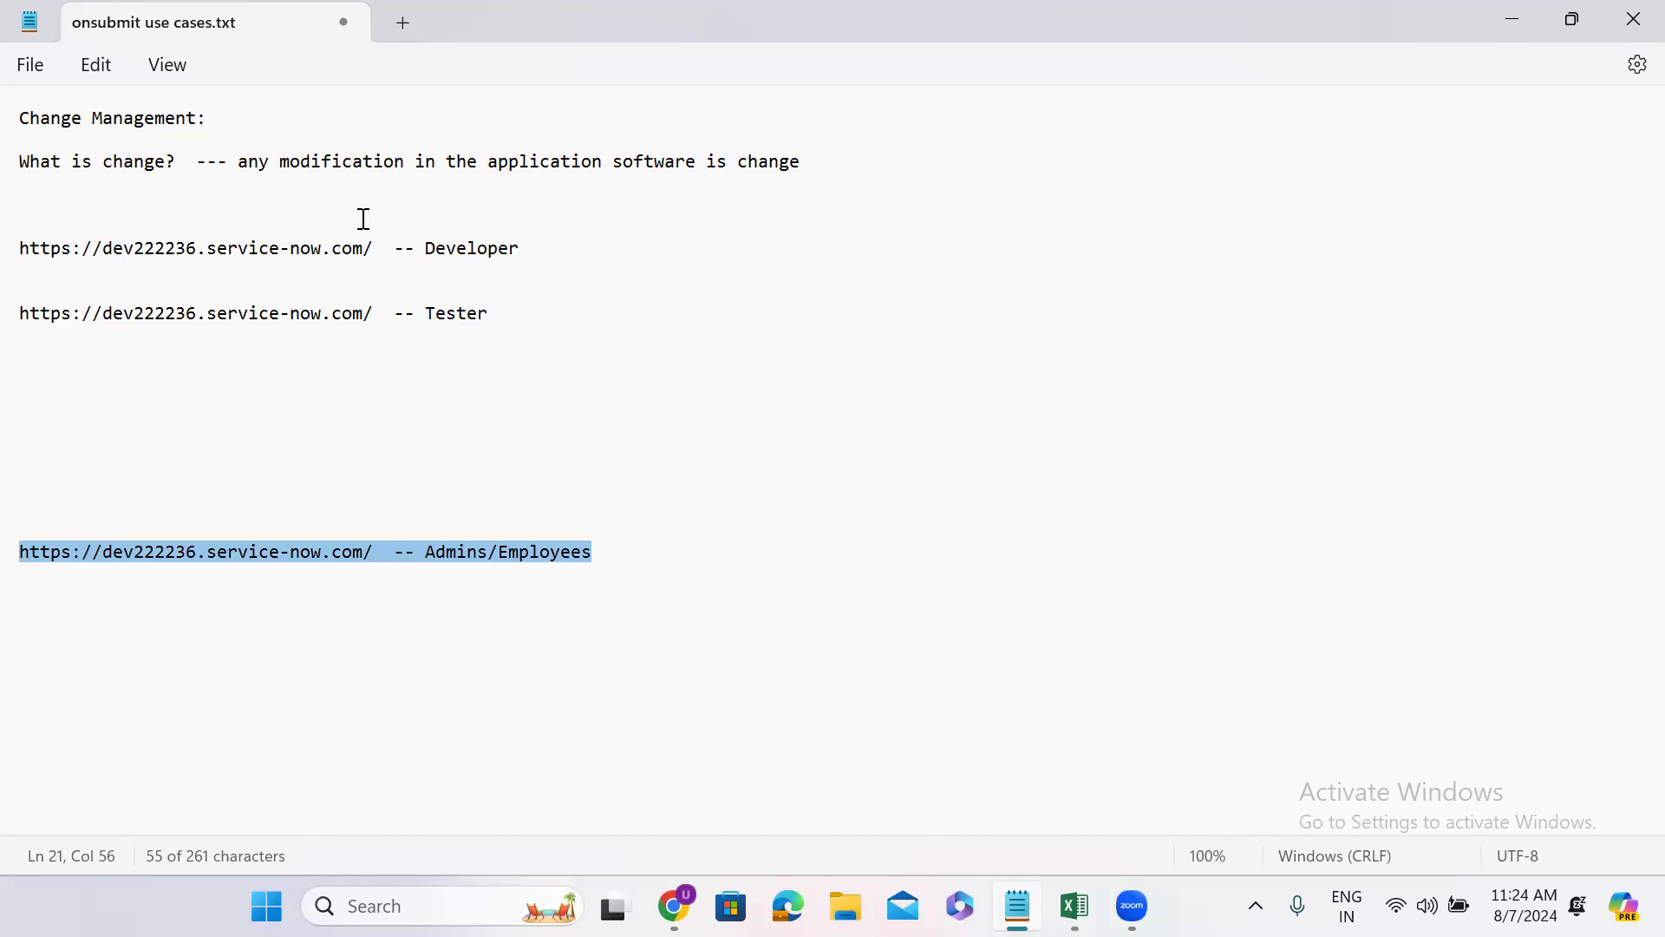
pyautogui.doubleClick(211, 251)
pyautogui.tripleClick(211, 252)
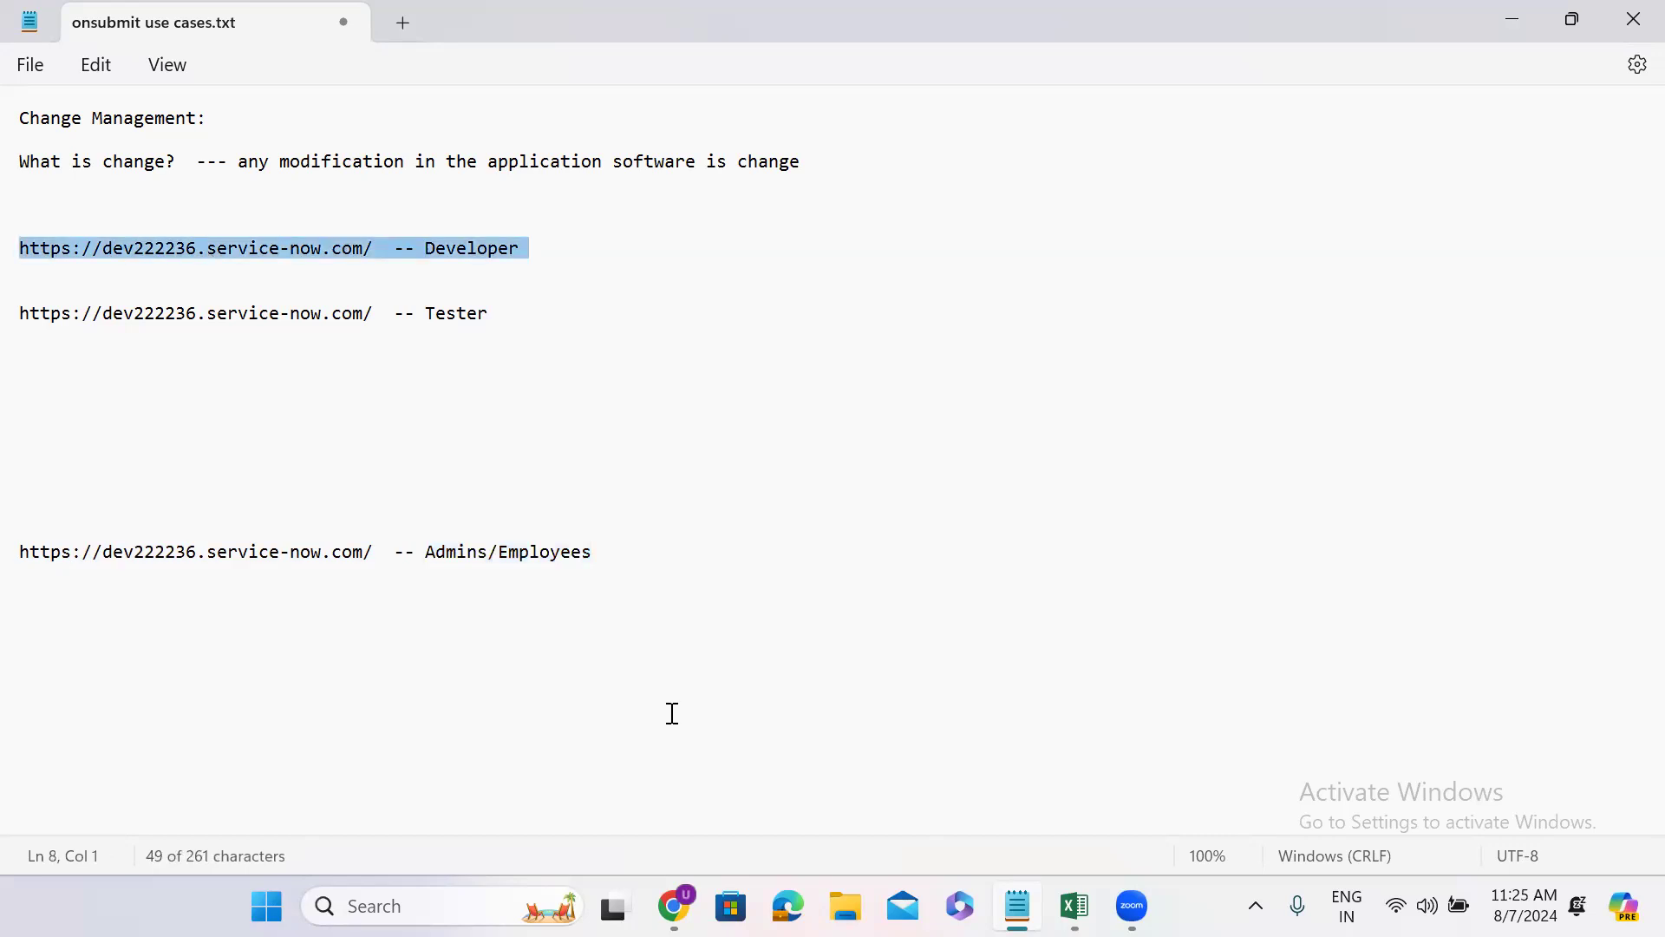
pyautogui.hotkey('alt', 'Tab')
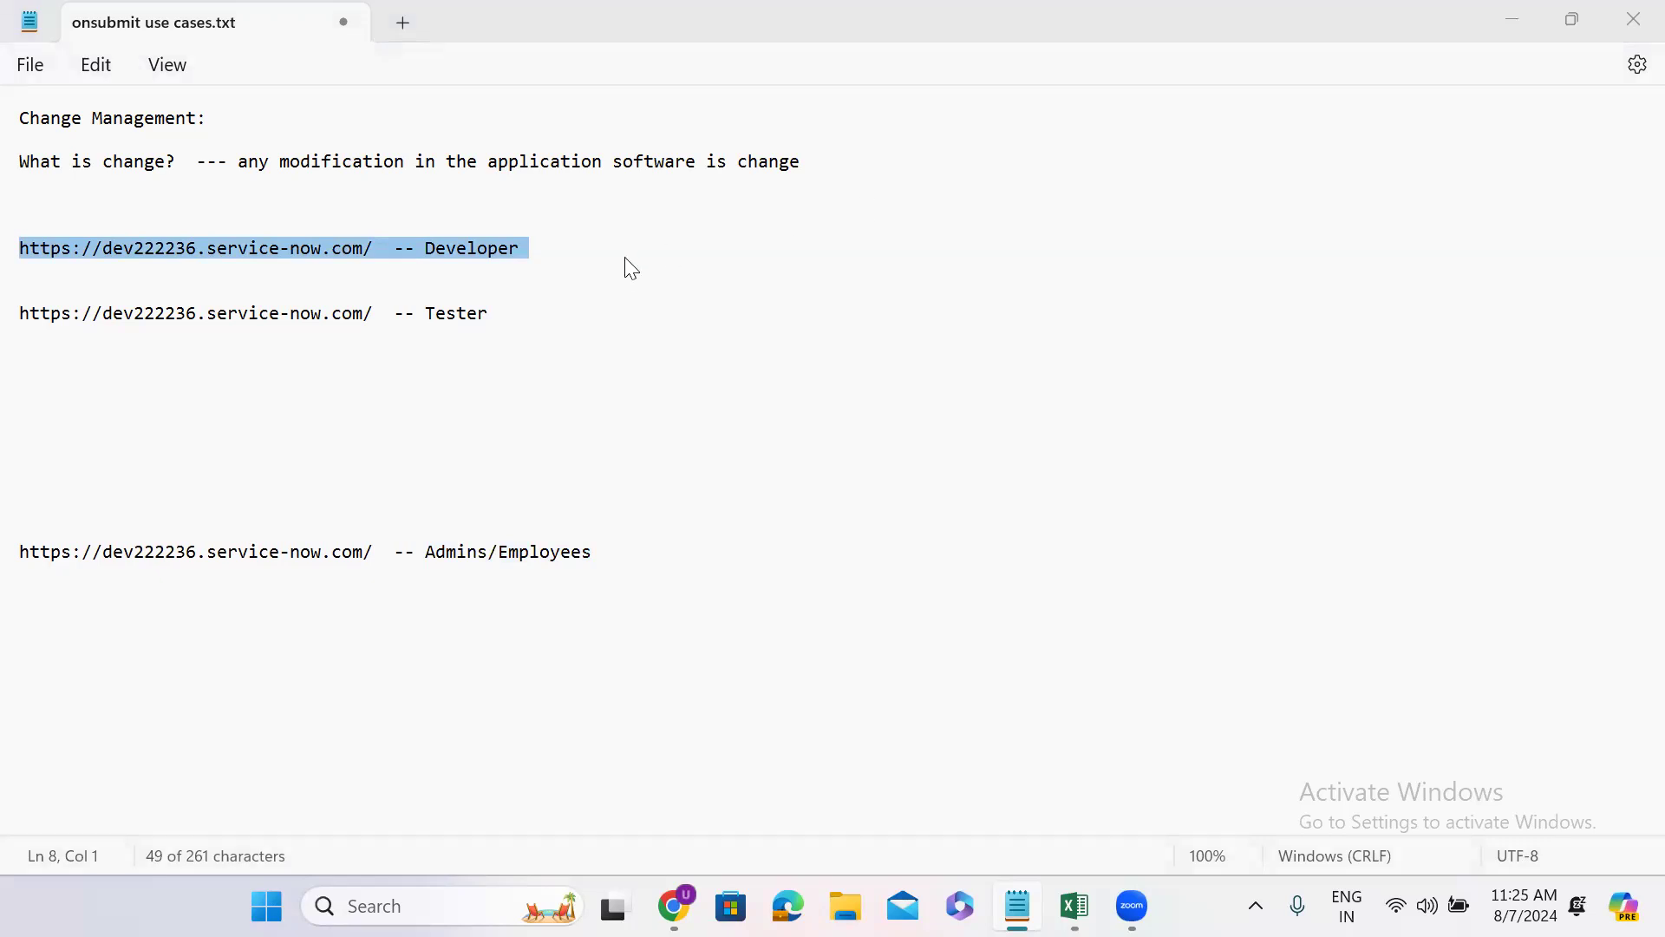
pyautogui.hotkey('alt', 'Tab')
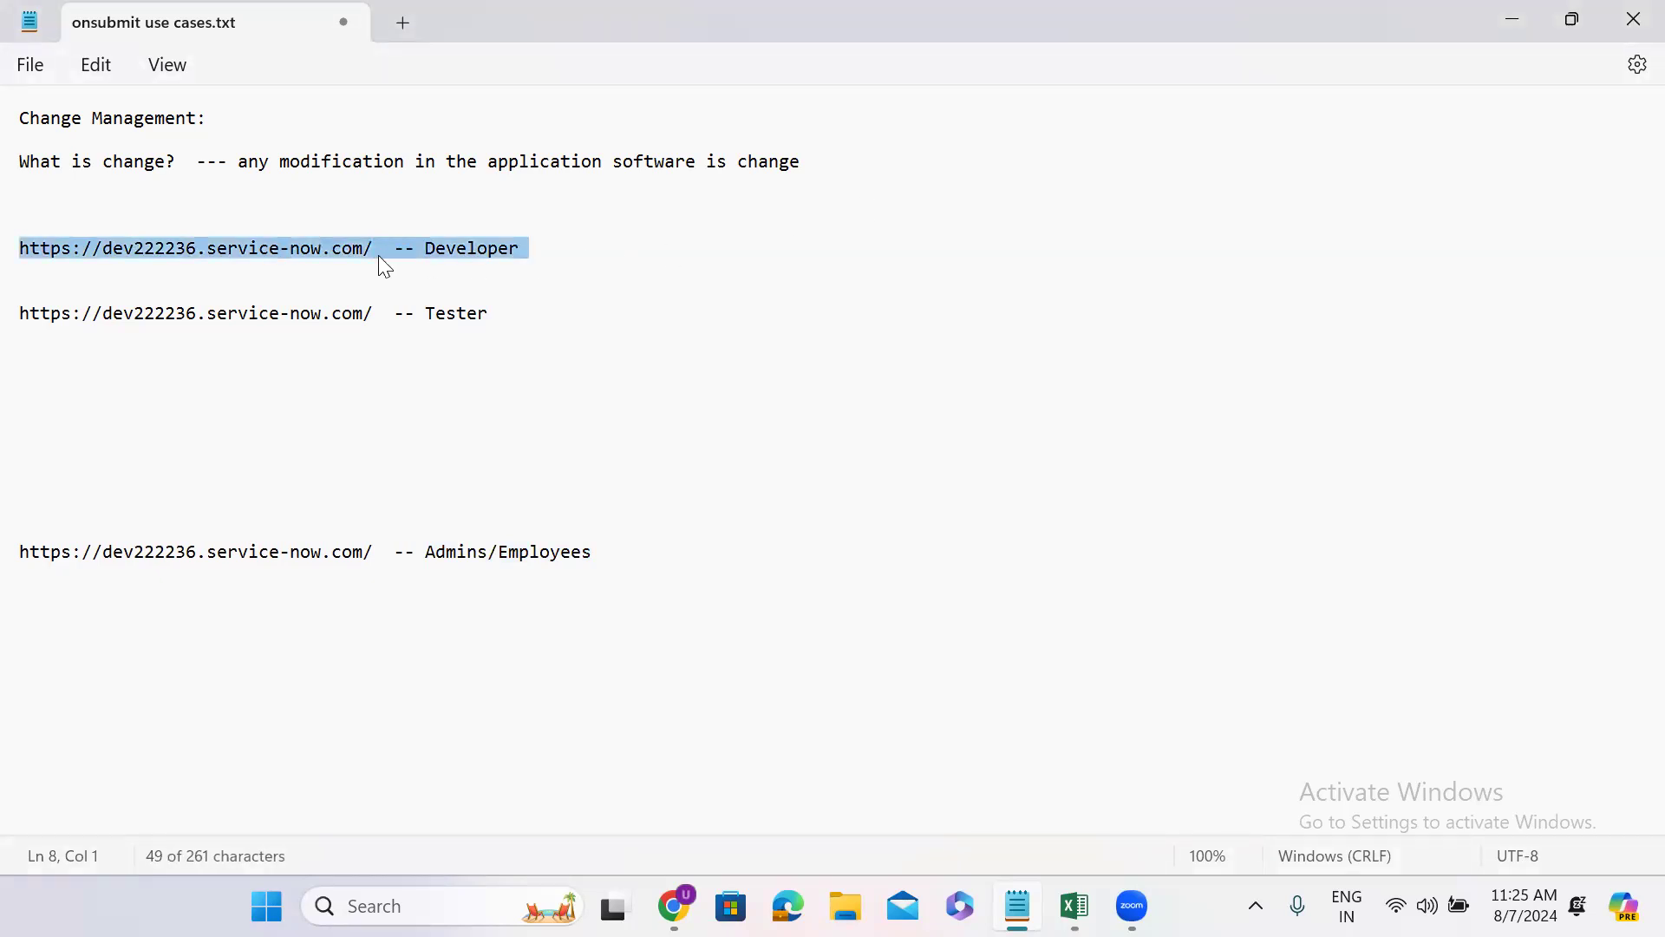
pyautogui.doubleClick(199, 319)
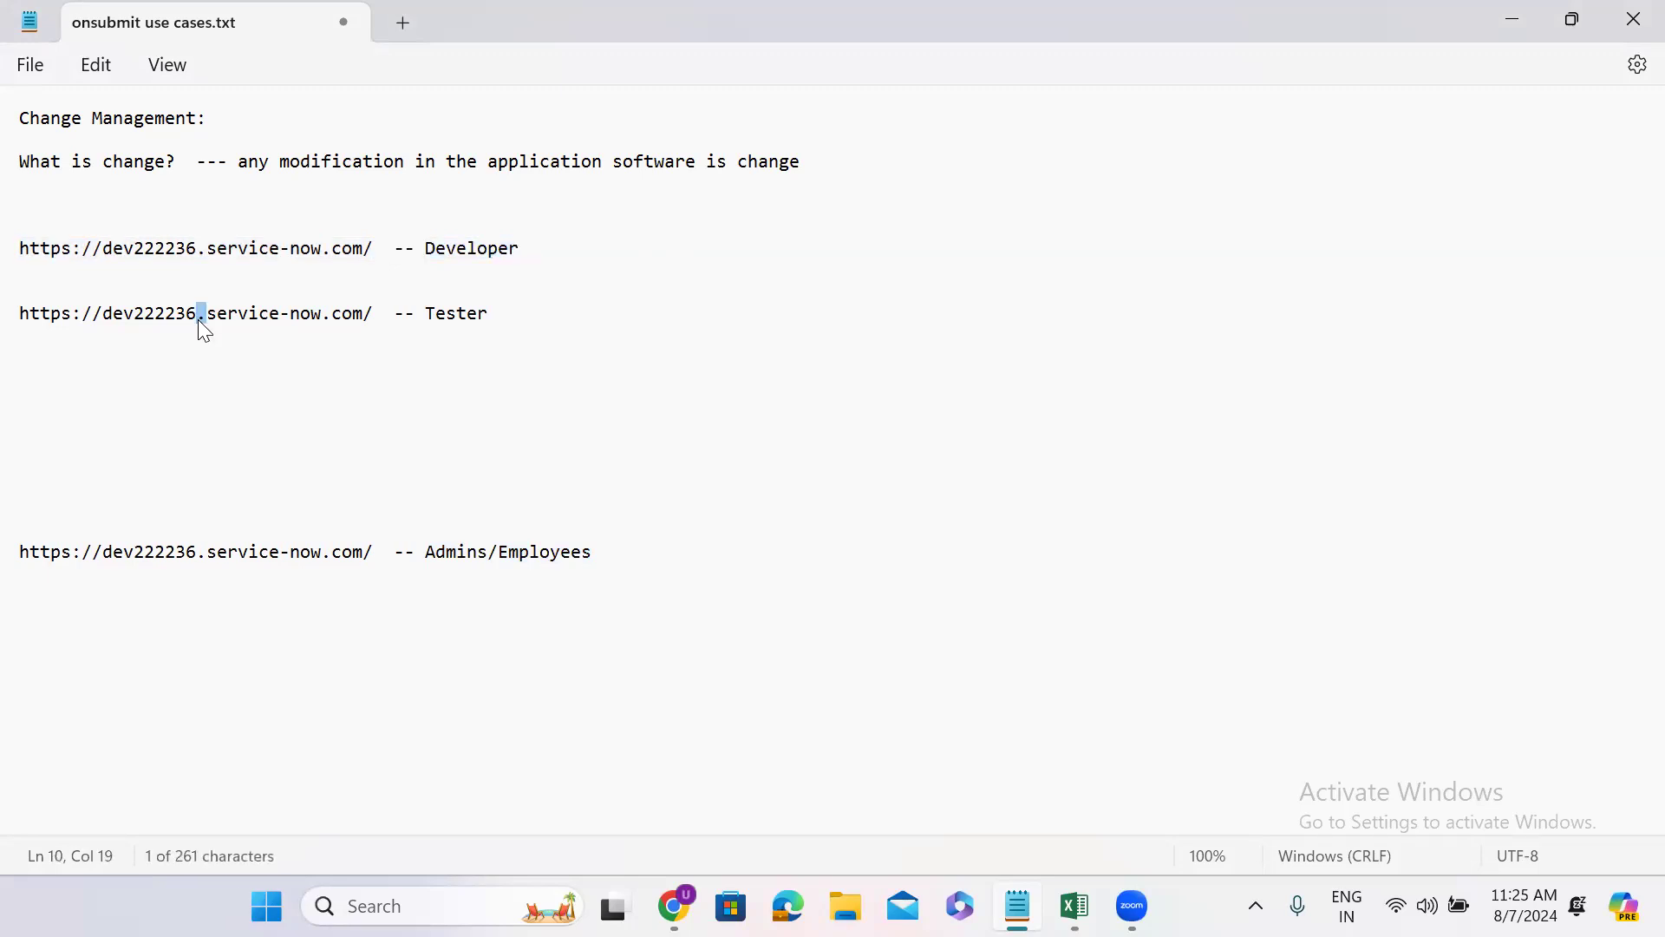
pyautogui.click(84, 431)
pyautogui.tripleClick(228, 250)
pyautogui.doubleClick(226, 249)
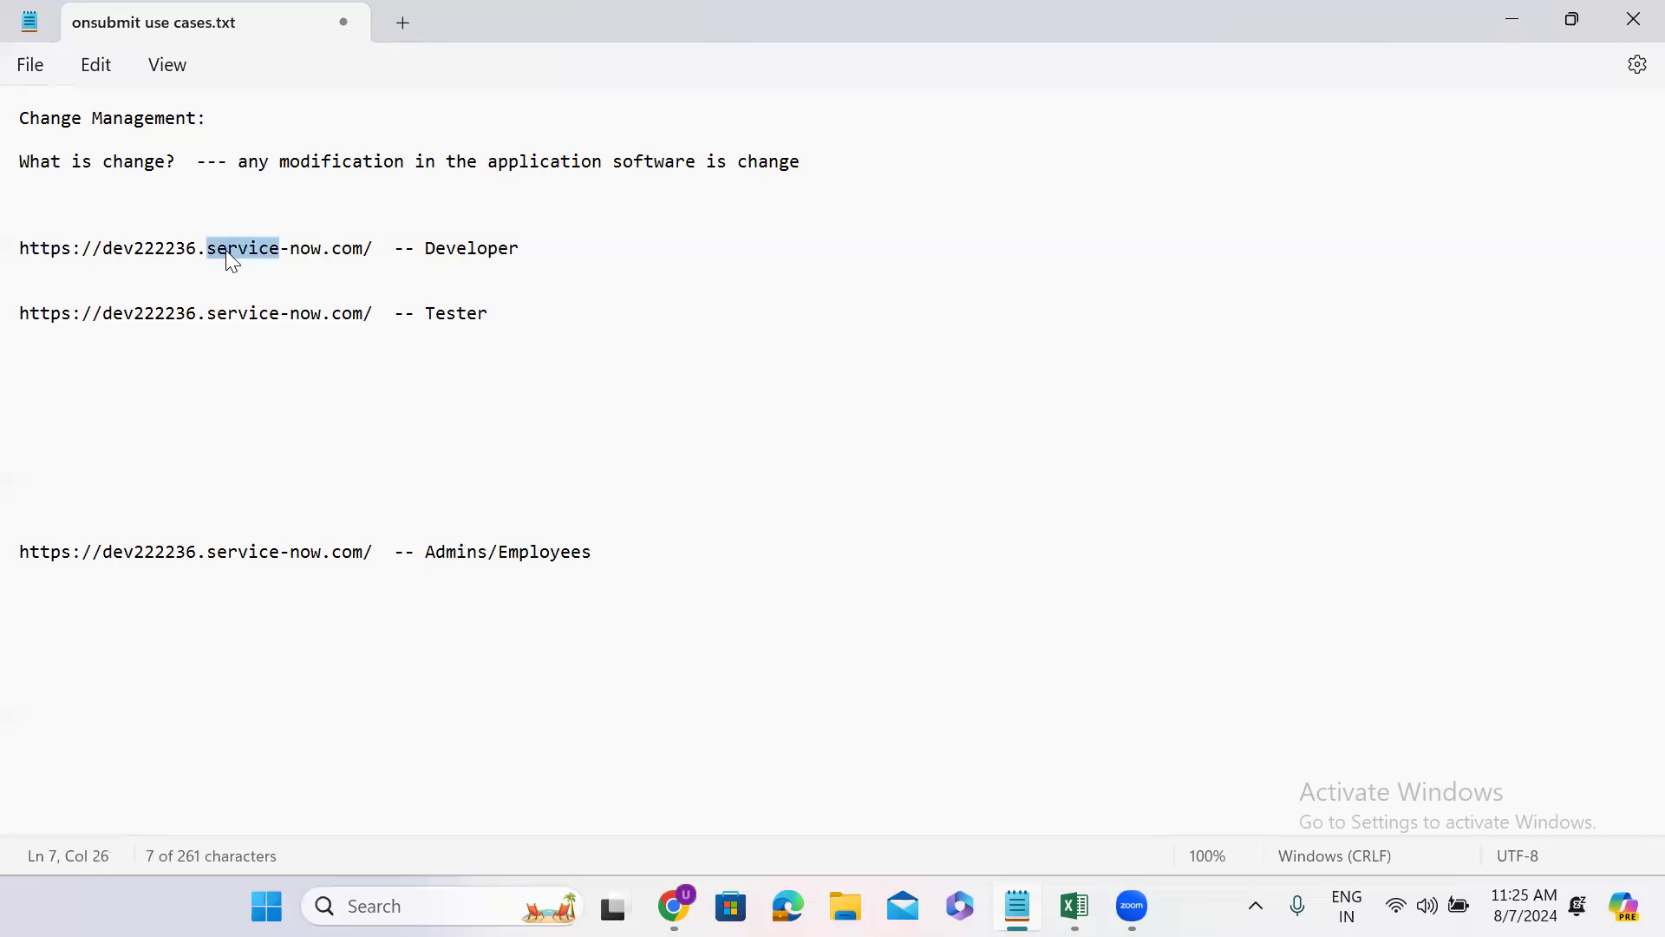
pyautogui.tripleClick(192, 312)
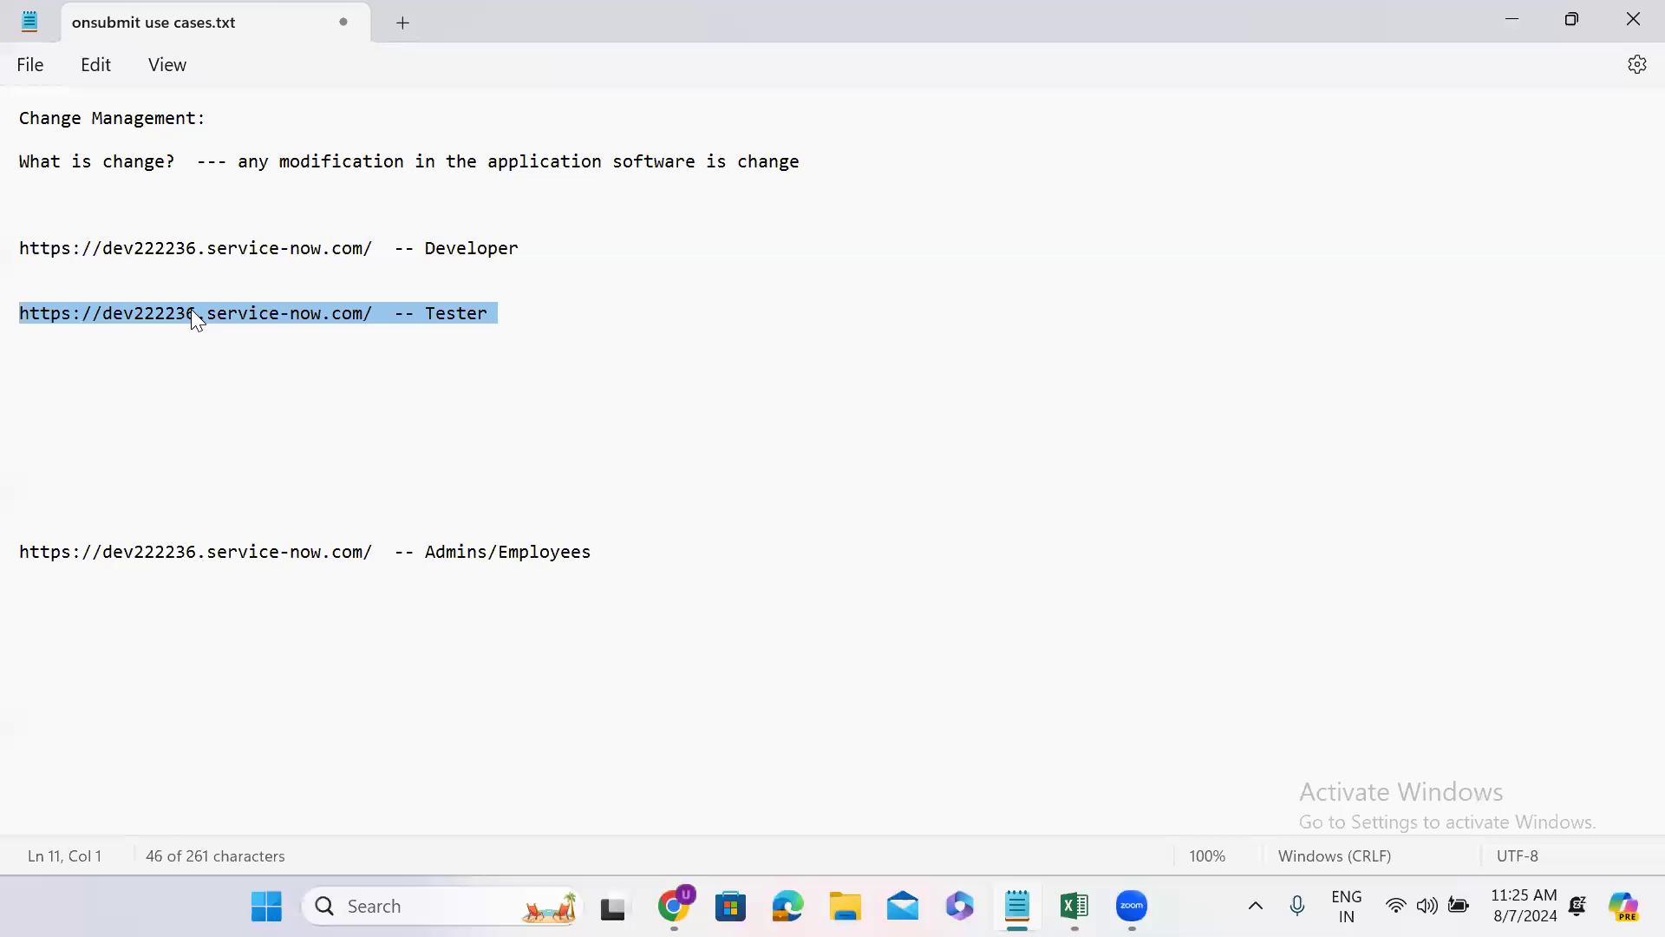
# Step: Add the line "Change Request" in the gap between the Tester and Admins/Employees addresses
pyautogui.click(37, 429)
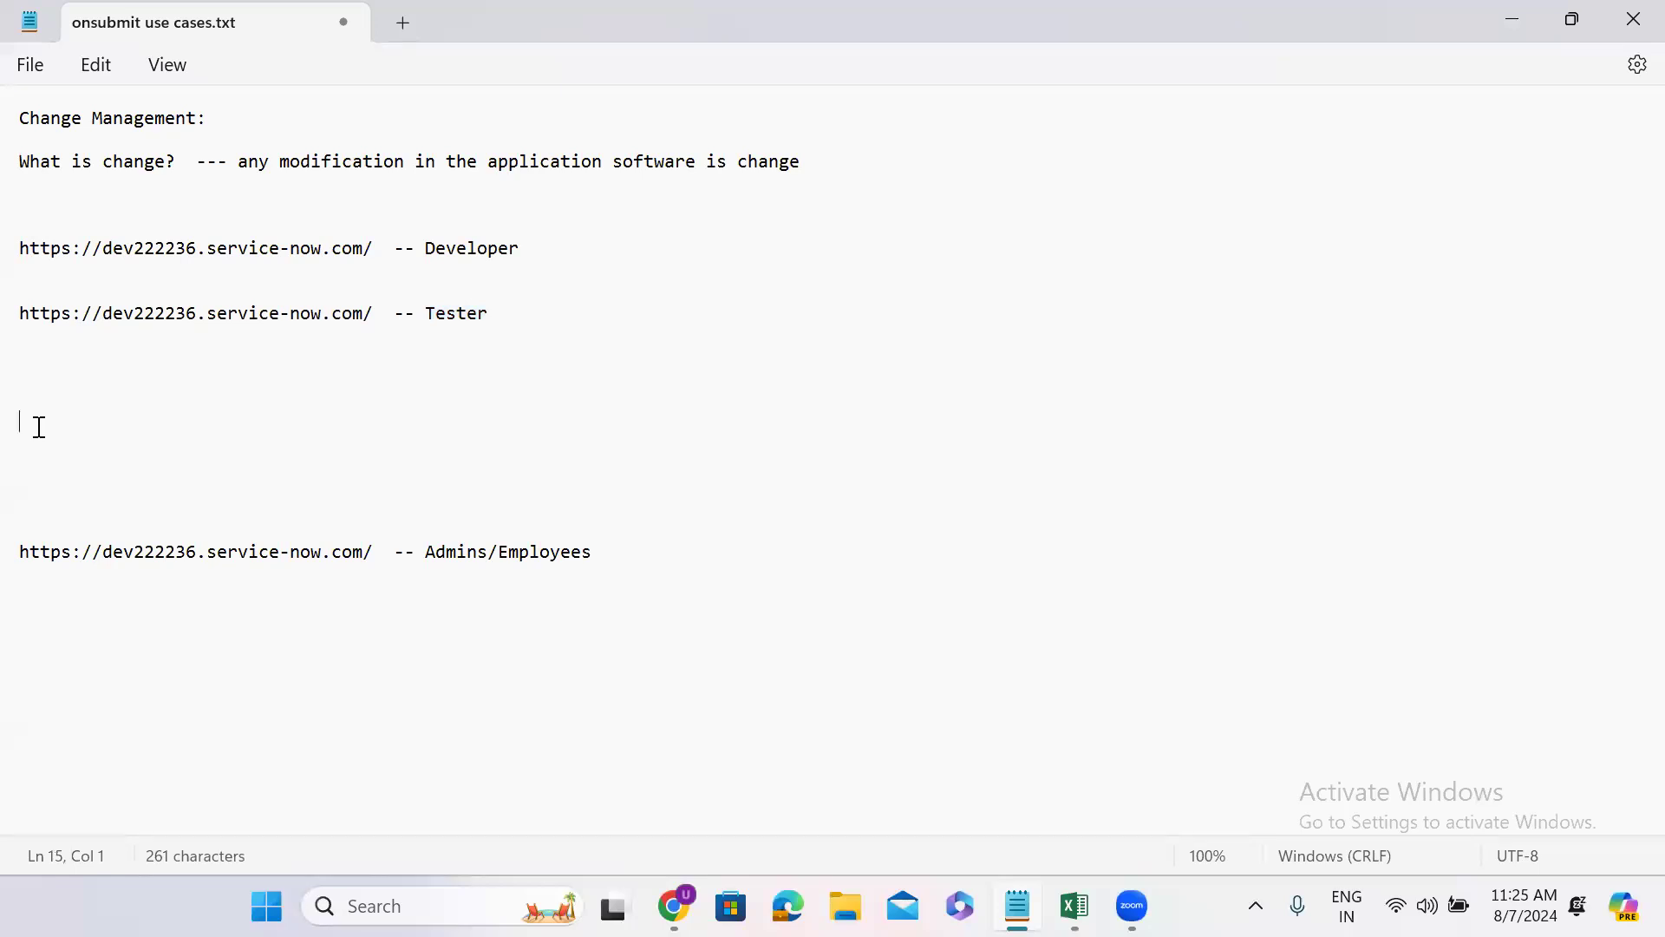
pyautogui.write('Change Request')
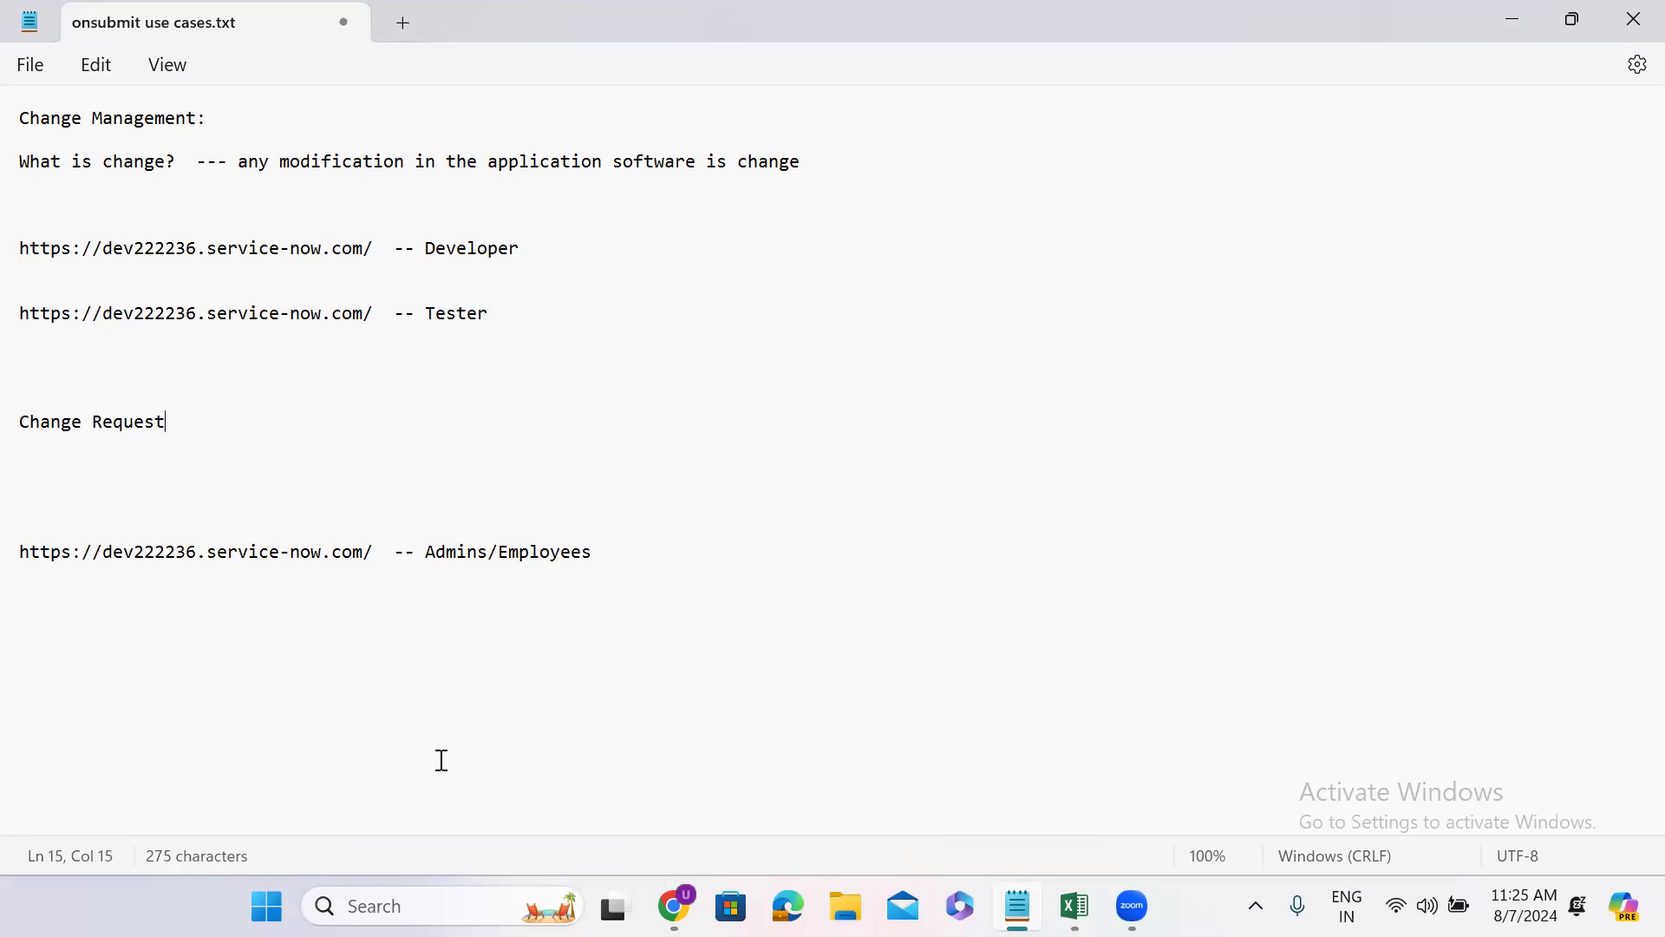
pyautogui.hotkey('alt', 'Tab')
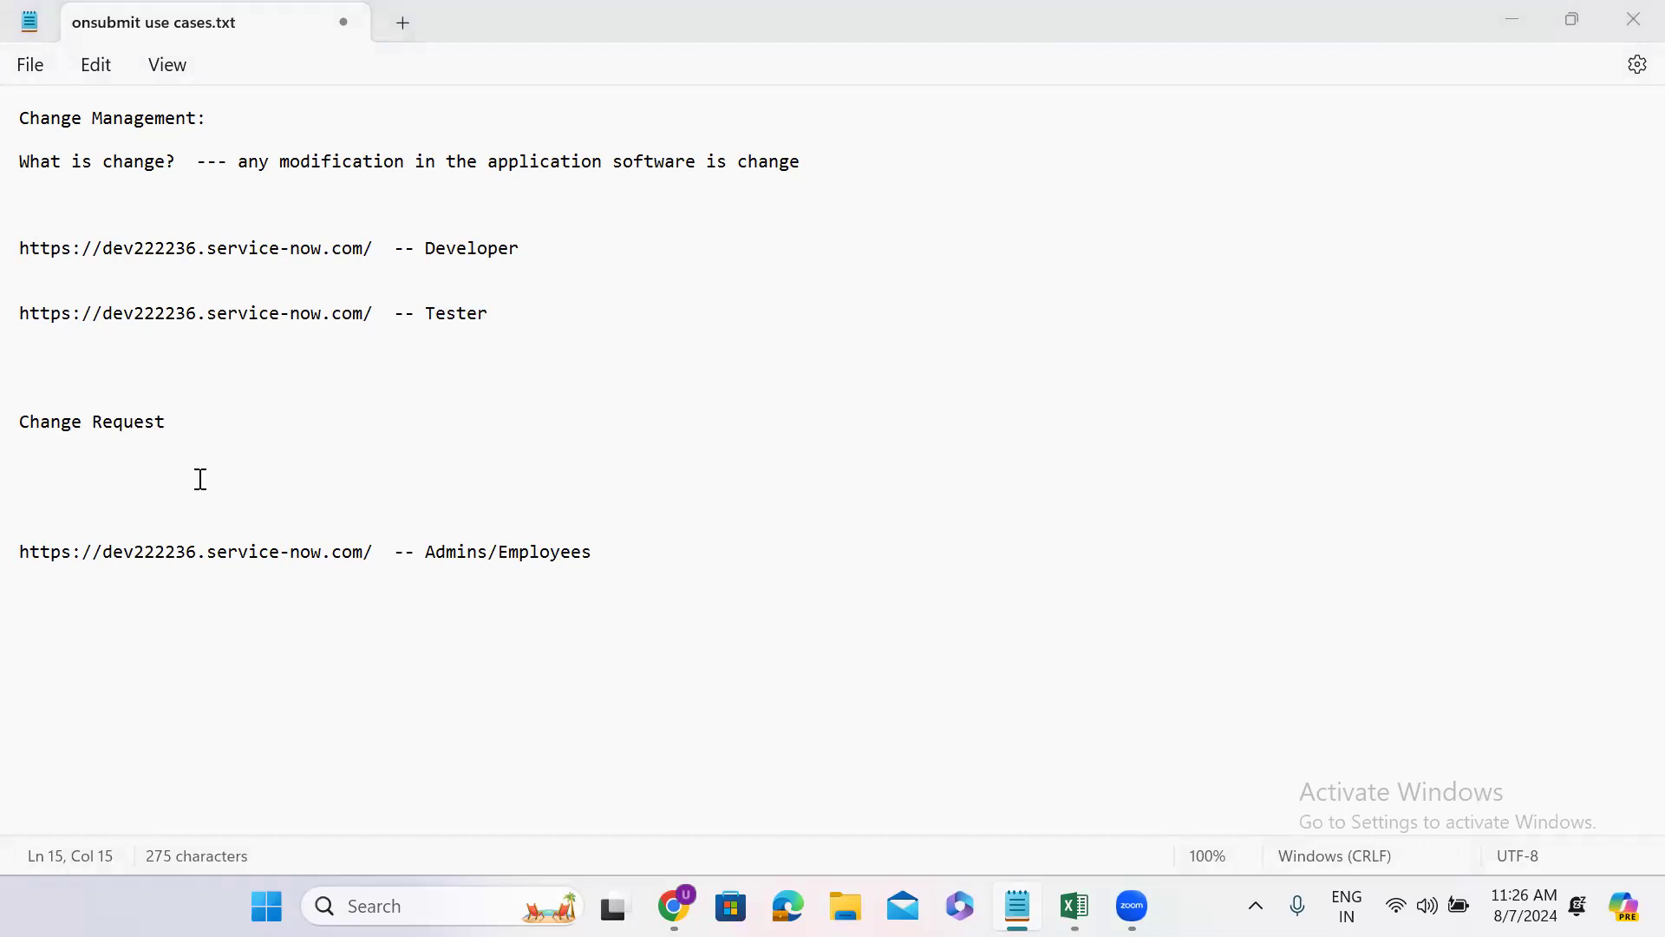
# Step: Switch from the notes to ServiceNow in the browser and filter the application navigator for "change"
pyautogui.click(72, 420)
pyautogui.tripleClick(72, 421)
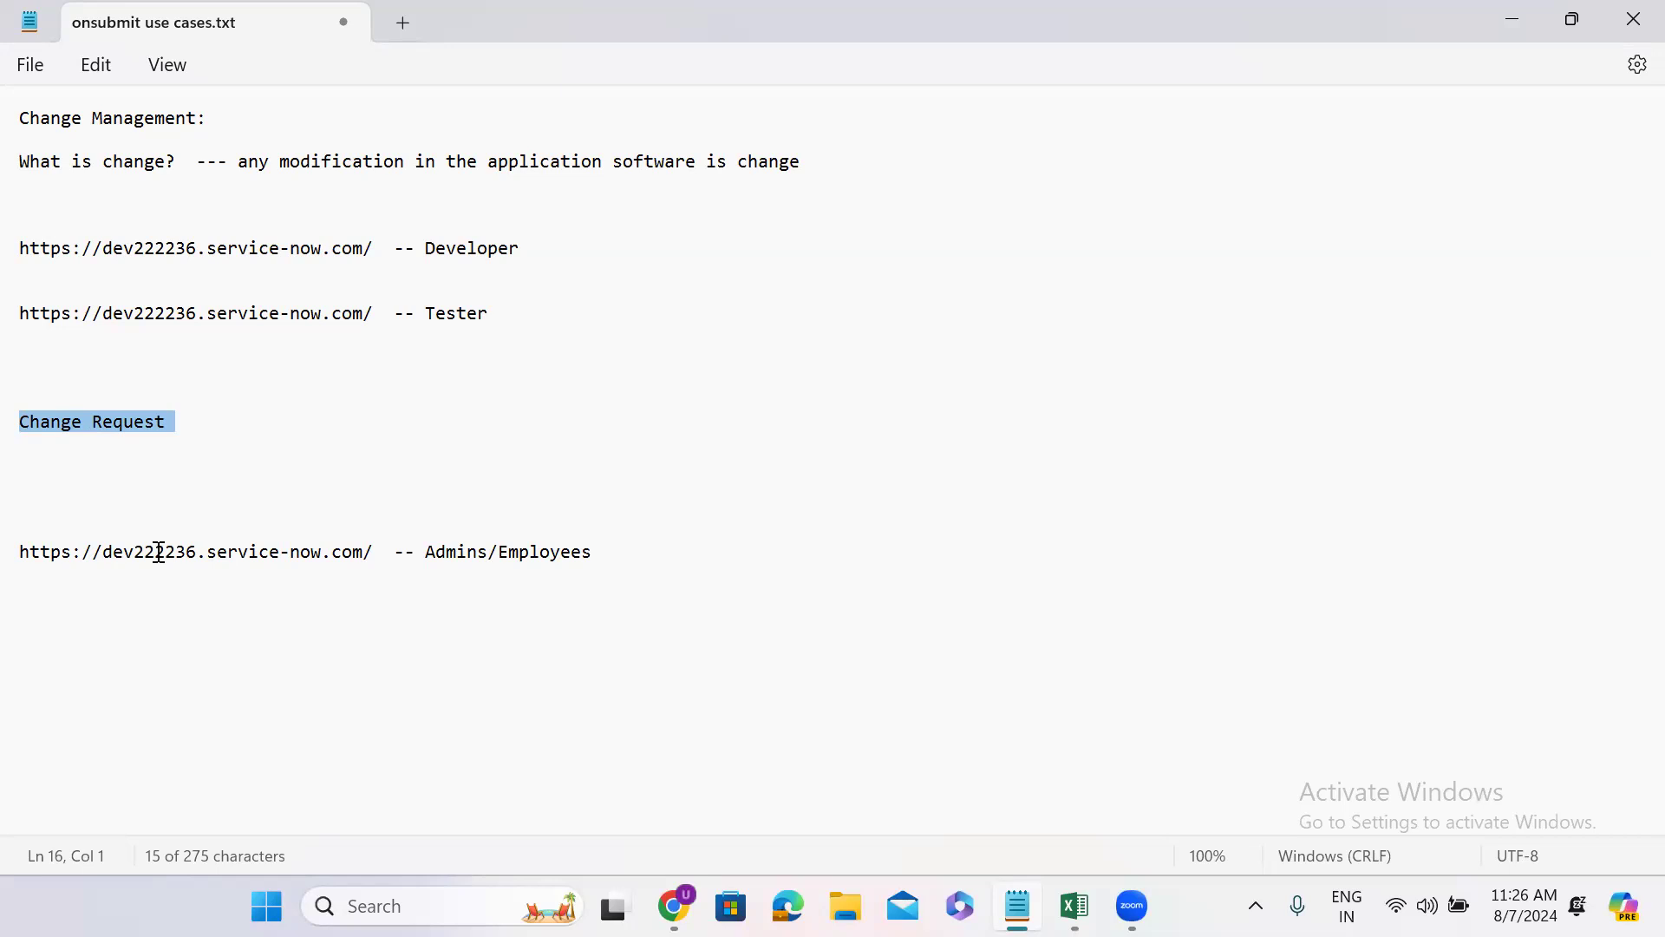
pyautogui.click(1515, 20)
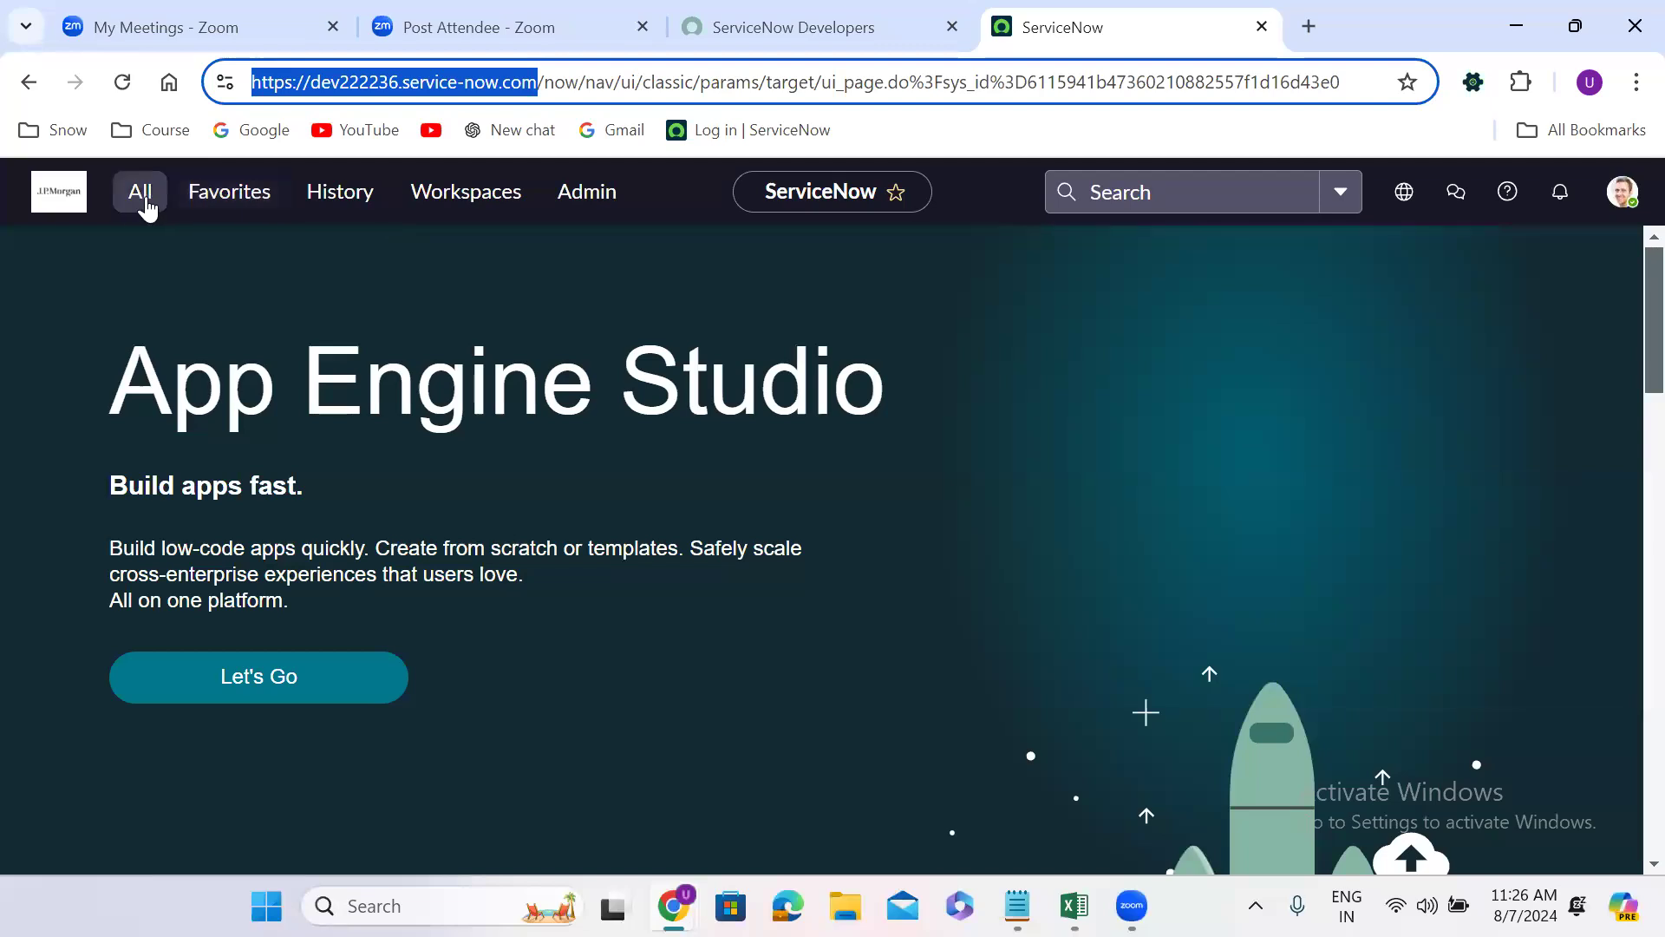
pyautogui.click(136, 203)
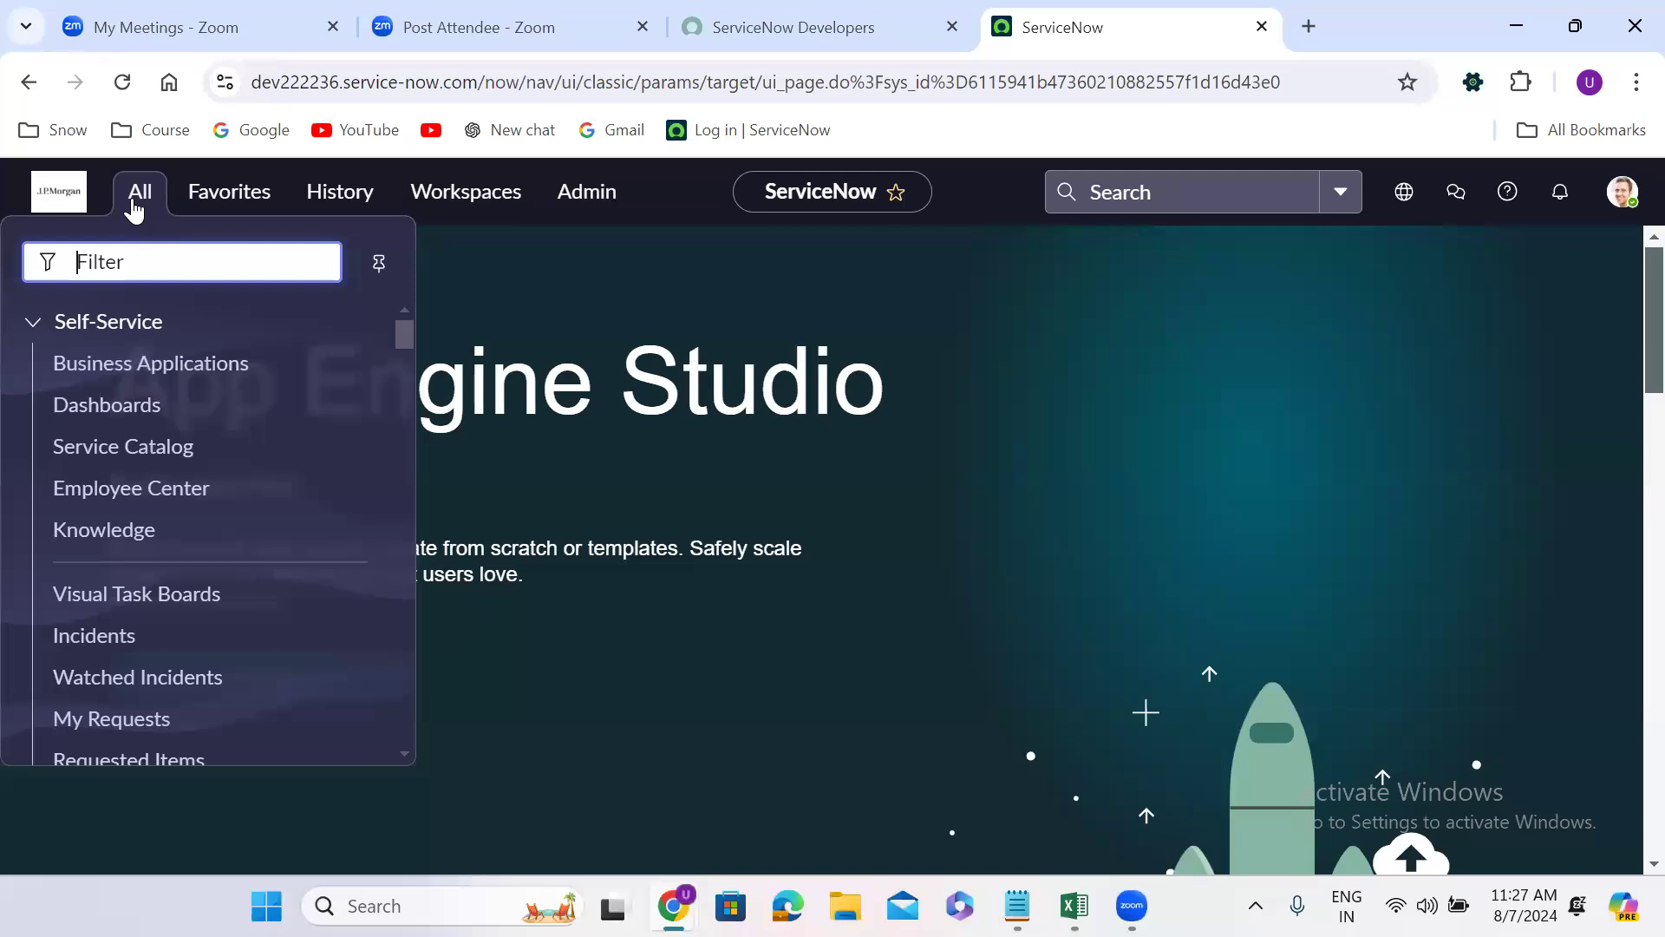
pyautogui.write('cahnge')
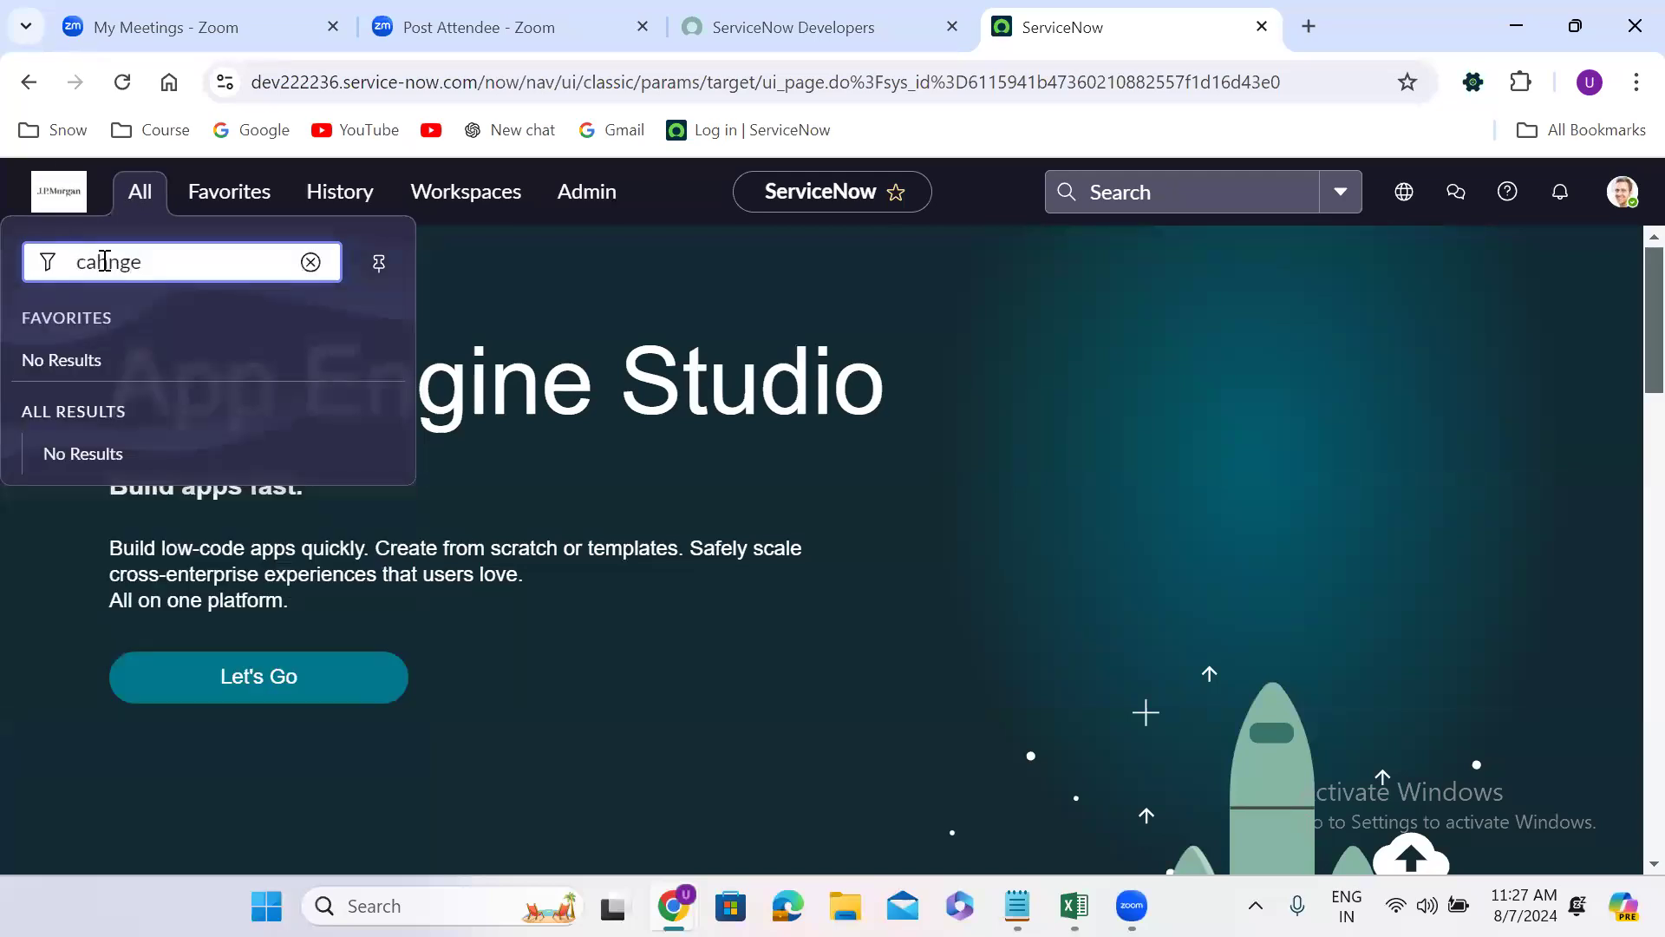
pyautogui.doubleClick(143, 274)
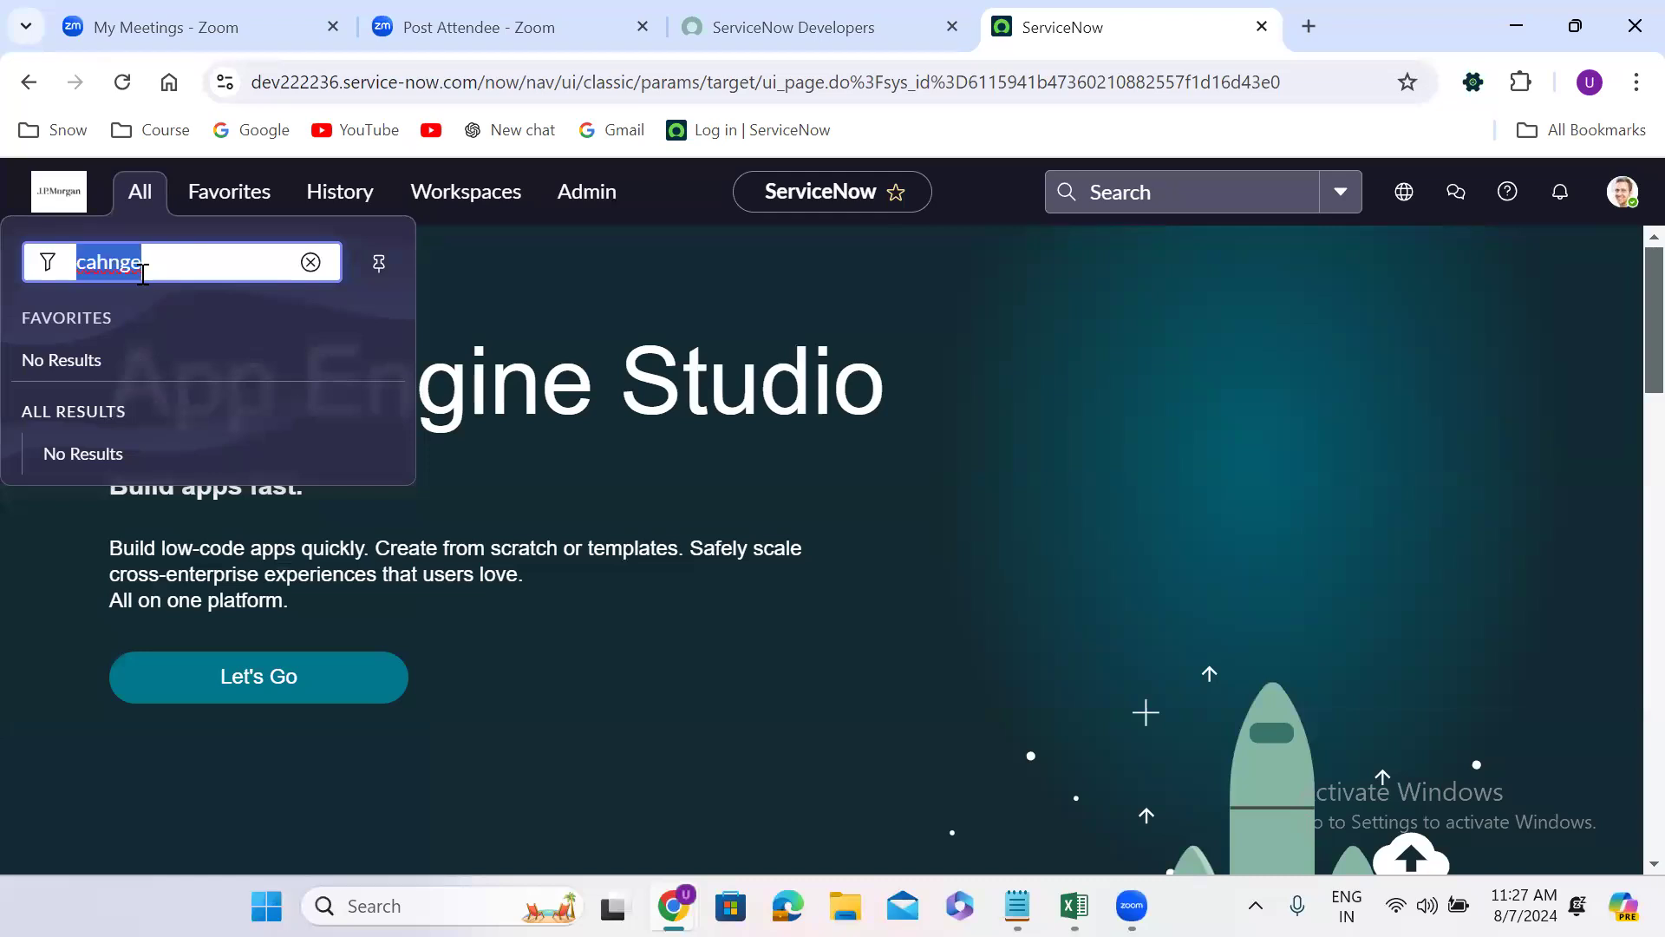
pyautogui.write('change')
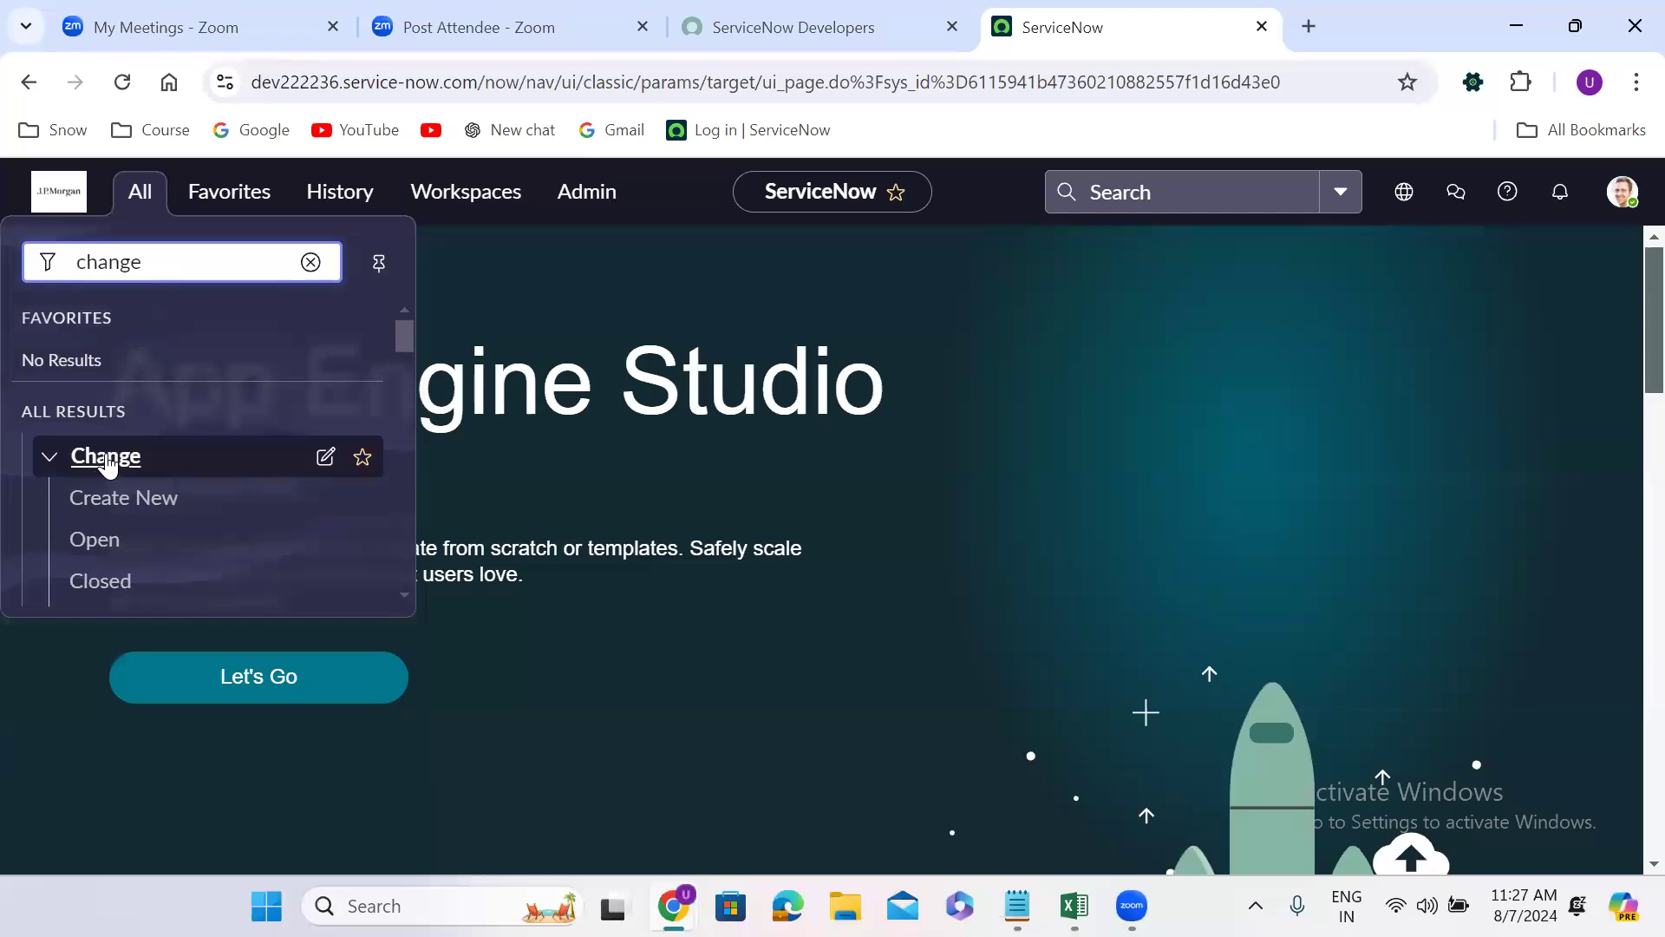
# Step: Start a new change request using the Normal change model
pyautogui.click(127, 505)
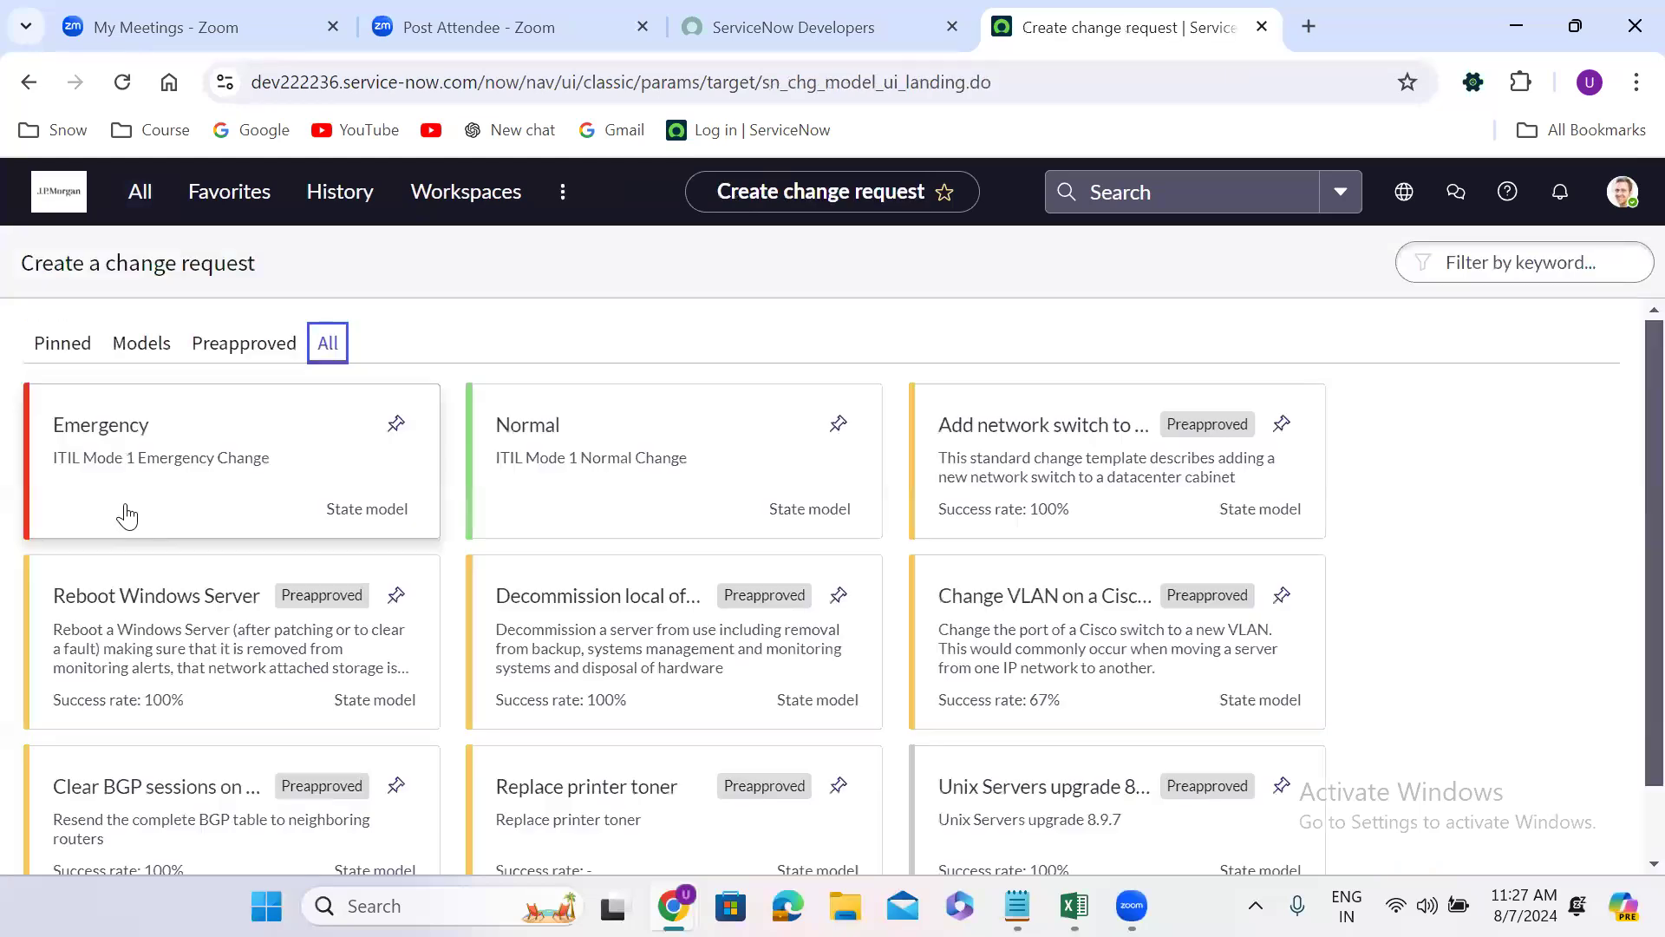
pyautogui.click(583, 451)
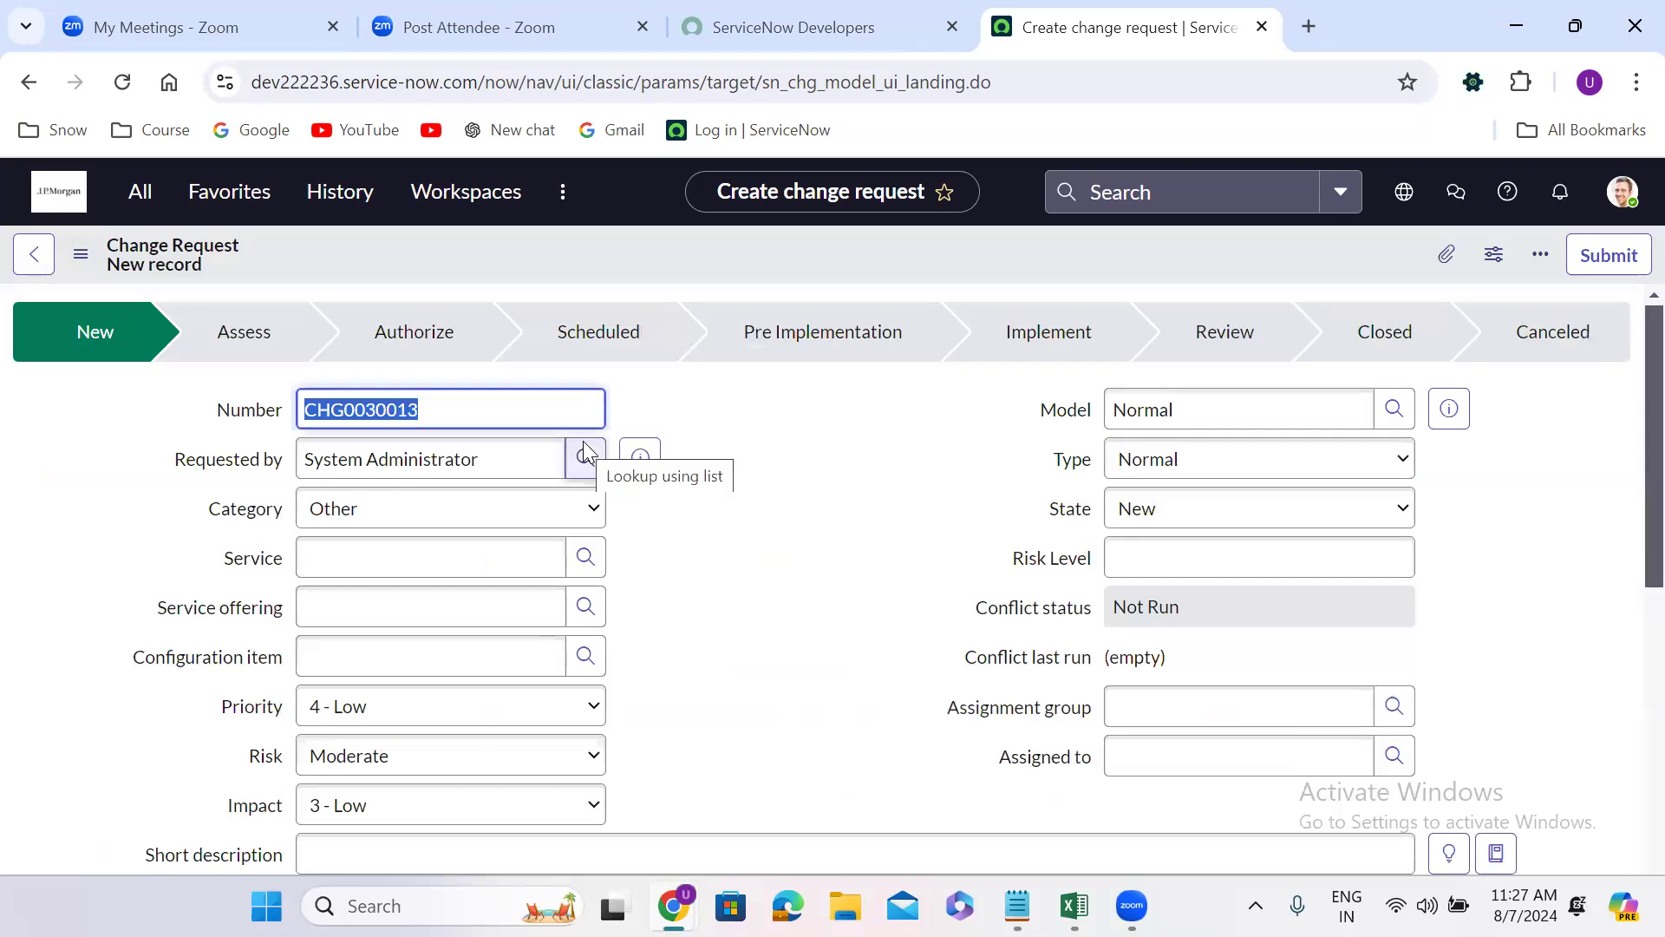
pyautogui.click(746, 532)
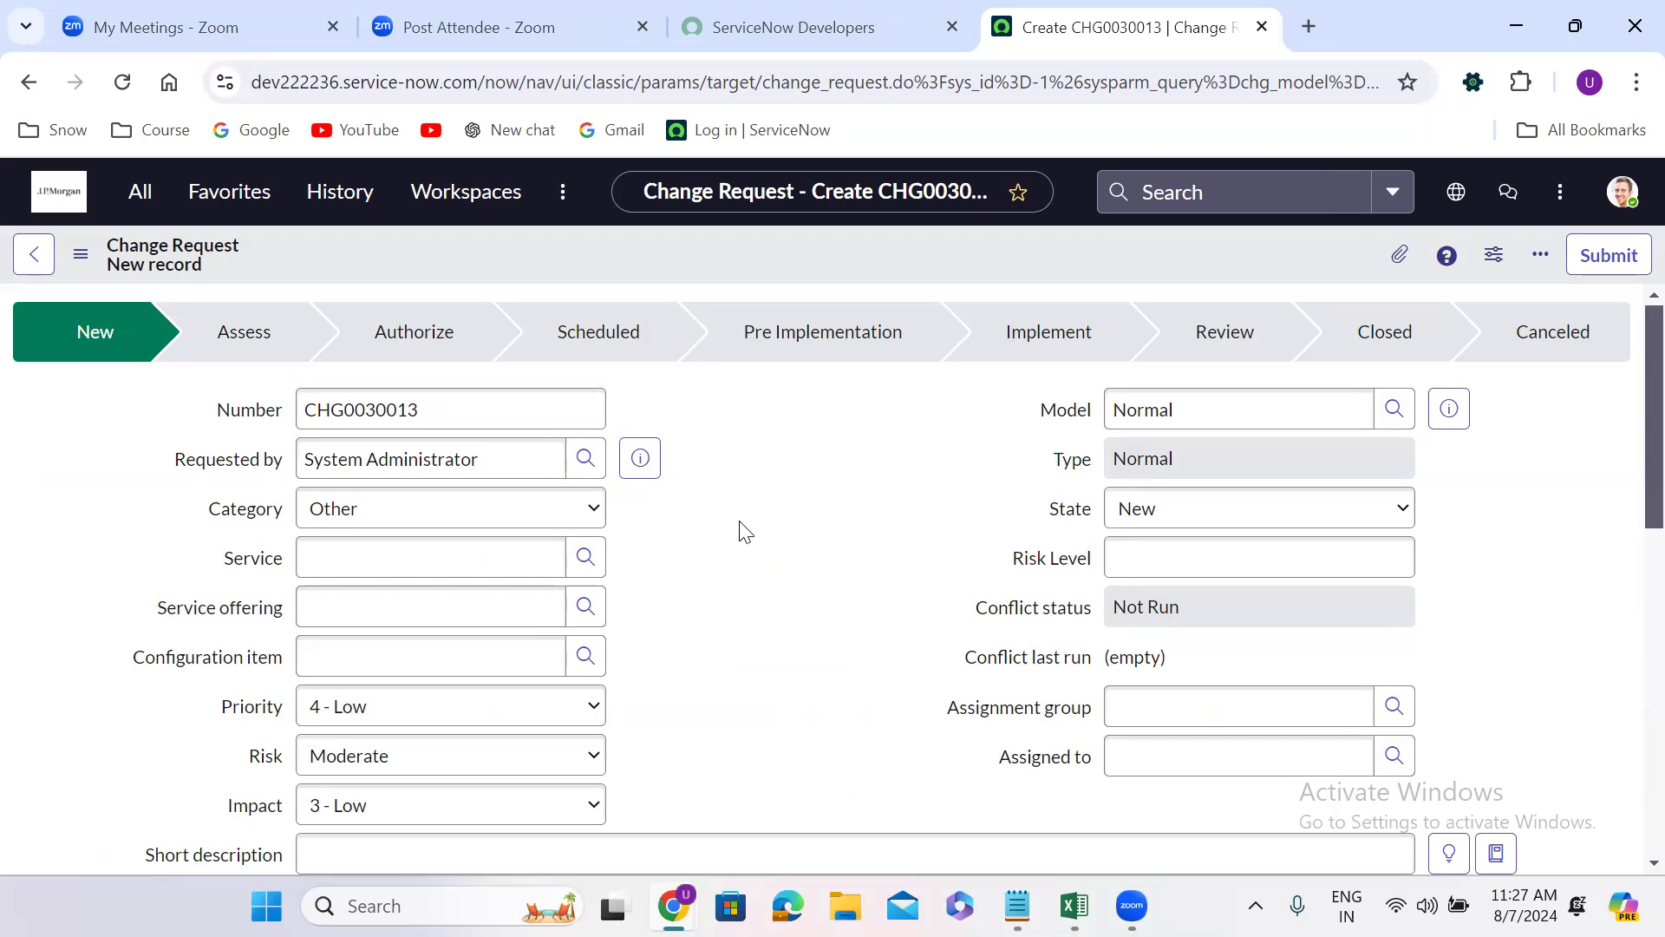
# Step: Replace the Requested by value with the requester's name and set Category to Applications Software
pyautogui.tripleClick(489, 460)
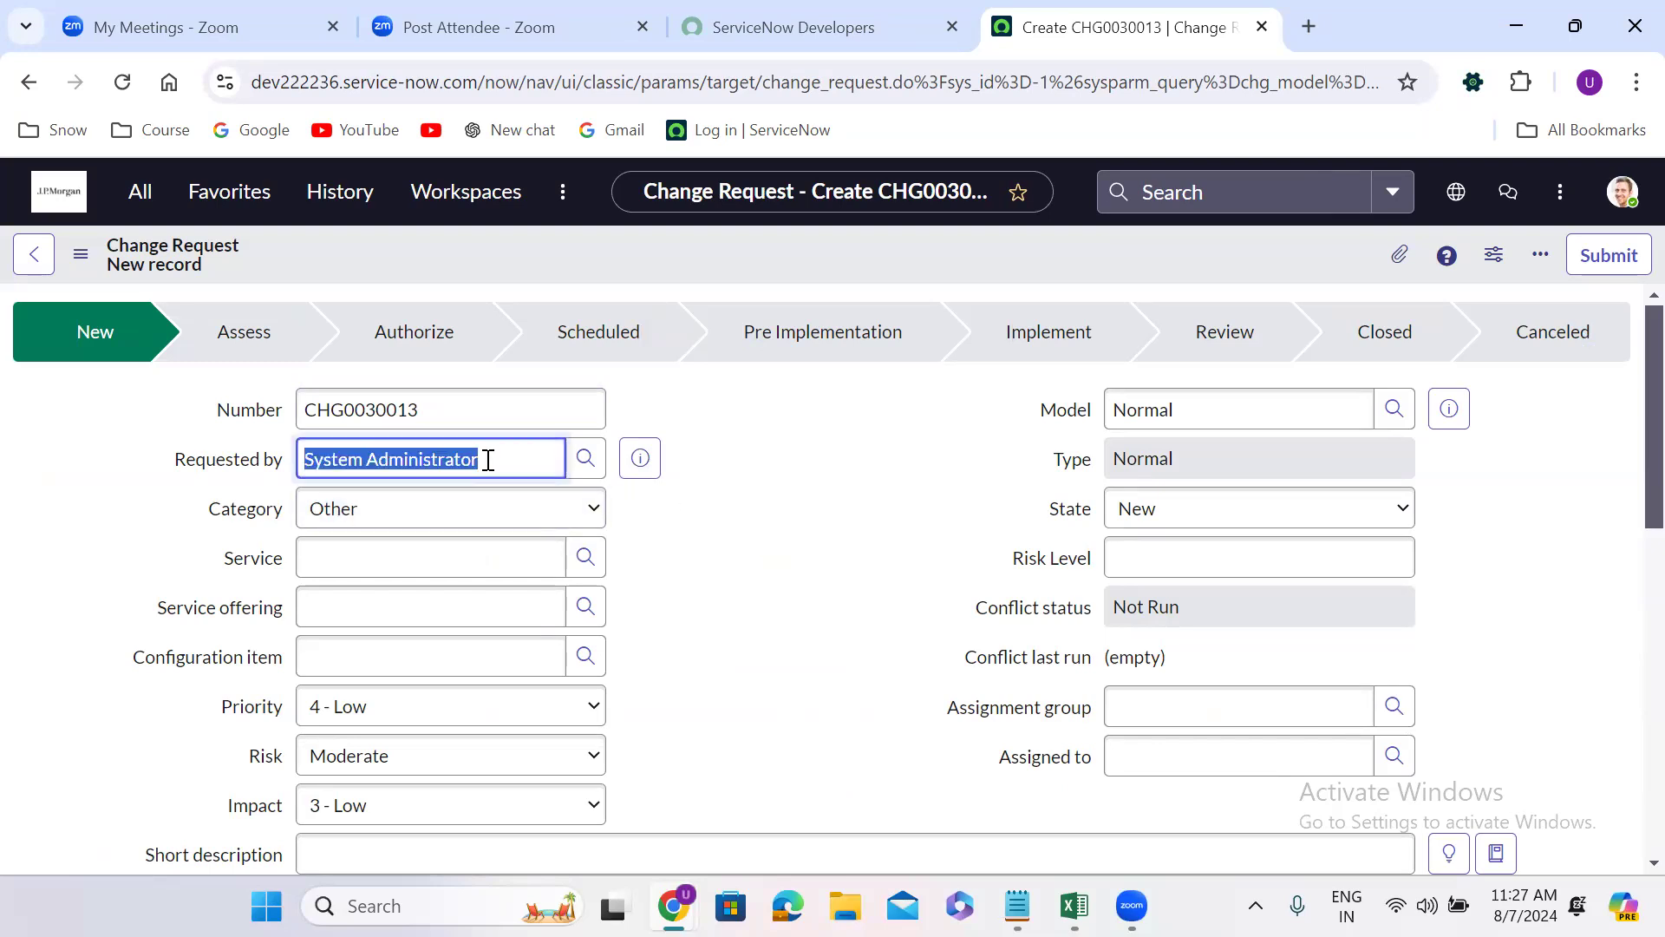
pyautogui.press('BackSpace')
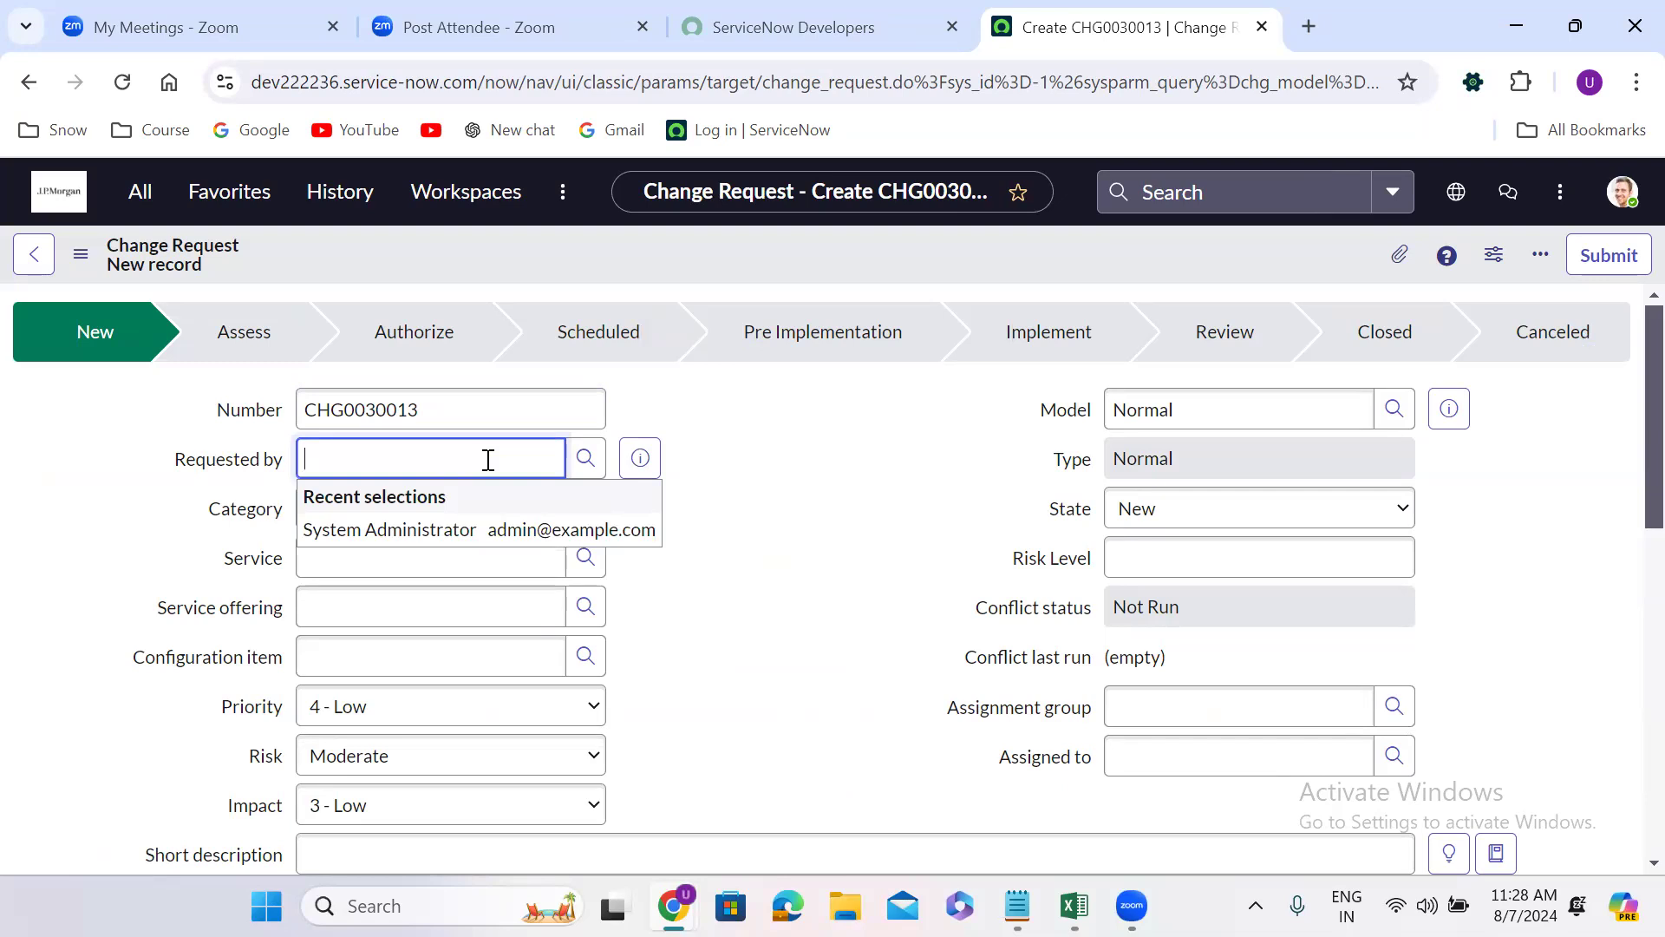
pyautogui.write('uda')
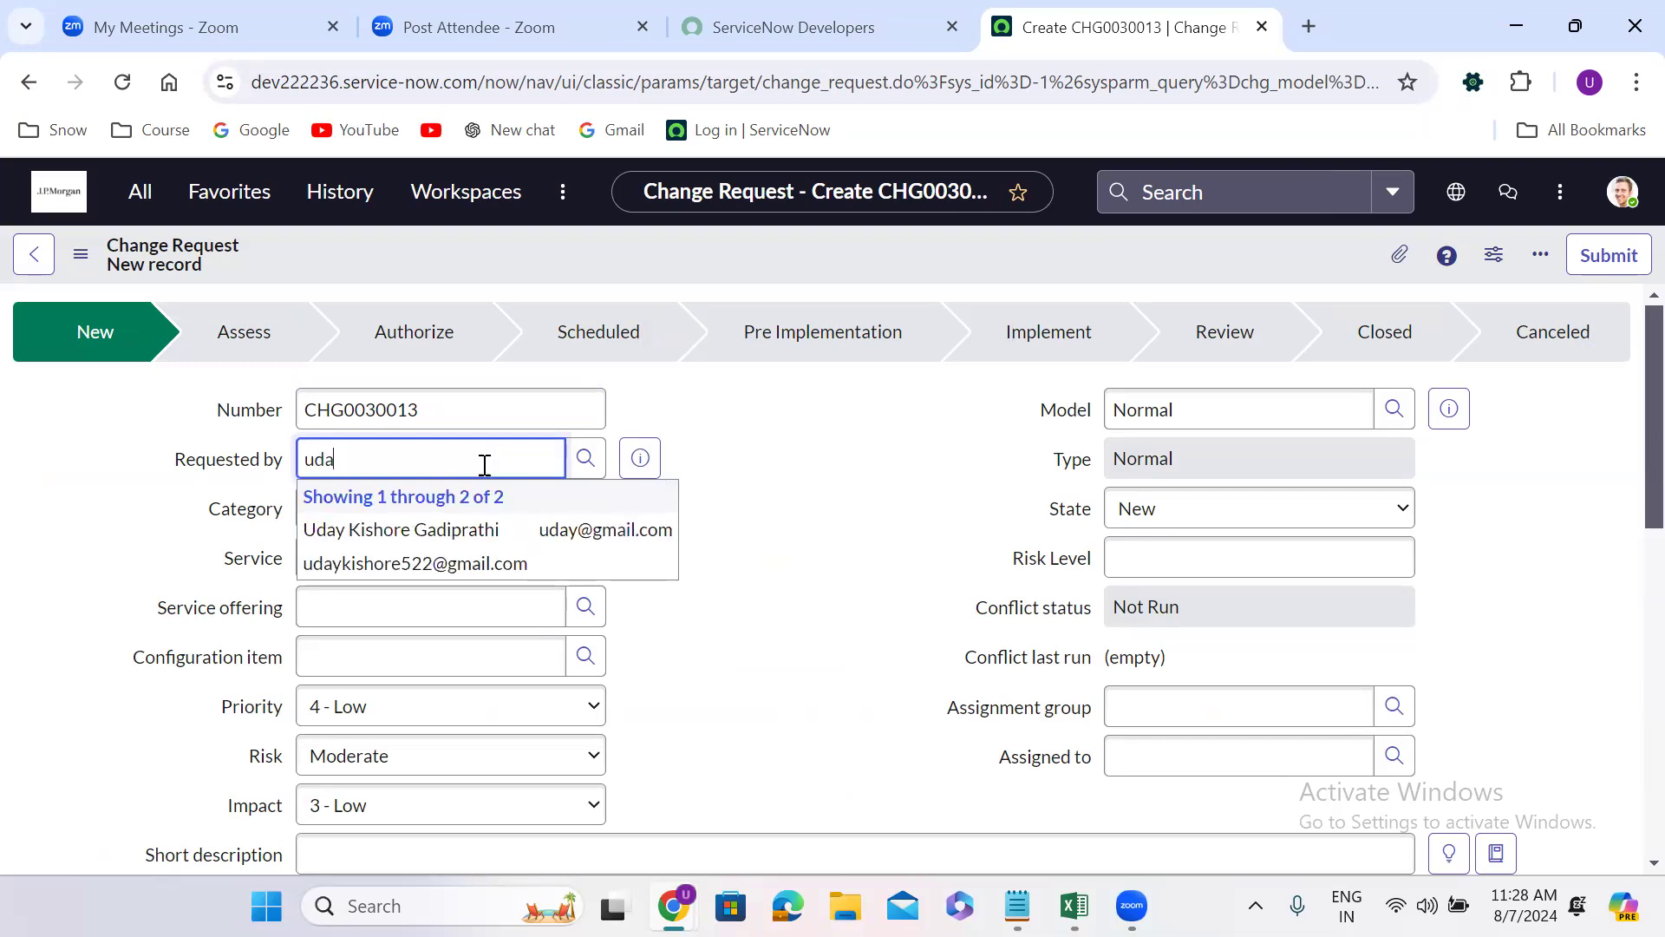
pyautogui.click(454, 529)
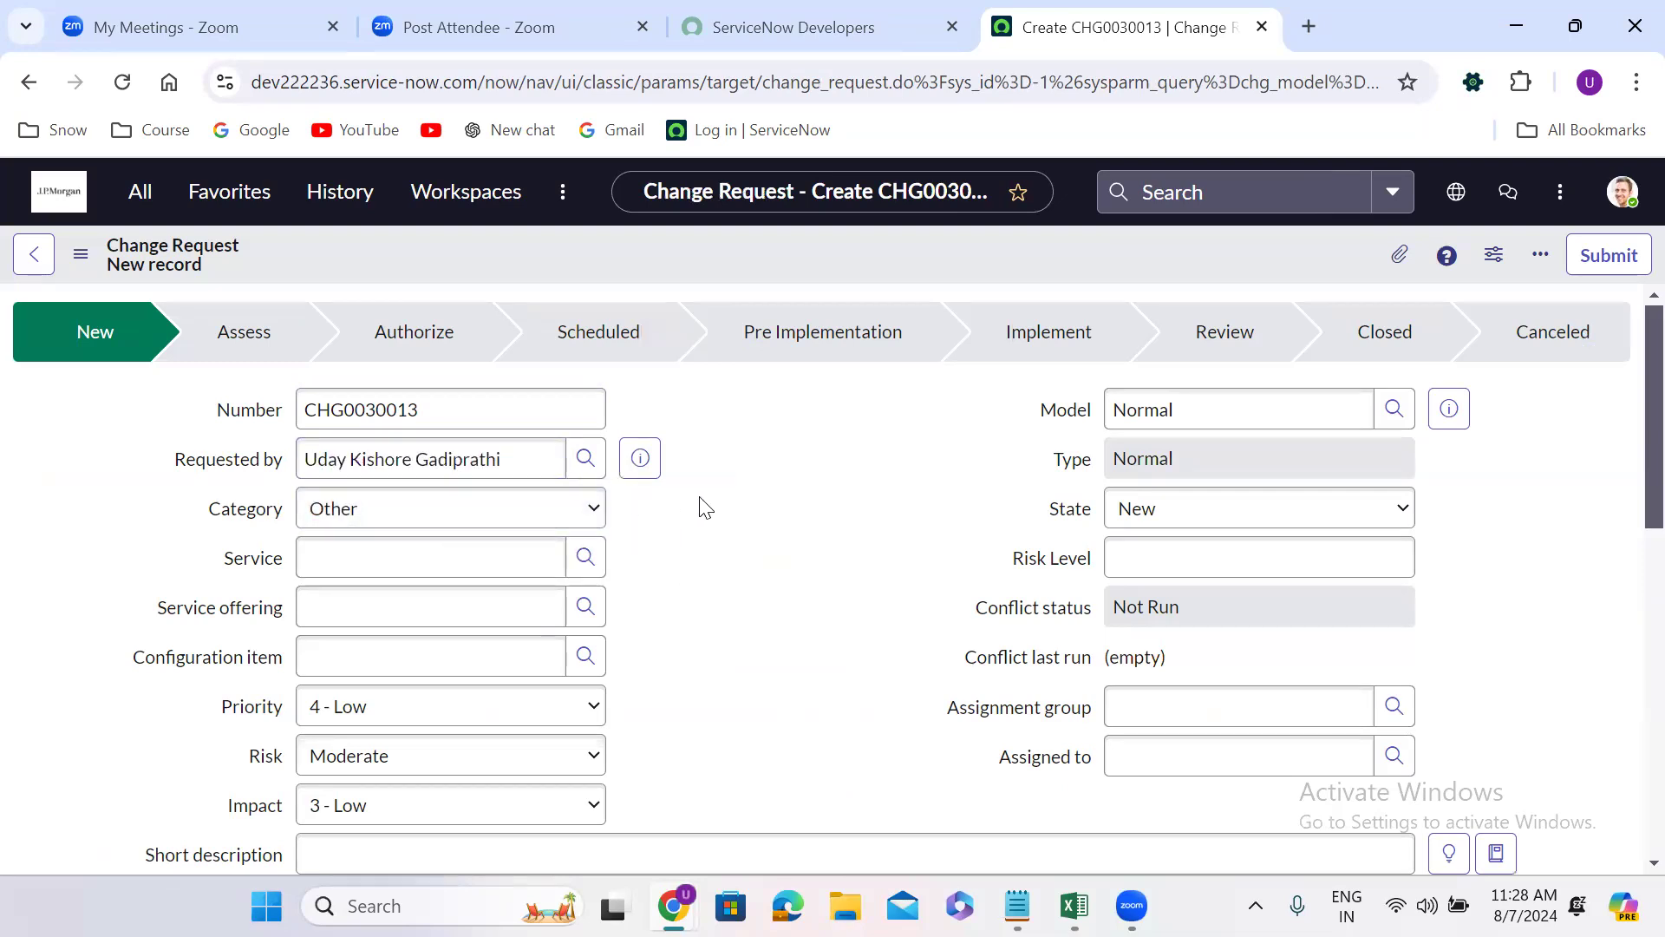
pyautogui.click(439, 512)
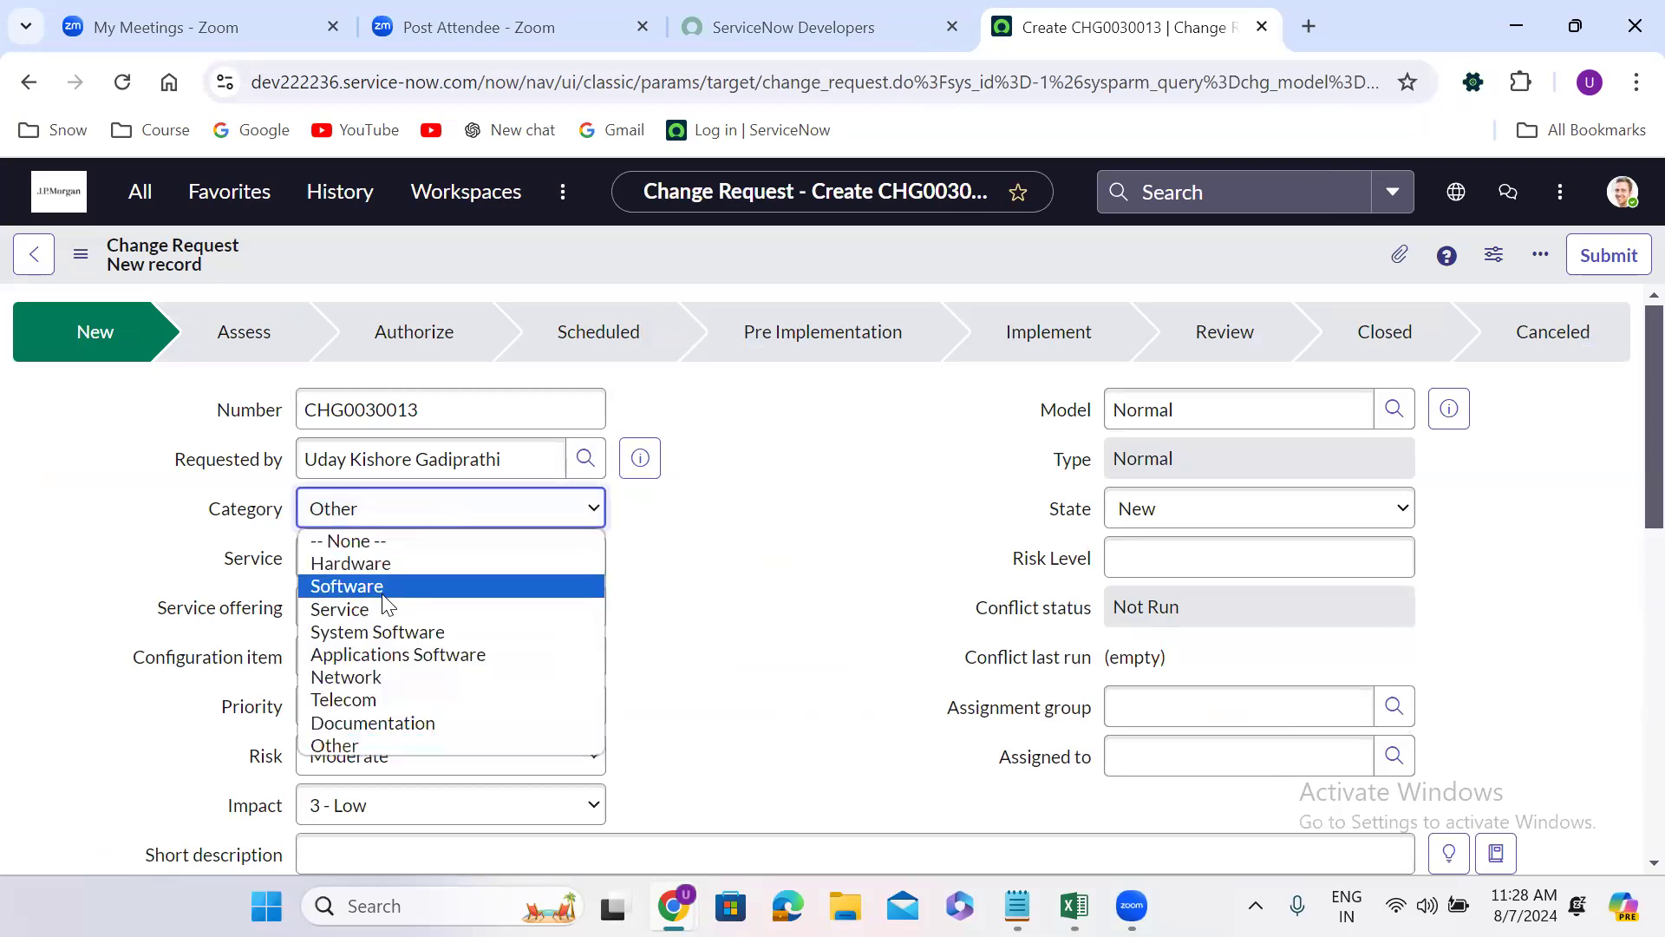
pyautogui.click(407, 657)
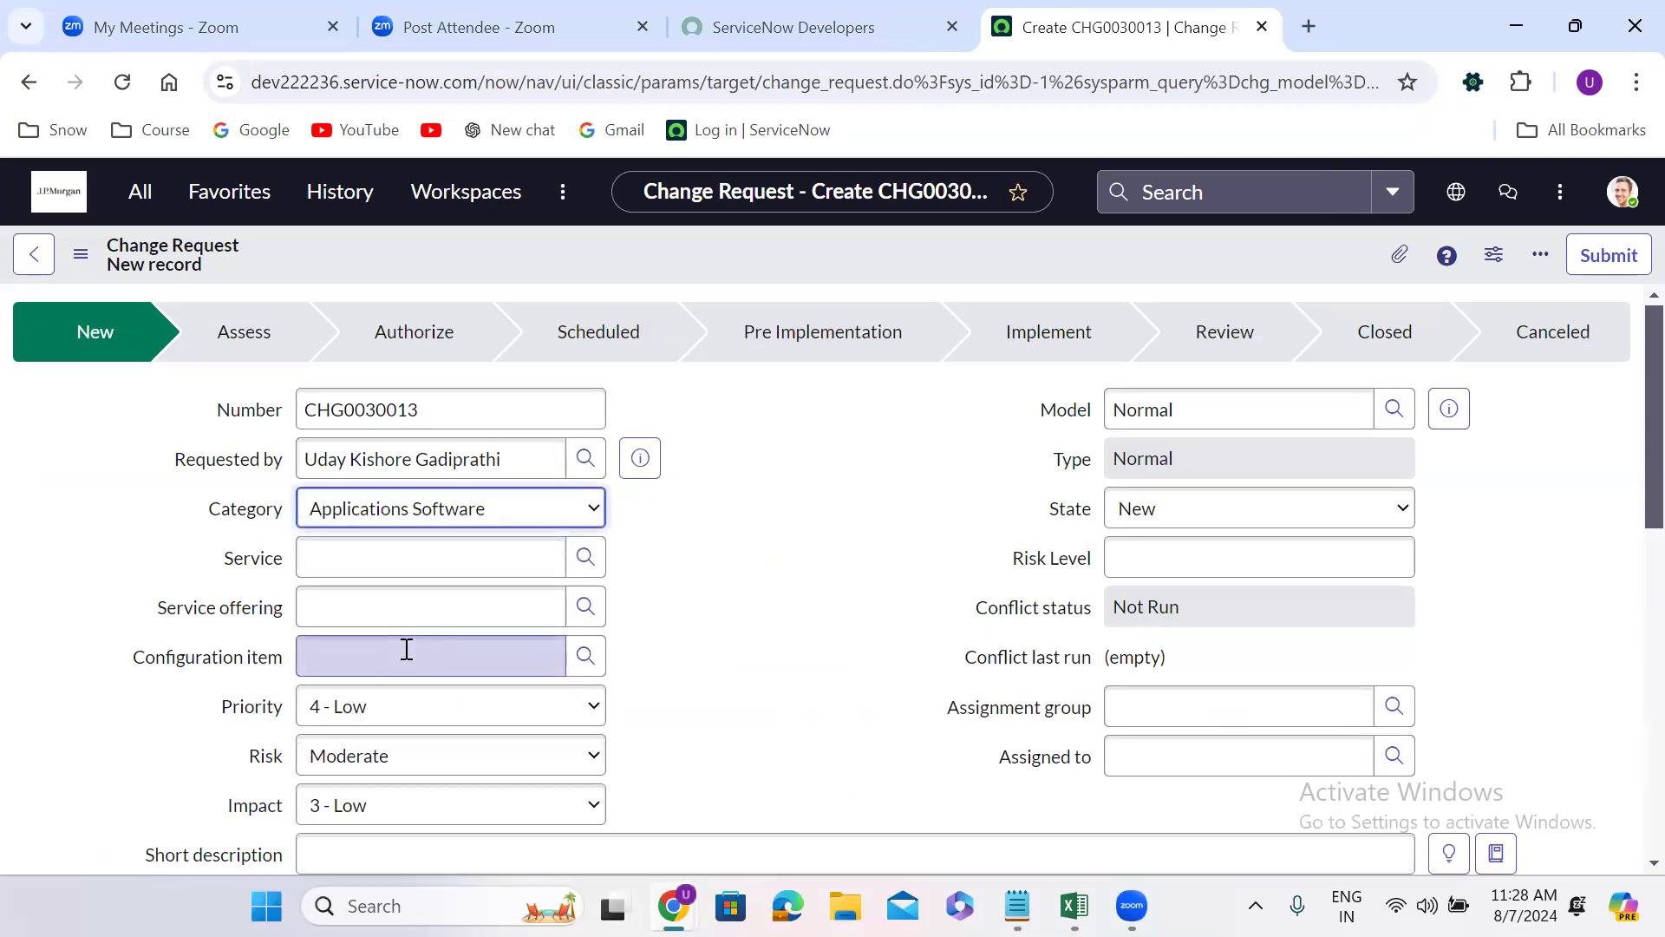
# Step: Set Service to IT Services and check the list of available service offerings without choosing one
pyautogui.click(384, 556)
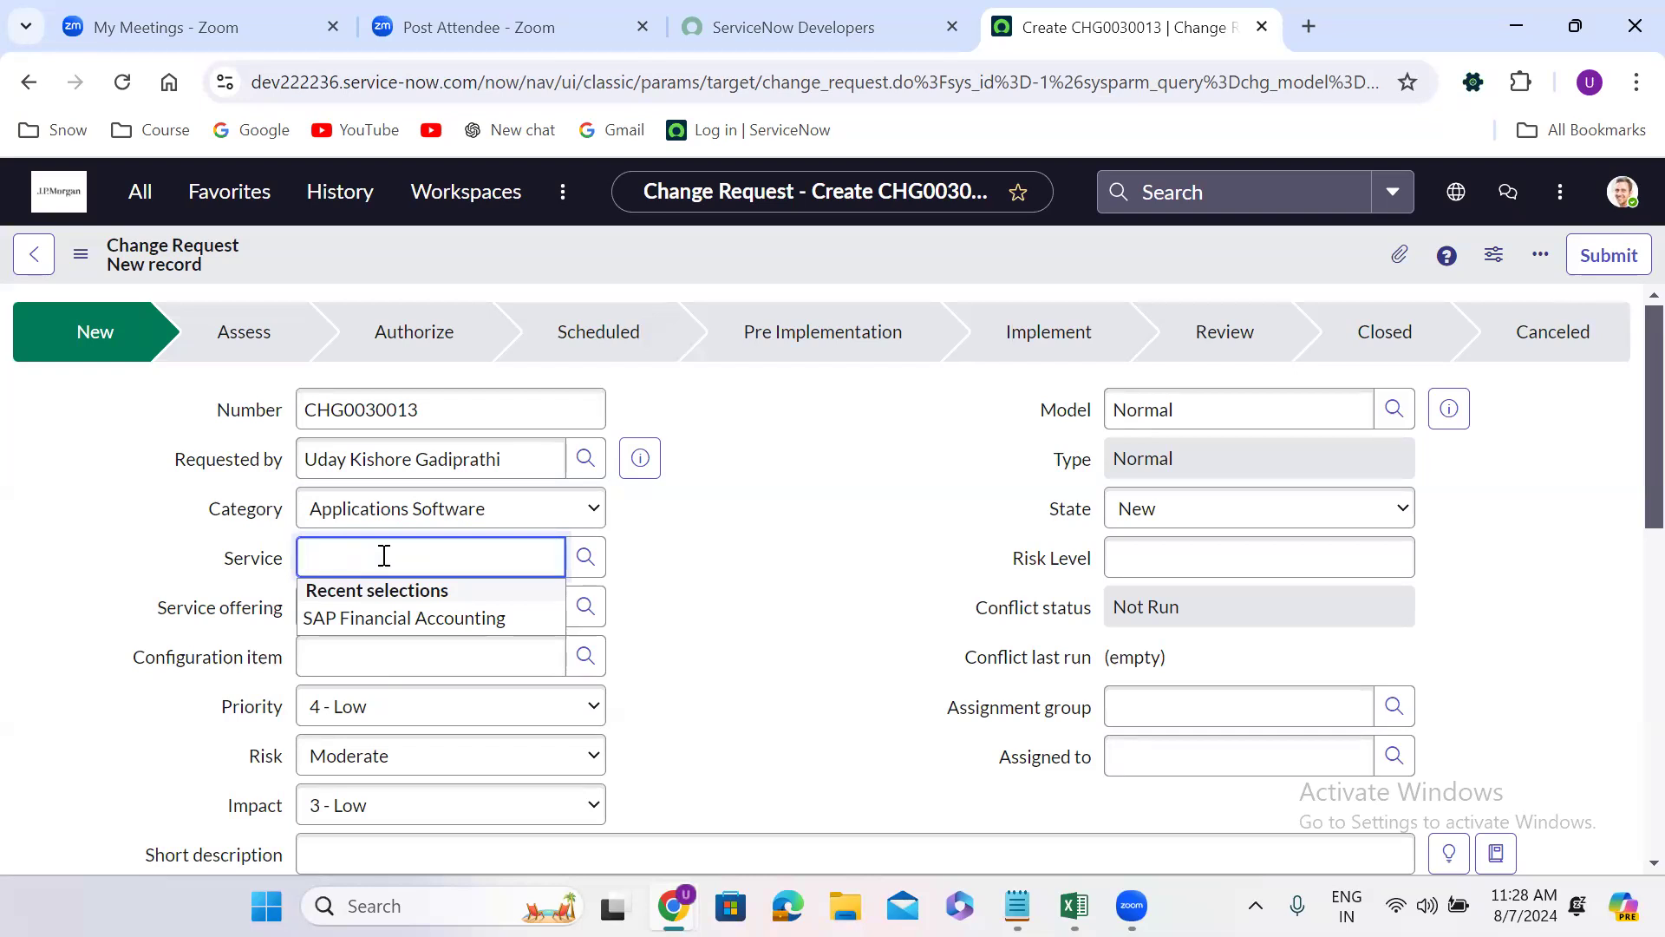
pyautogui.write('is')
pyautogui.press('BackSpace')
pyautogui.write('t')
pyautogui.click(379, 595)
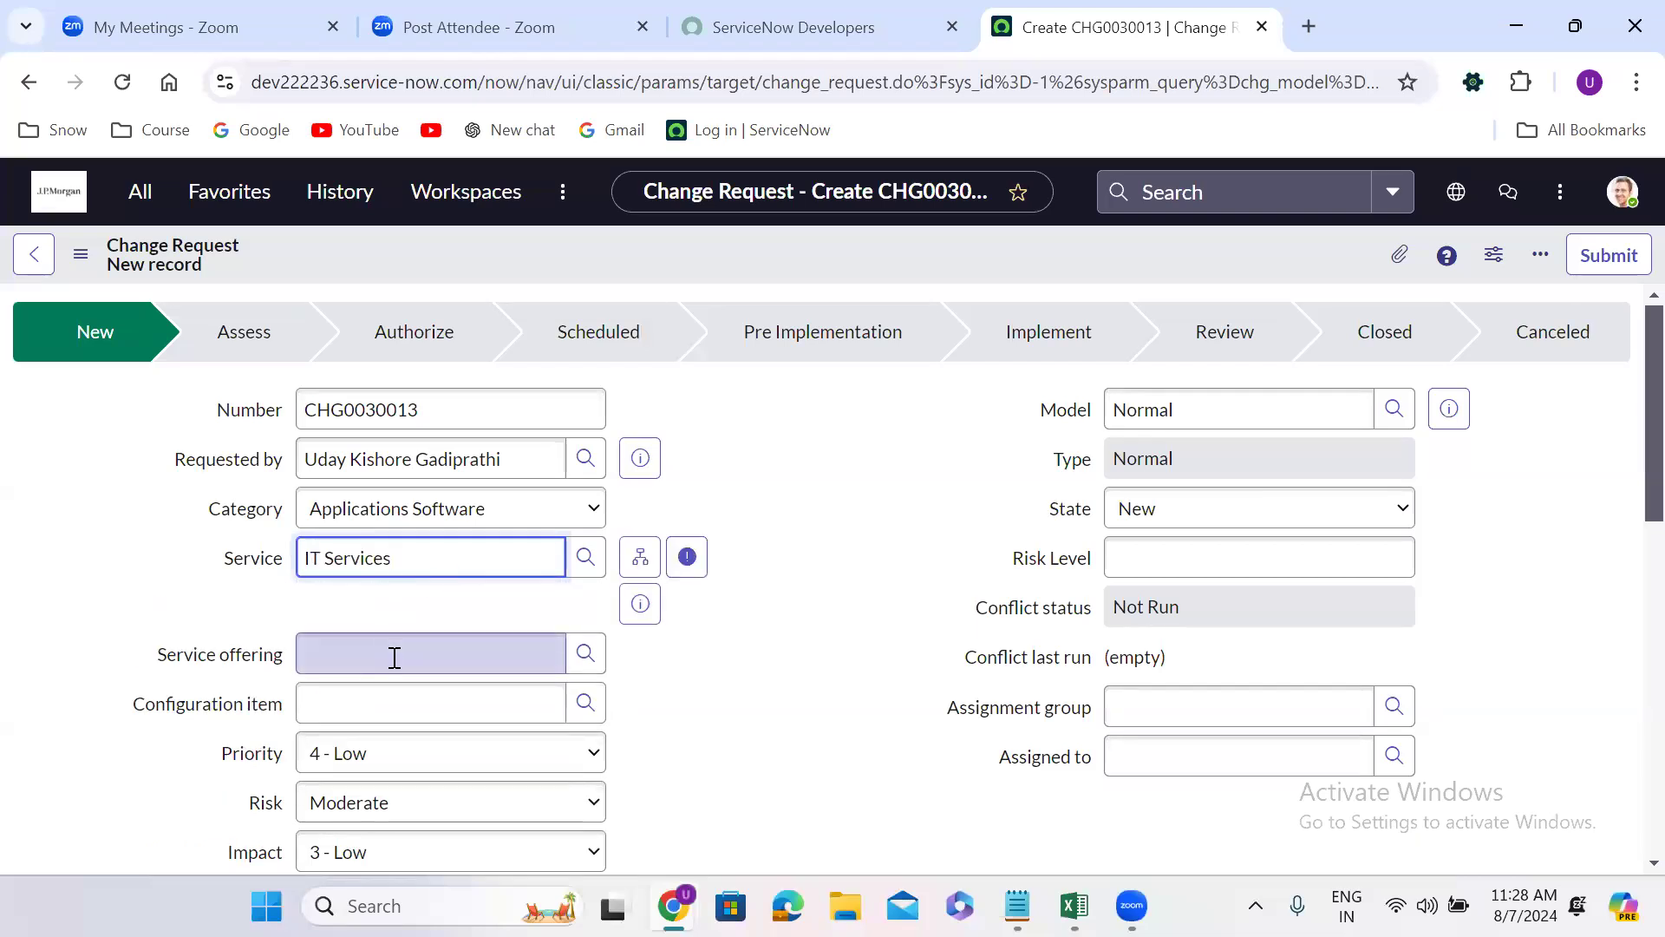
pyautogui.click(587, 656)
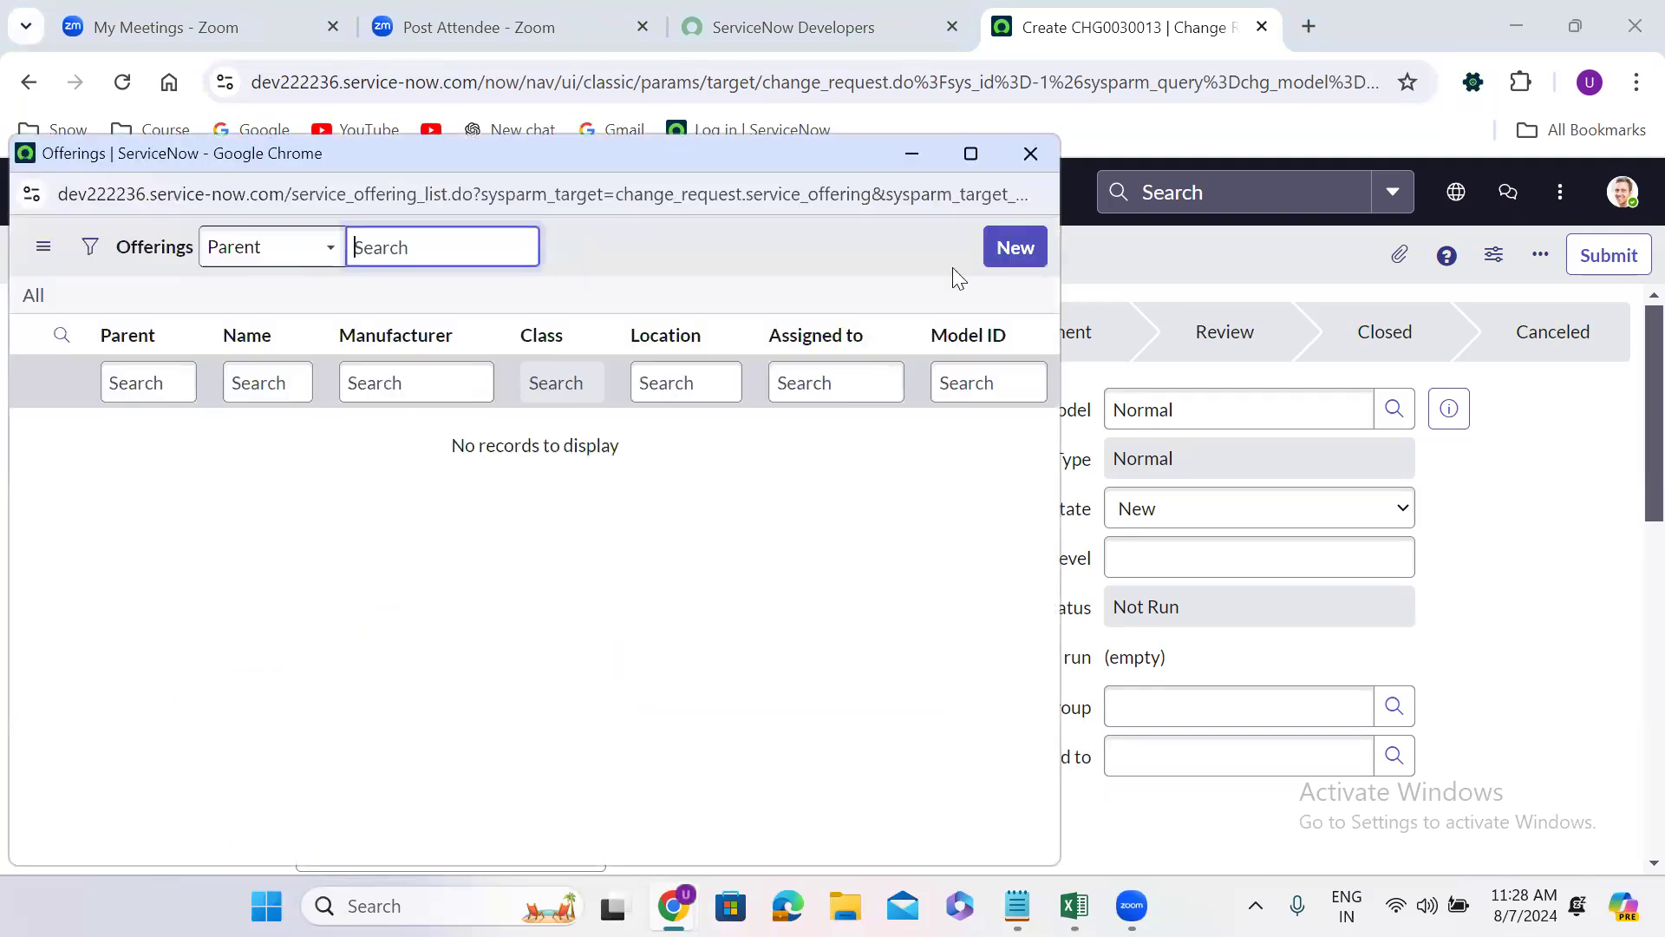
pyautogui.click(1024, 158)
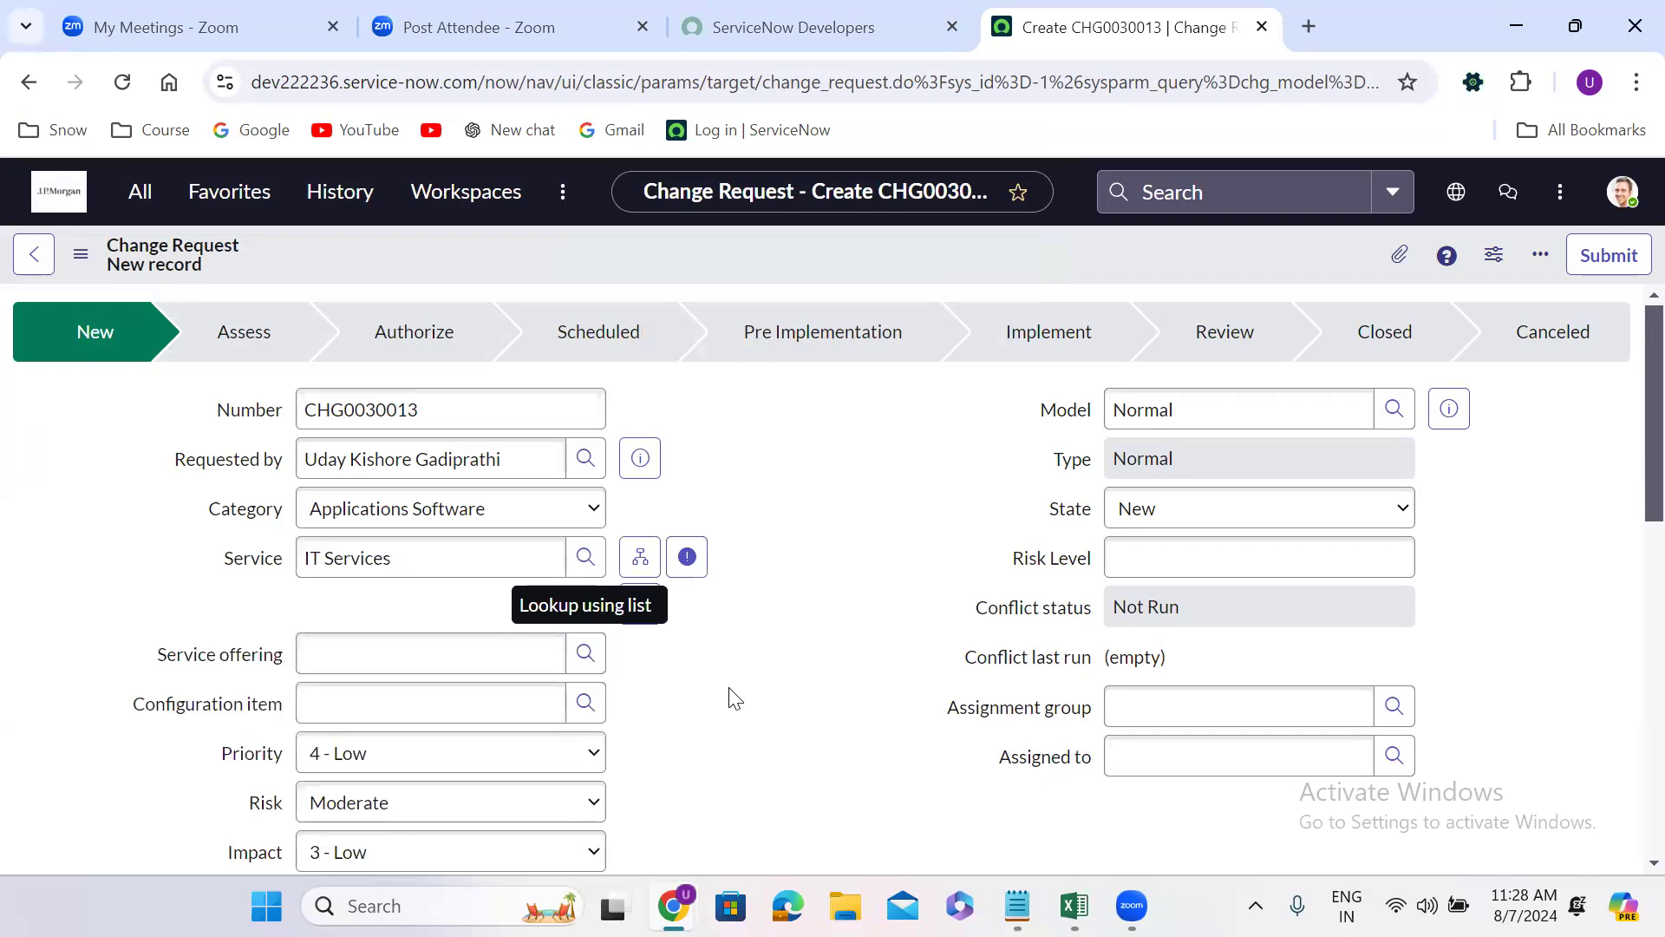
# Step: Set the change request's Configuration item to the Service-now Production Sacramento server
pyautogui.scroll(-2, 733, 696)
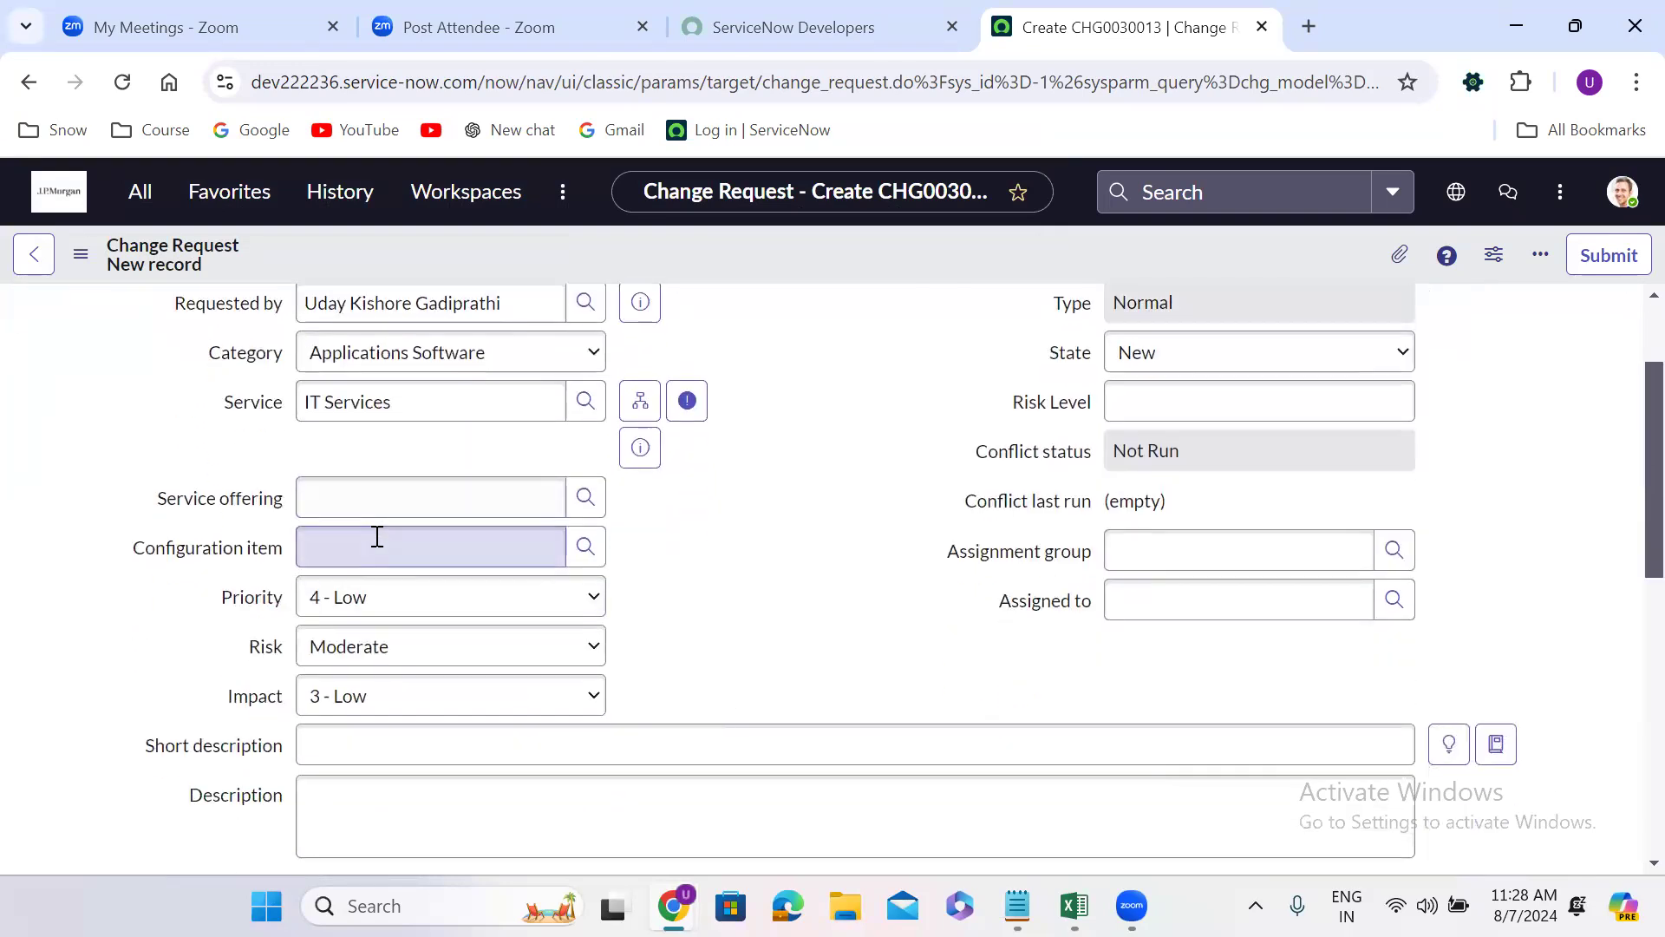
pyautogui.click(378, 536)
pyautogui.write('ser')
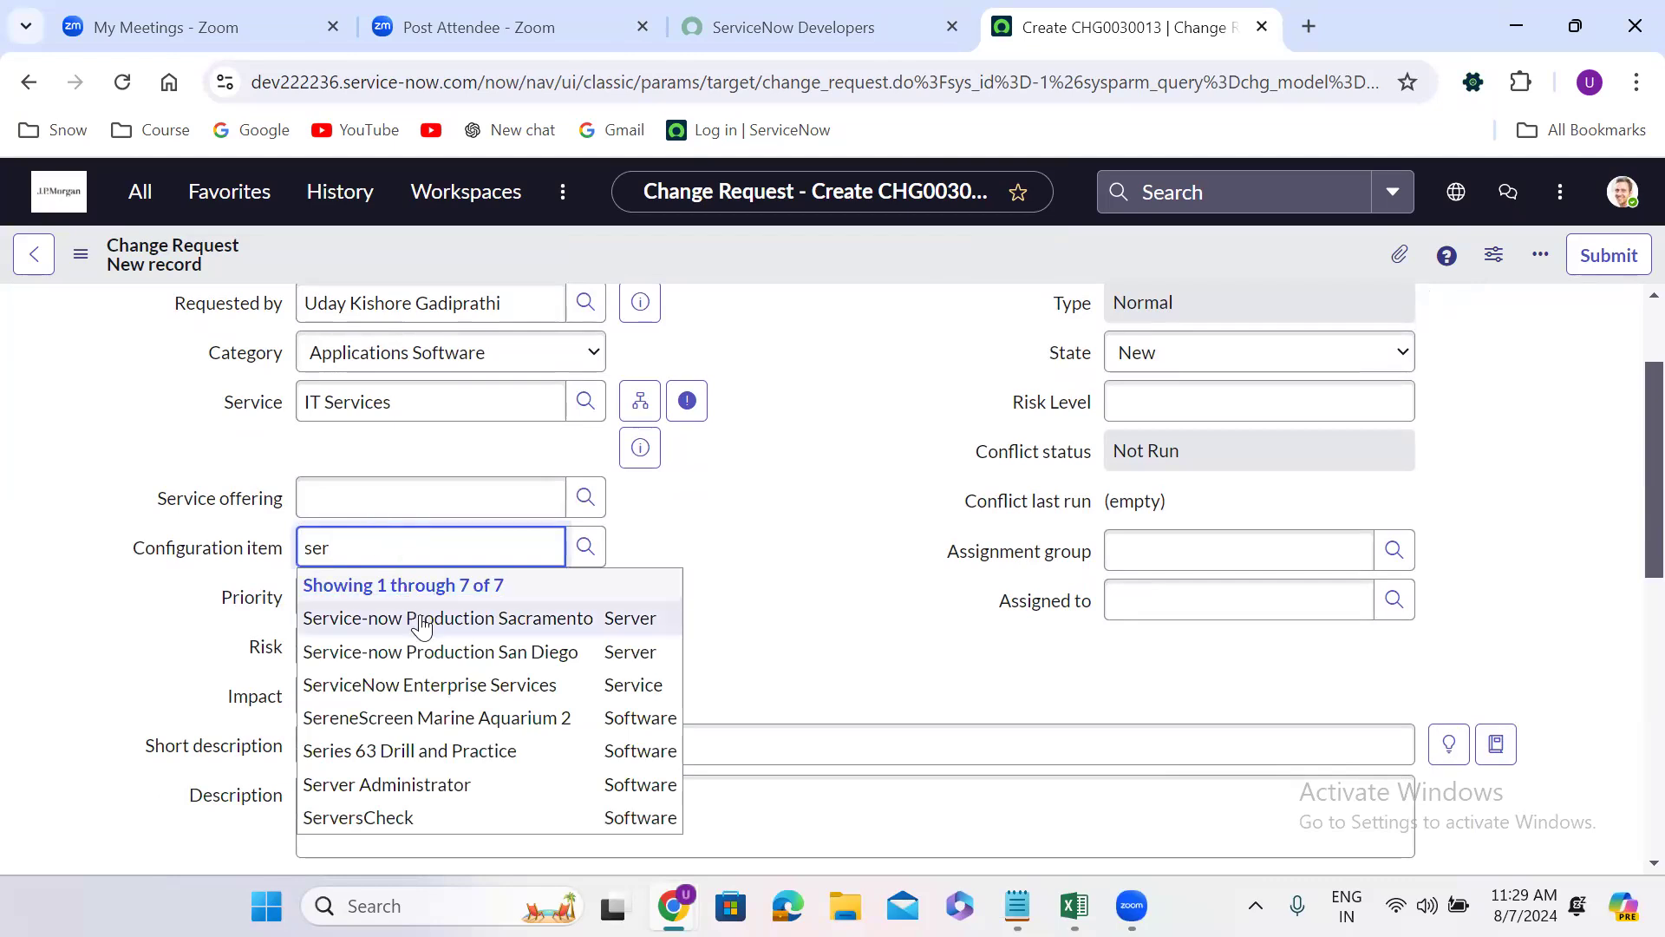
pyautogui.click(422, 620)
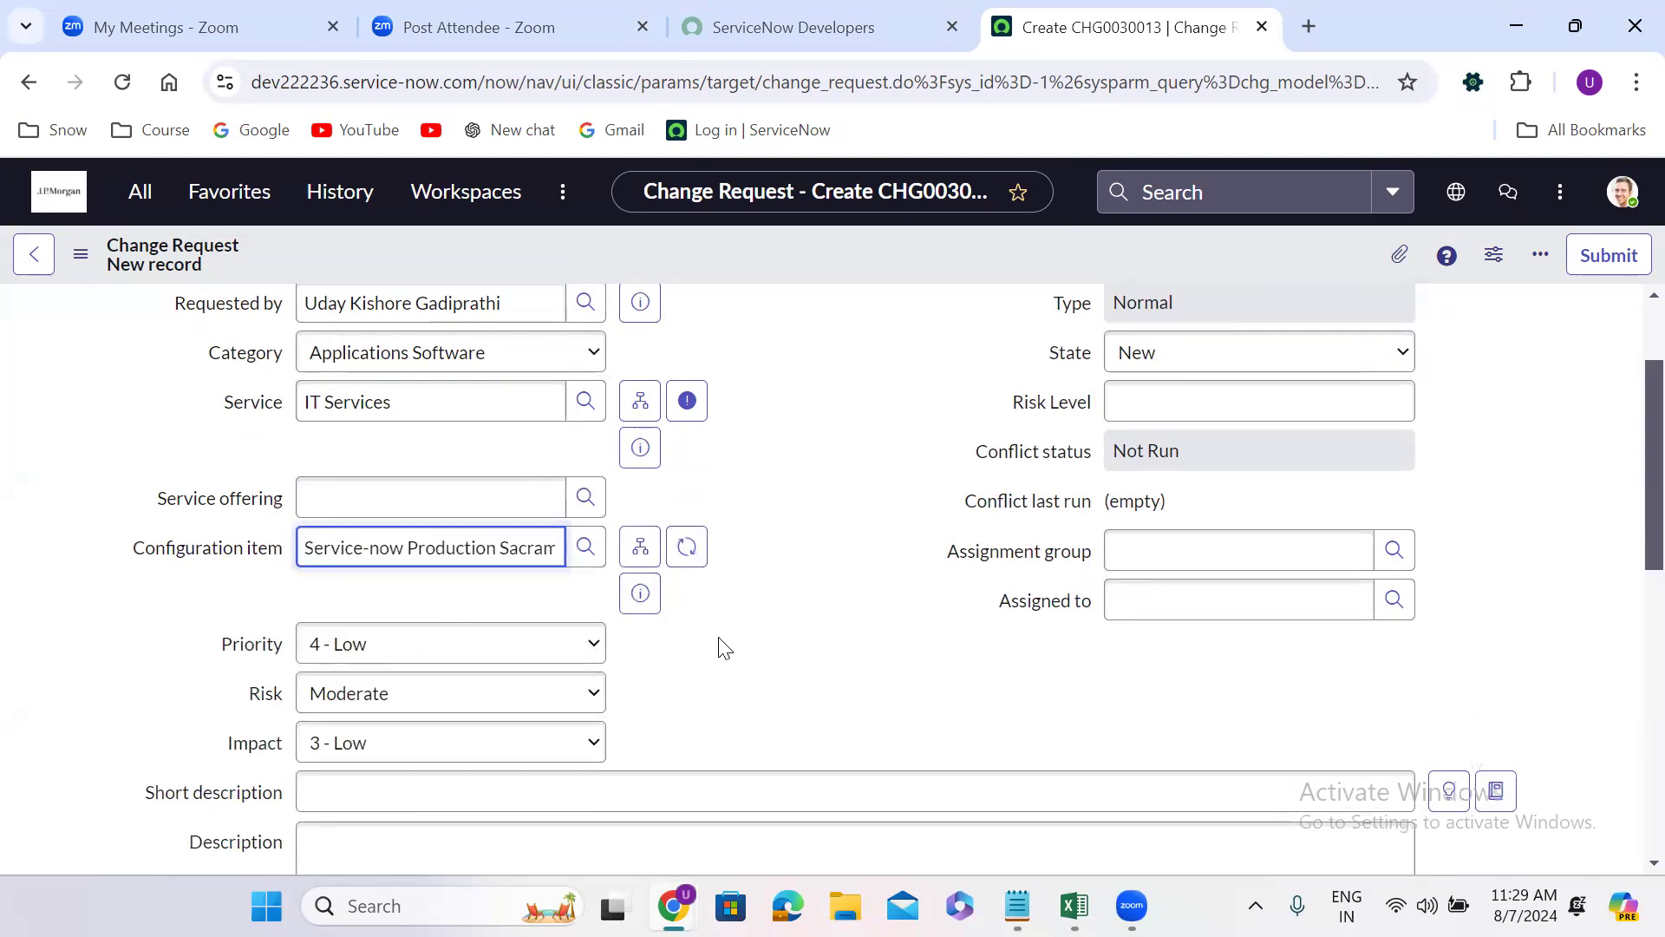
# Step: Set the change request's Priority to 2 - High
pyautogui.scroll(-1, 721, 647)
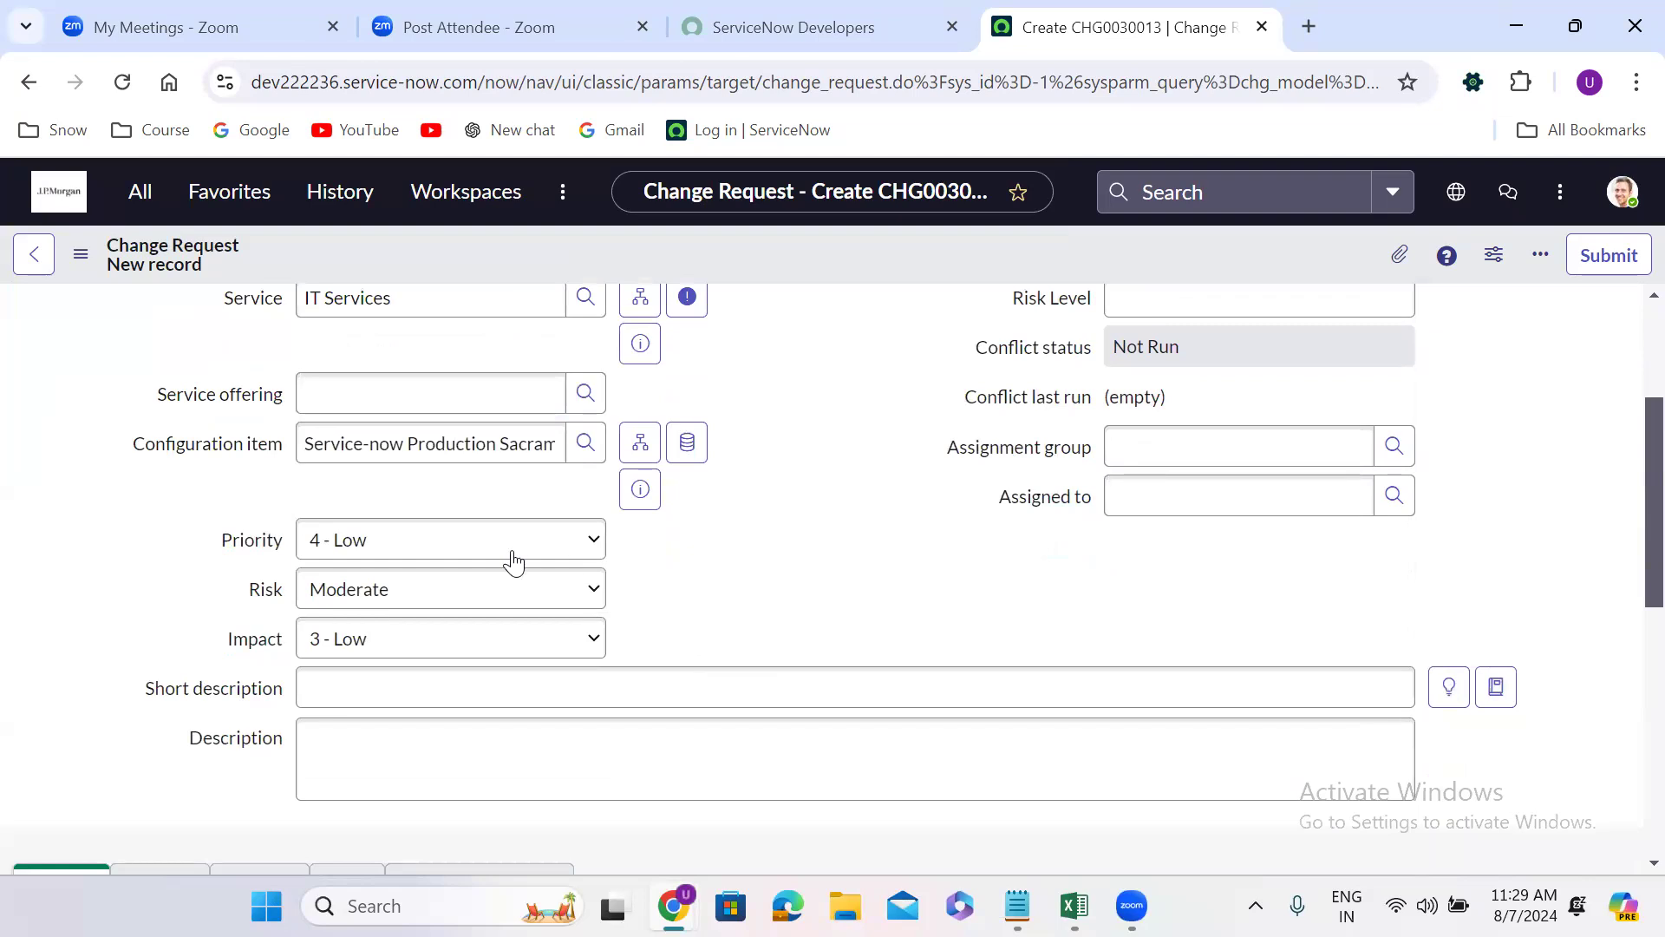
pyautogui.click(432, 558)
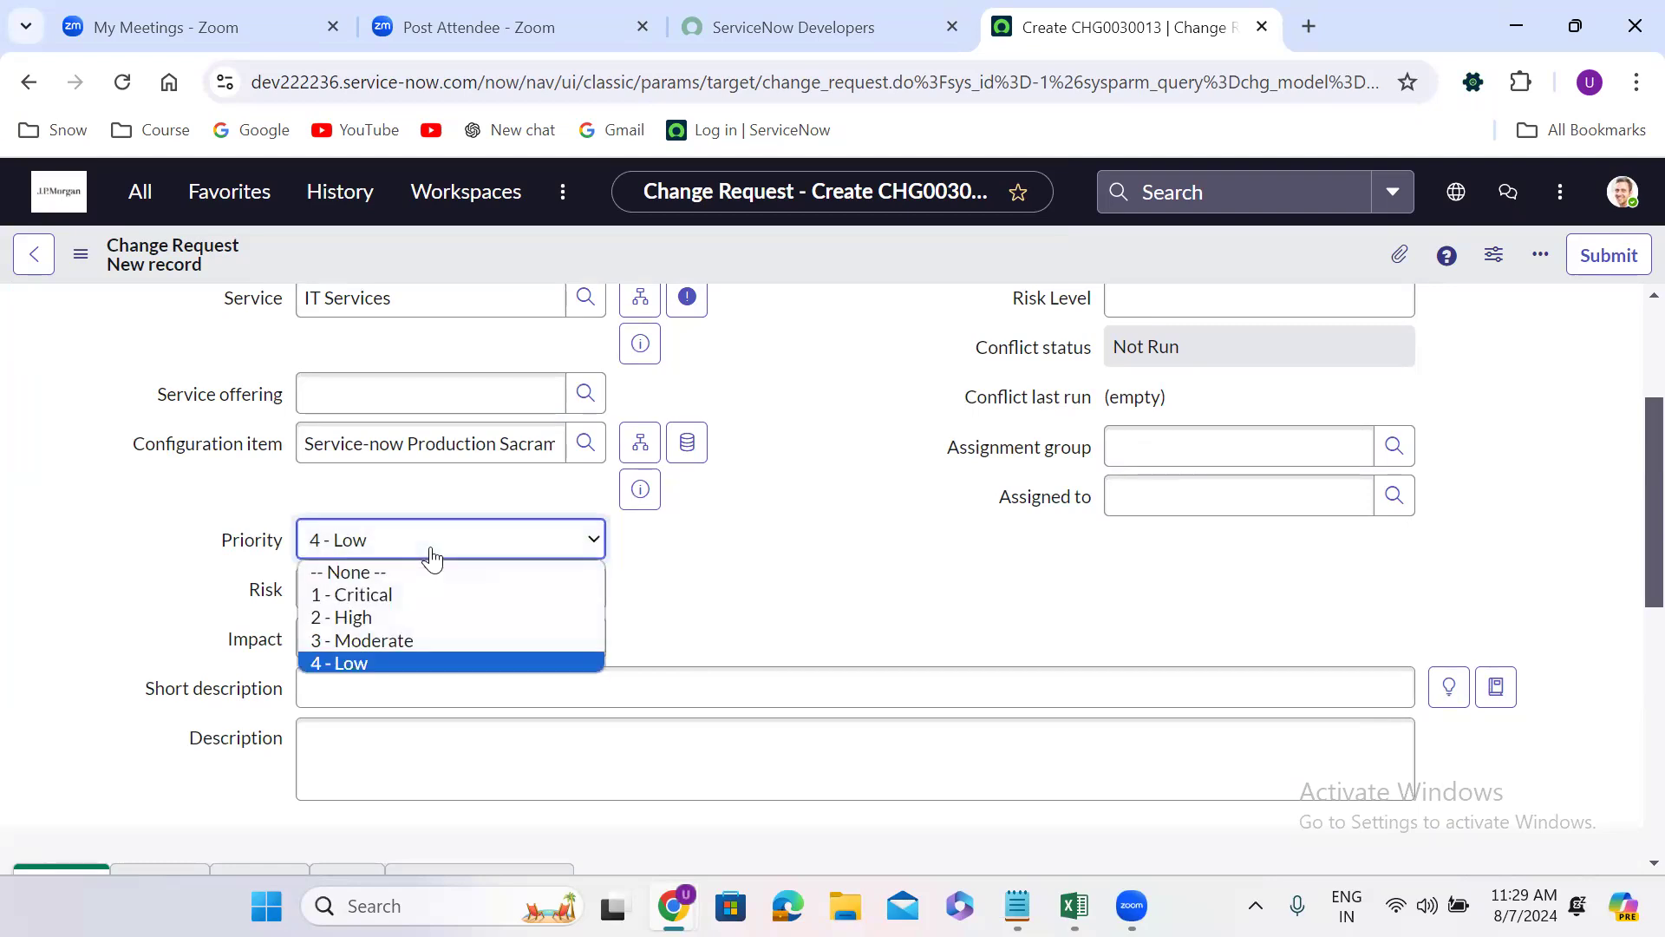
pyautogui.click(392, 614)
pyautogui.click(702, 610)
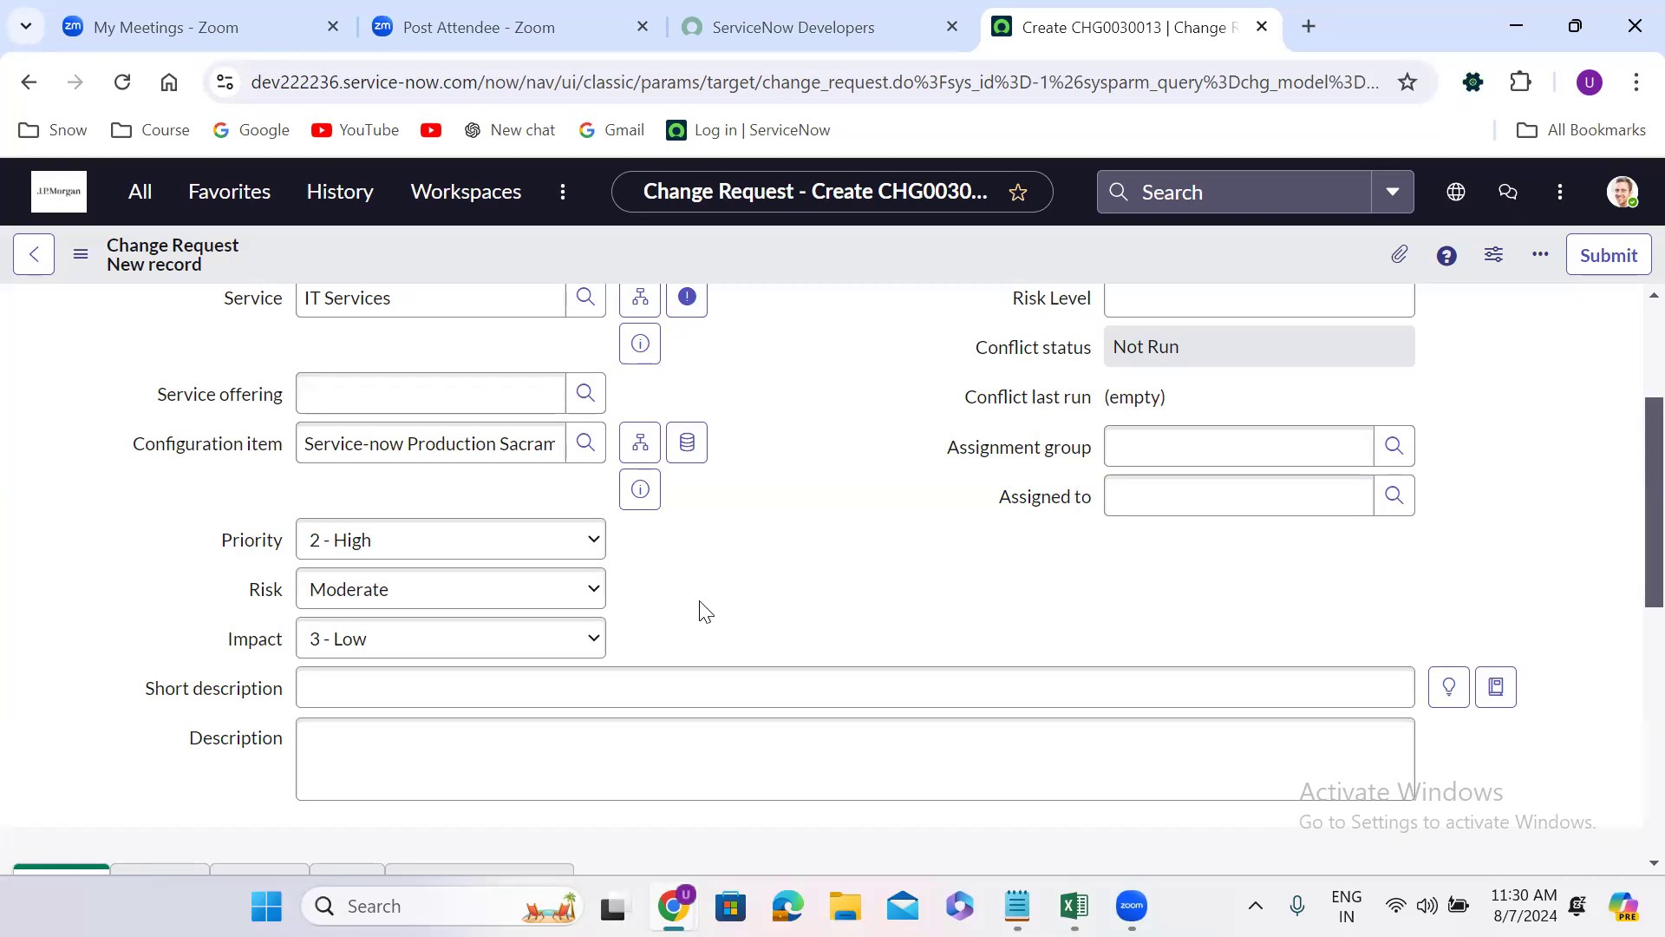
# Step: Try Impact as 1 - High and 2 - Medium, and return it to 3 - Low
pyautogui.click(471, 641)
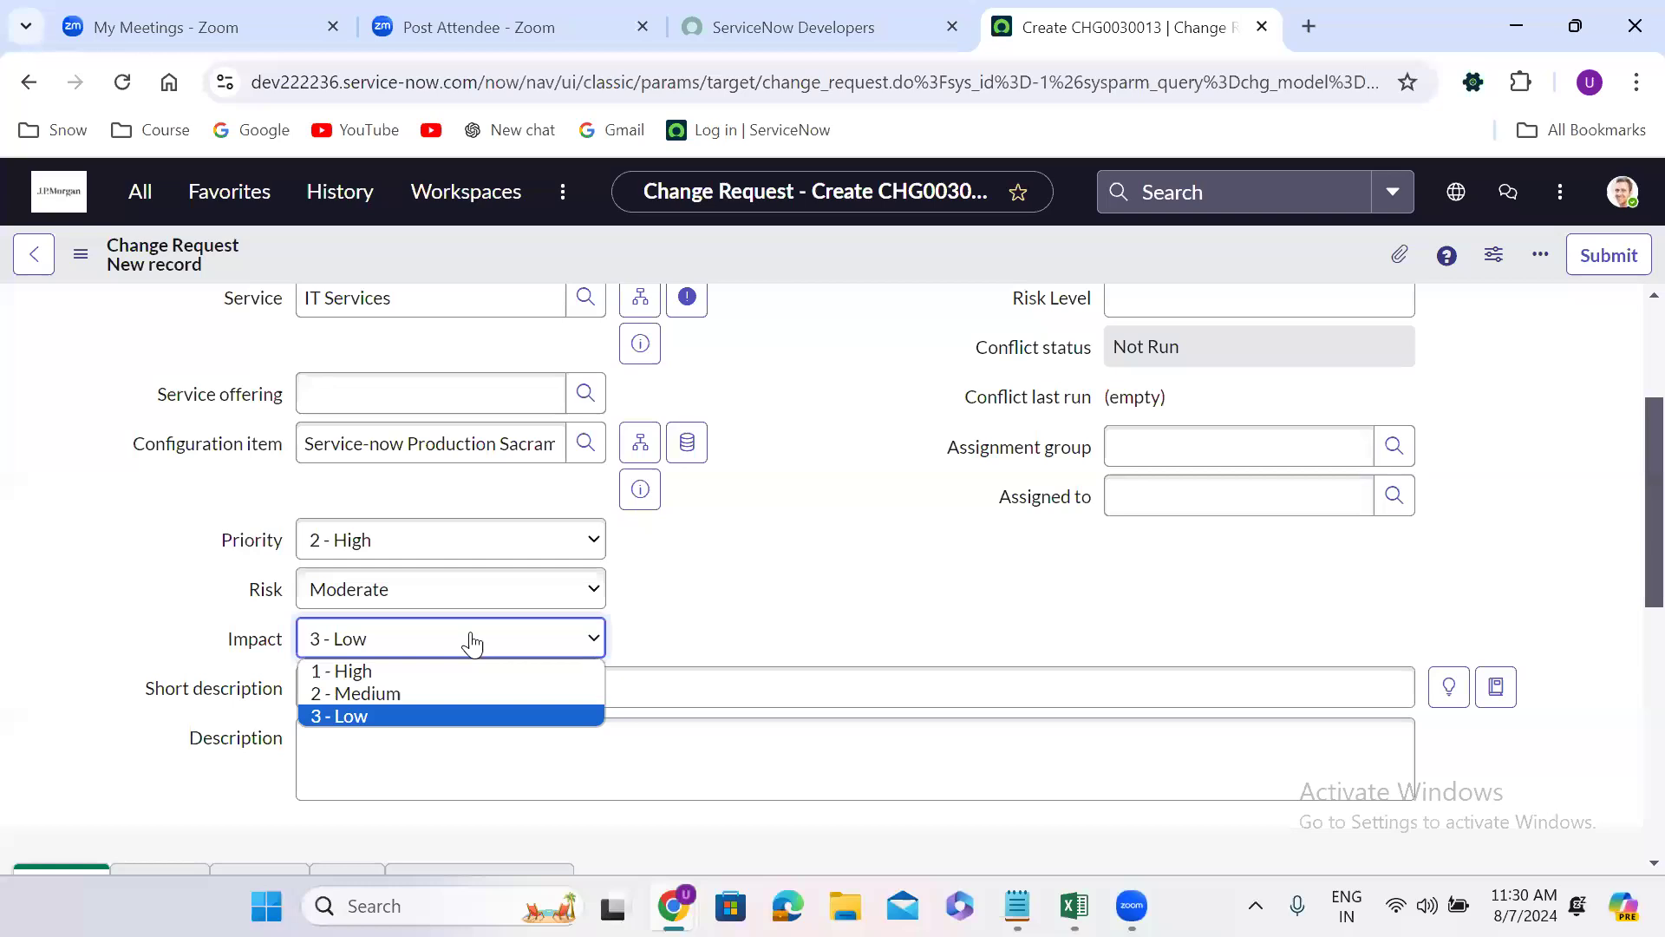
pyautogui.click(392, 673)
pyautogui.click(398, 649)
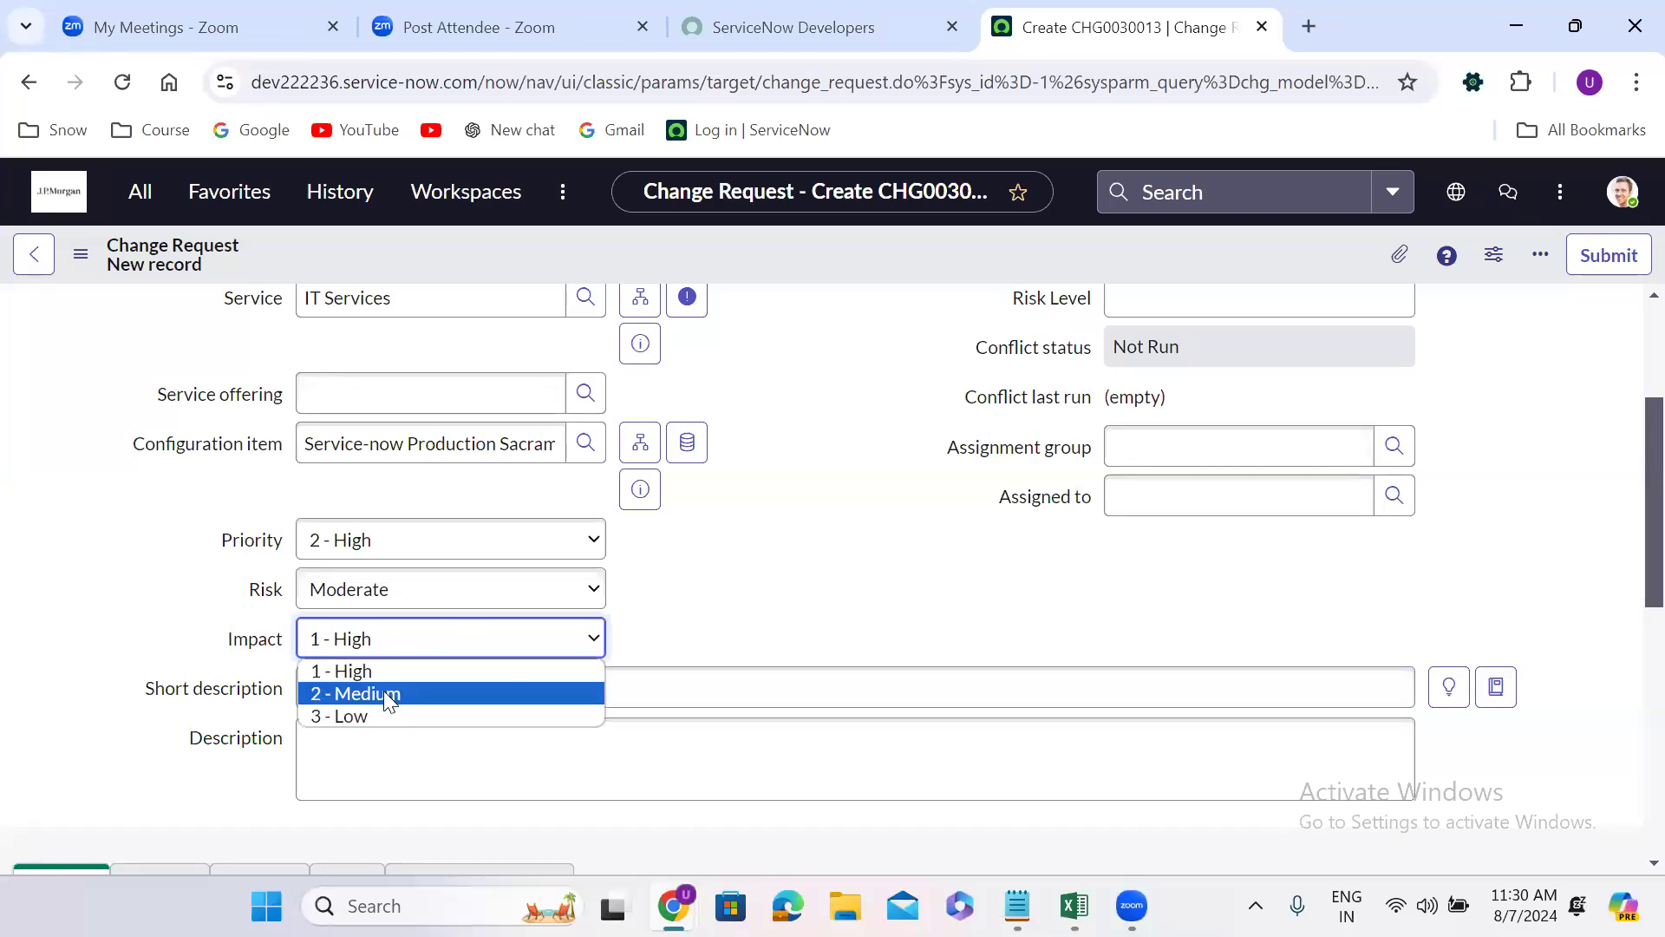
pyautogui.click(384, 694)
pyautogui.click(400, 653)
pyautogui.click(395, 717)
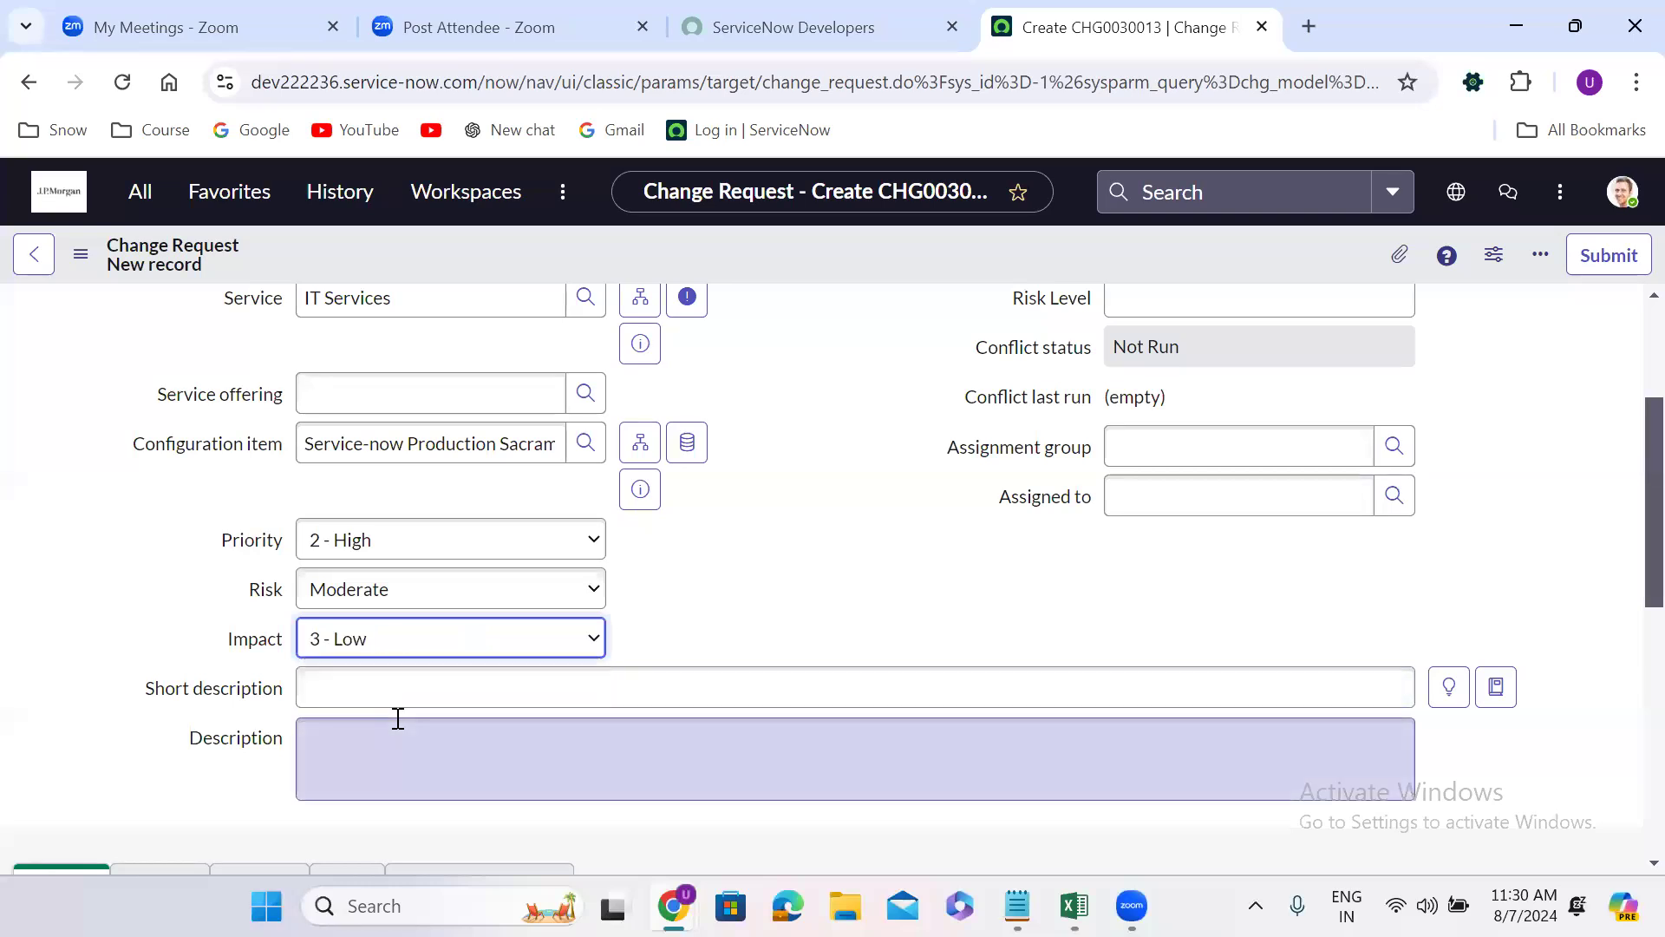
pyautogui.click(763, 554)
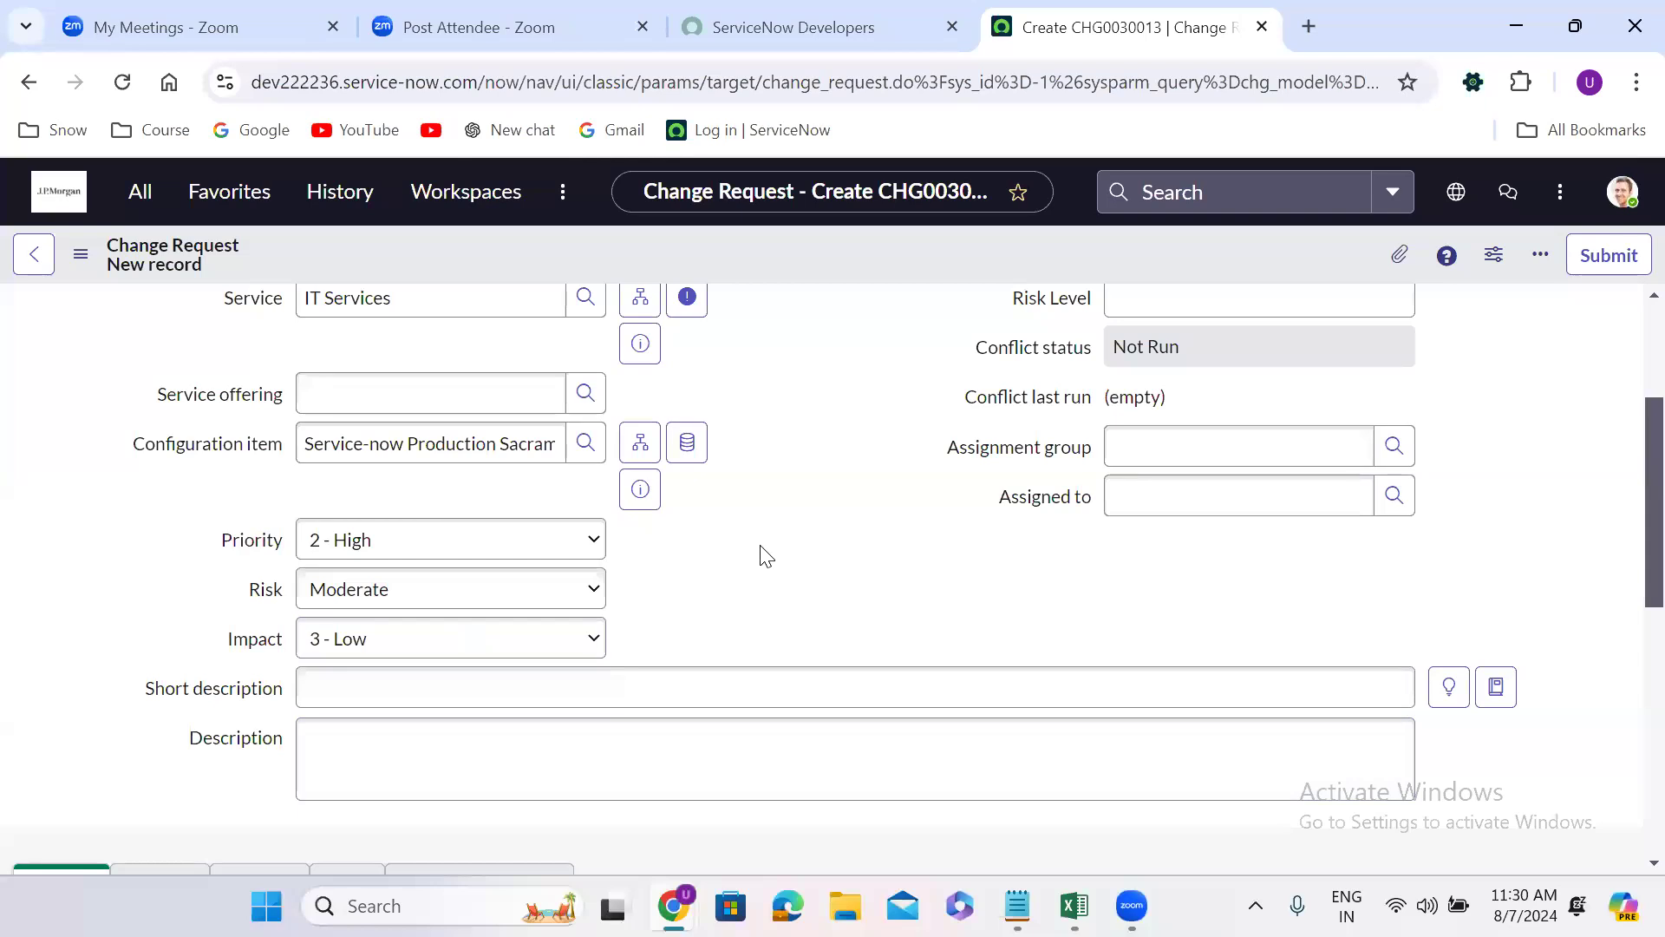
# Step: Examine the Conflict status and Configuration item fields of the change request
pyautogui.scroll(2, 763, 555)
pyautogui.scroll(1, 762, 556)
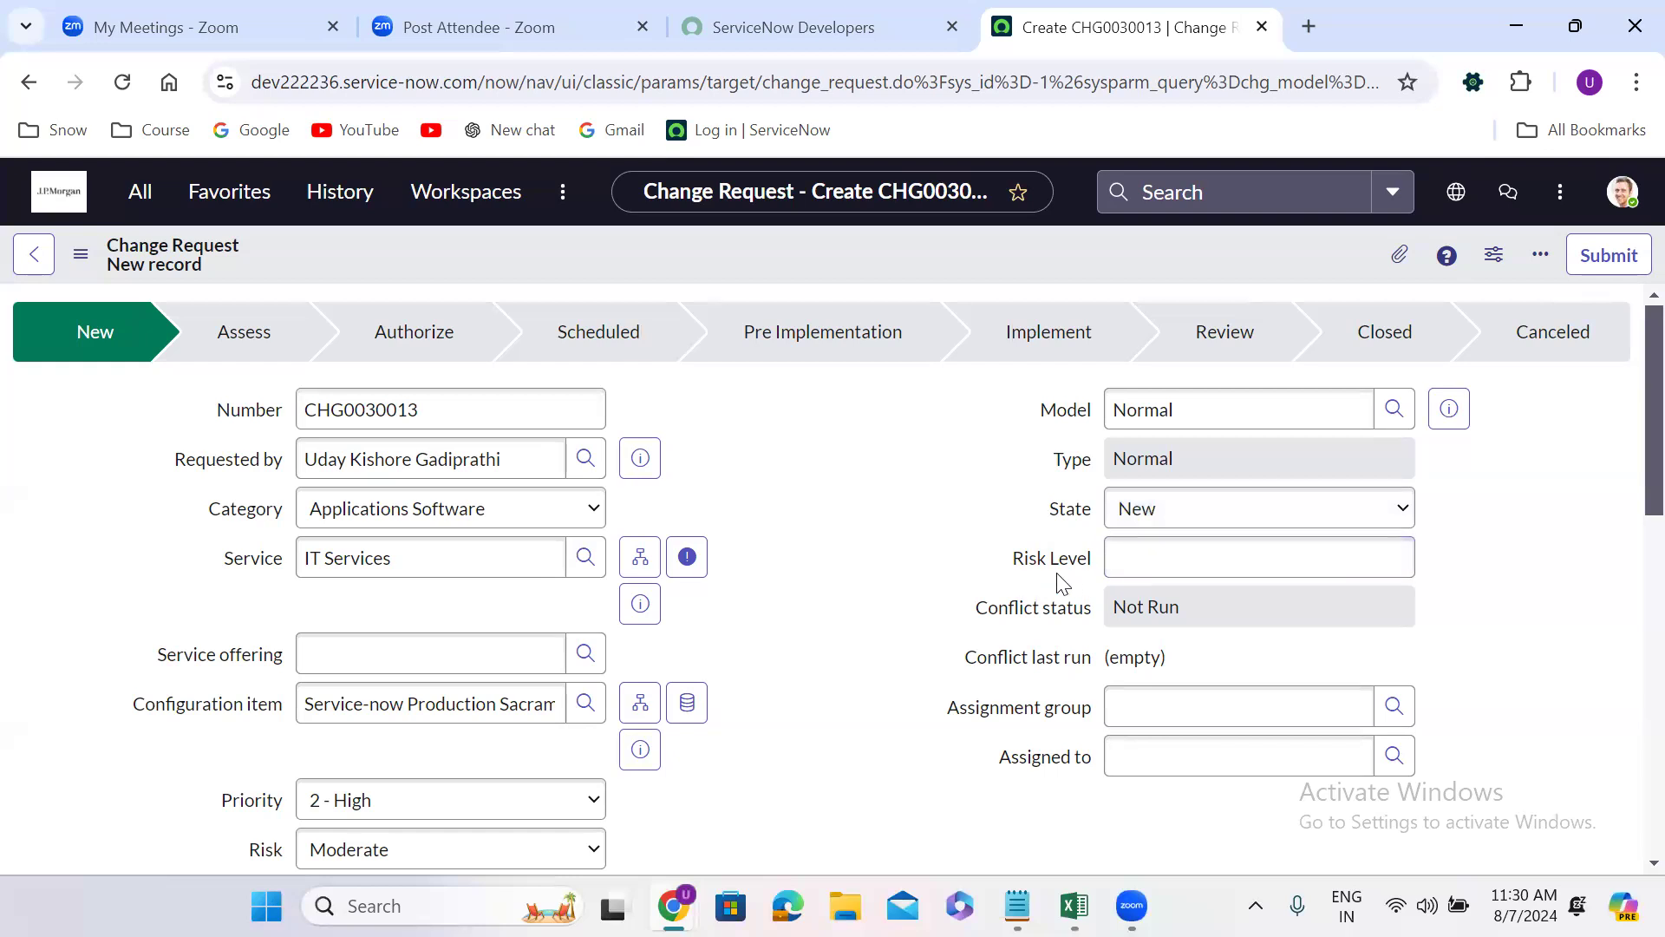
pyautogui.click(1076, 623)
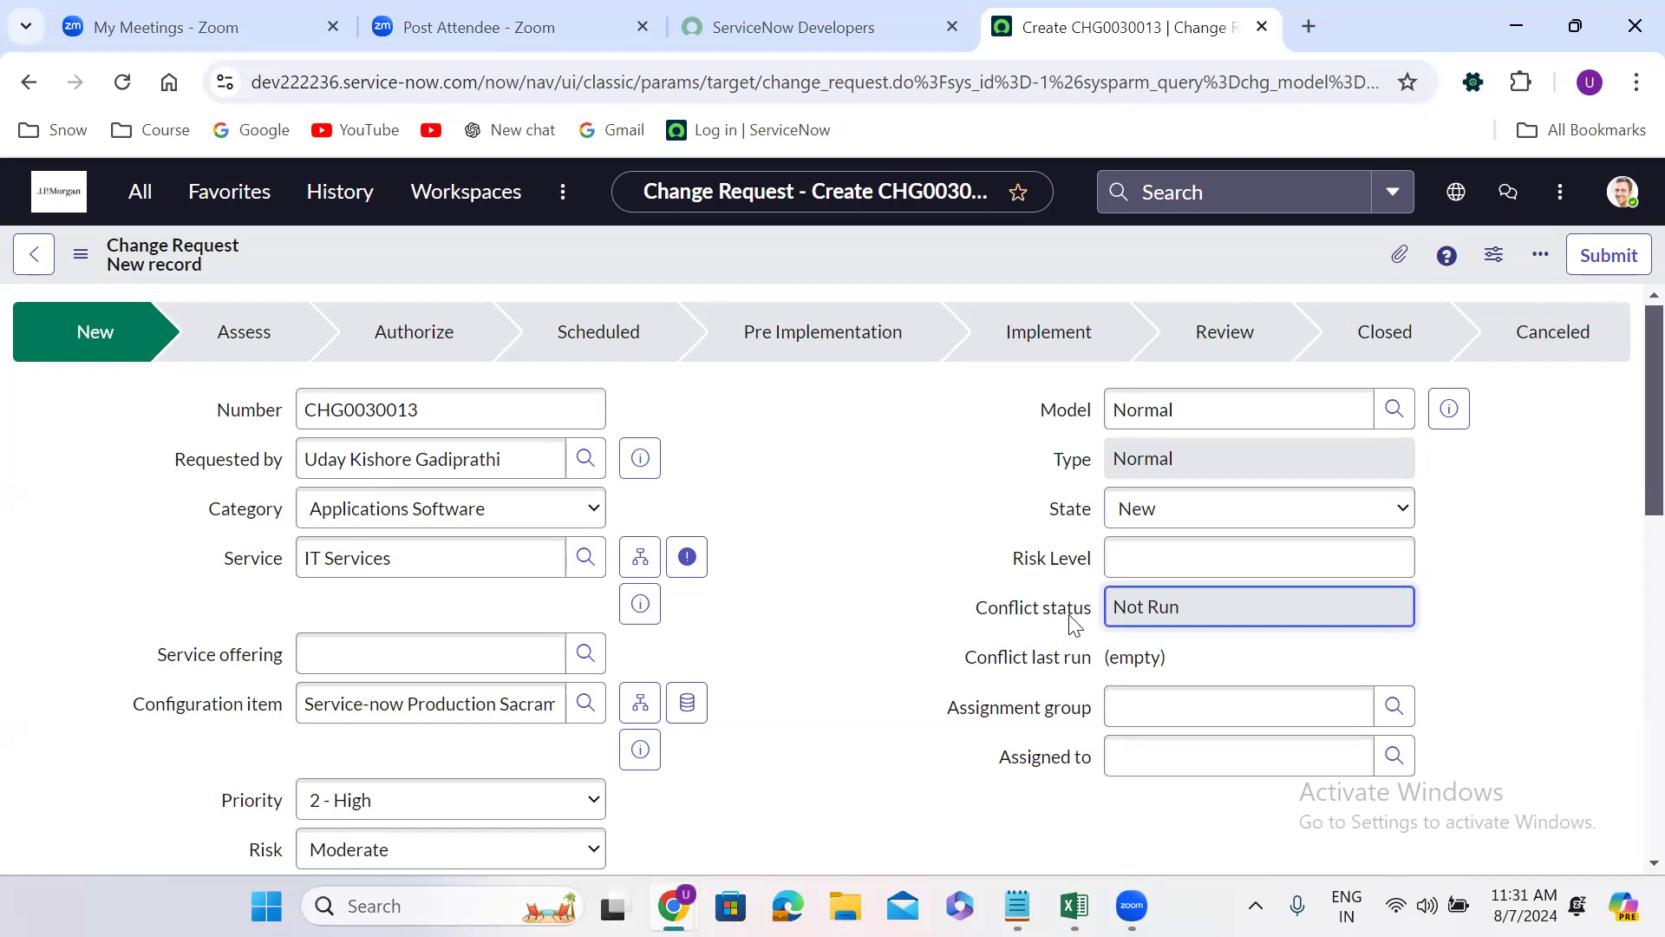
pyautogui.click(674, 825)
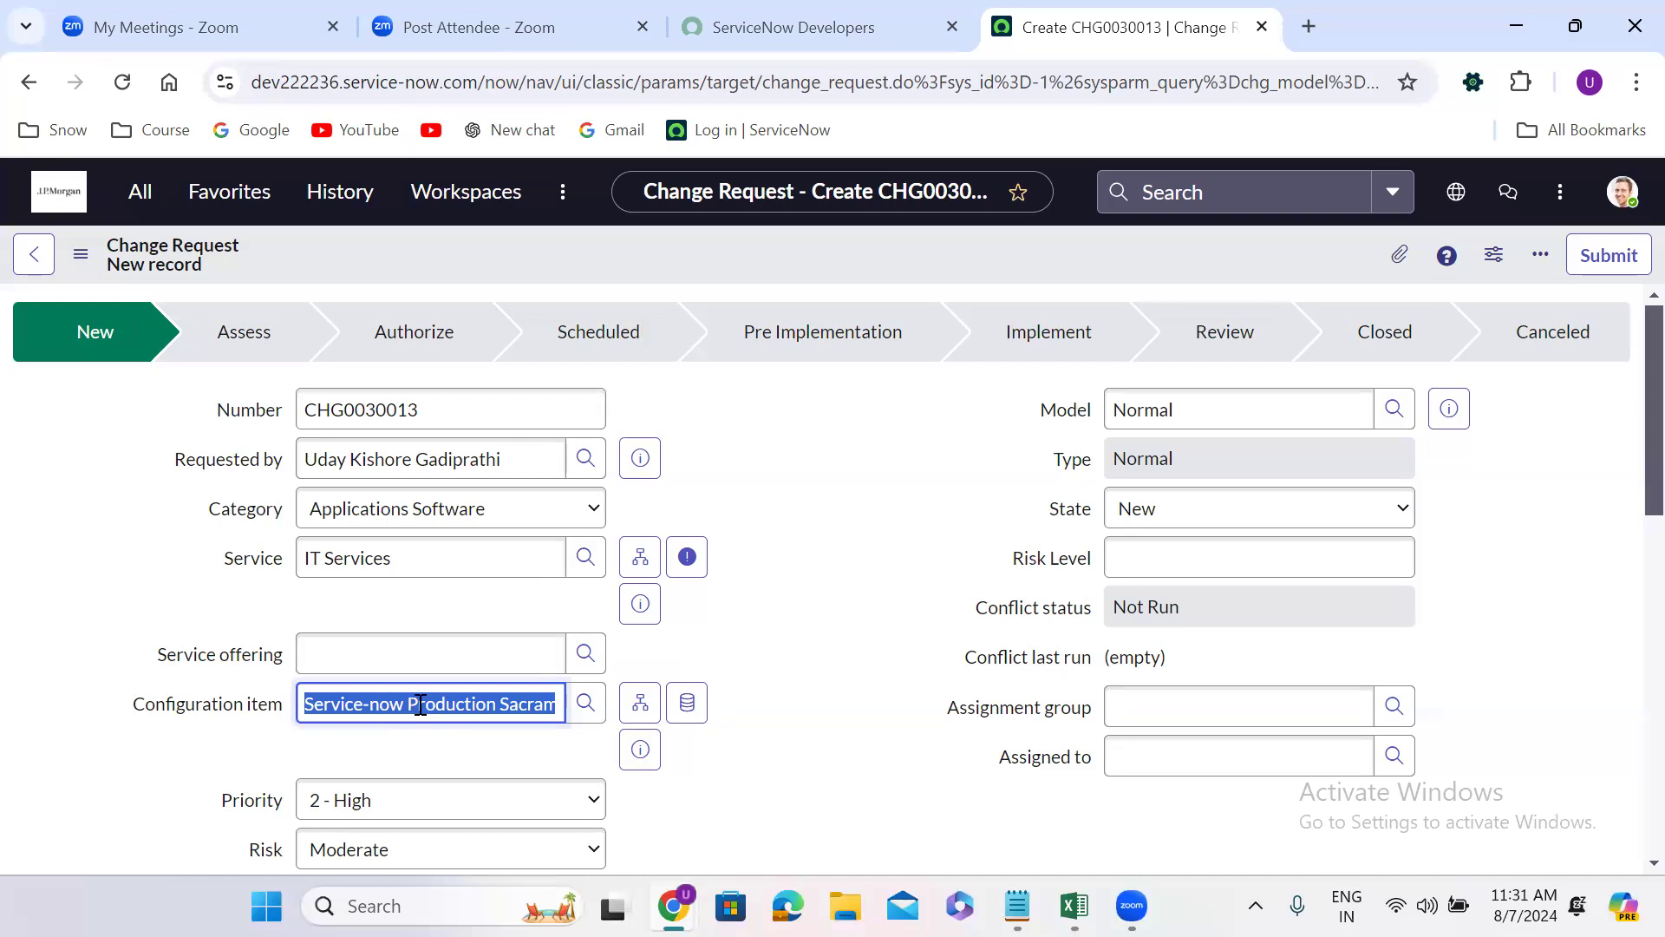
pyautogui.click(835, 604)
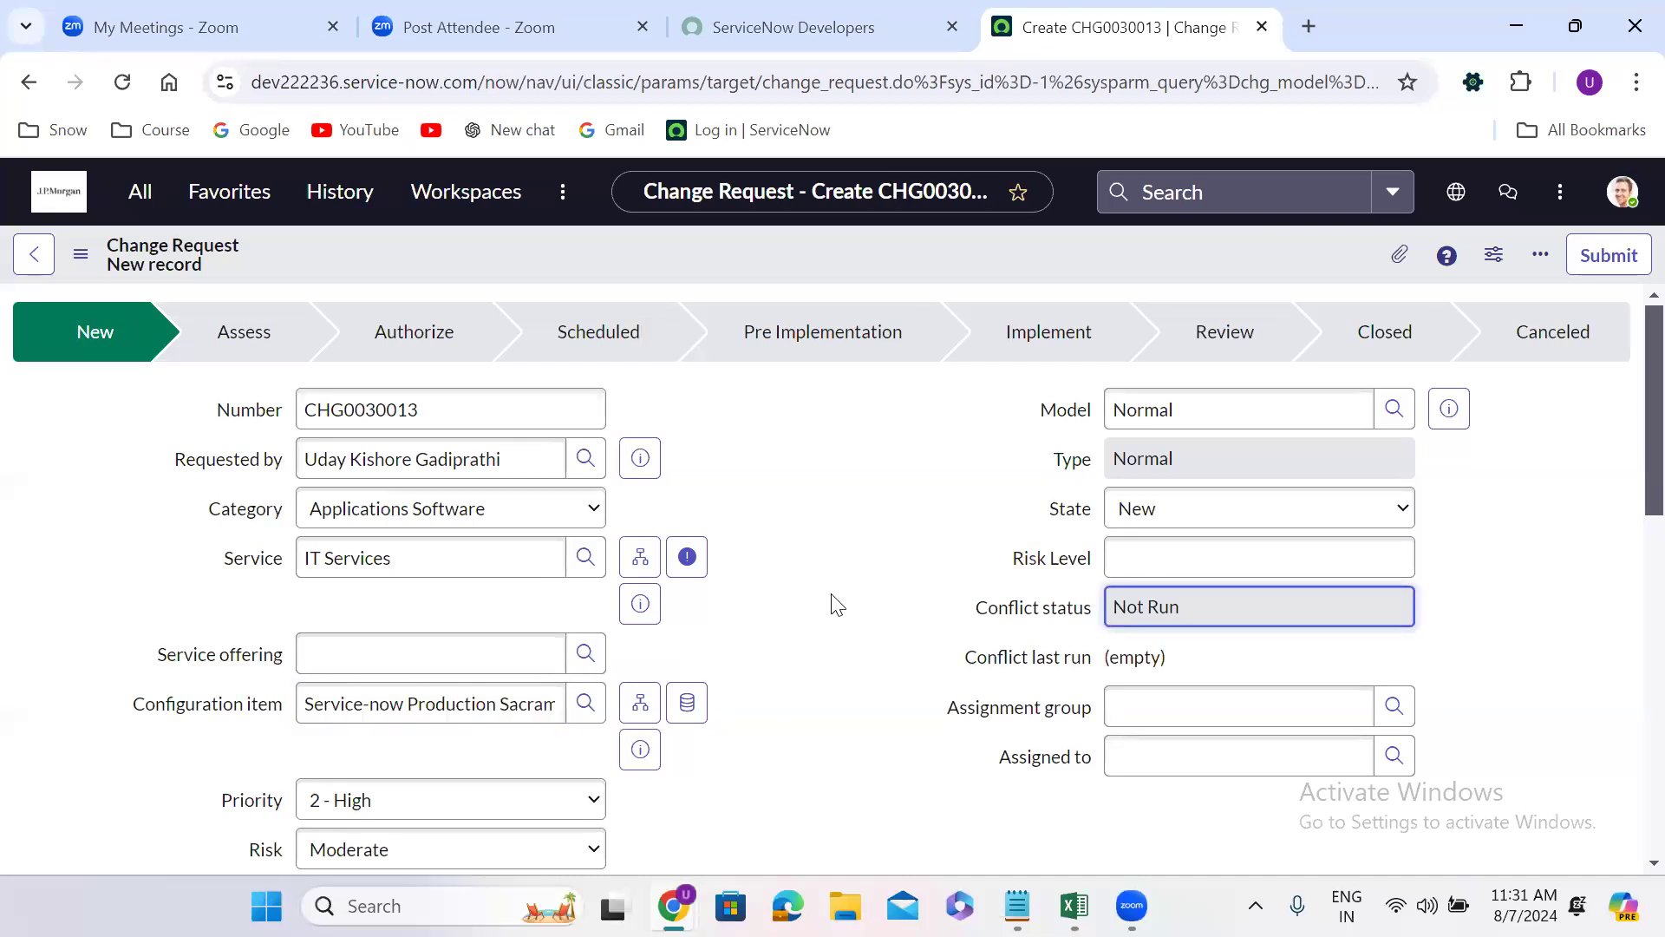
pyautogui.click(781, 650)
# Step: Set the change request's Assignment group to Application Development
pyautogui.scroll(-1, 785, 653)
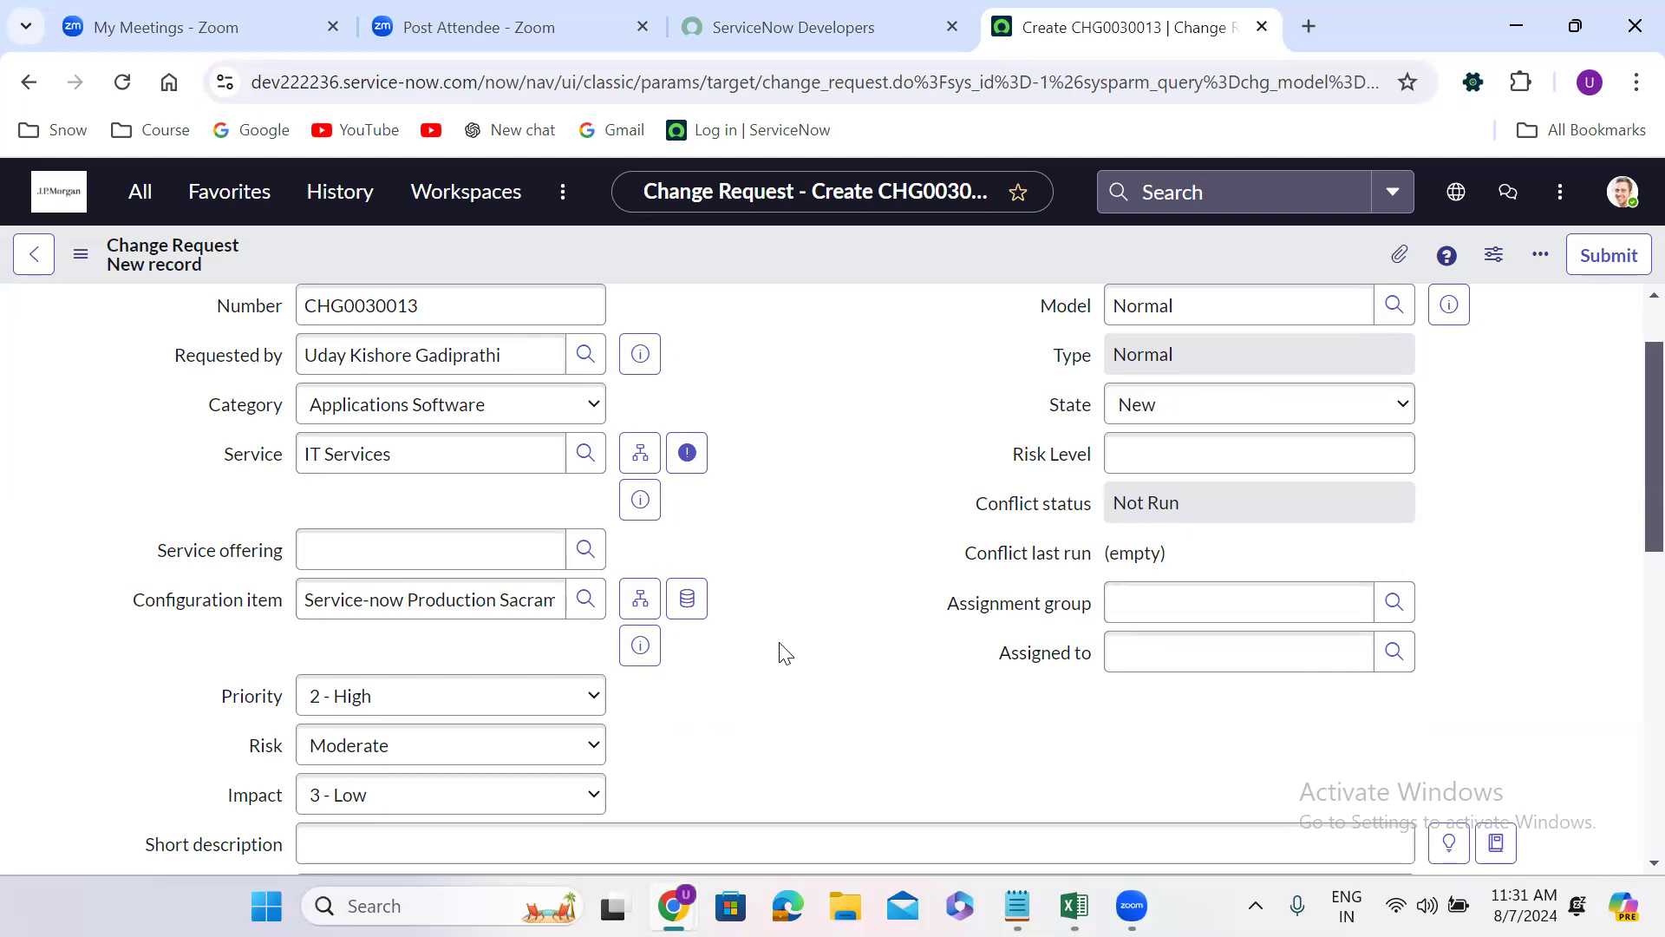
pyautogui.scroll(-1, 785, 653)
pyautogui.click(1181, 501)
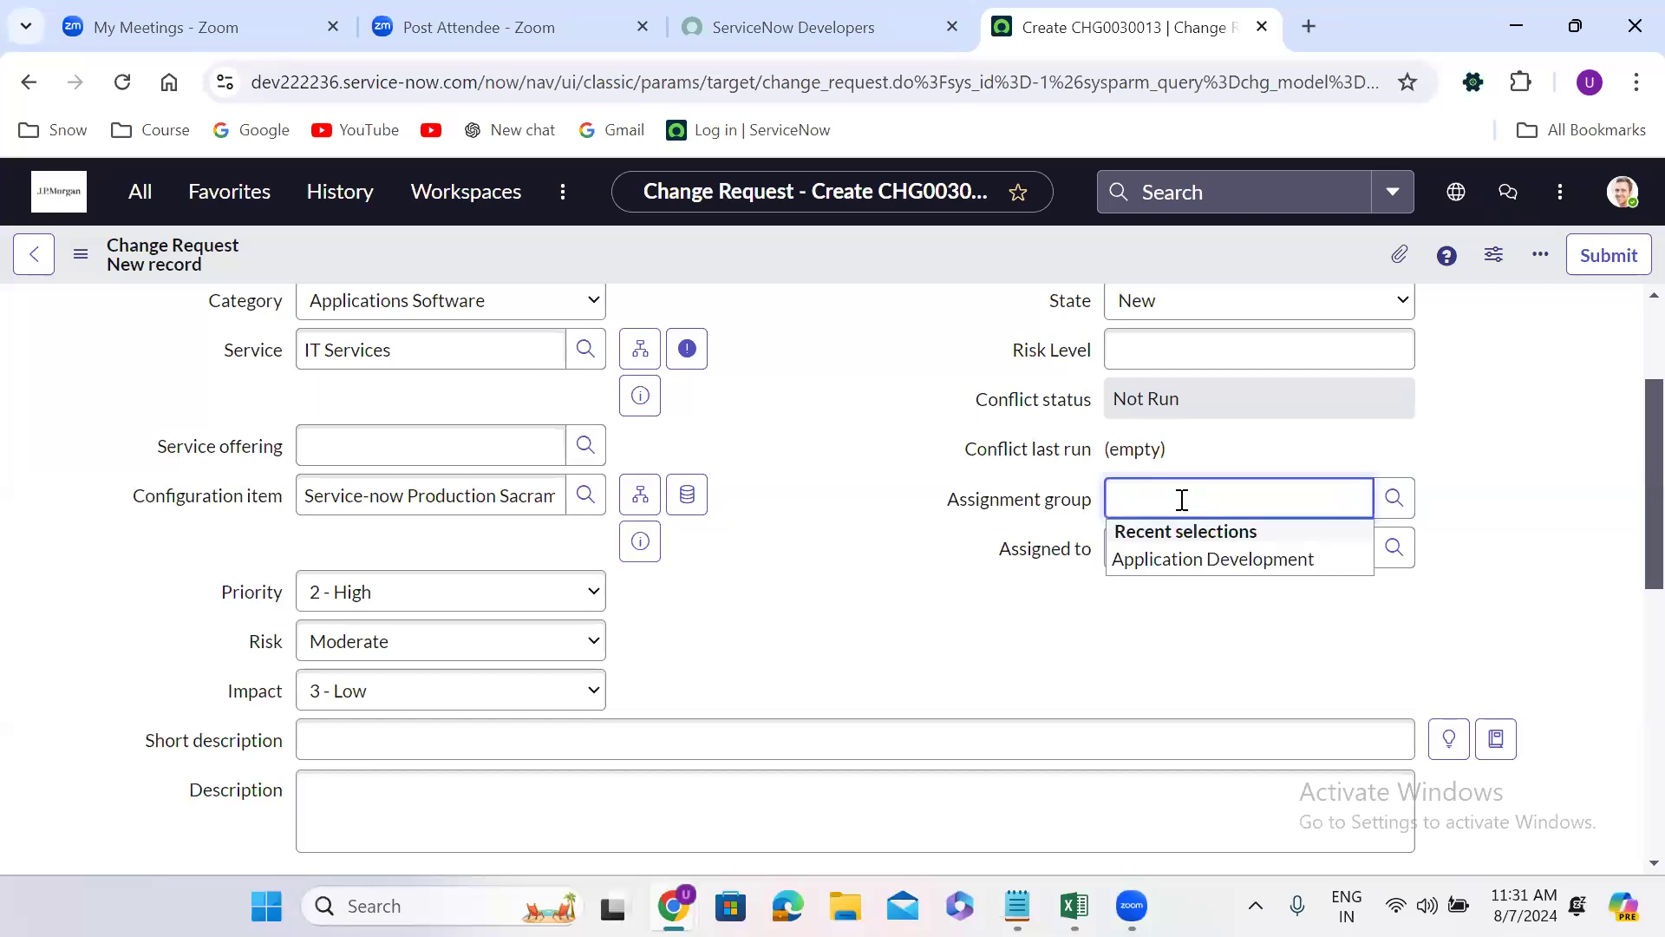
pyautogui.click(1190, 566)
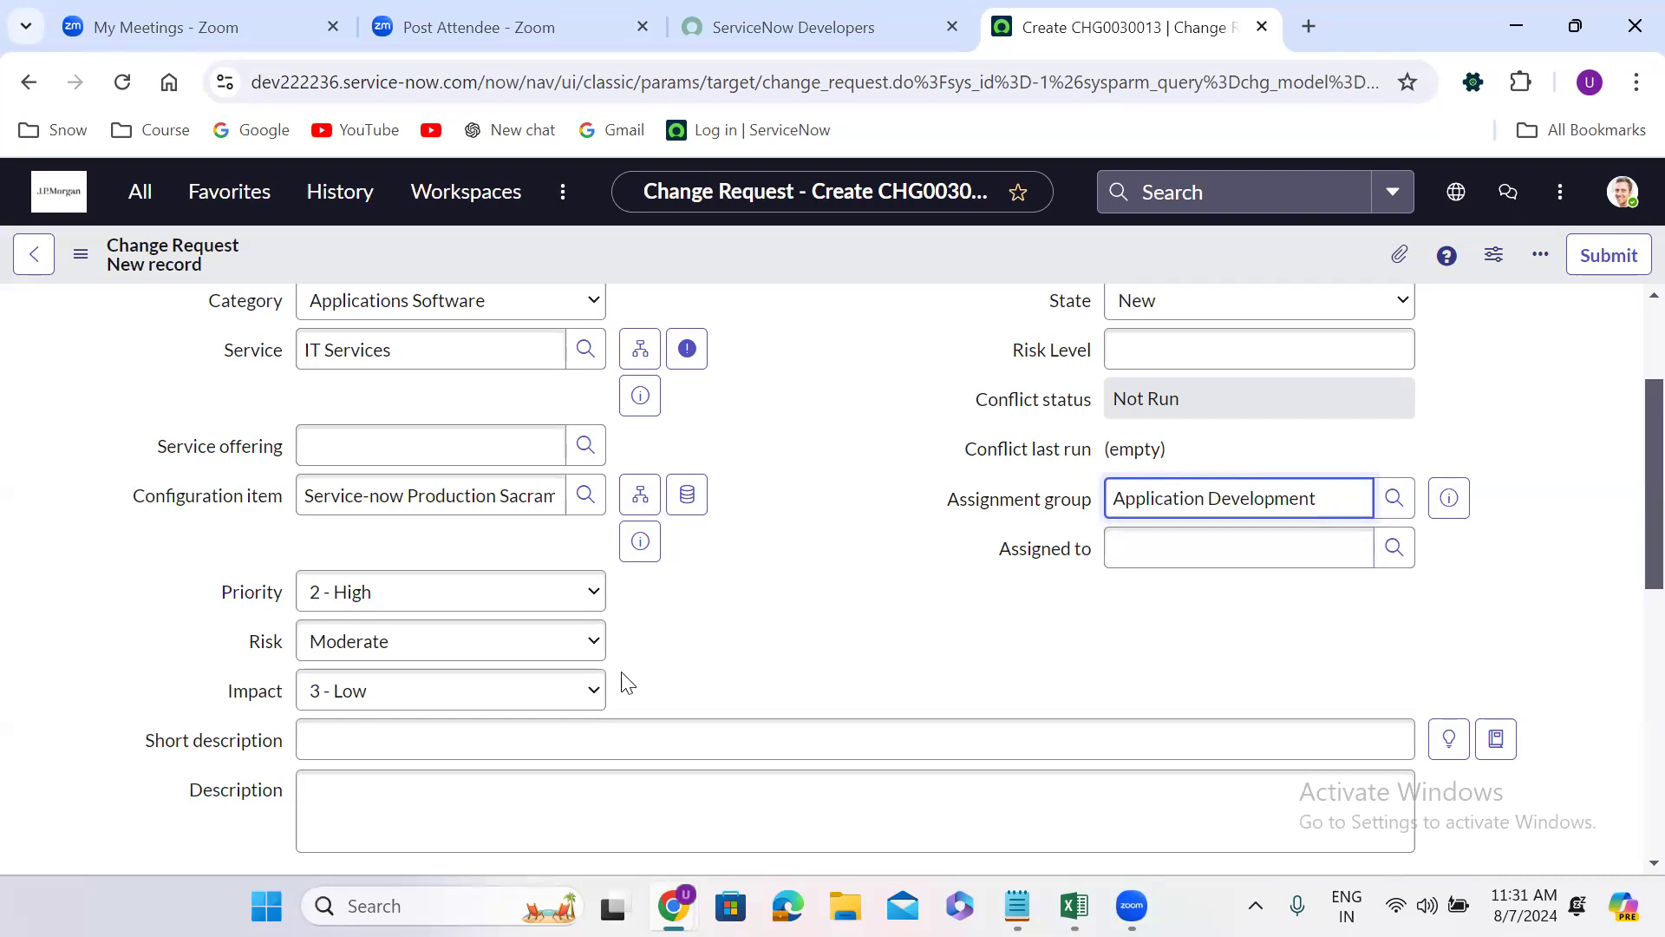
# Step: Enter "Laptop request form for company employees" as the change request's Short description
pyautogui.click(435, 743)
pyautogui.click(677, 639)
pyautogui.scroll(-2, 677, 632)
pyautogui.click(337, 577)
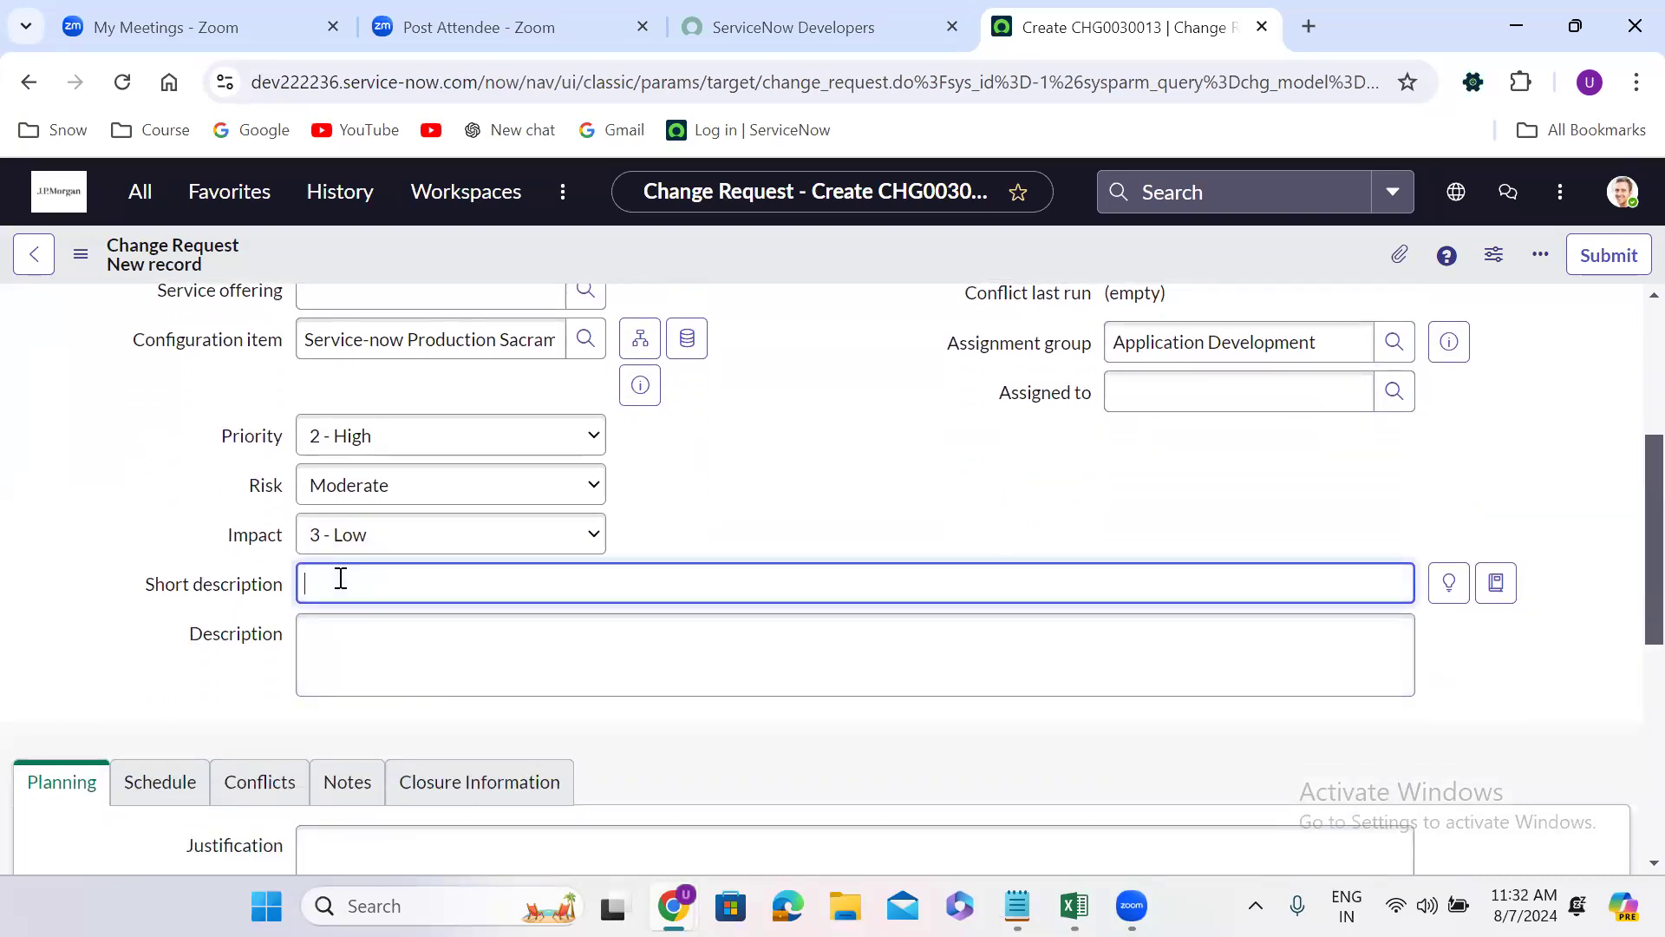
pyautogui.write('Laptop request form for comp')
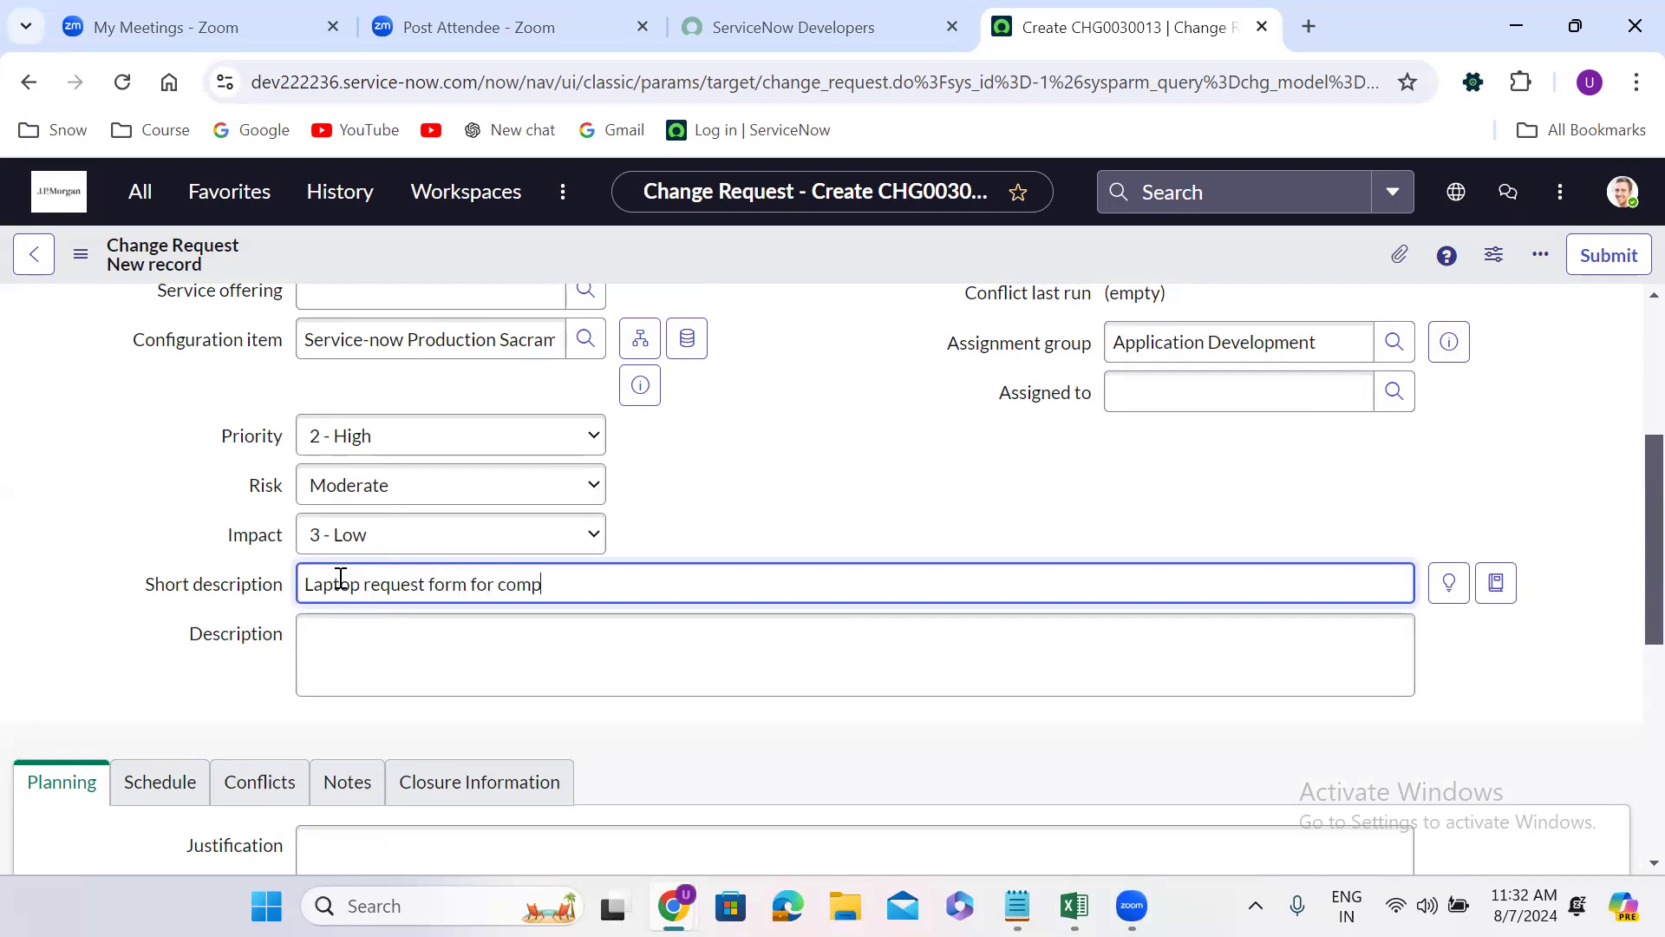
pyautogui.write('any employees')
# Step: Enter the Description "Hi Team," followed, after a blank line, by "This change request is to make form available to every employee", with correct spelling
pyautogui.click(451, 657)
pyautogui.write('Hi Team,')
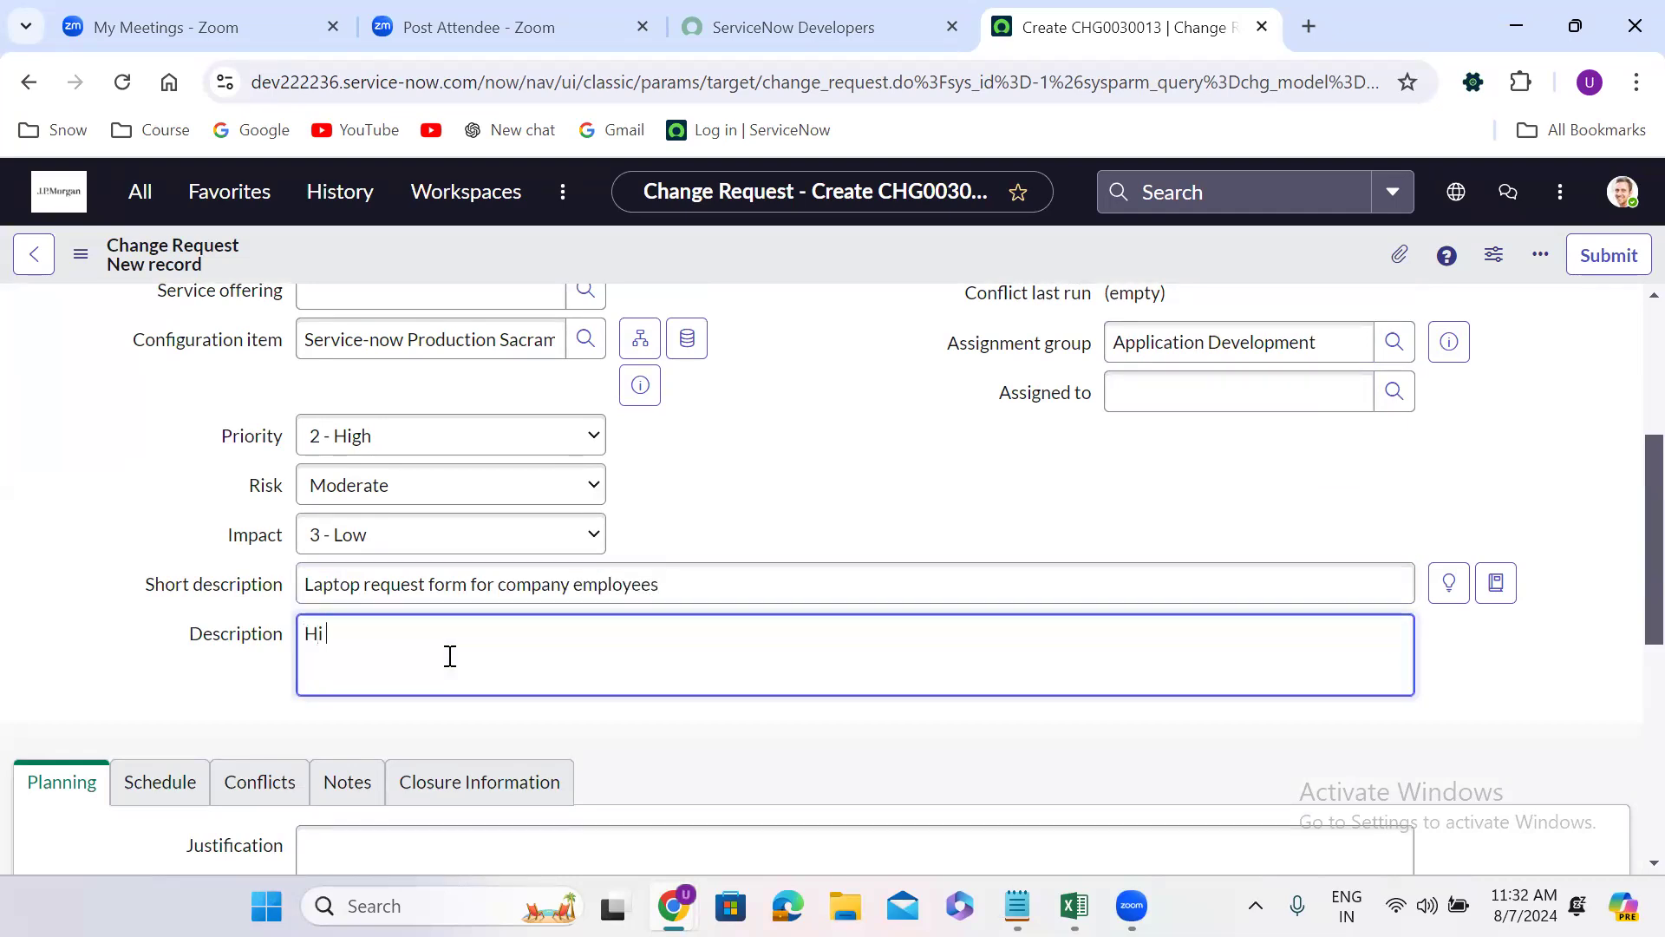
pyautogui.press('Return')
pyautogui.press('Return')
pyautogui.write('T')
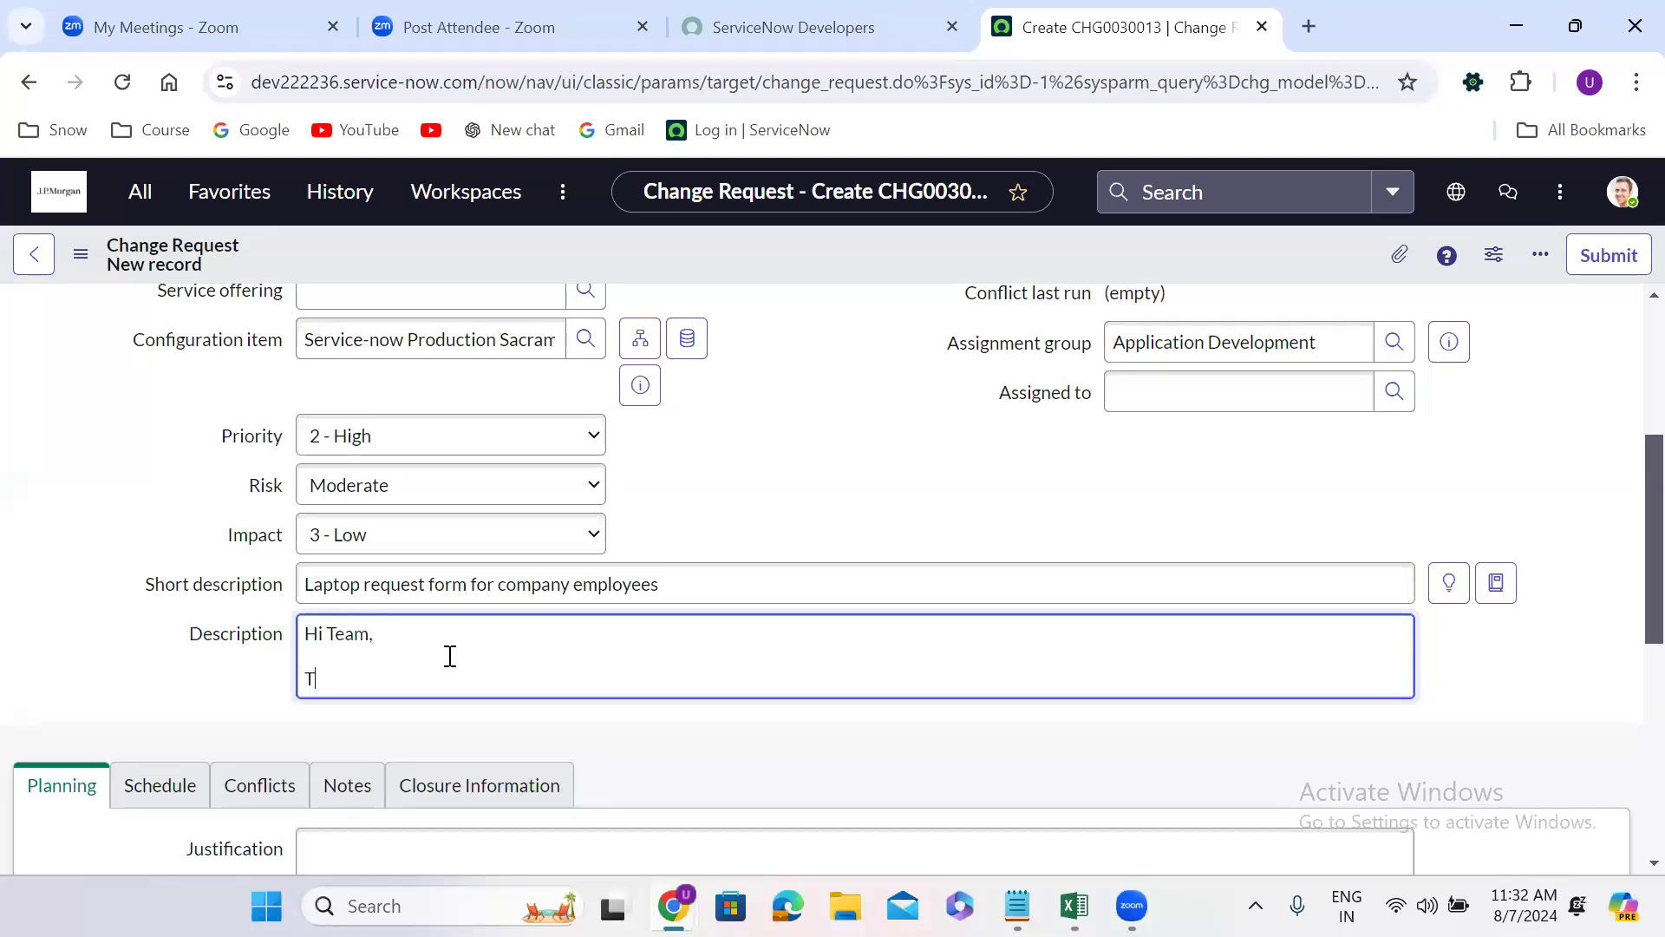
pyautogui.write('his change request is to make ')
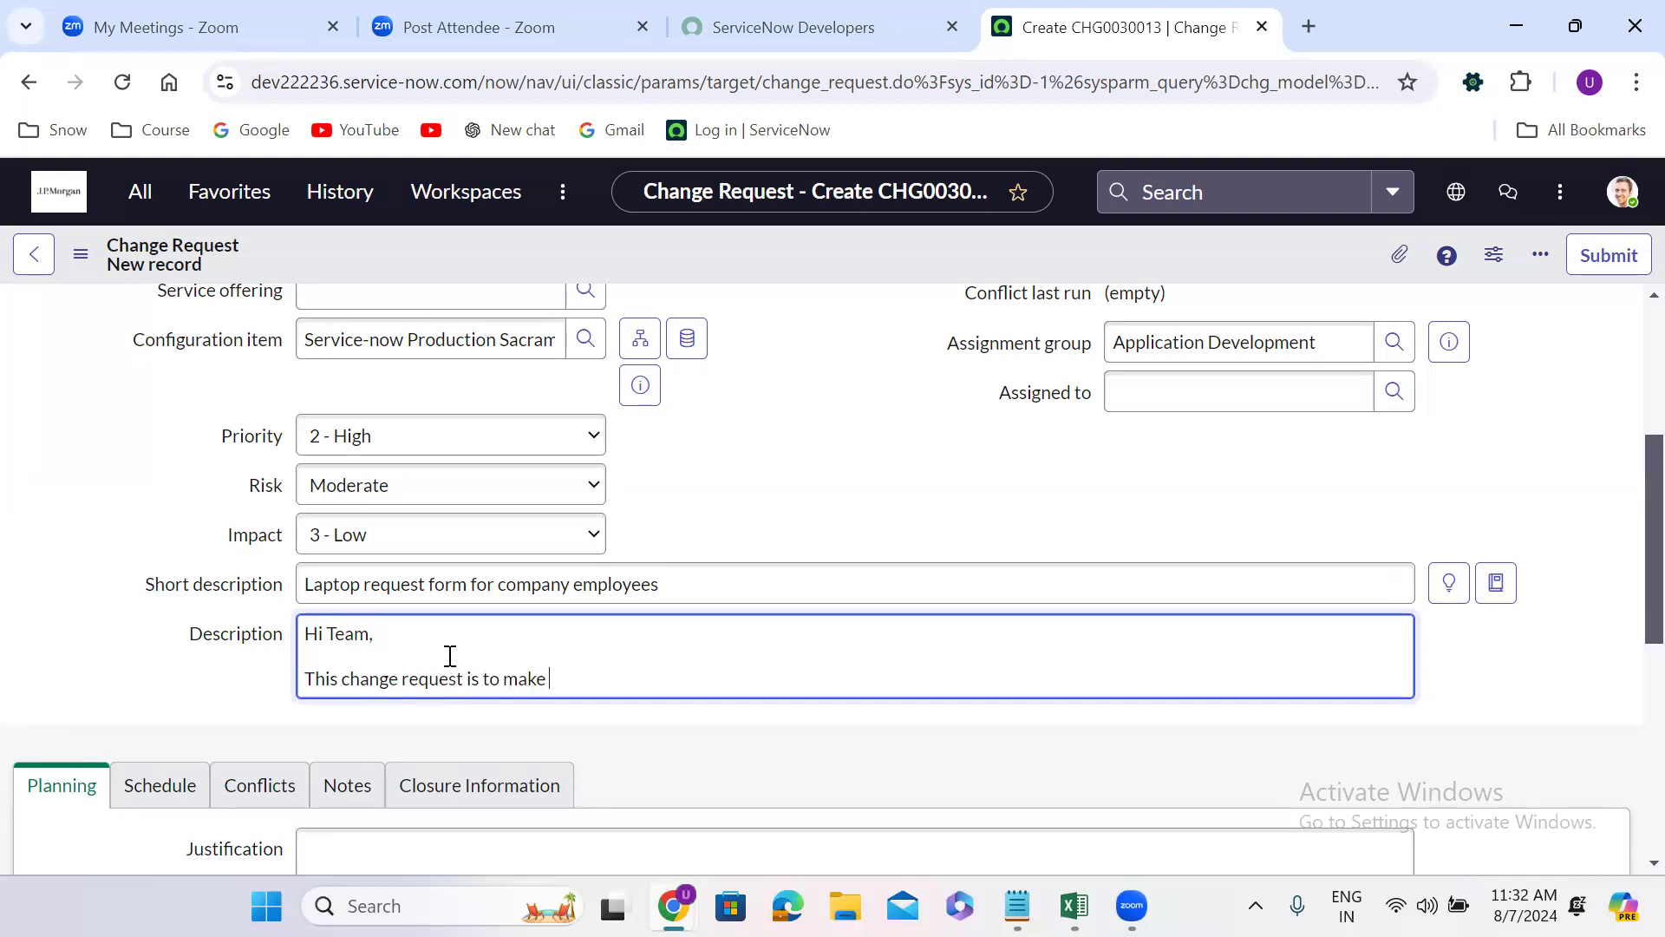
pyautogui.write('form avaialbel to every employee')
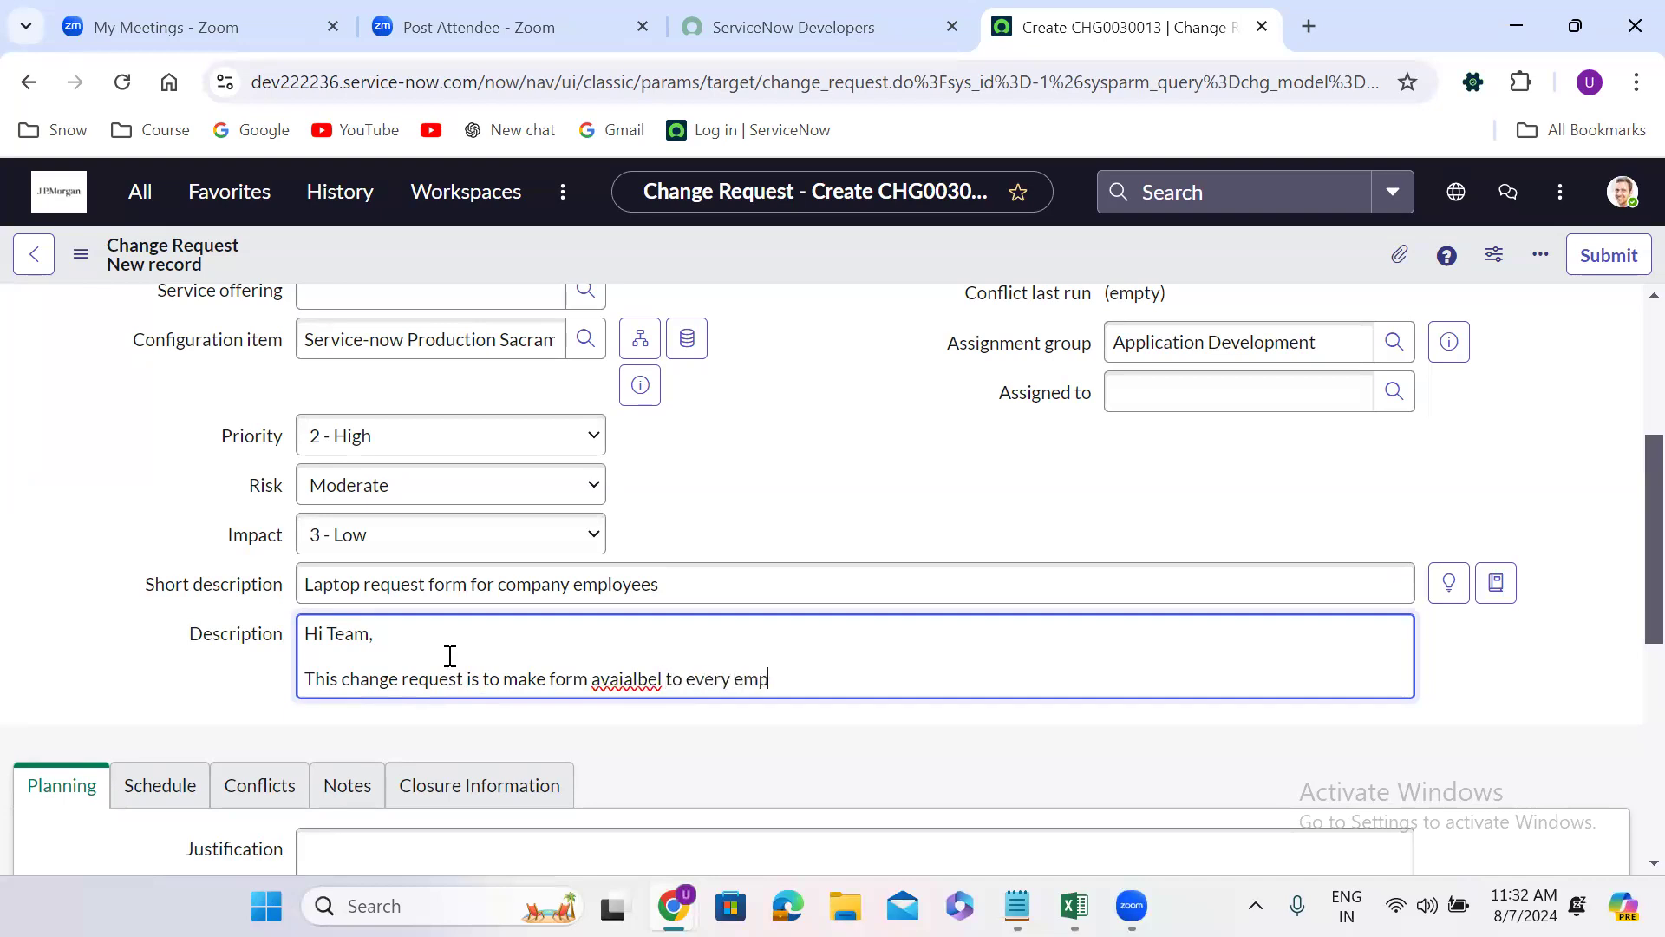
pyautogui.rightClick(641, 682)
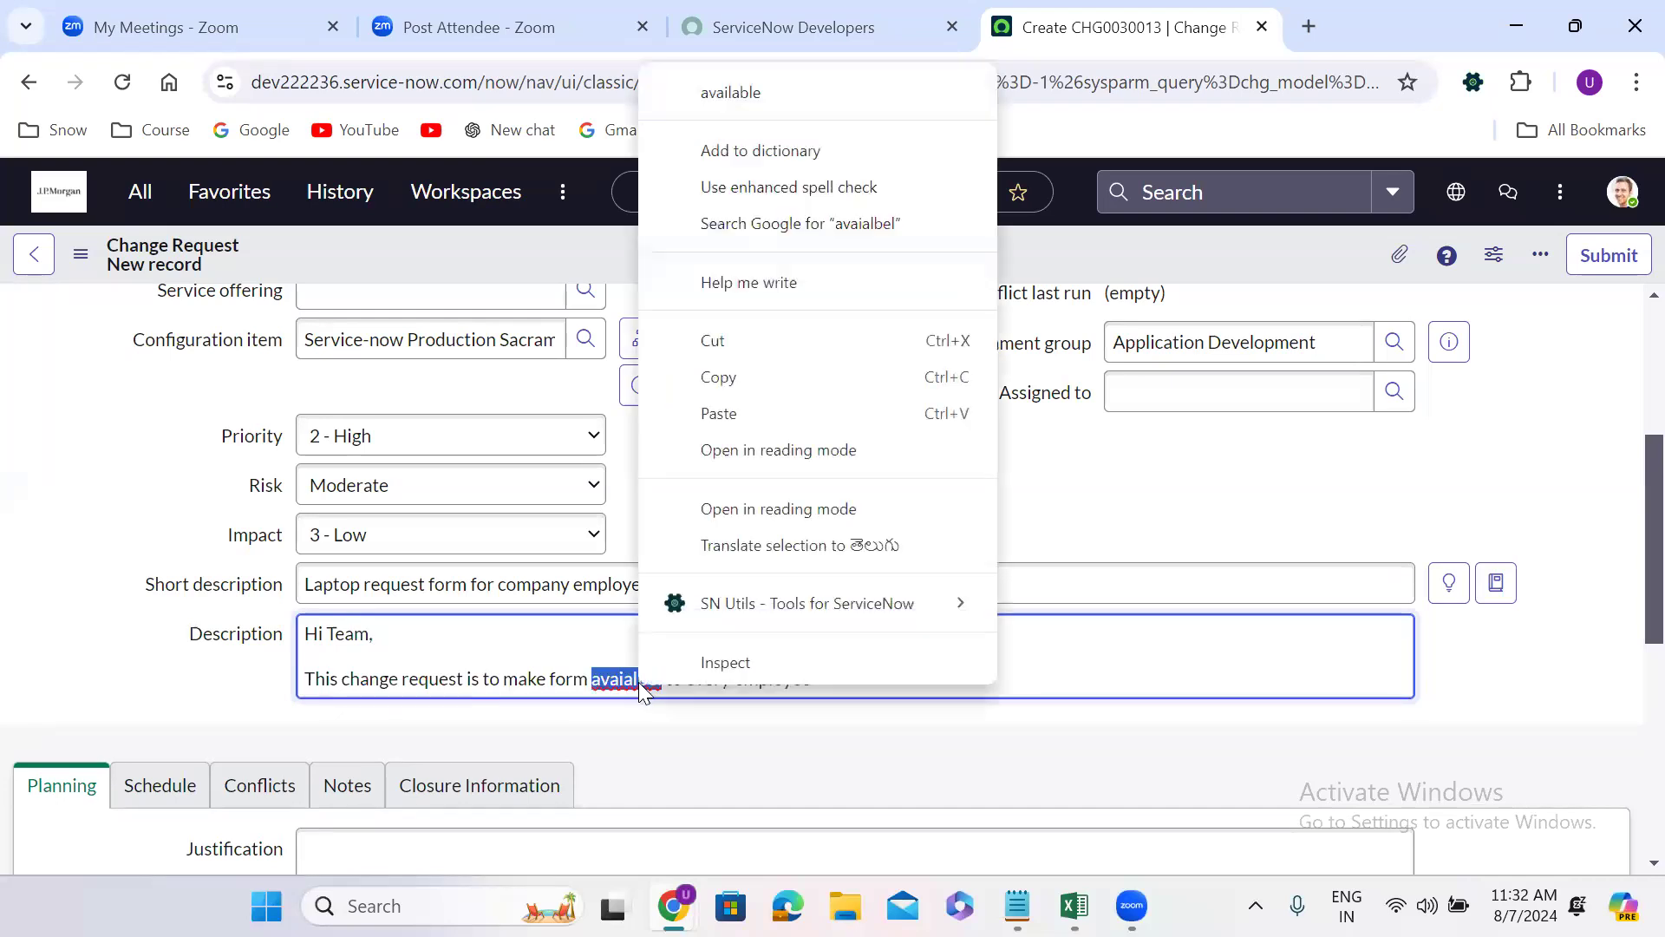
pyautogui.click(731, 93)
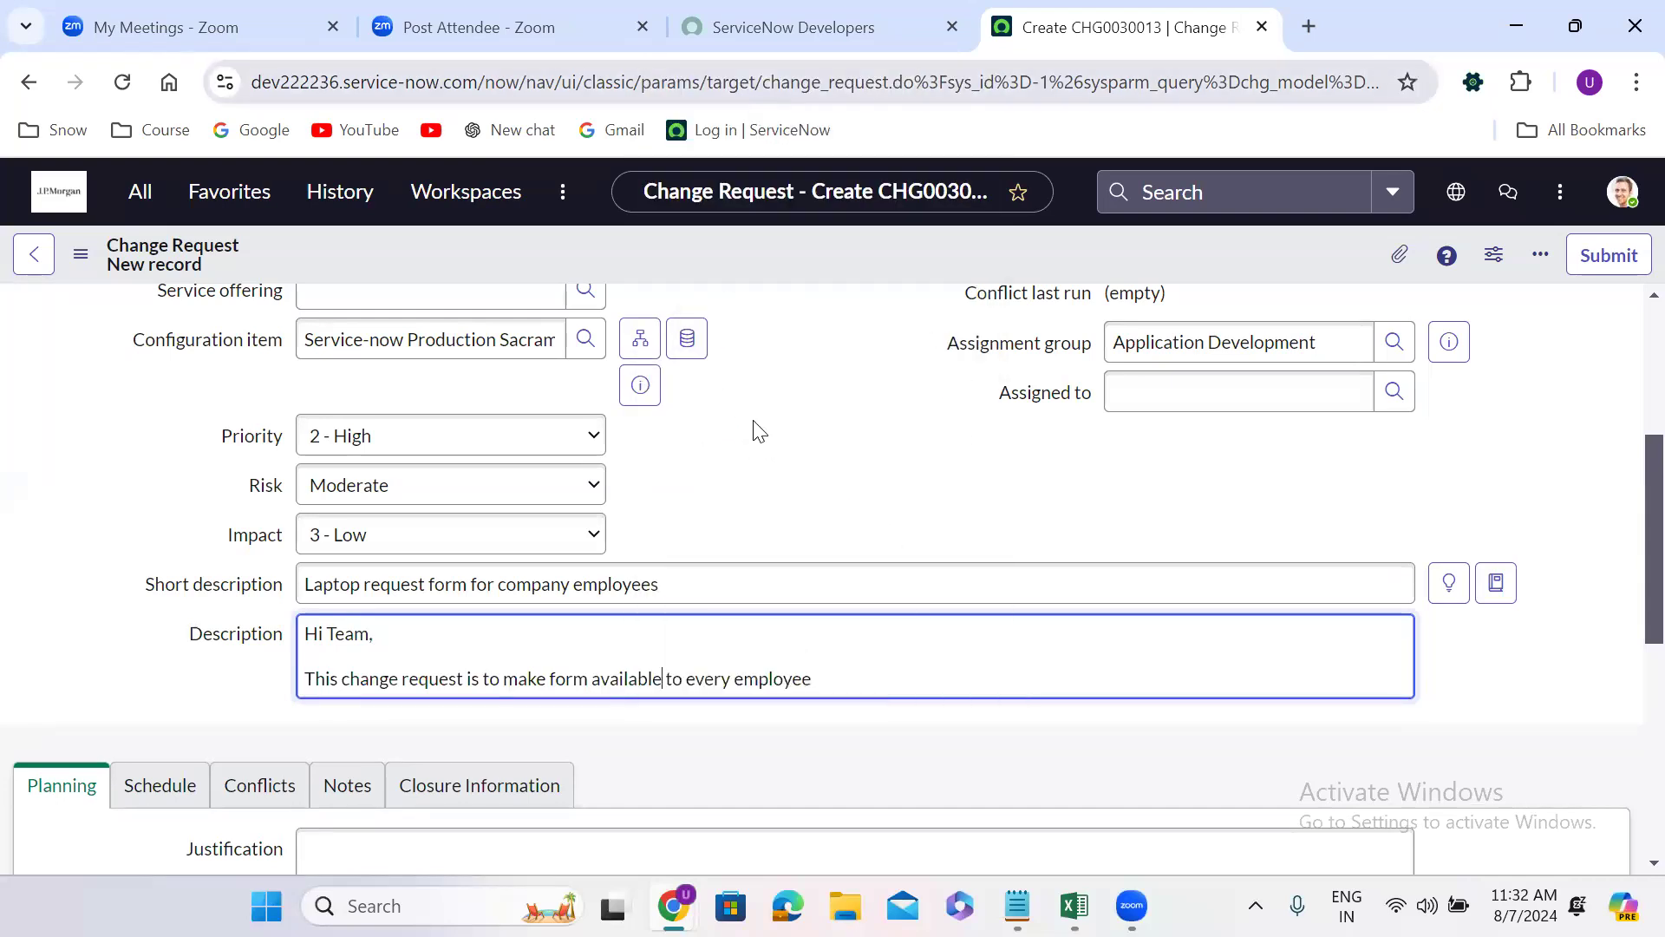
pyautogui.click(747, 505)
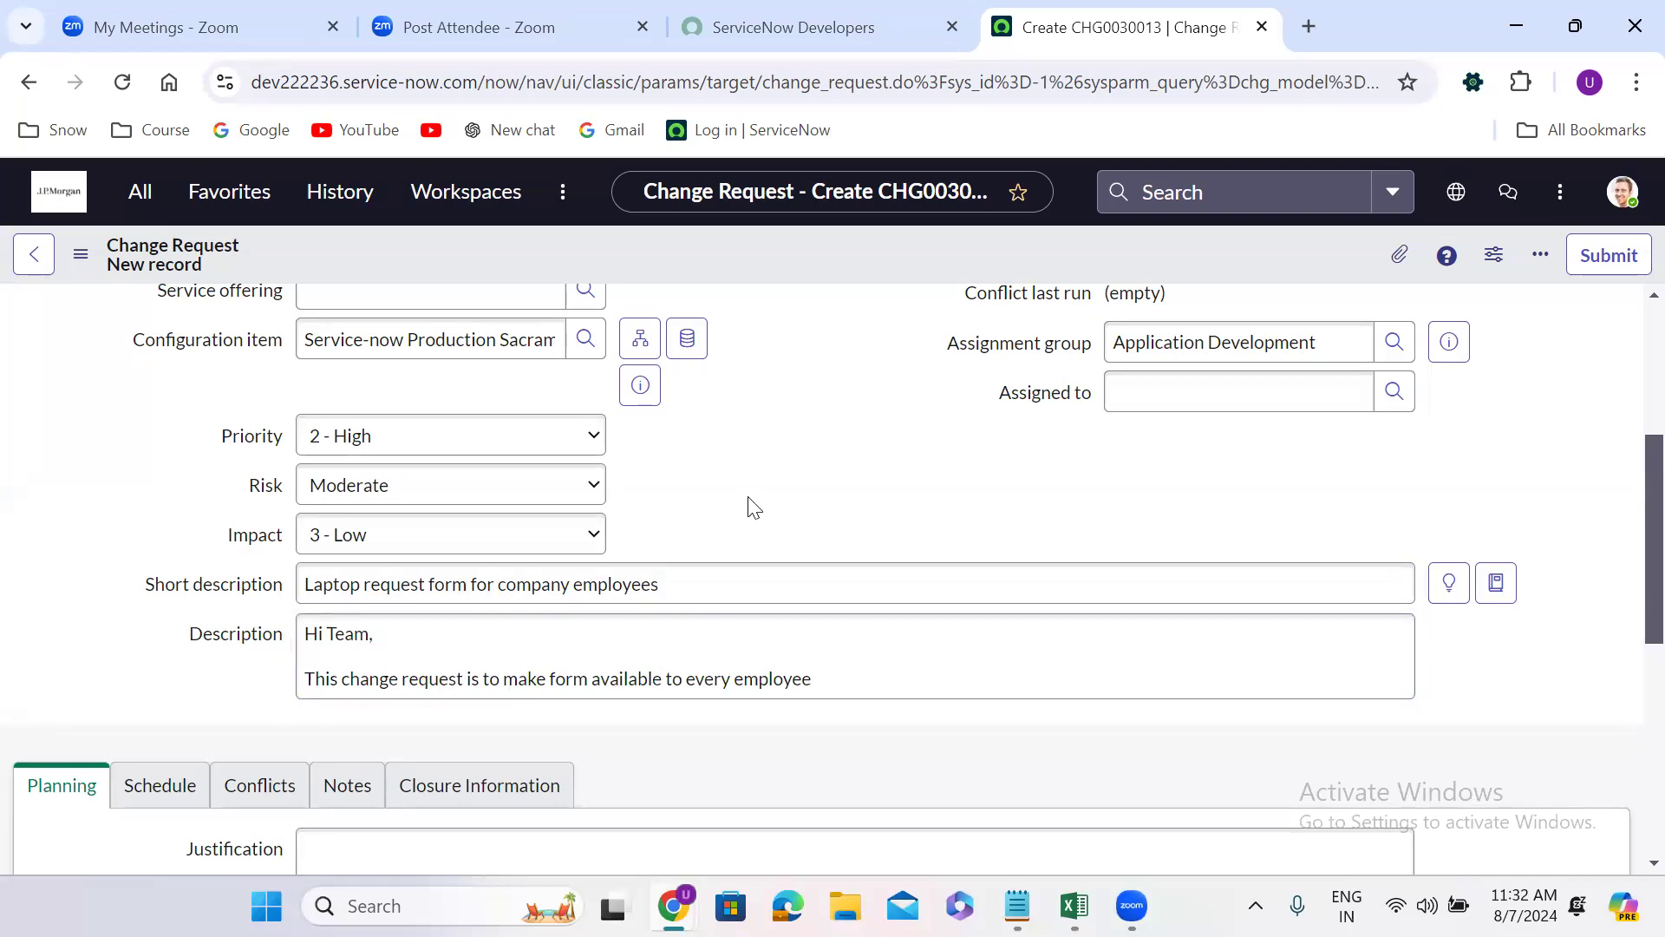
# Step: Add two line breaks at the end of the change request's Description
pyautogui.scroll(-1, 746, 505)
pyautogui.click(856, 589)
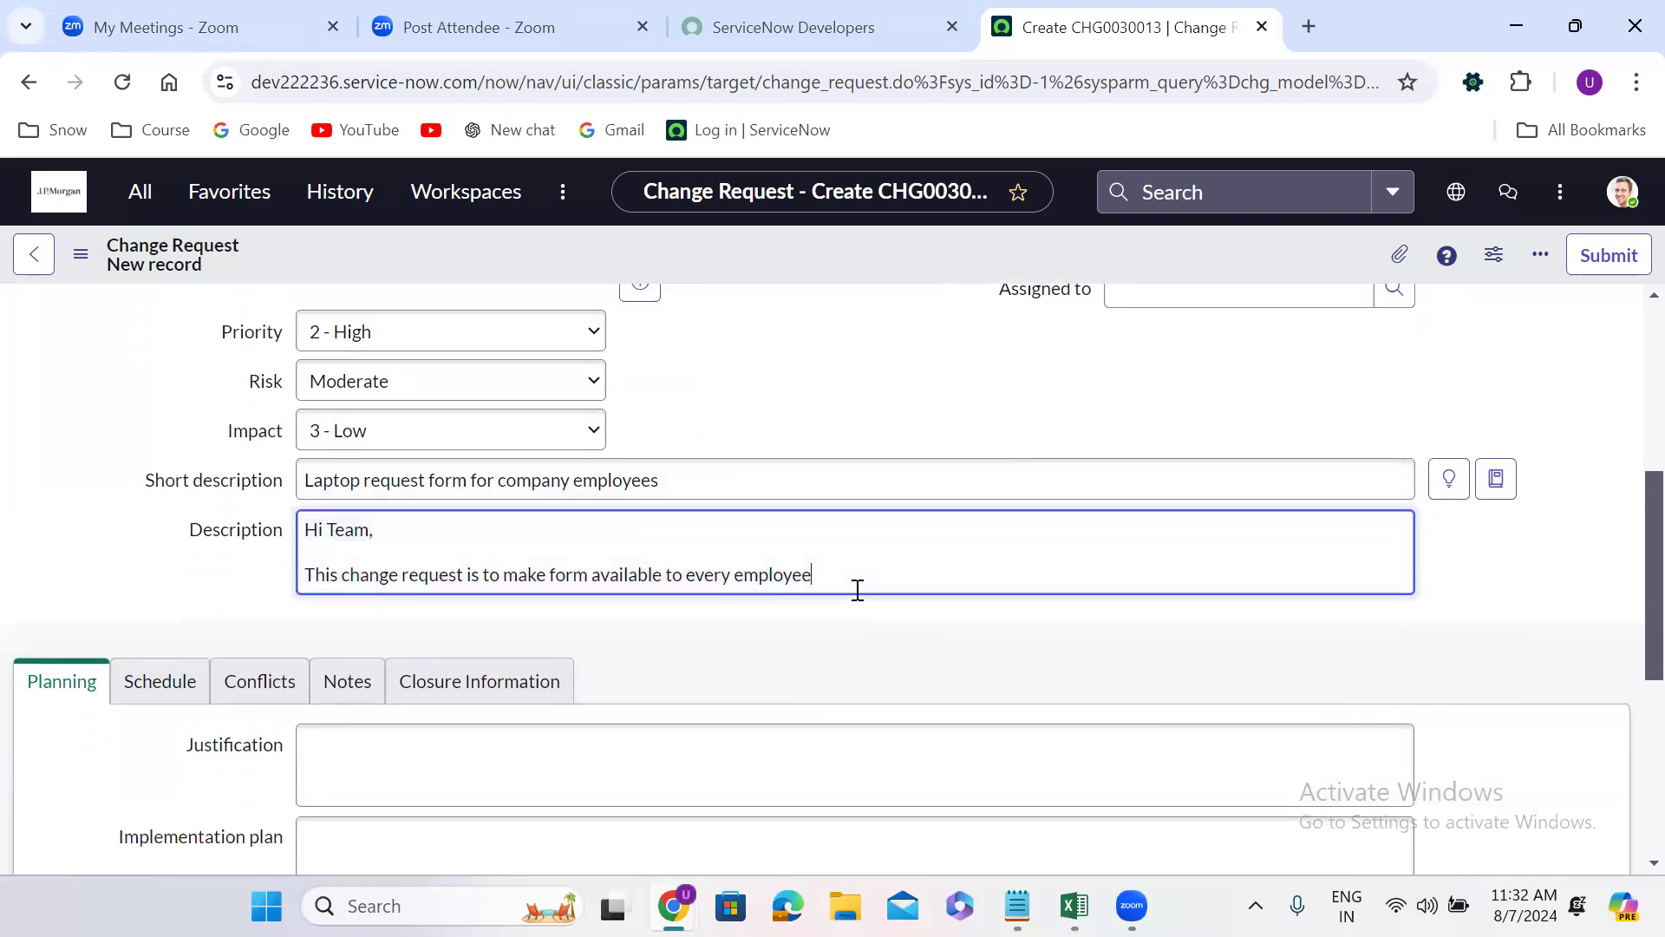
pyautogui.press('Return')
pyautogui.press('Return')
pyautogui.click(245, 618)
# Step: Enter "To make employees request laptops from the form" as the Justification in the Planning section
pyautogui.scroll(-1, 250, 618)
pyautogui.scroll(-3, 250, 615)
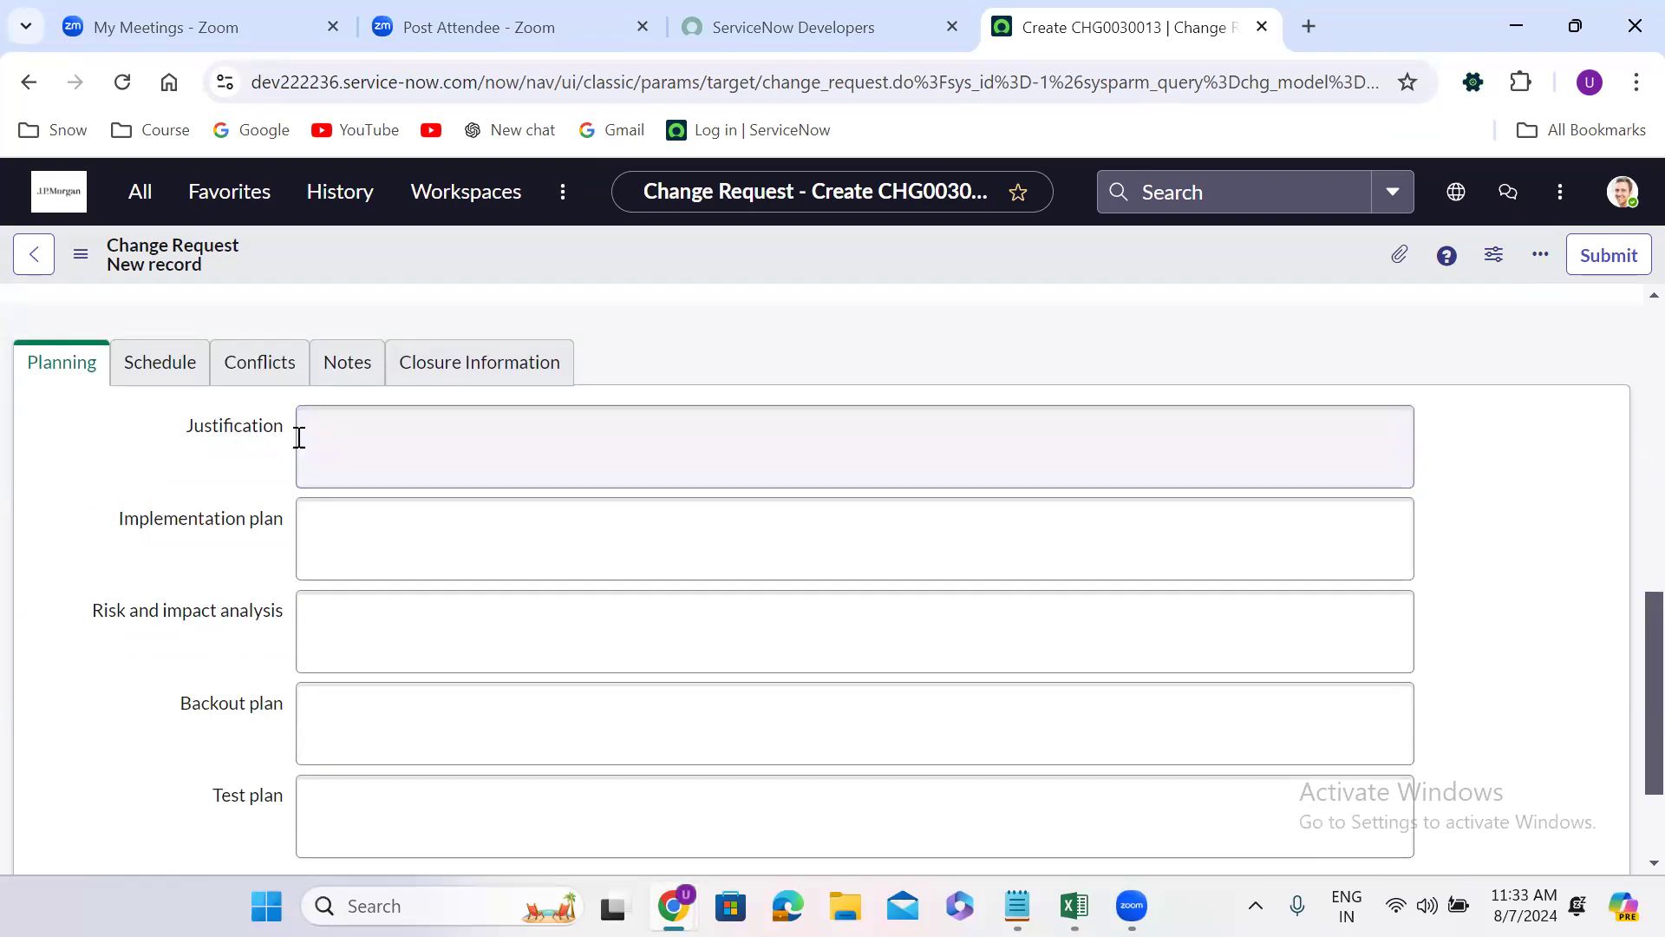
pyautogui.click(329, 438)
pyautogui.write('T')
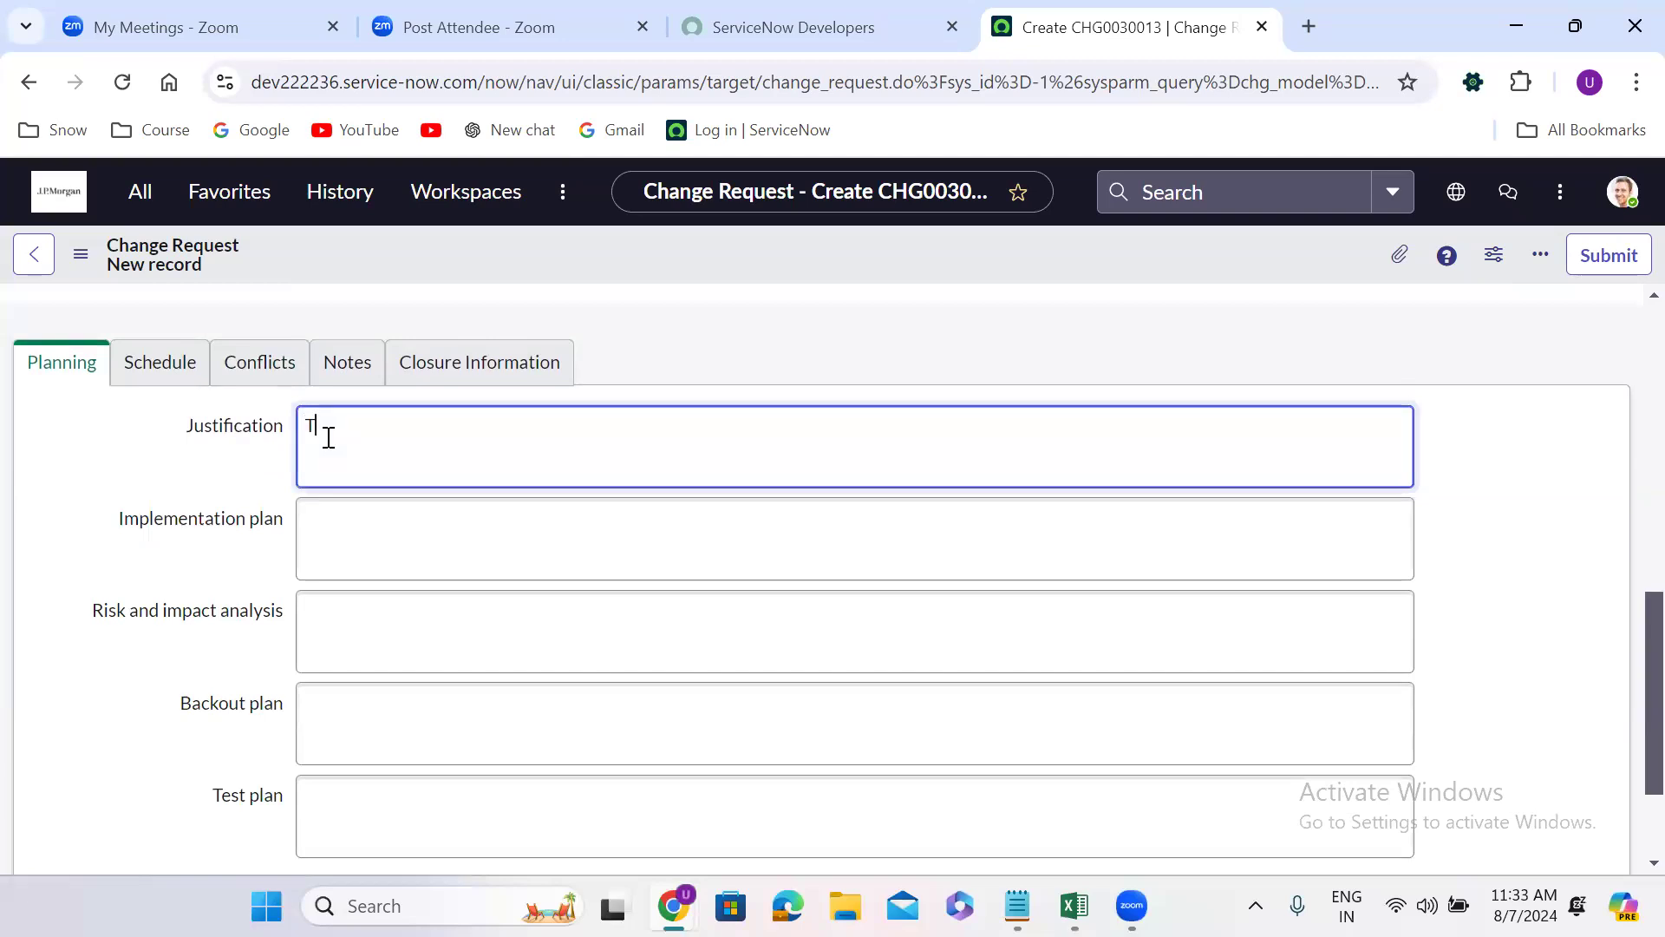
pyautogui.write('o make e')
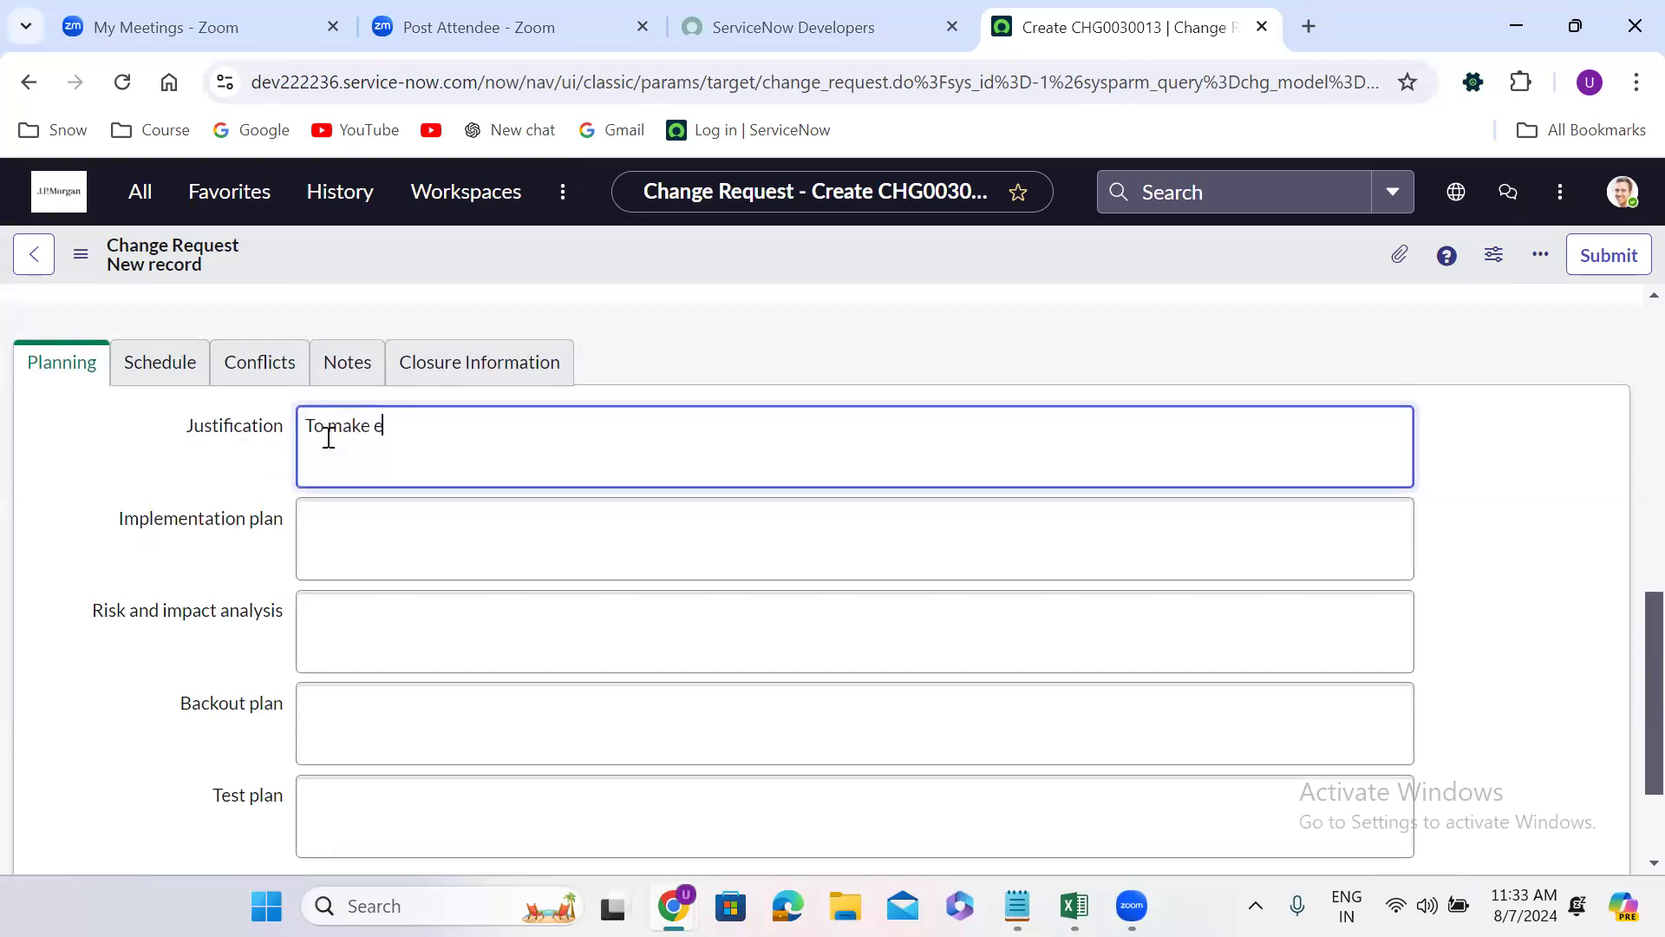
pyautogui.write('mployess')
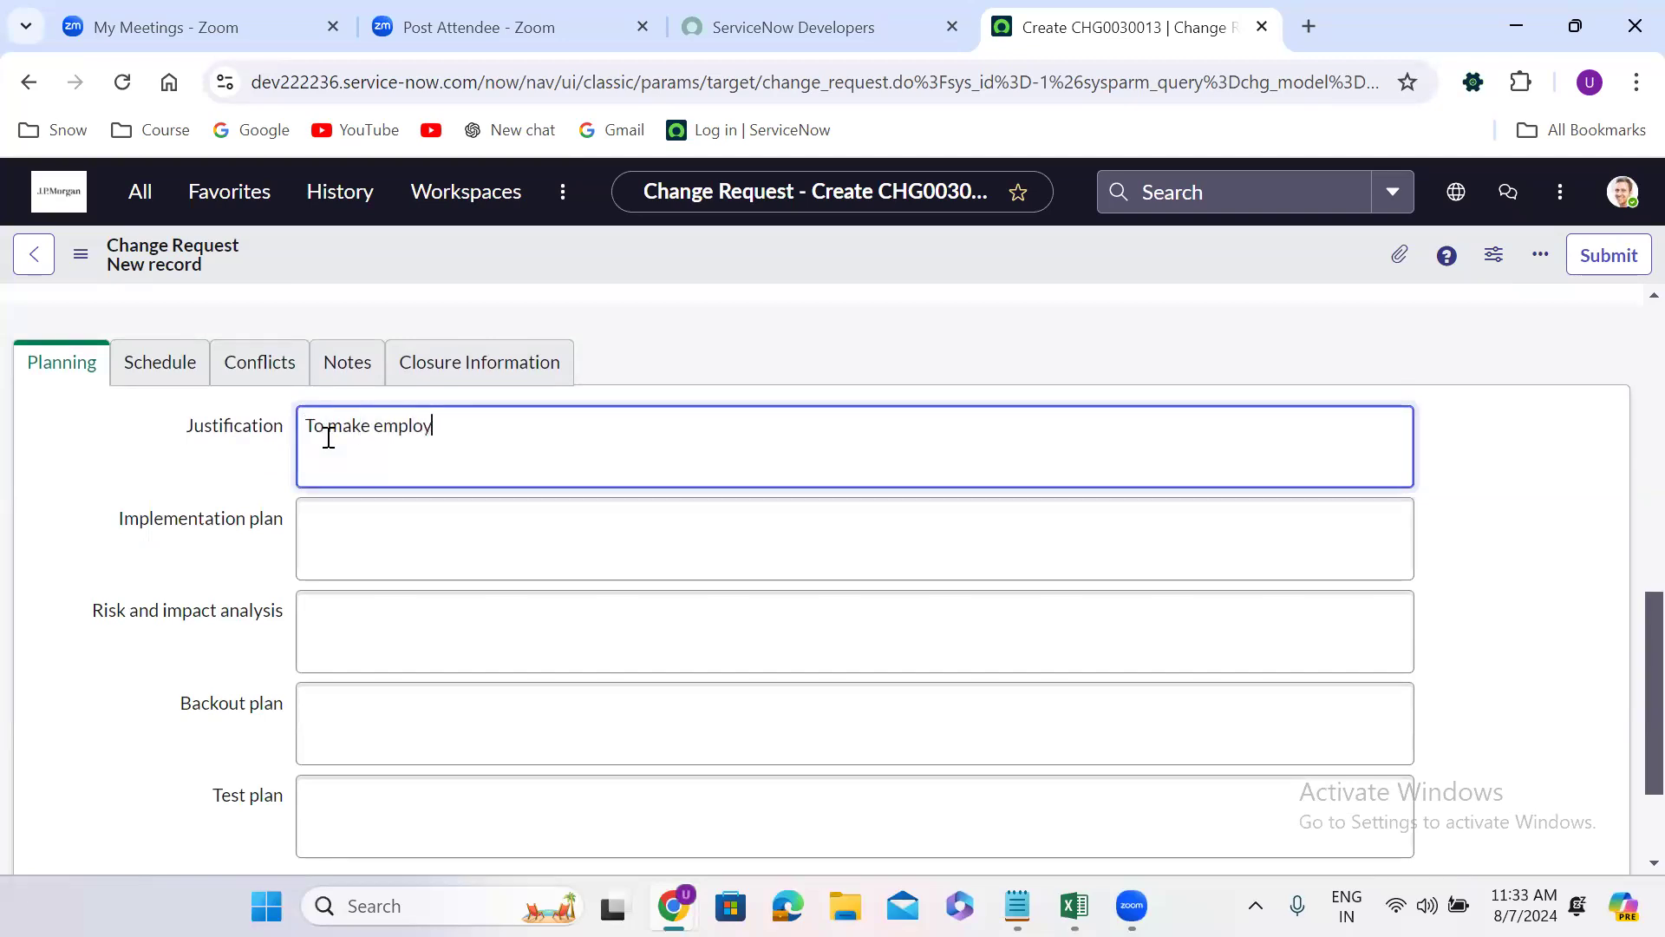
pyautogui.press('BackSpace')
pyautogui.press('BackSpace')
pyautogui.press('BackSpace')
pyautogui.write('es ')
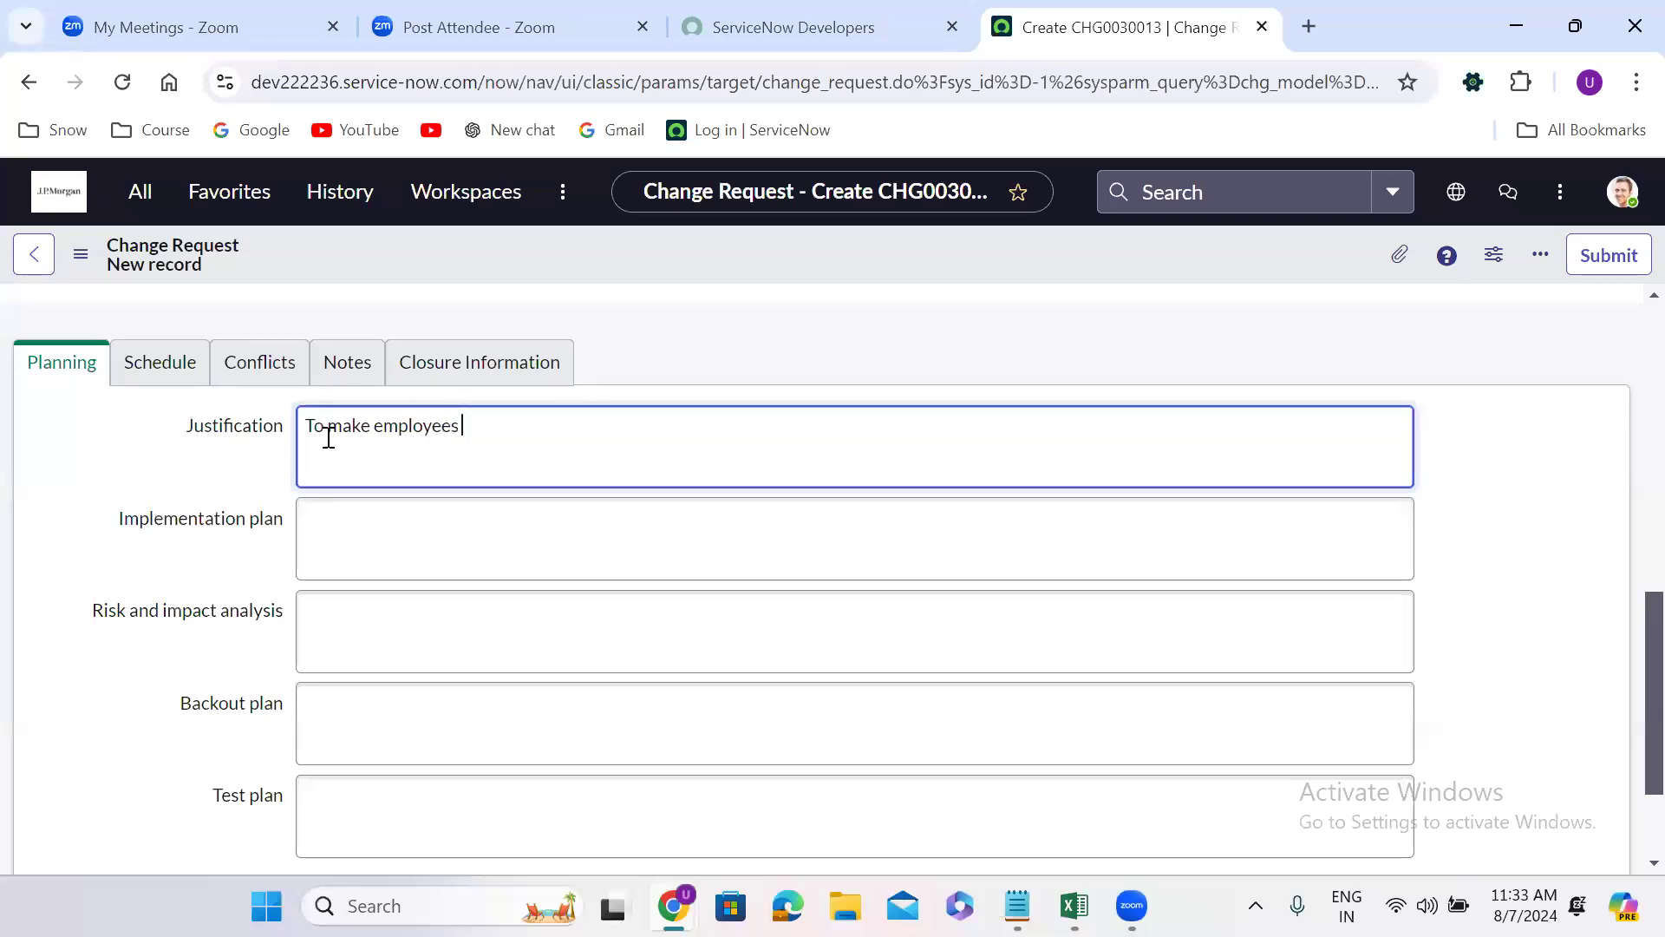
pyautogui.write('request laptops from')
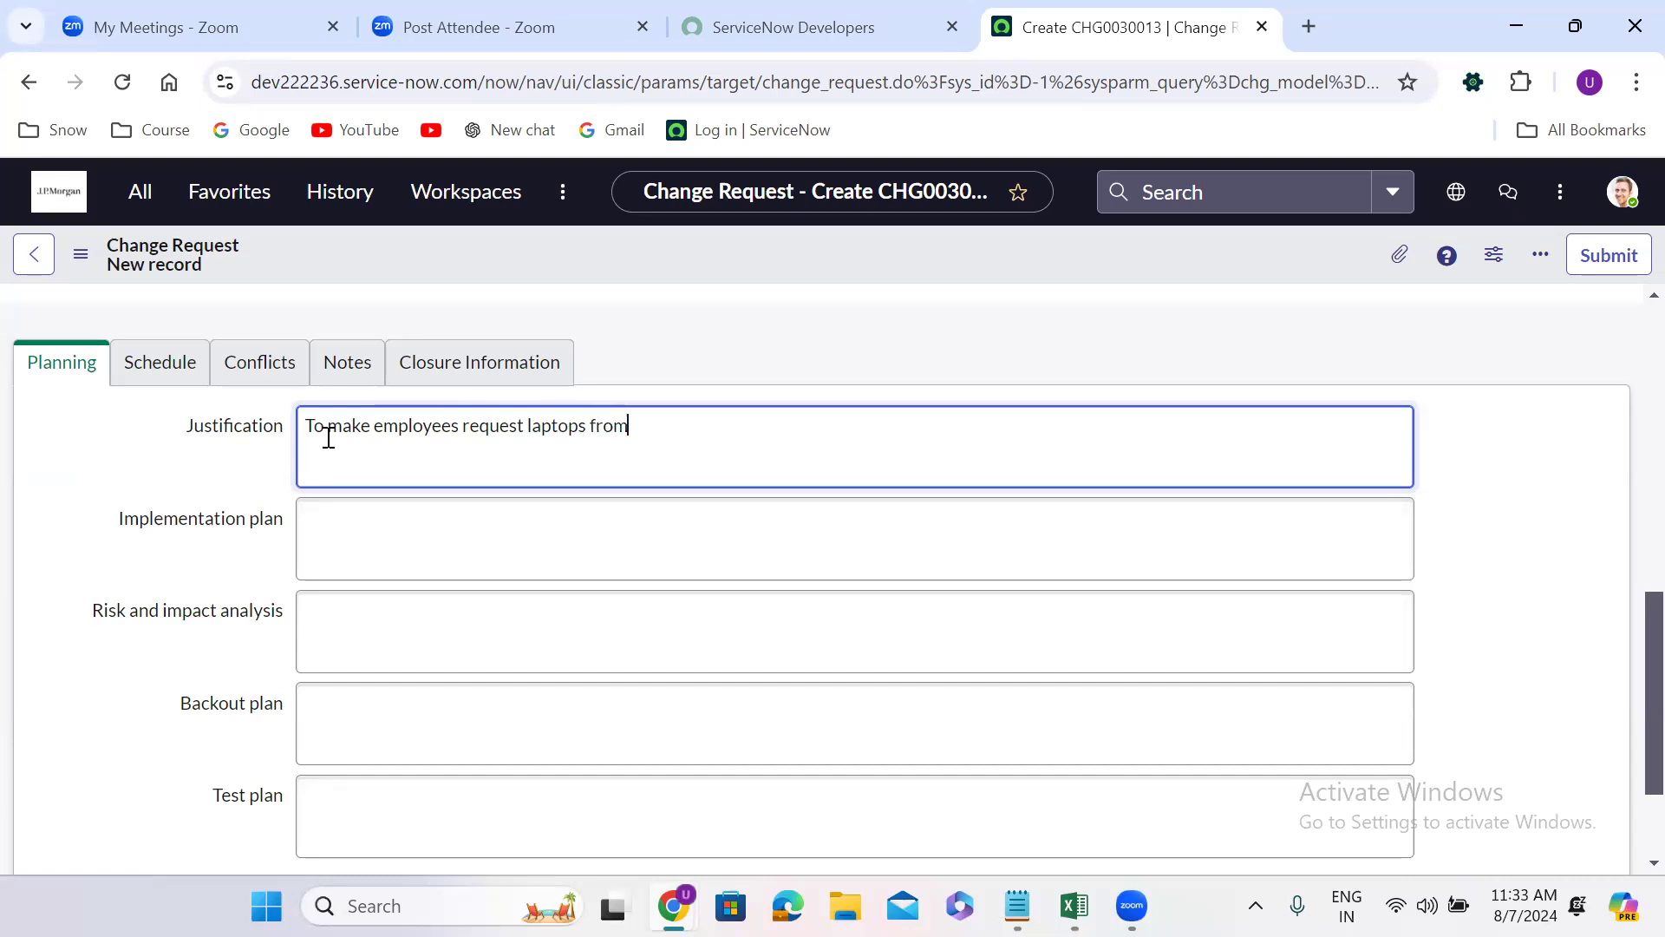
pyautogui.write(' the form')
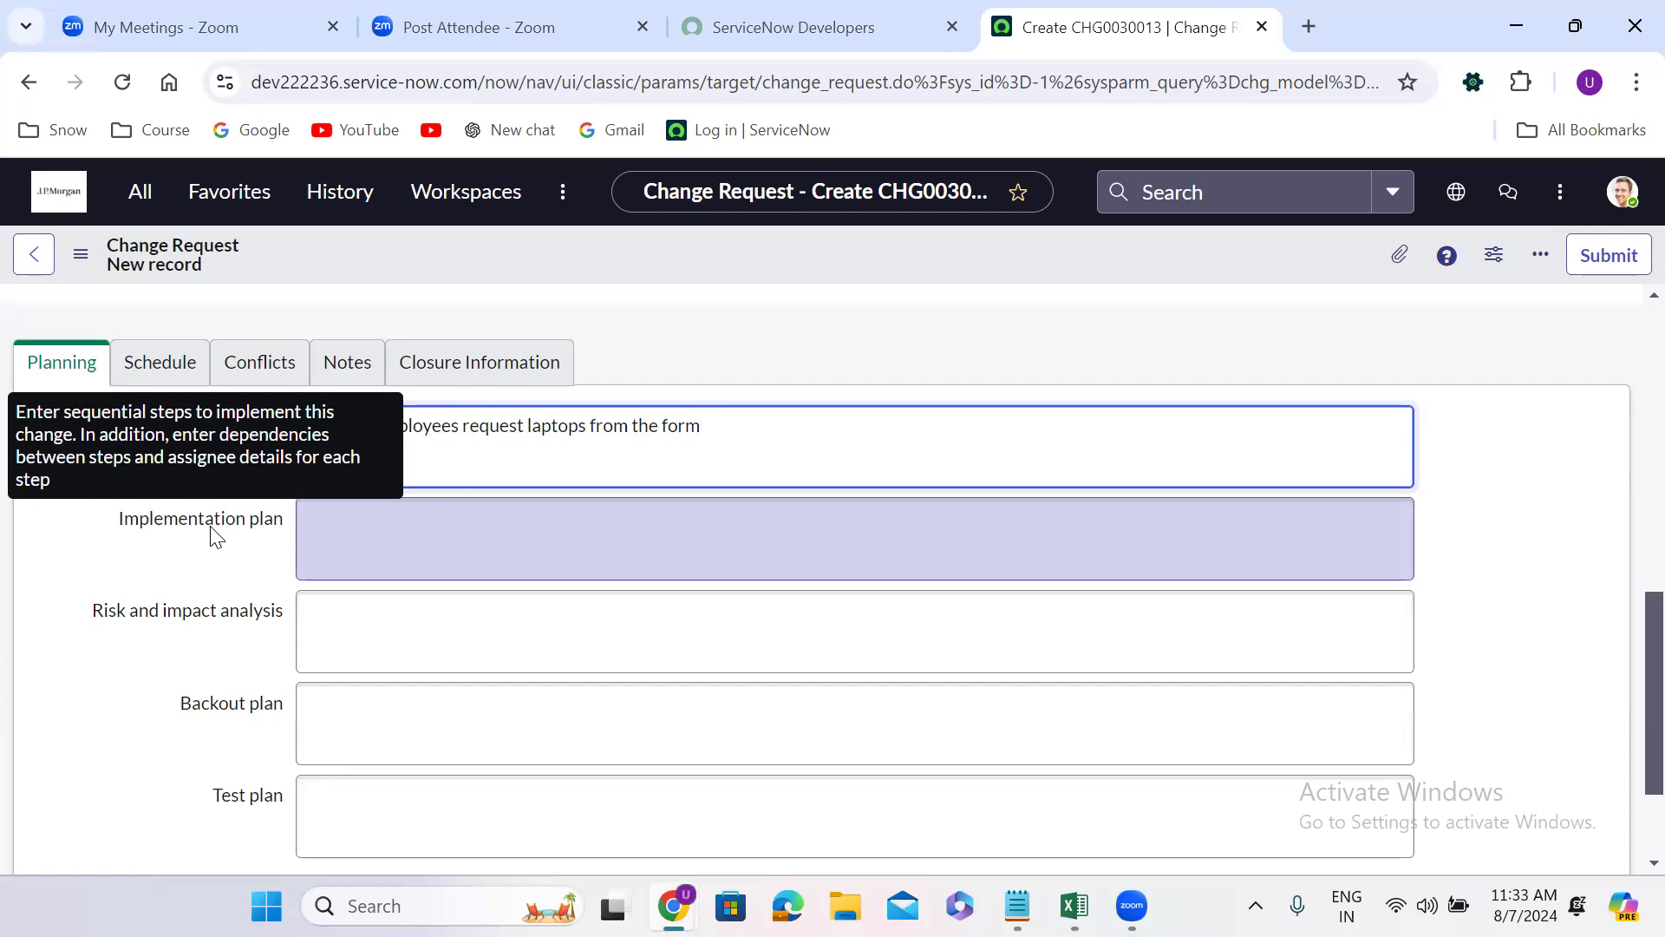
# Step: Fill in the Implementation plan with "Steps 1" and "Step 2" on separate lines
pyautogui.click(418, 533)
pyautogui.write('s')
pyautogui.press('BackSpace')
pyautogui.write('Step')
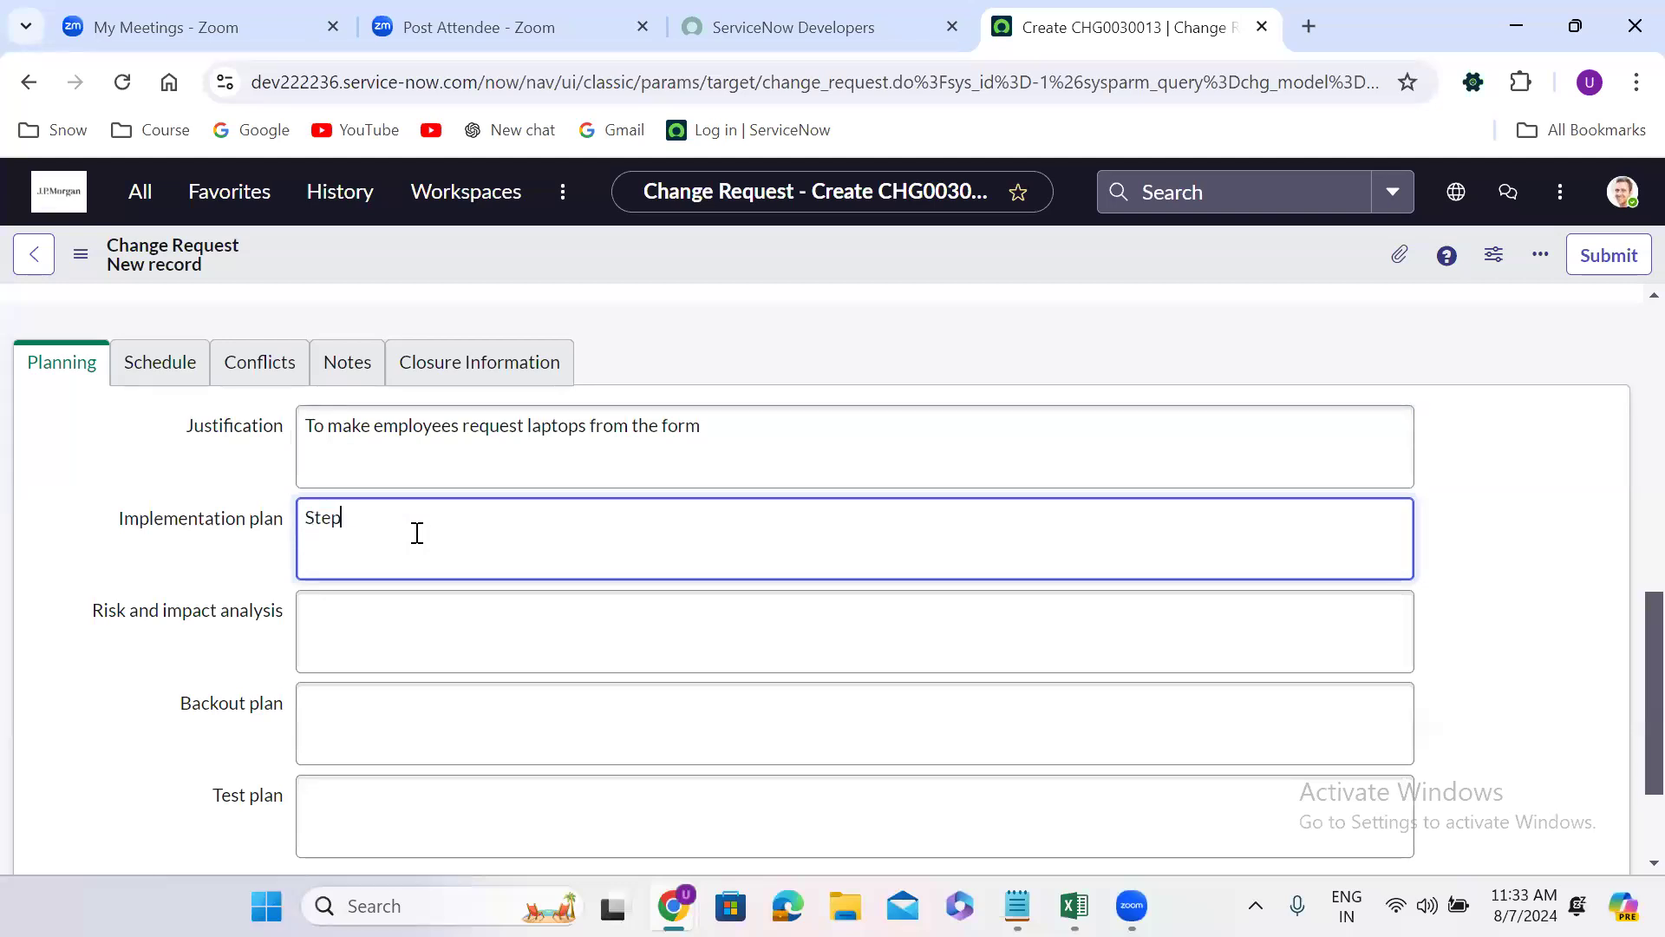
pyautogui.write('s 1 Step 2')
pyautogui.press('Return')
pyautogui.click(227, 648)
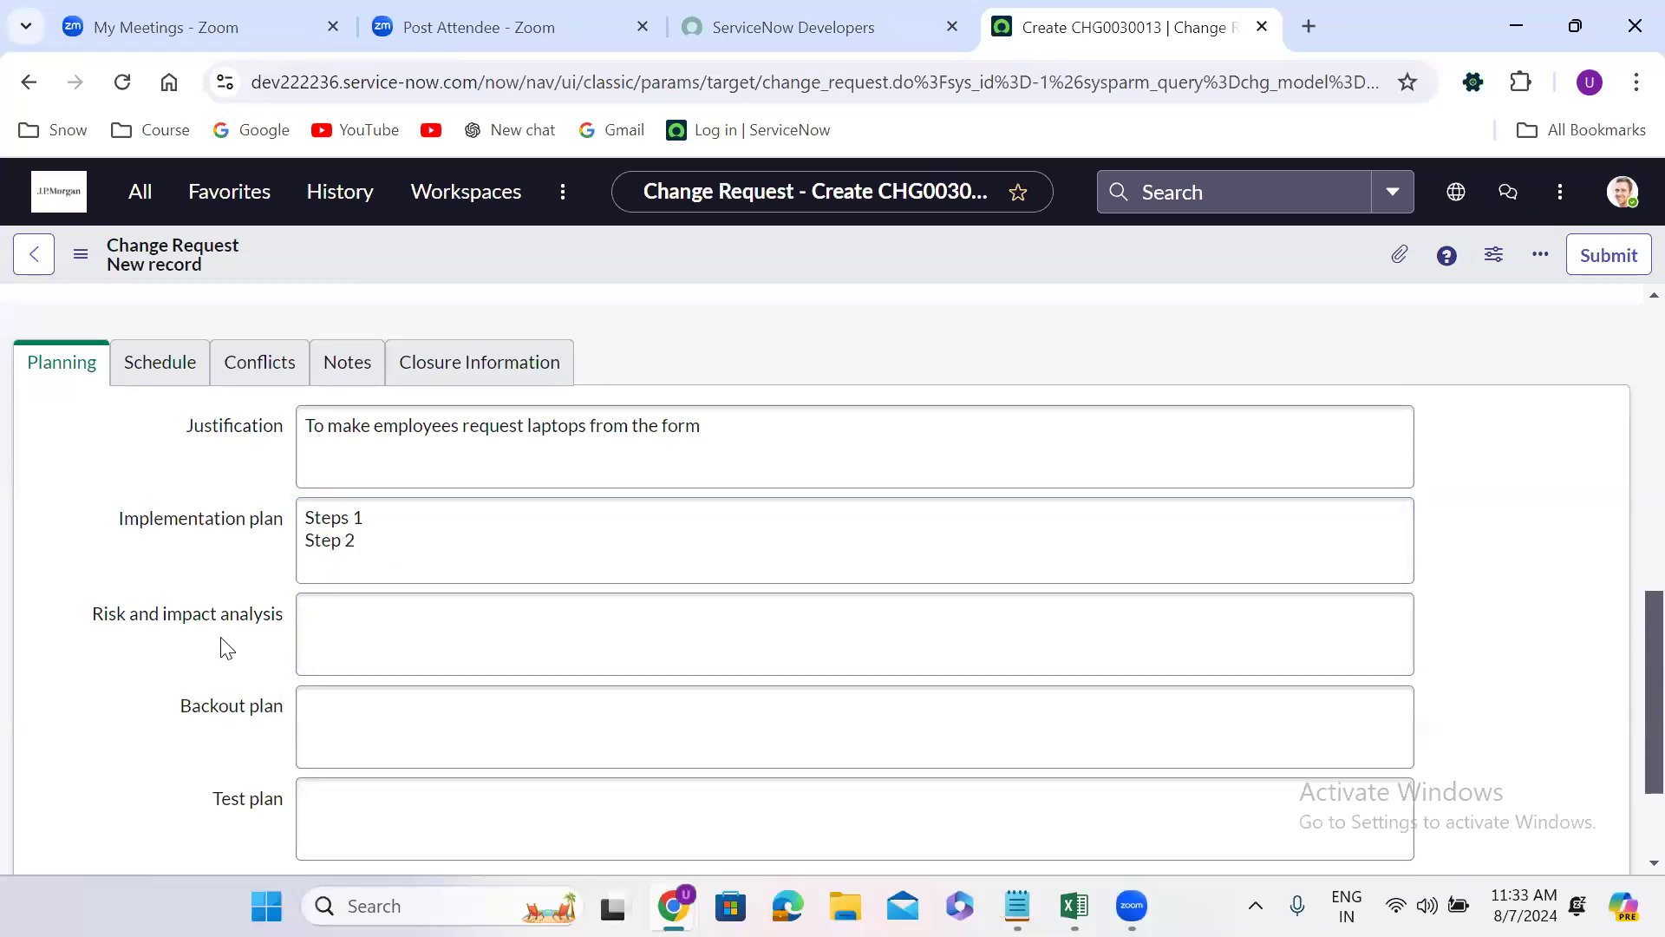
# Step: Read the help text for Risk and impact analysis and enter "test" in that field
pyautogui.scroll(-2, 227, 648)
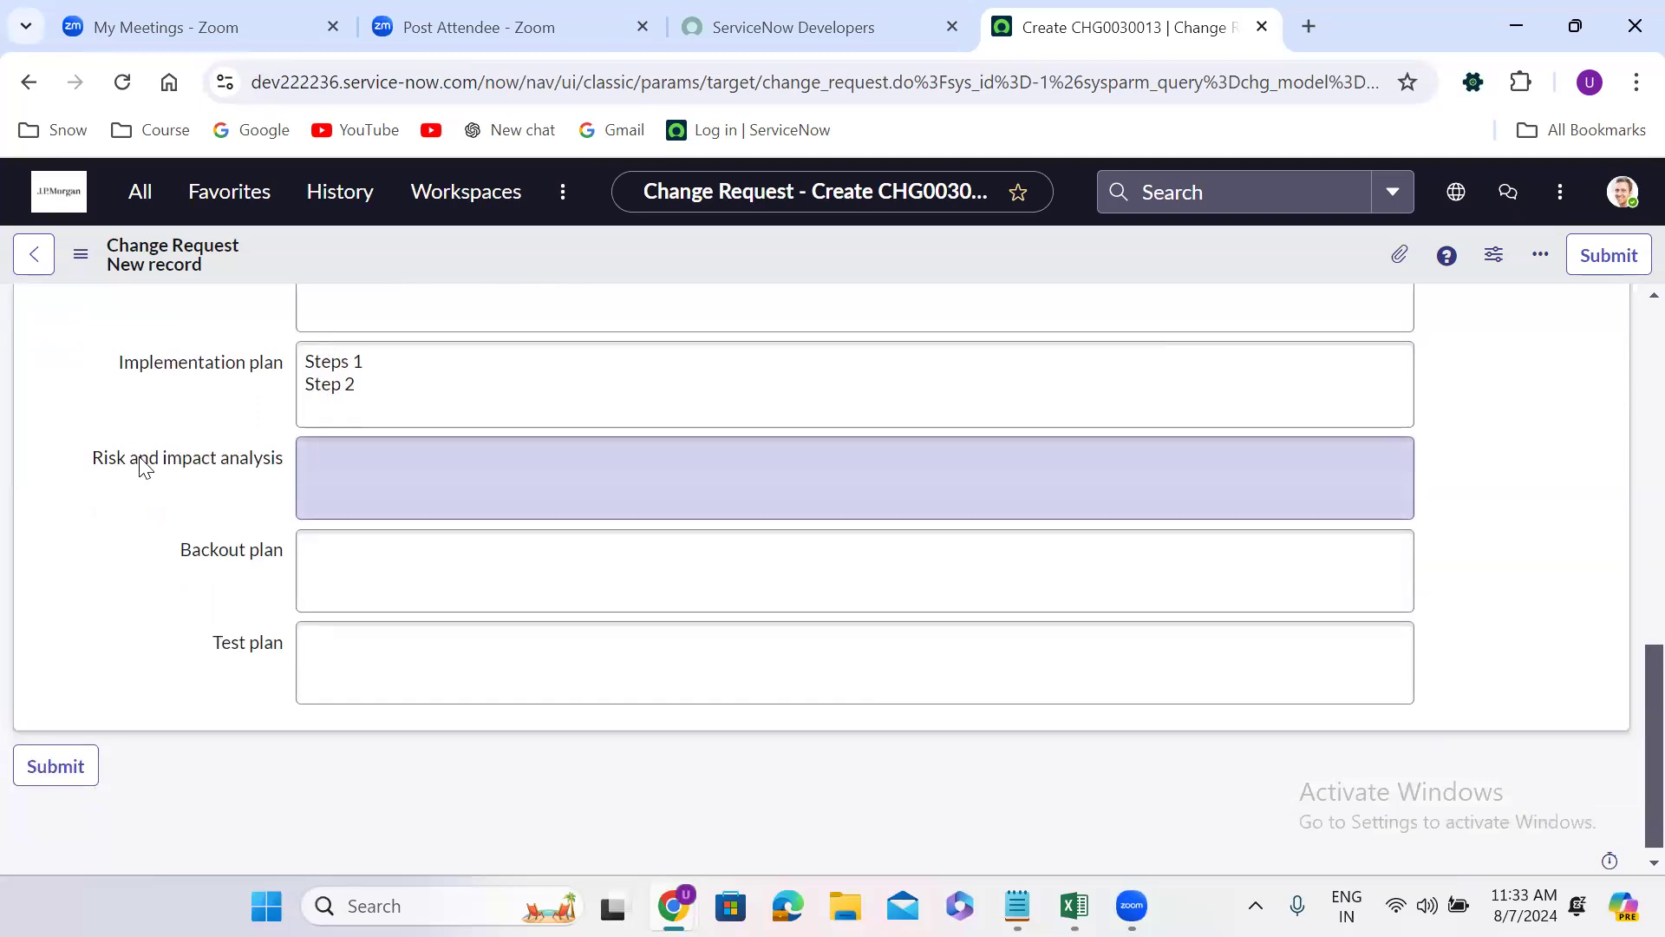
pyautogui.moveTo(146, 466)
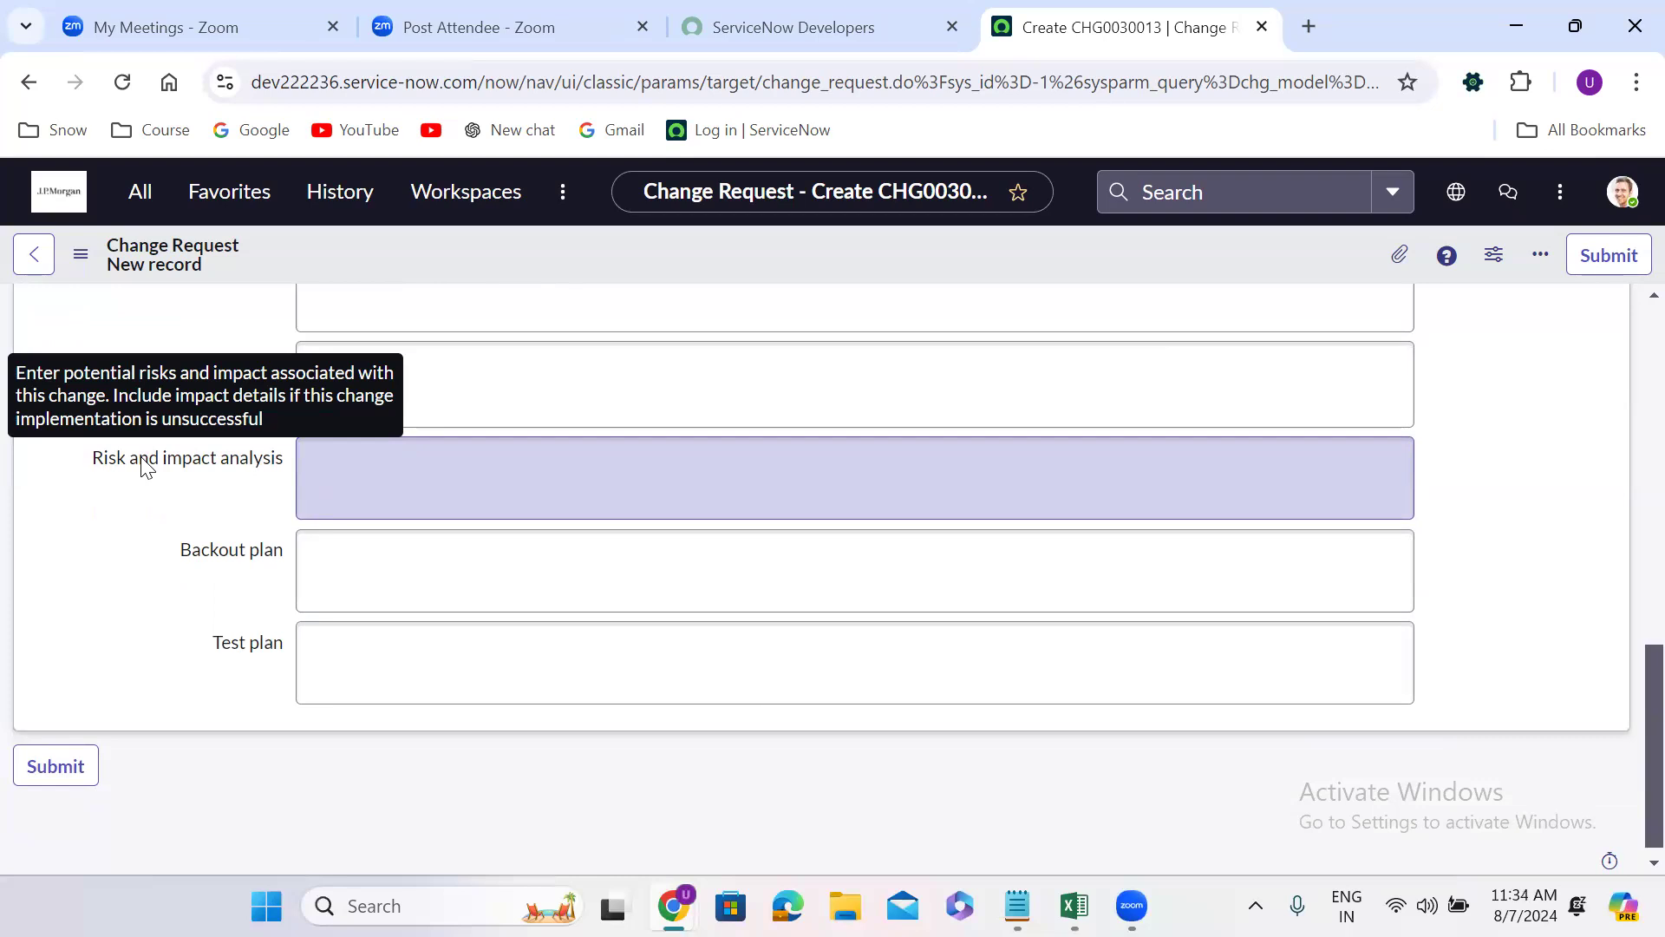
pyautogui.click(317, 454)
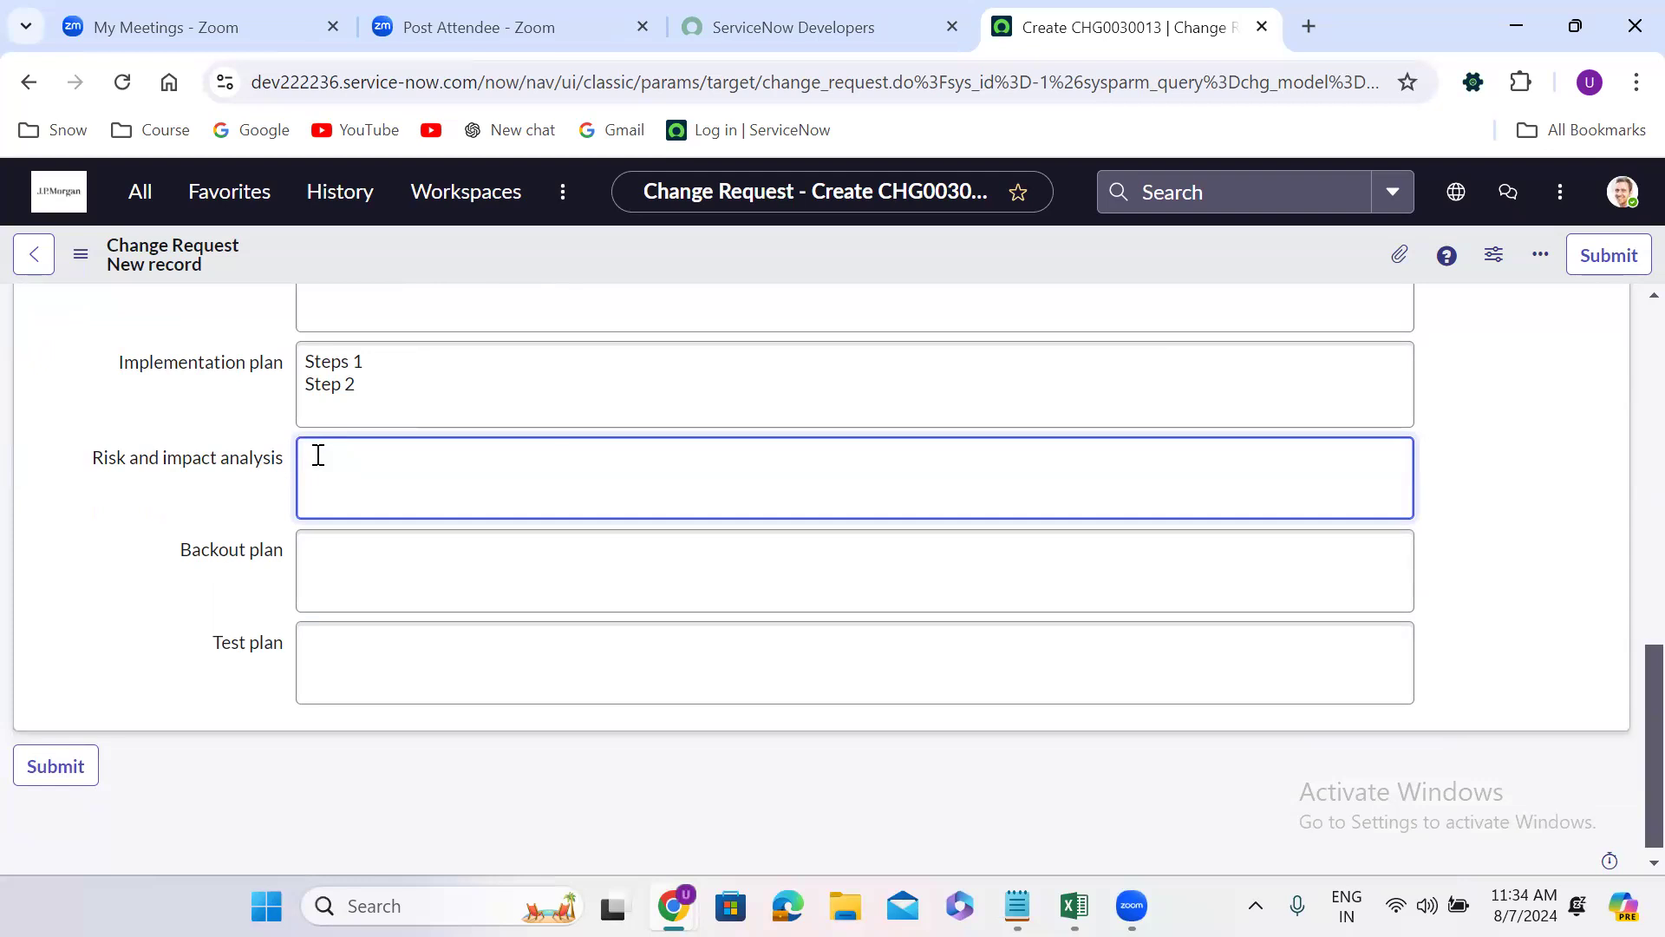
pyautogui.write('test')
pyautogui.click(209, 576)
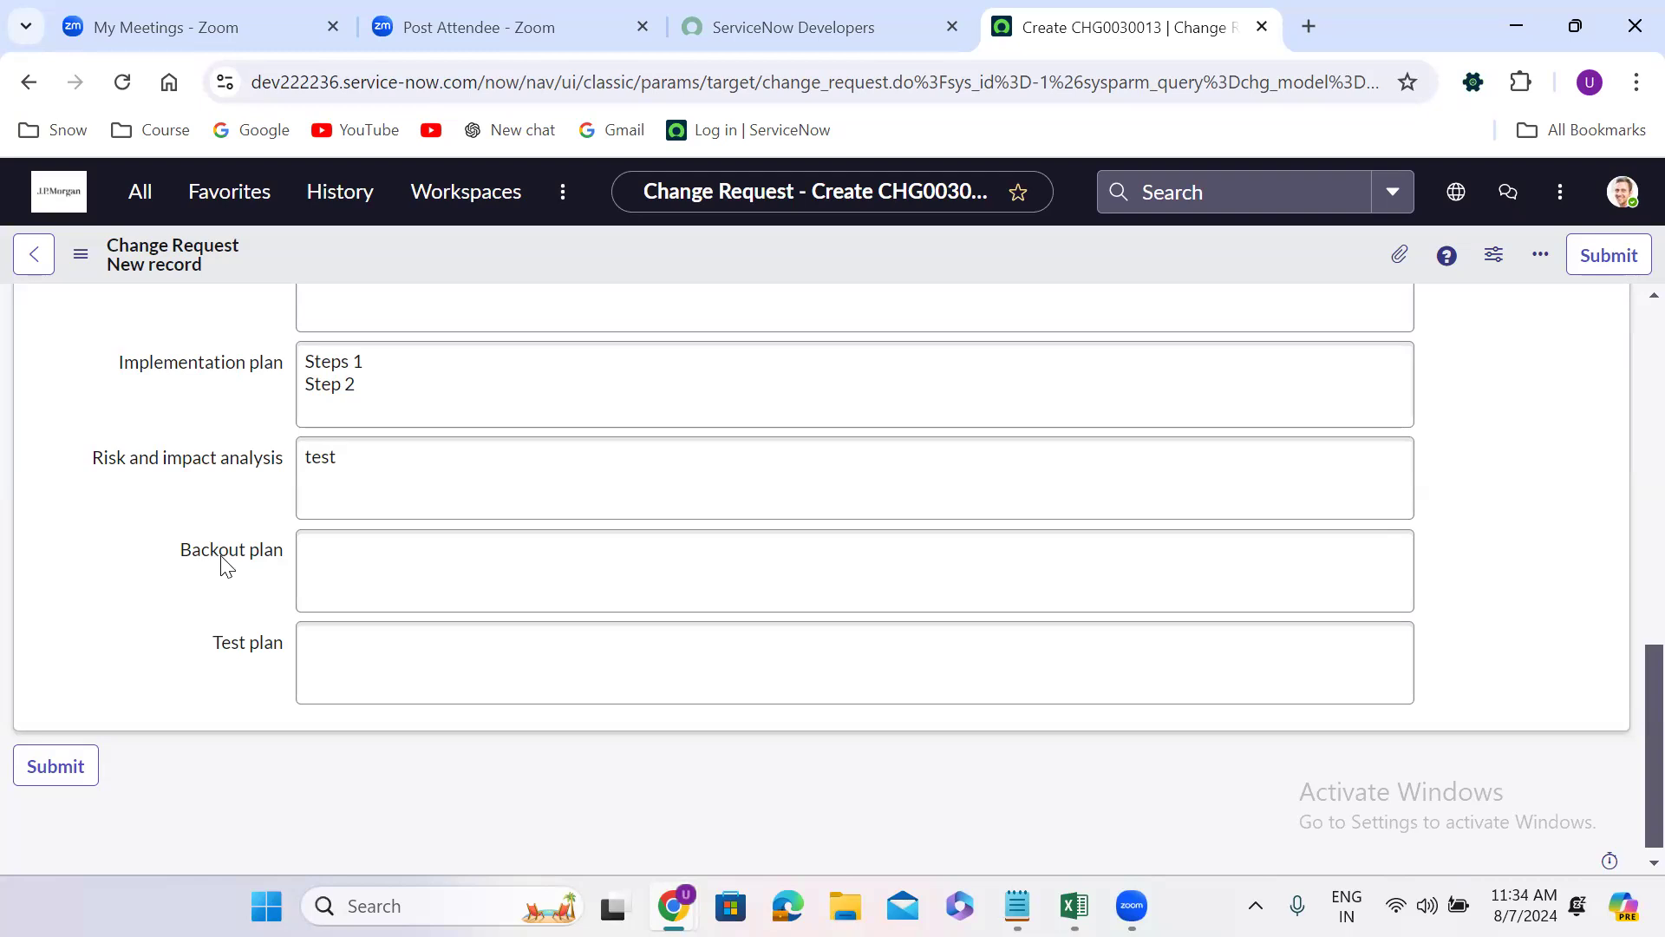
# Step: Enter "steps" as the Backout plan and "test" as the Test plan of the change request
pyautogui.moveTo(227, 559)
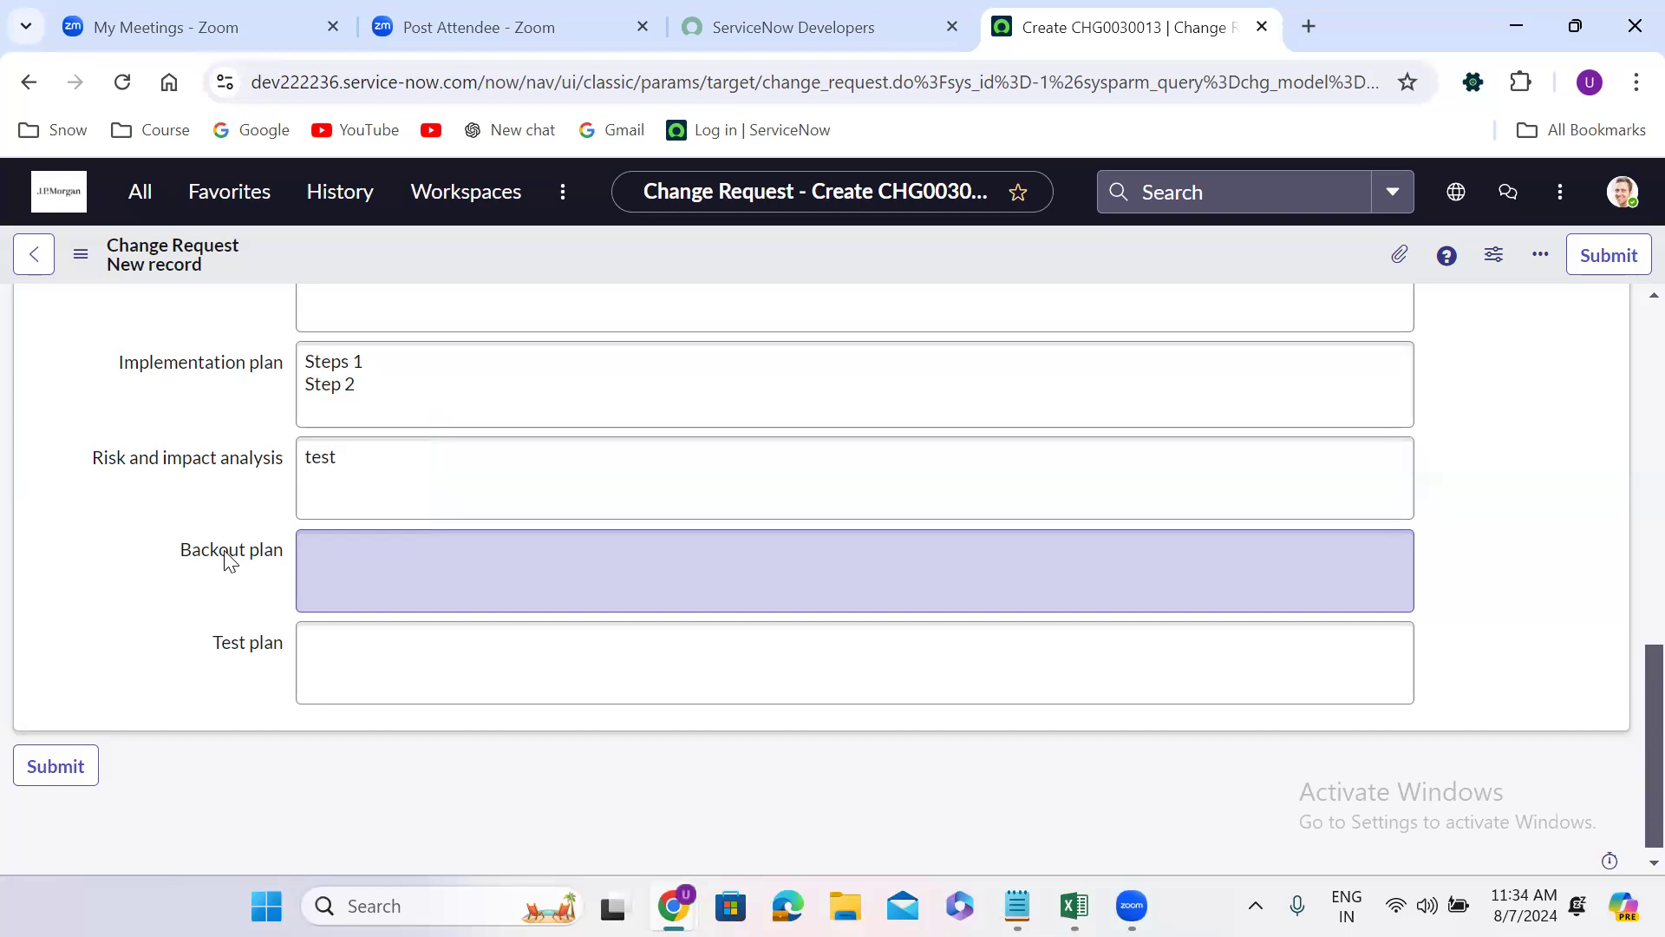
pyautogui.click(361, 548)
pyautogui.write('steps')
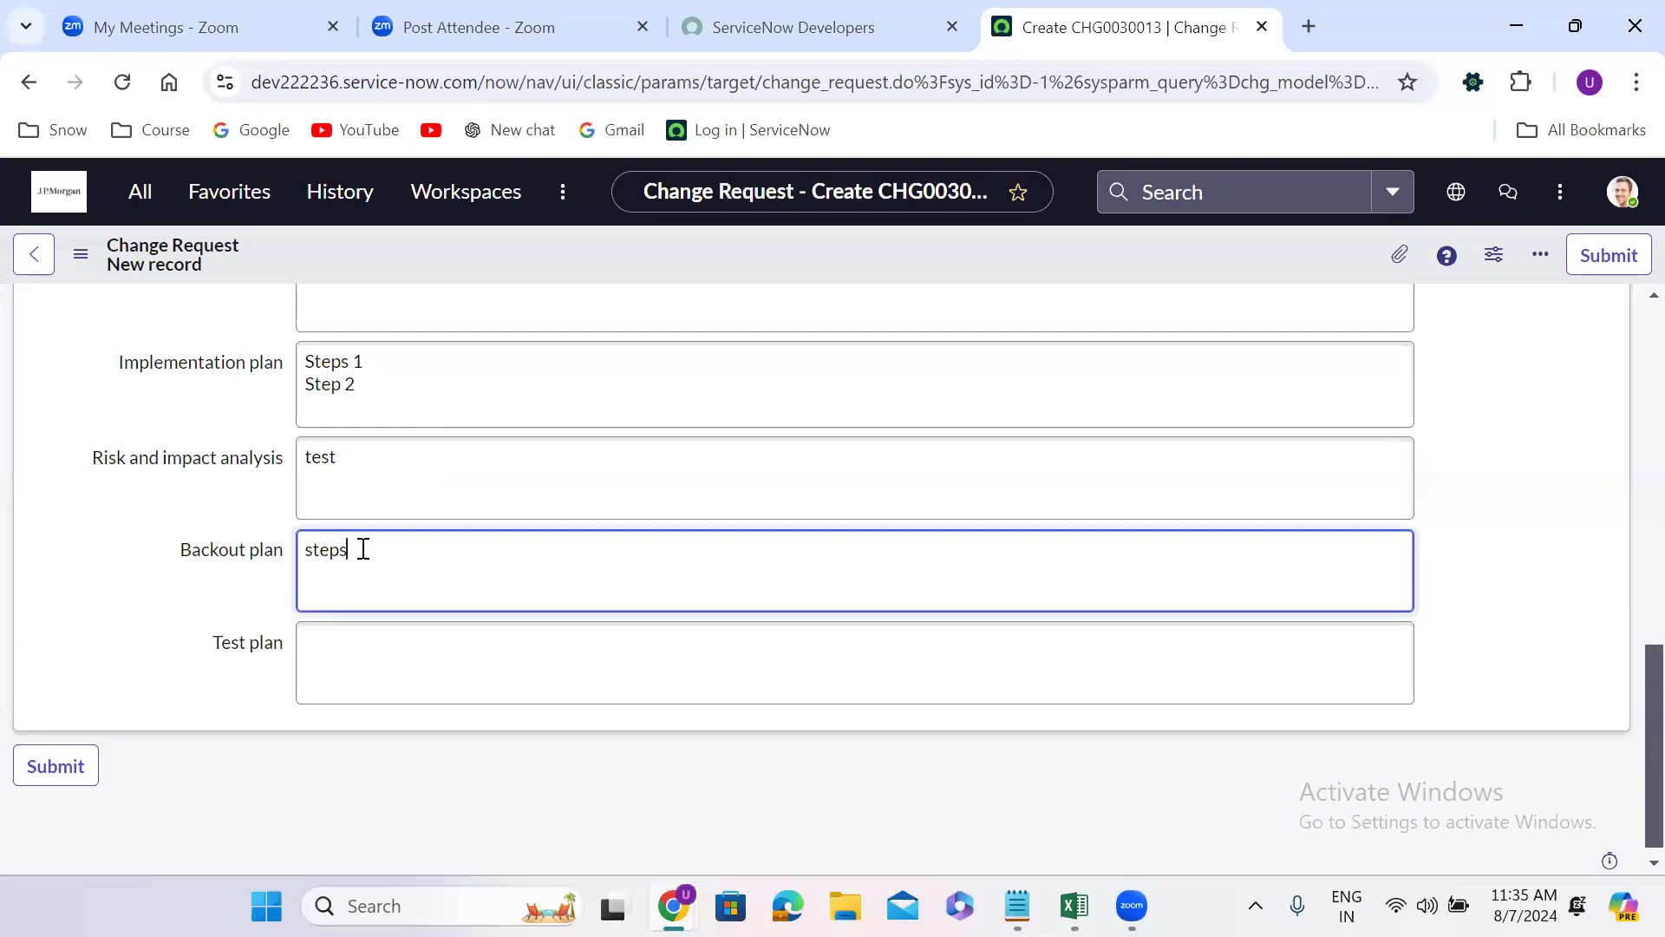
pyautogui.click(334, 665)
pyautogui.write('test')
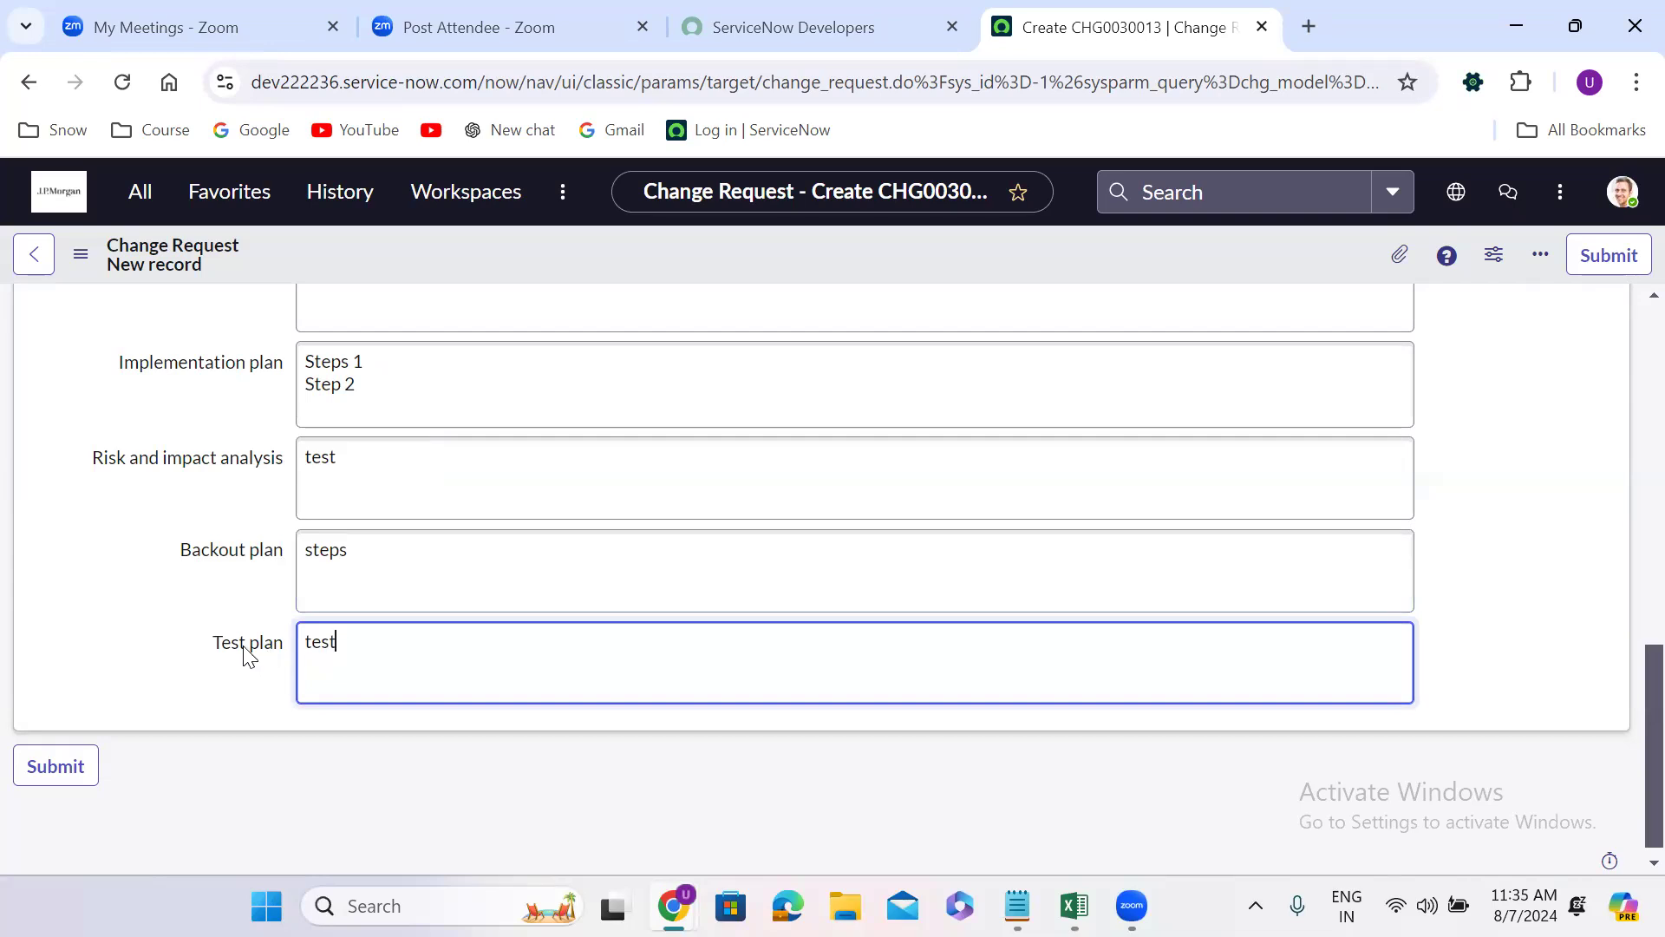
pyautogui.moveTo(246, 655)
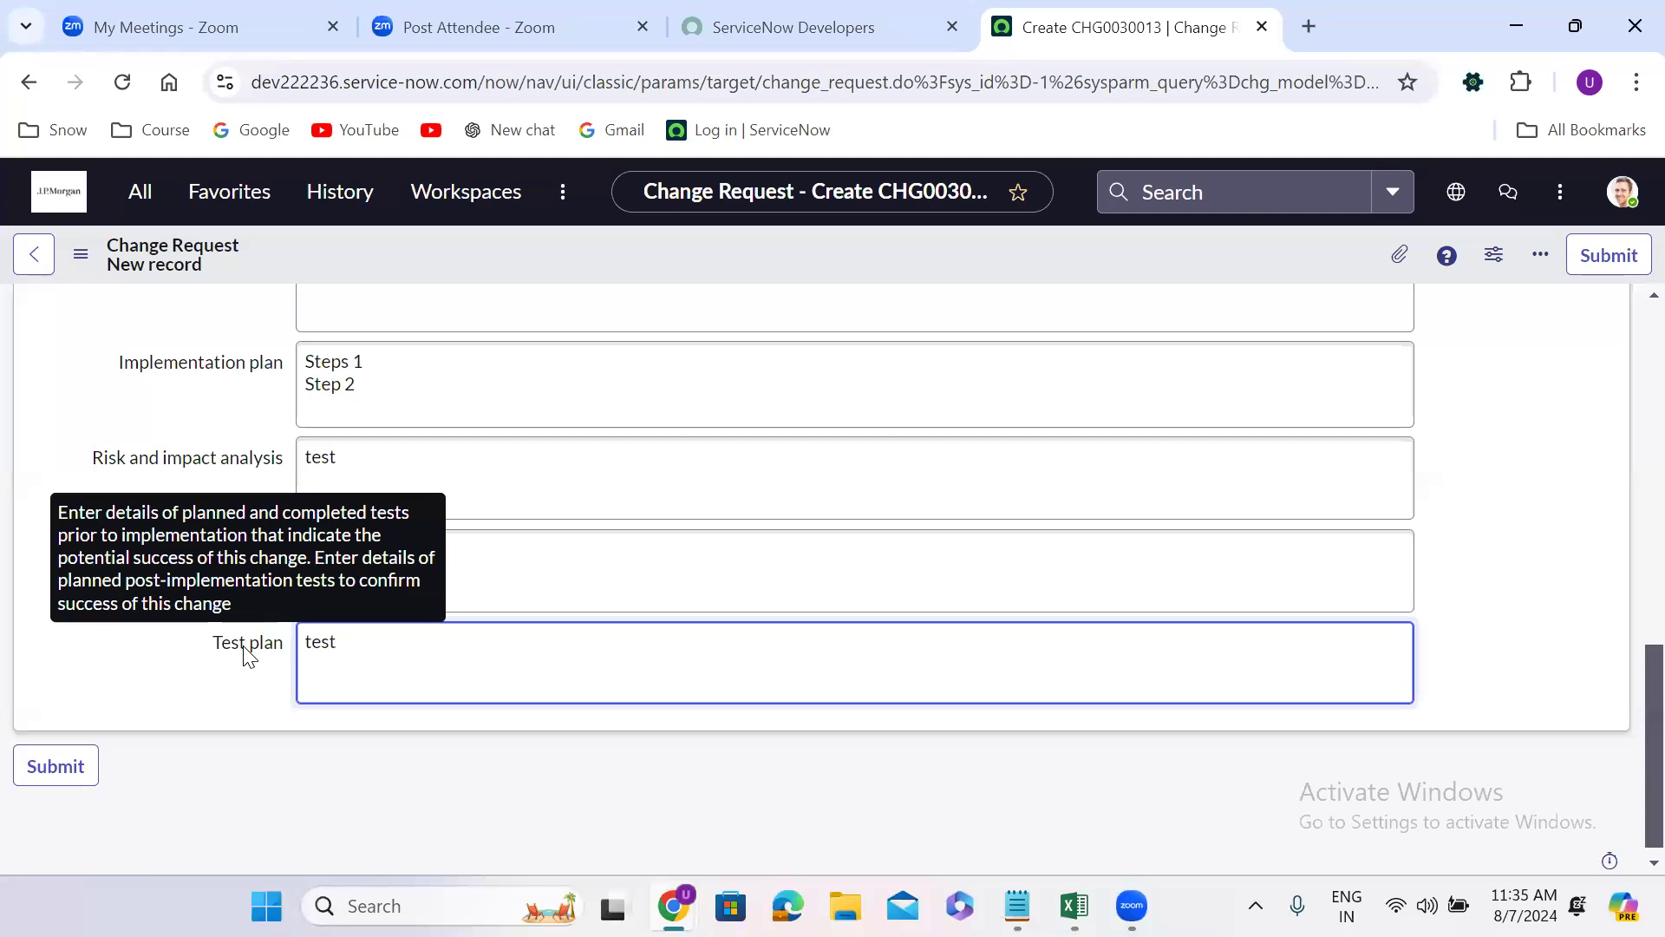
# Step: Switch the change request form from its Planning details to its Schedule details
pyautogui.click(209, 709)
pyautogui.scroll(3, 210, 706)
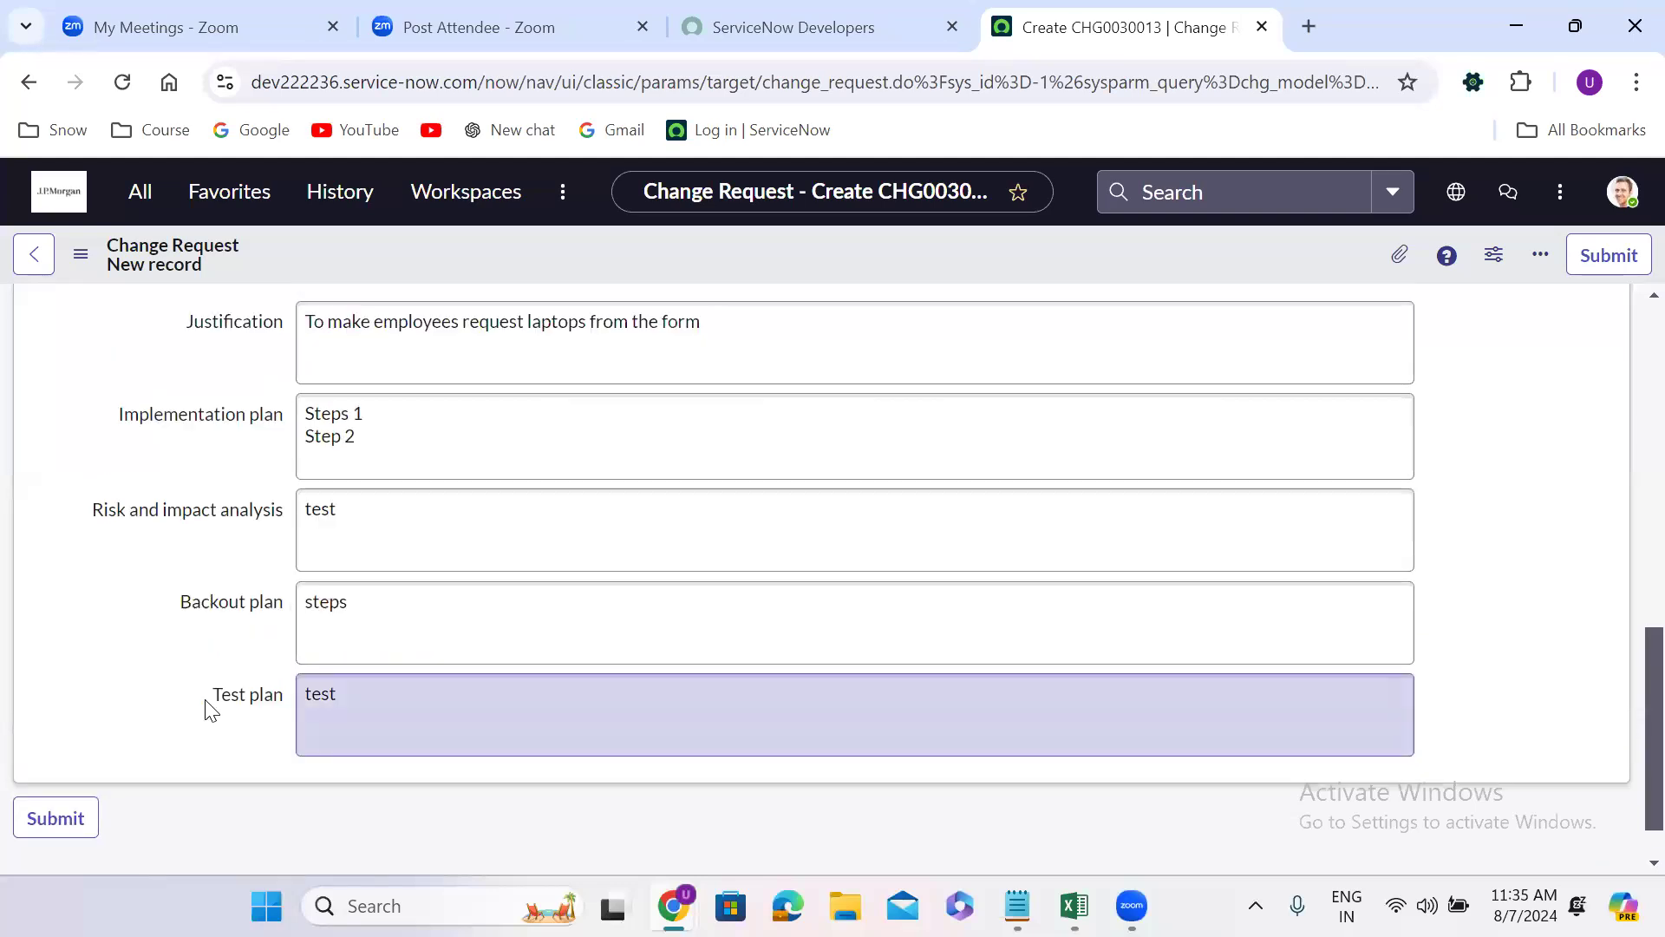
pyautogui.click(154, 463)
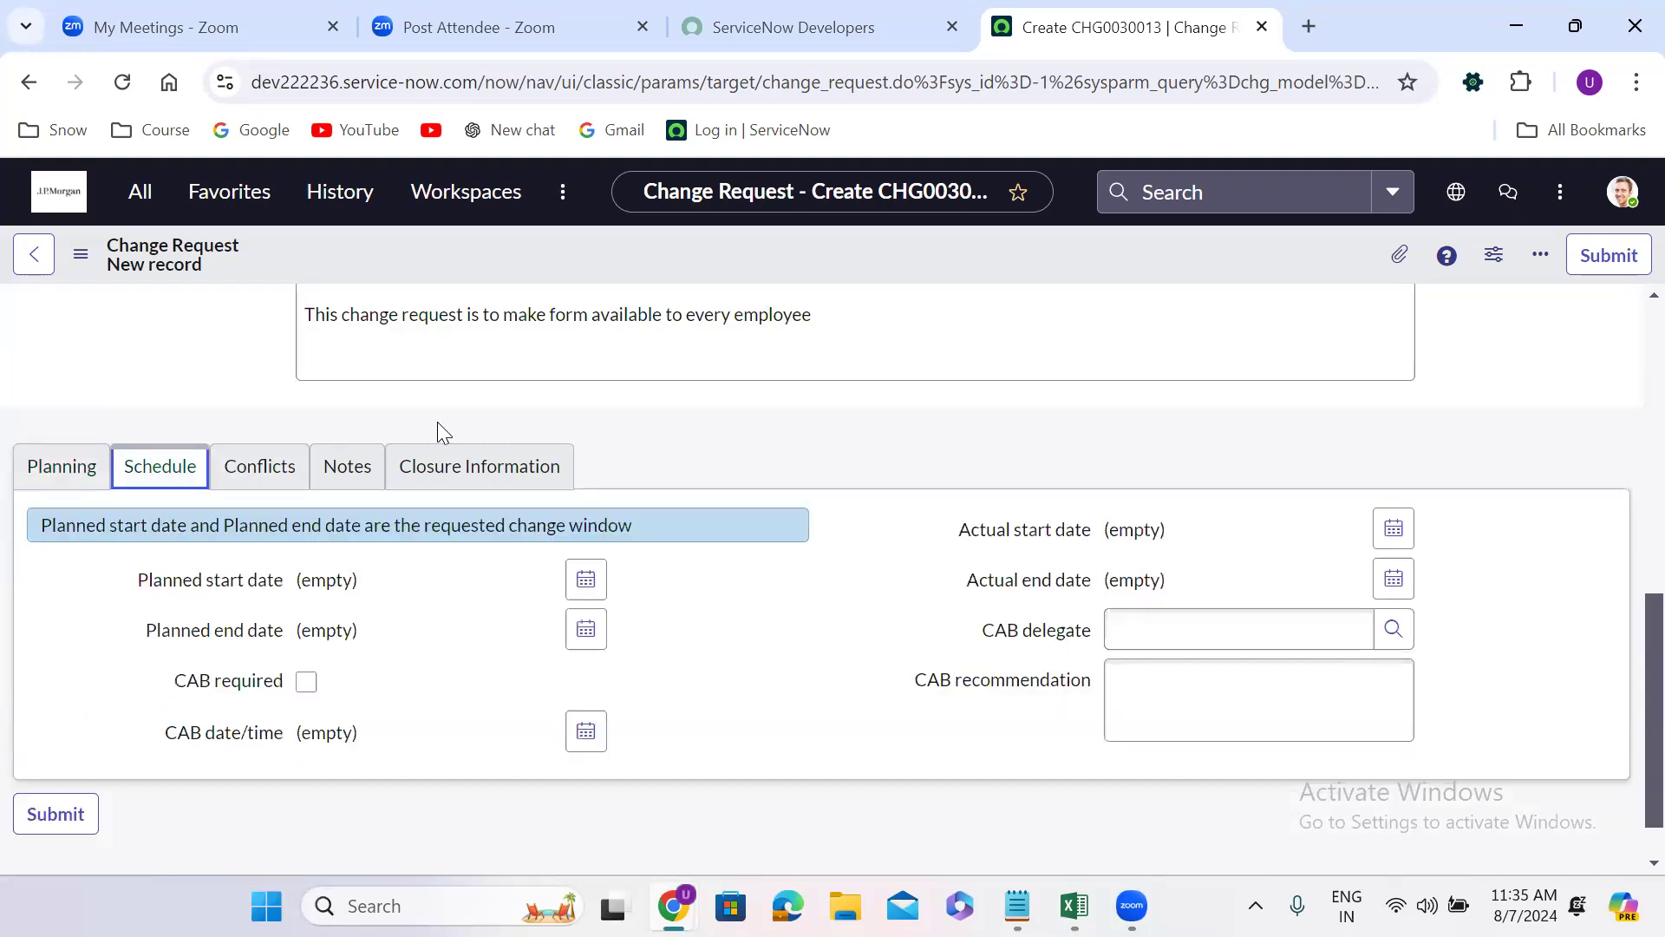
# Step: Set the date and time format to "YYYY-MM-DD 09:00:01 5 min ago" in the language and region preferences
pyautogui.click(778, 26)
pyautogui.click(1112, 9)
pyautogui.click(1624, 194)
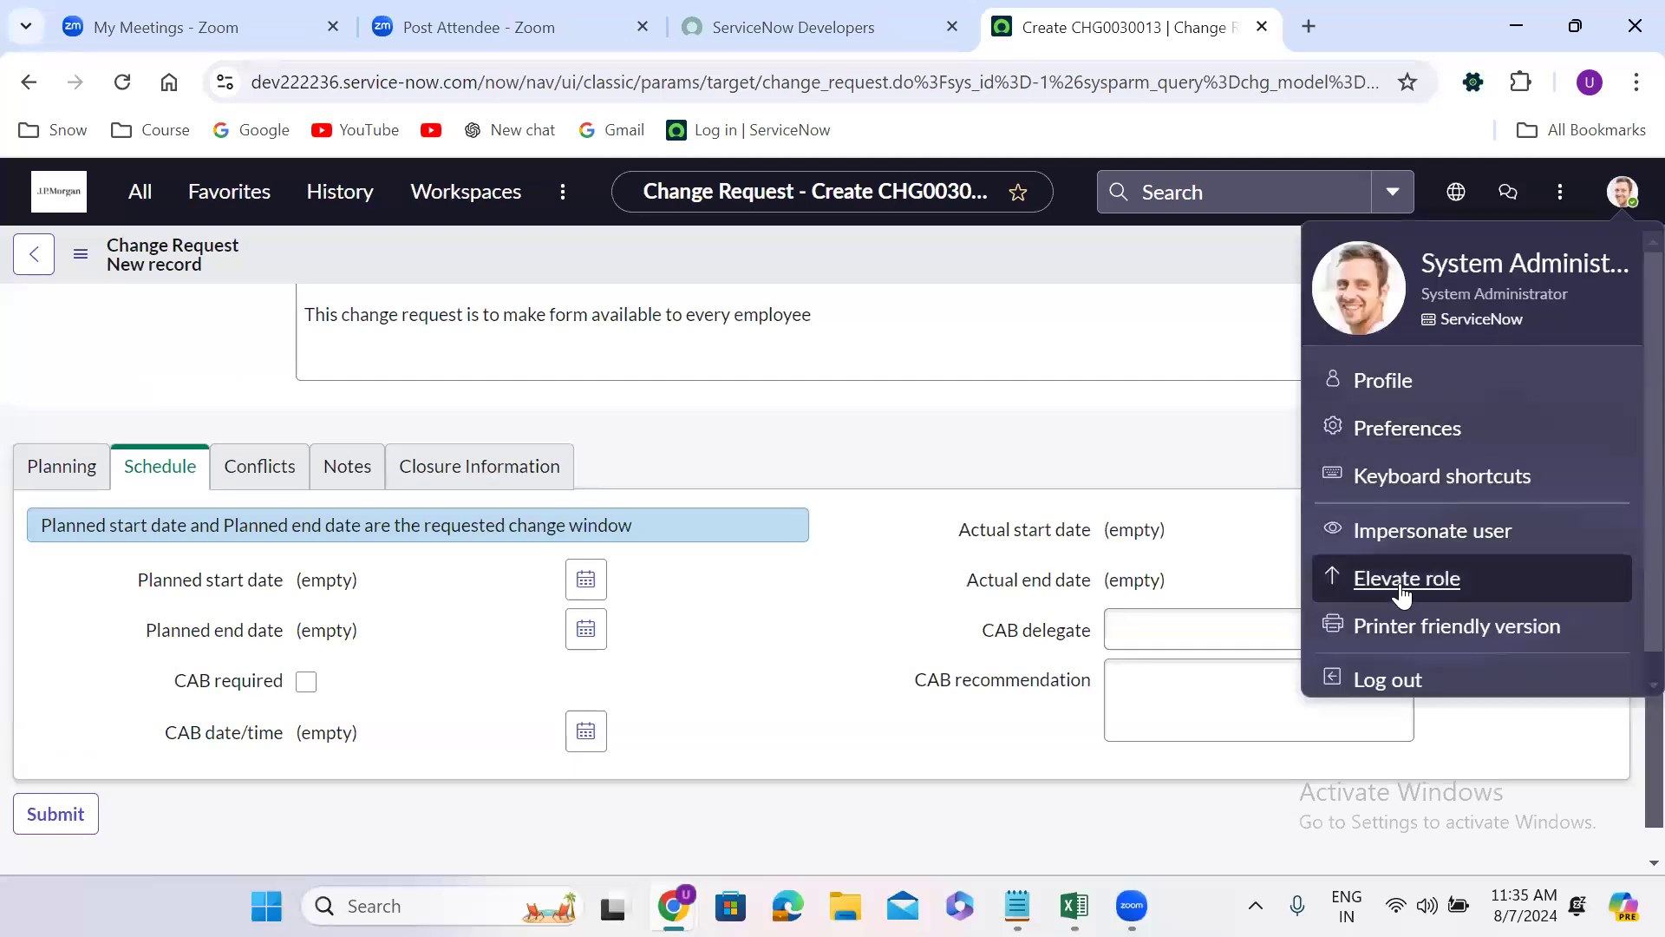
pyautogui.click(1400, 428)
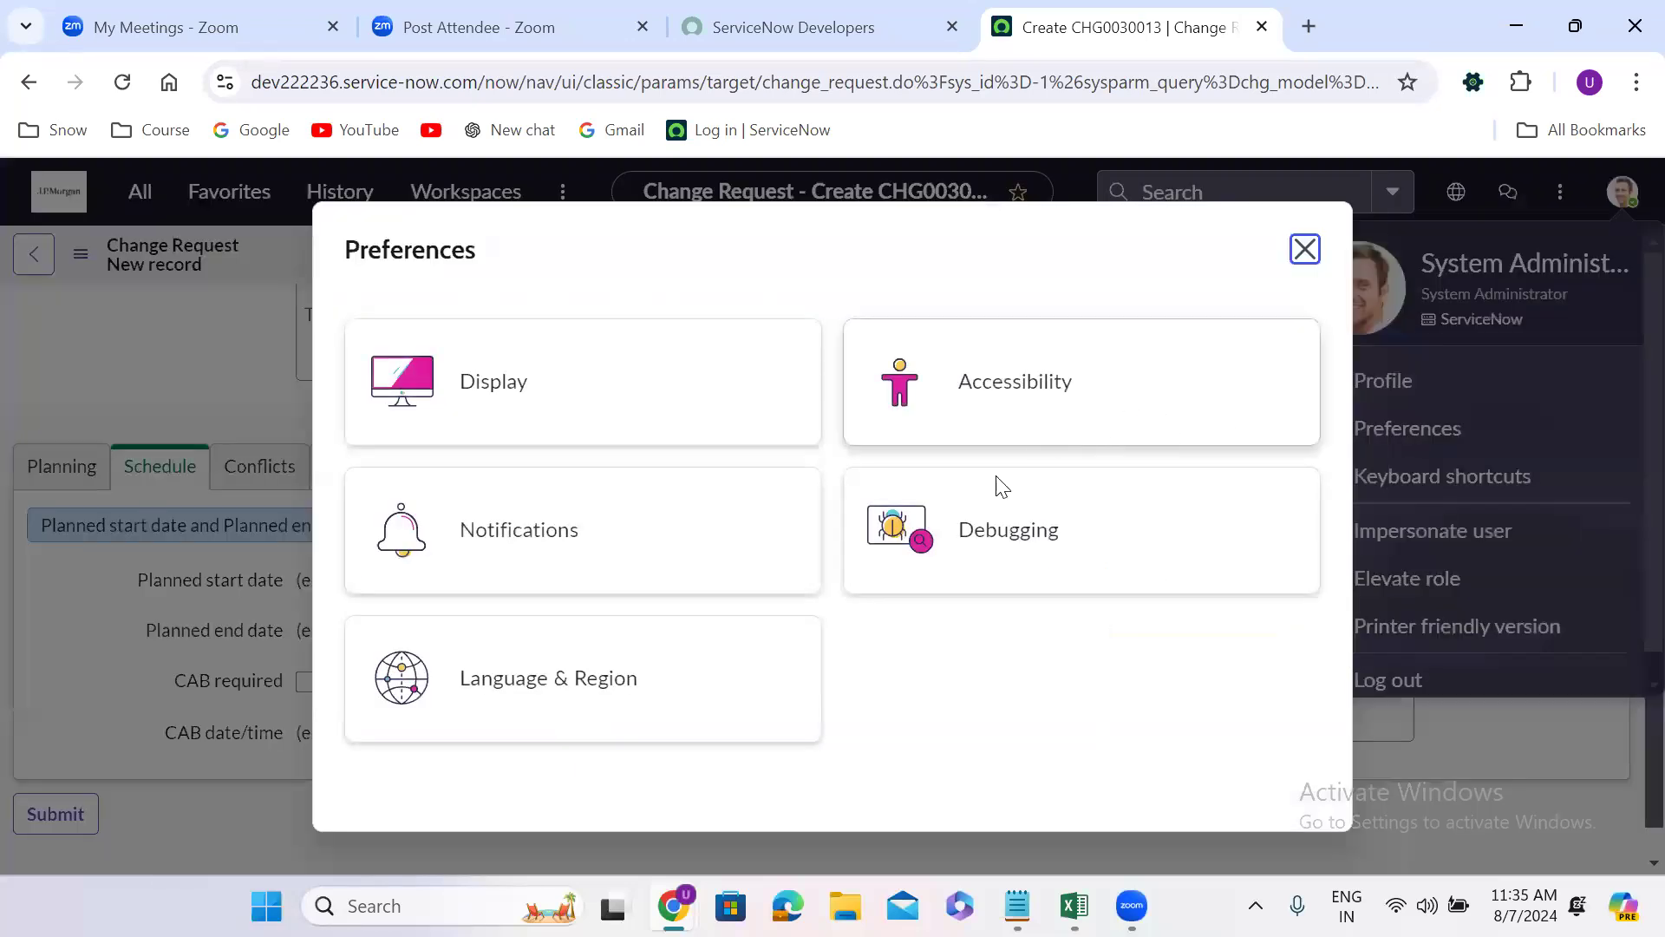
pyautogui.click(1143, 642)
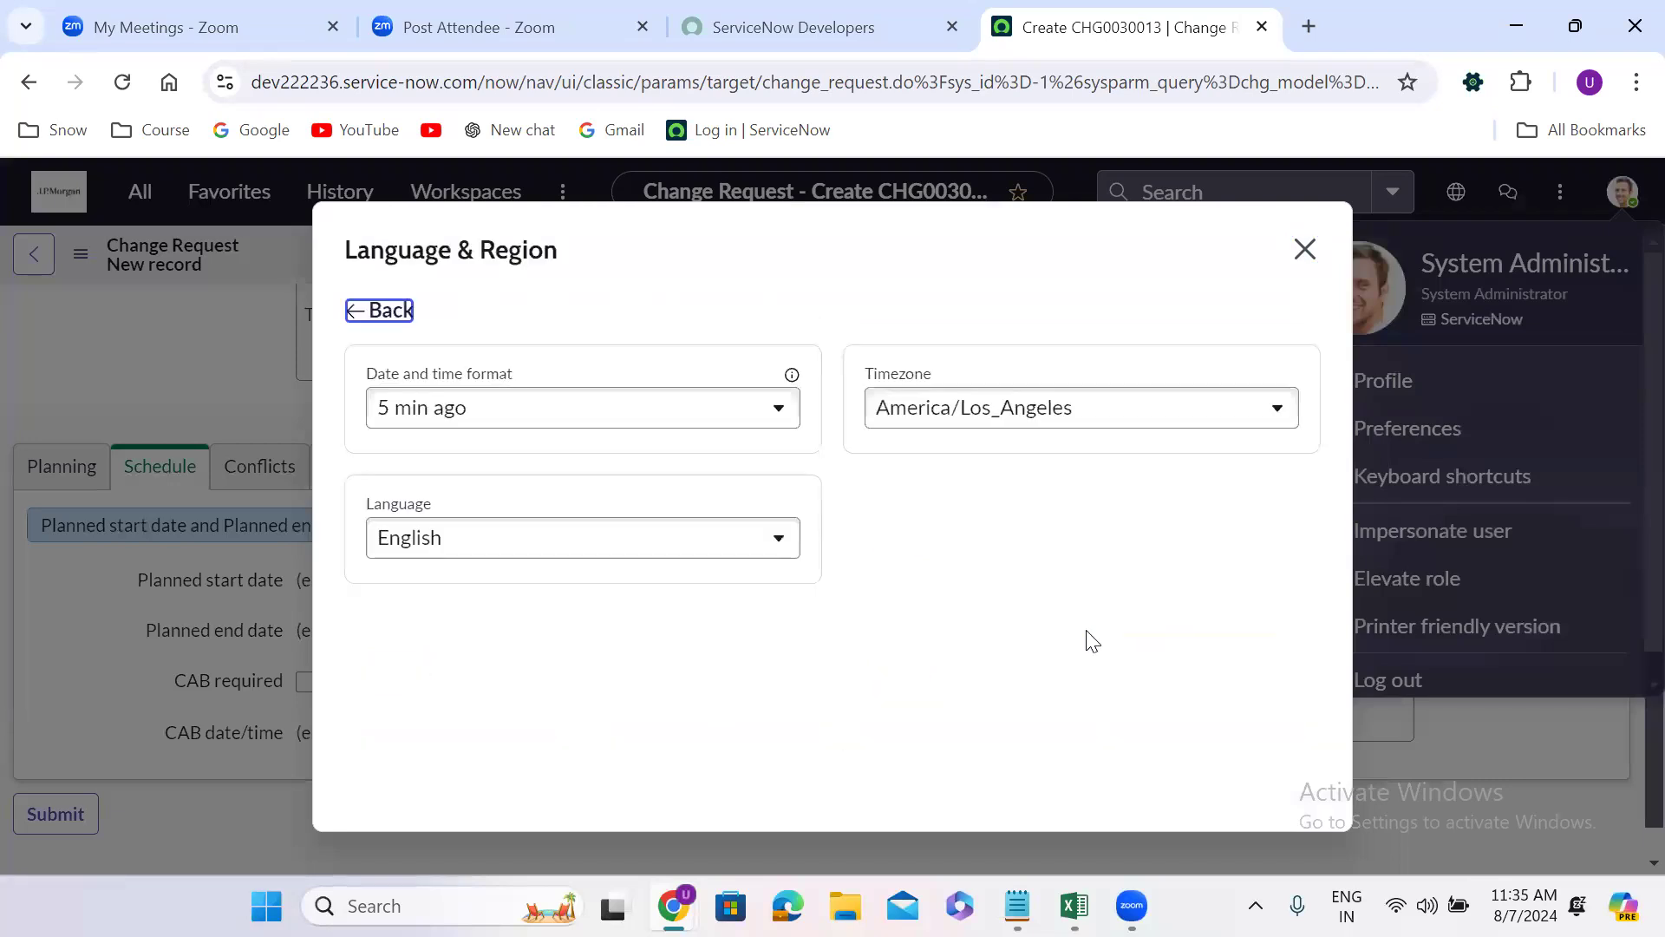
pyautogui.click(497, 417)
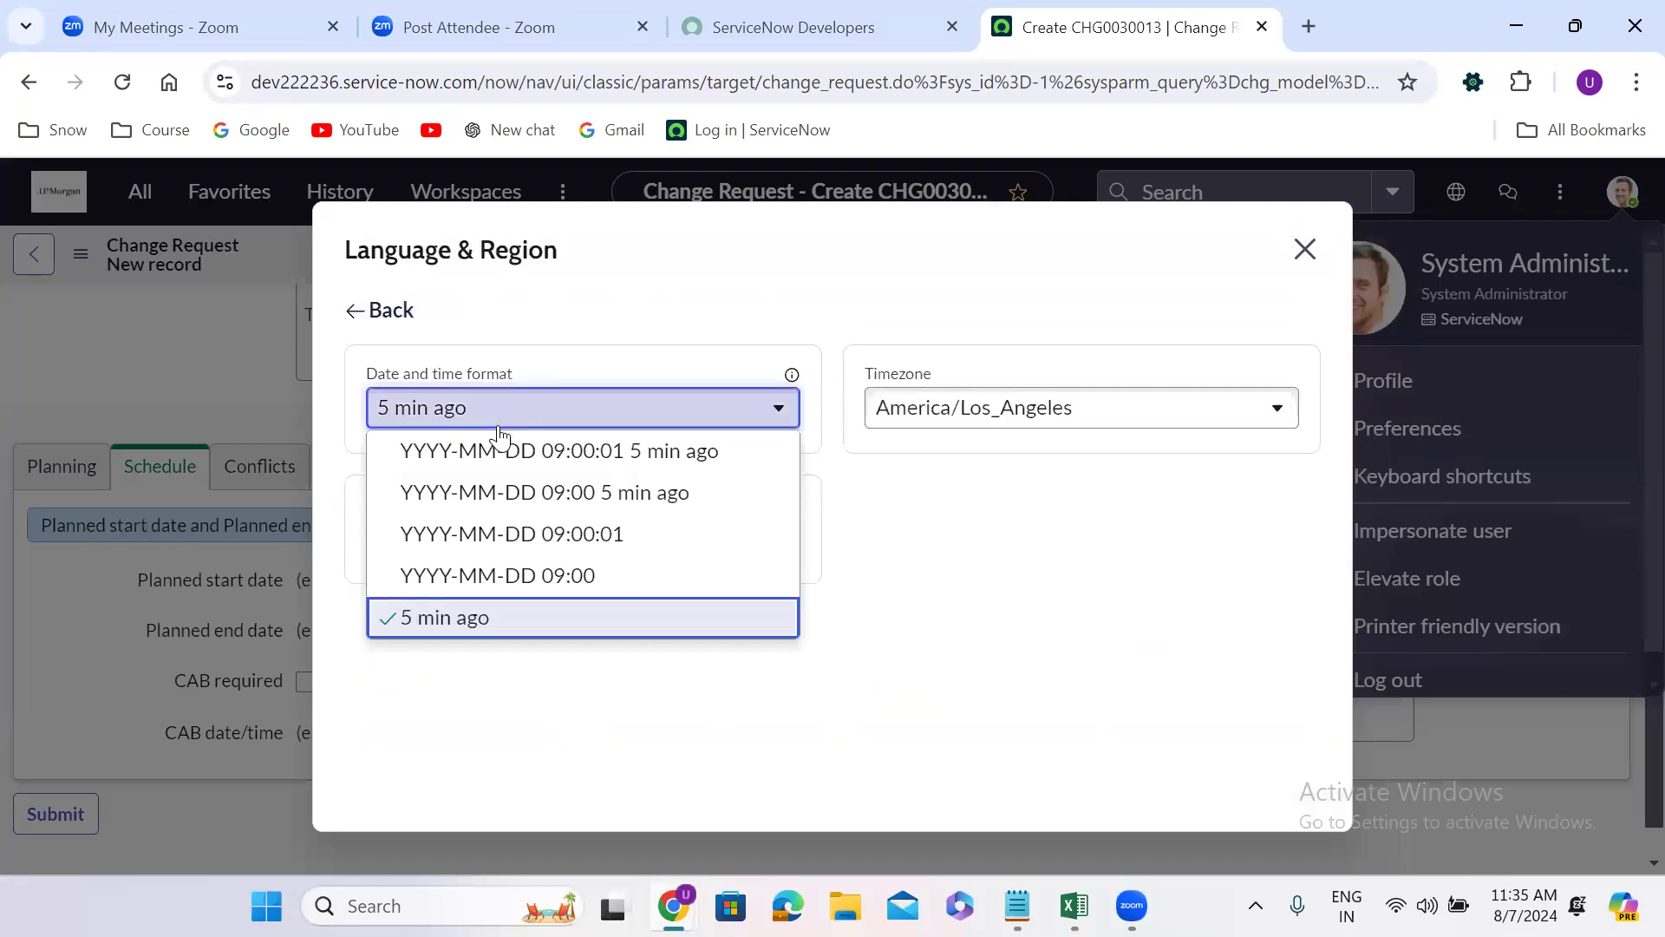
pyautogui.click(508, 453)
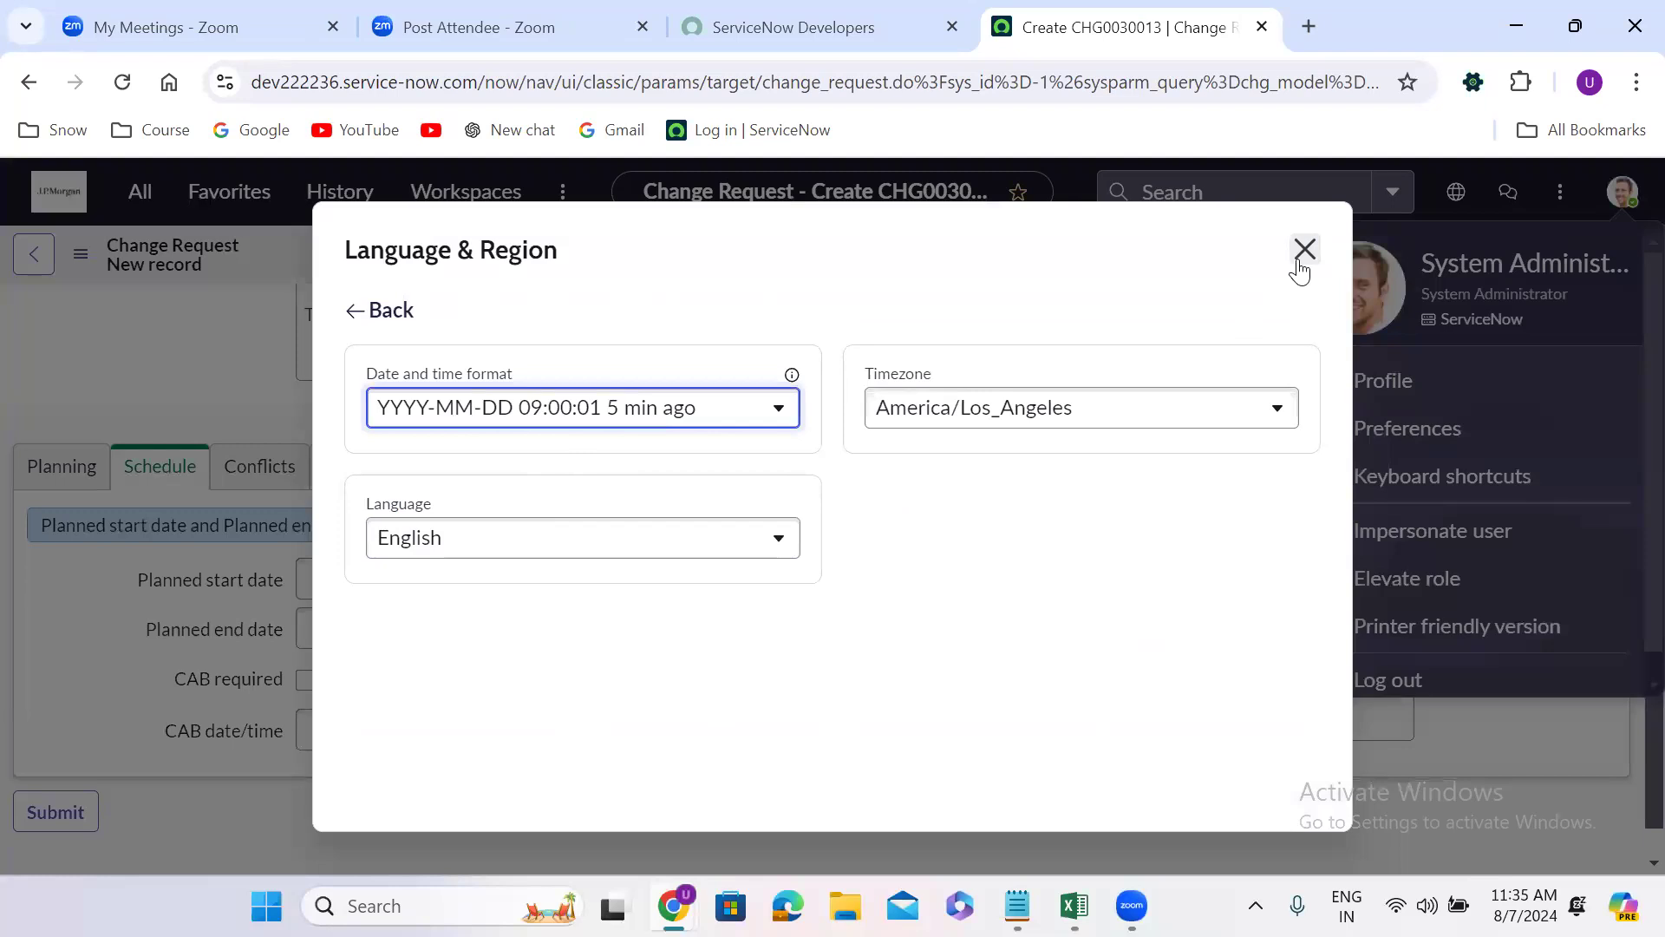
pyautogui.click(1303, 251)
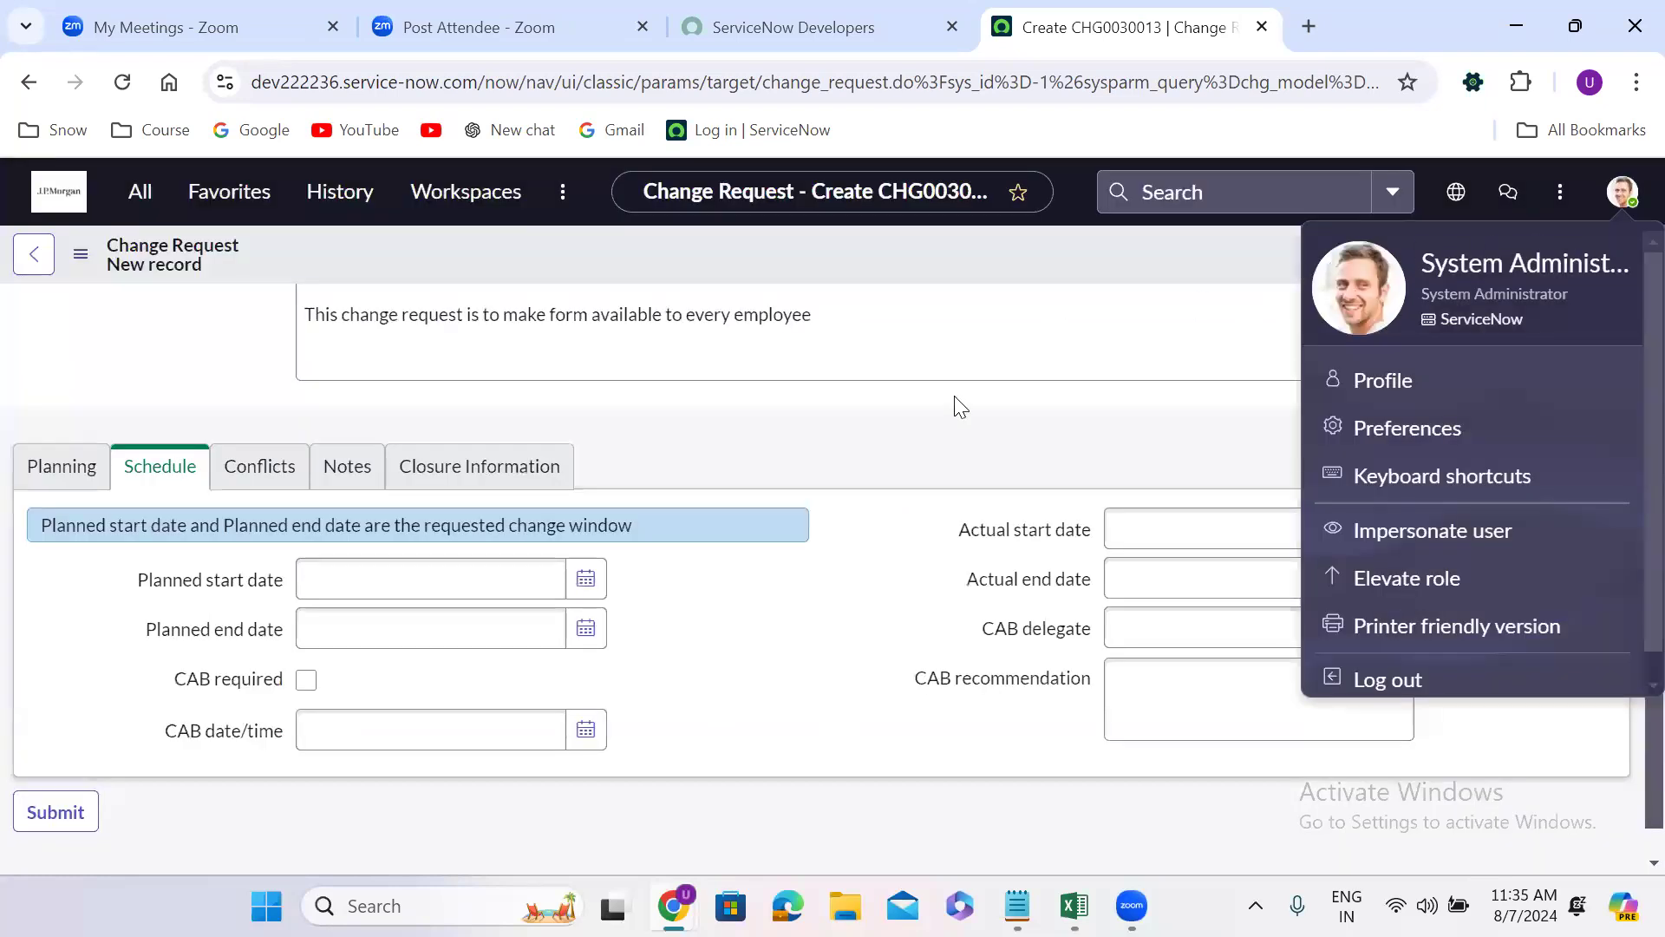
pyautogui.click(1005, 382)
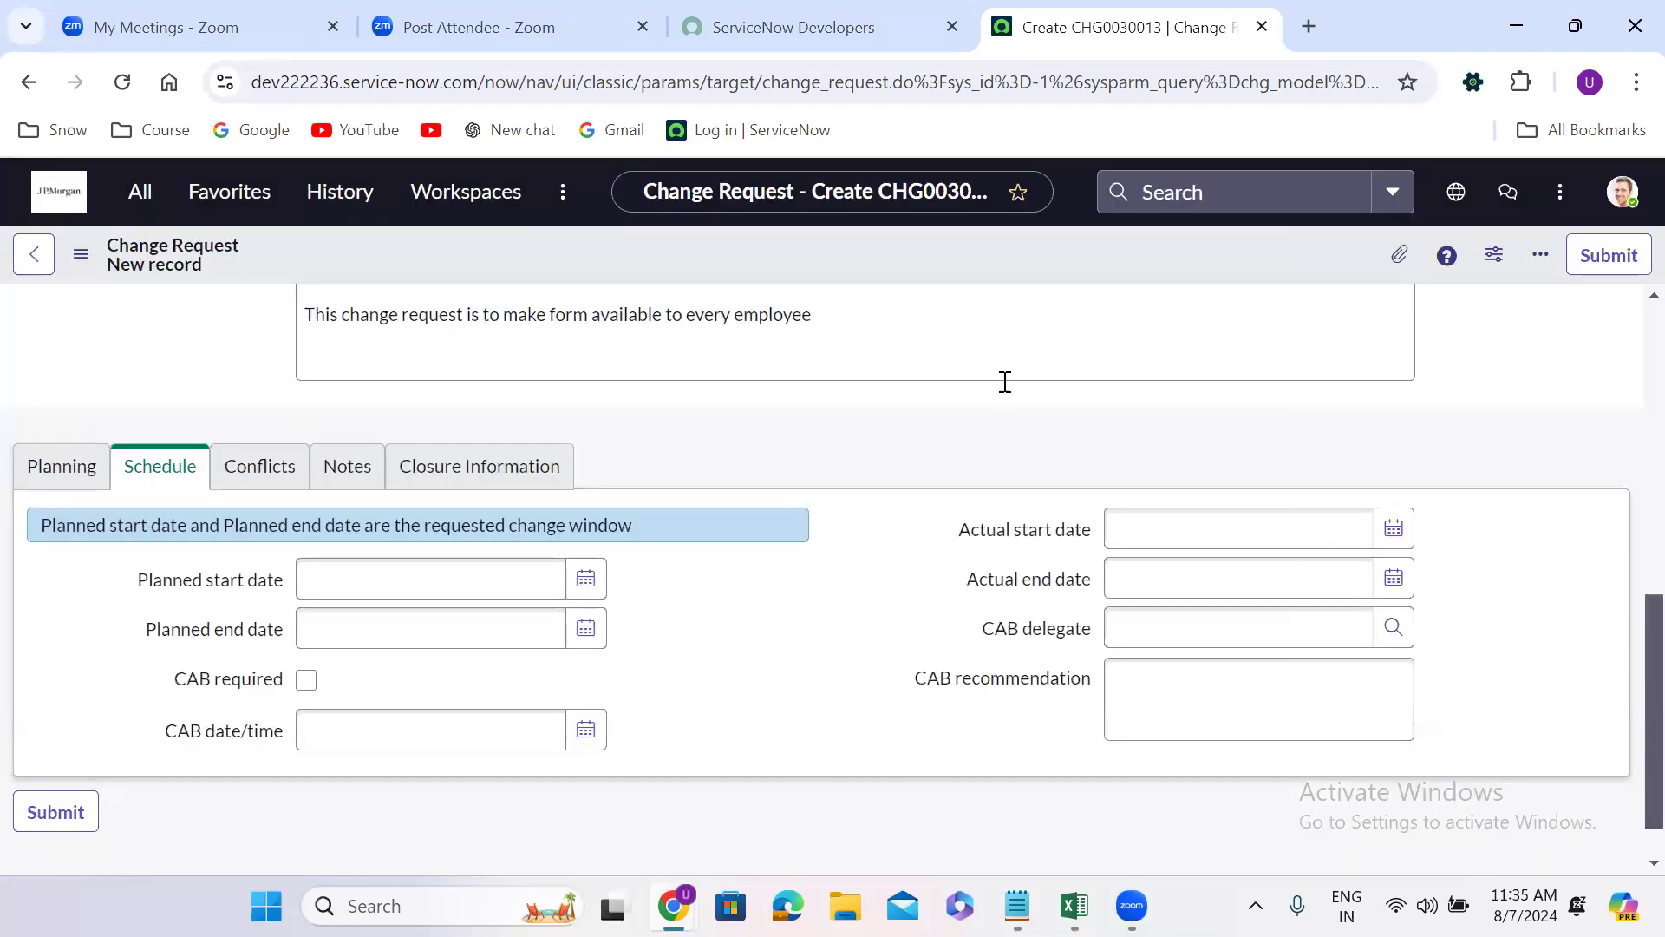
pyautogui.click(587, 580)
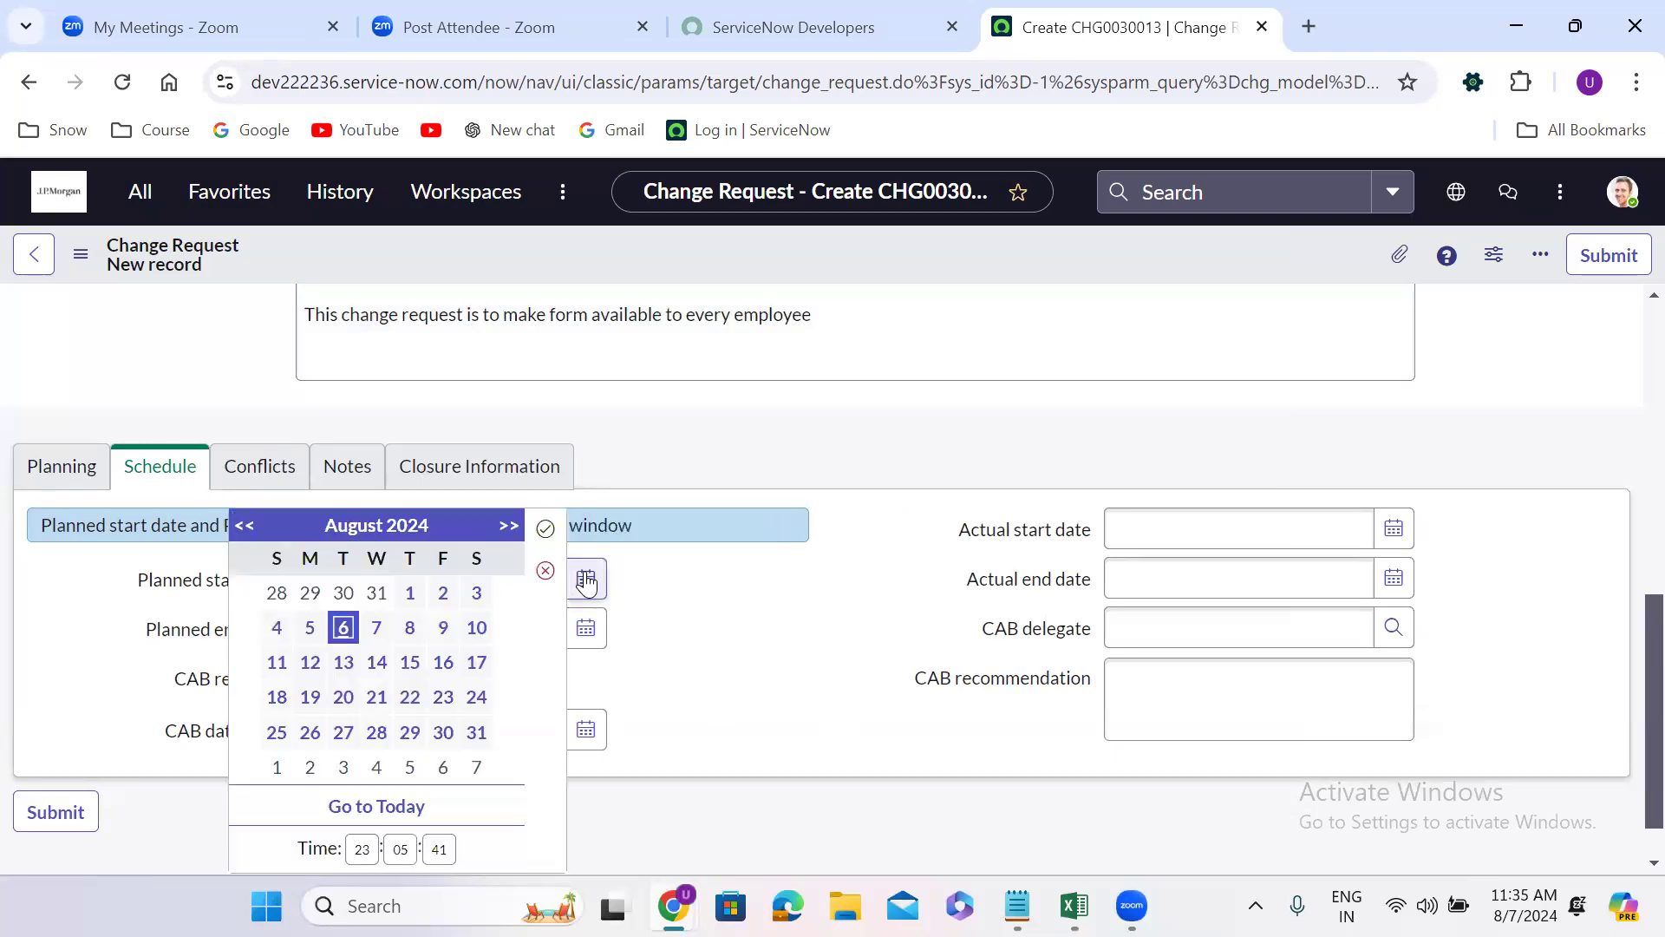
pyautogui.click(476, 663)
pyautogui.click(545, 536)
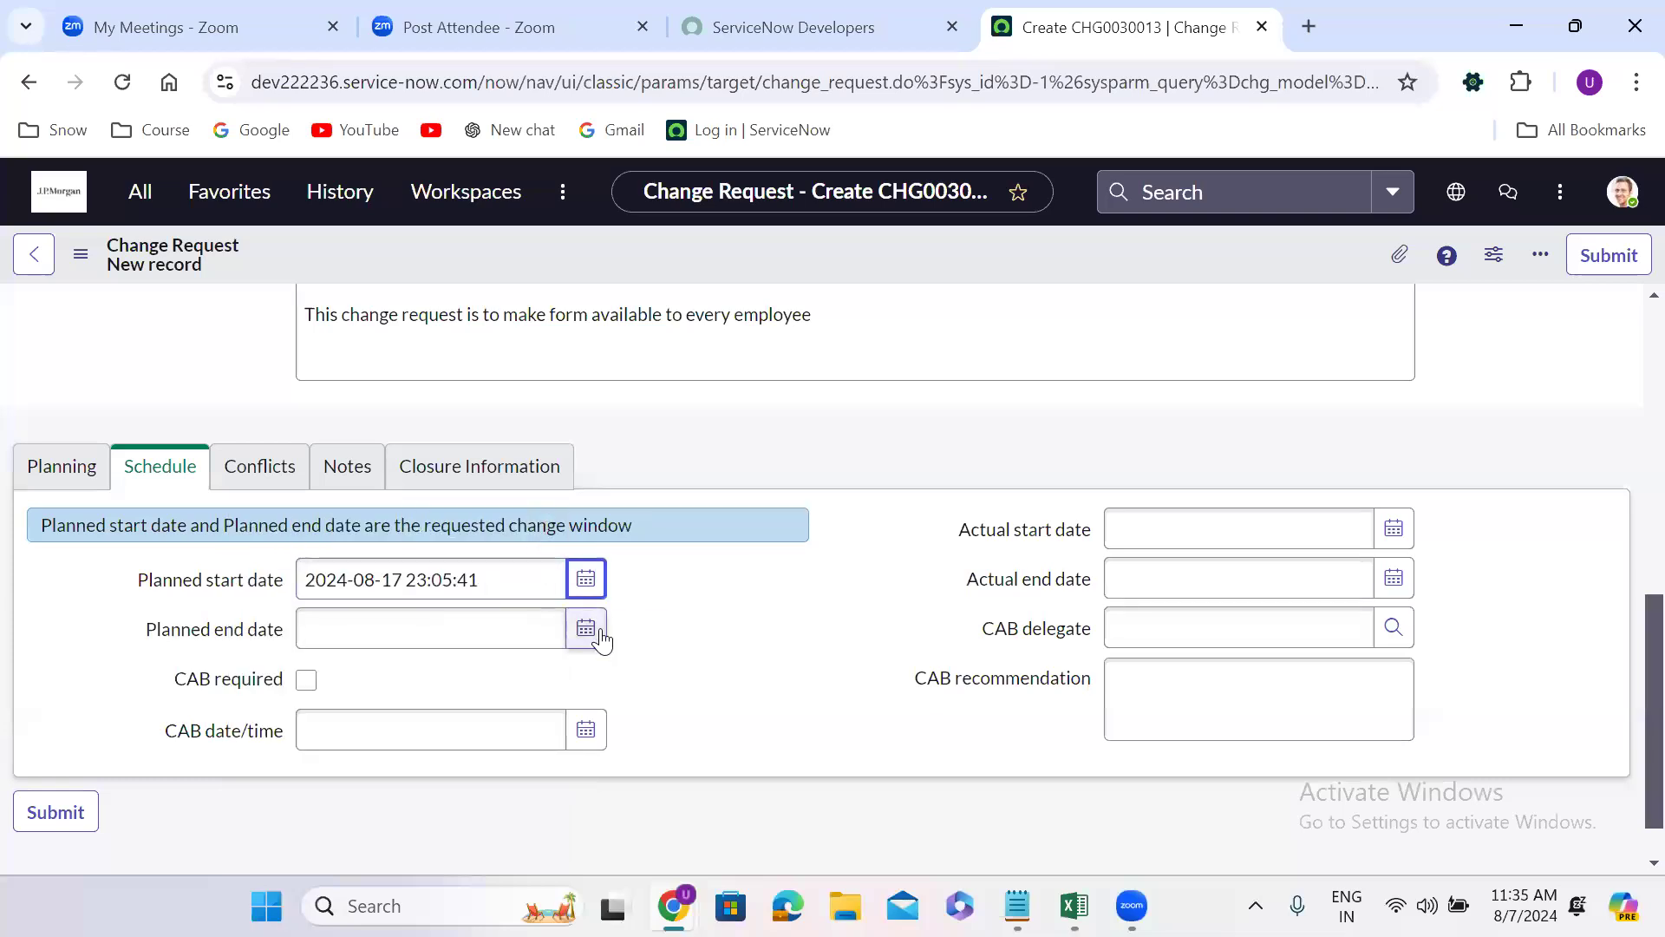
pyautogui.click(590, 630)
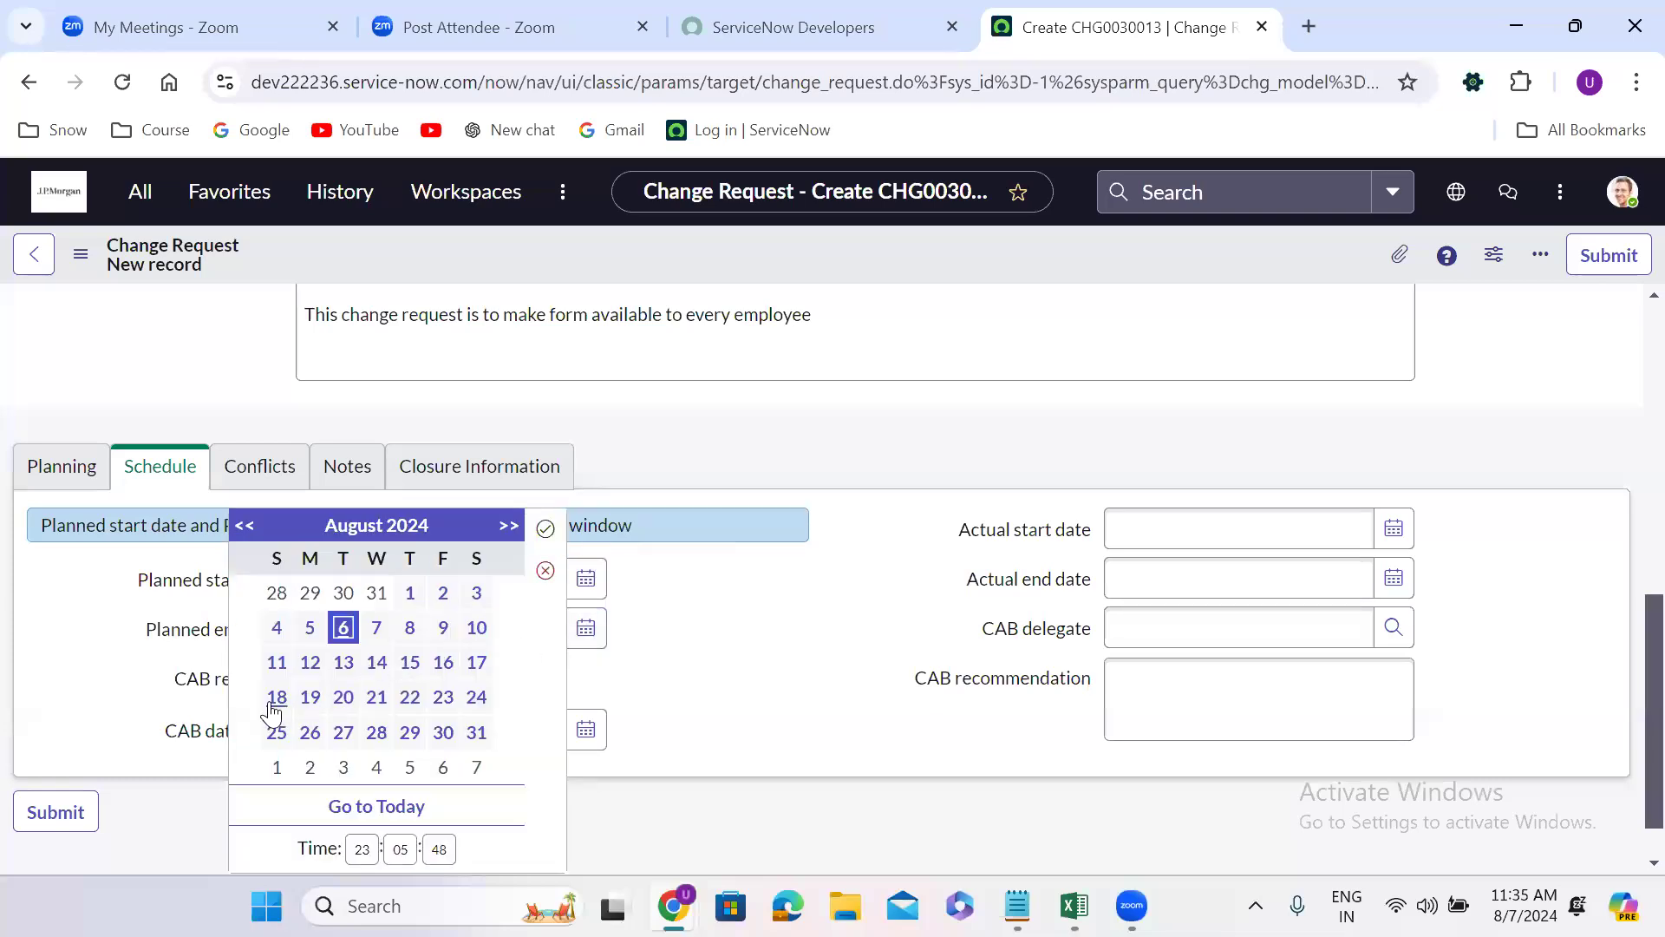
pyautogui.click(276, 698)
pyautogui.click(544, 529)
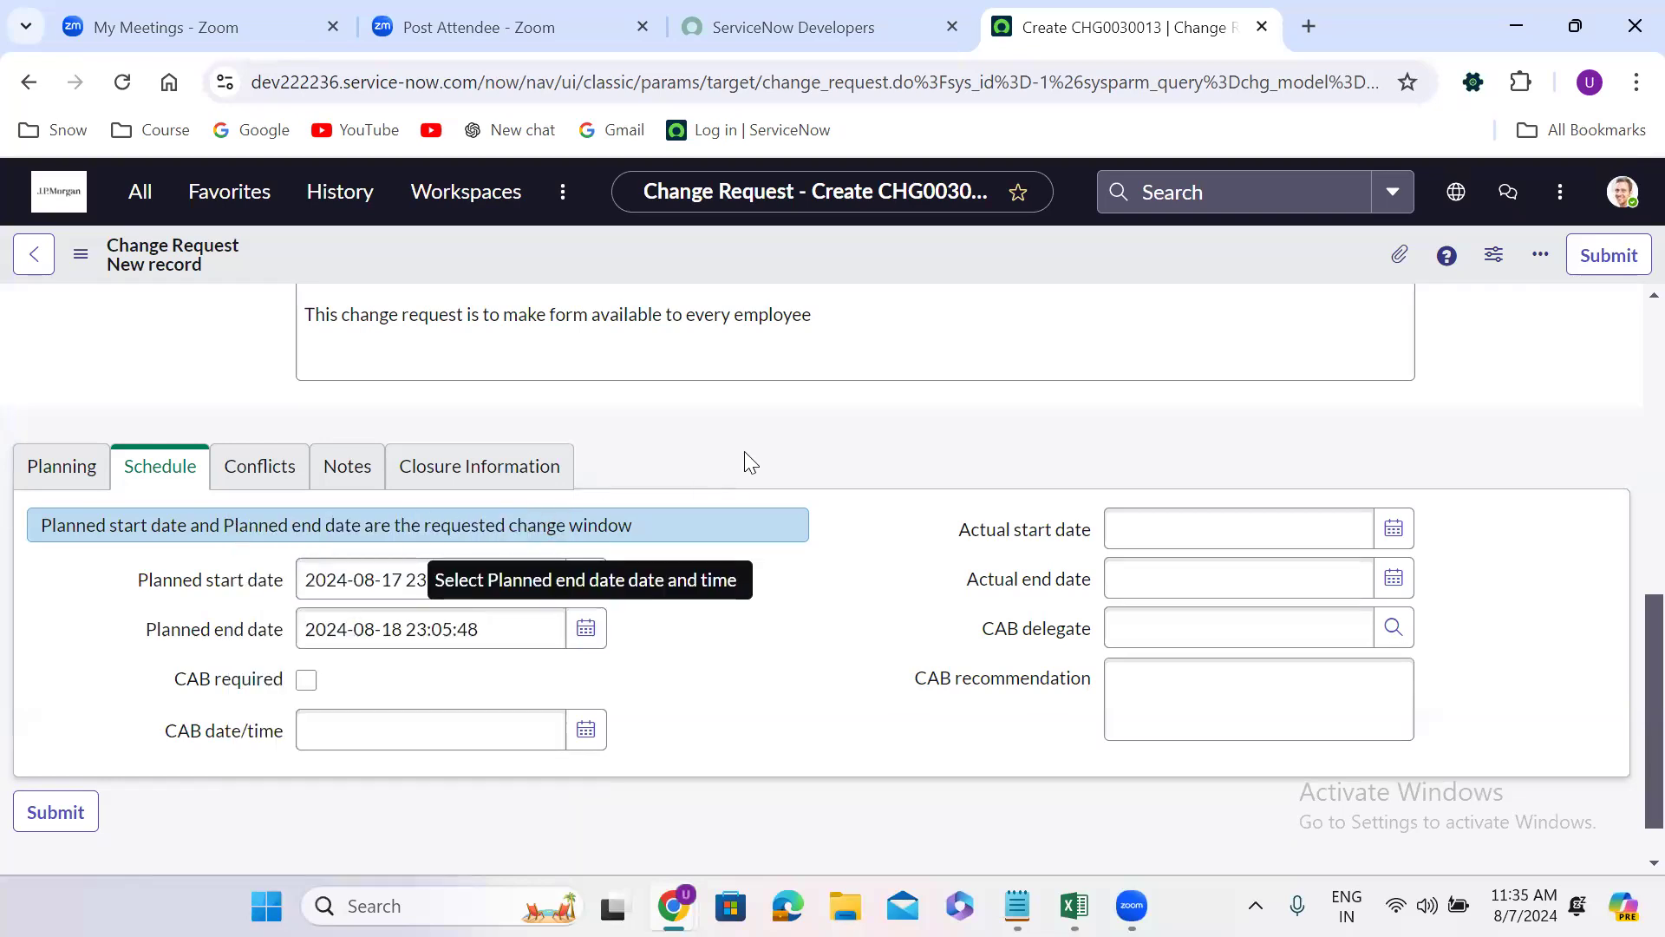
# Step: Save the new change request and stay on its record
pyautogui.scroll(1, 748, 457)
pyautogui.scroll(10, 751, 463)
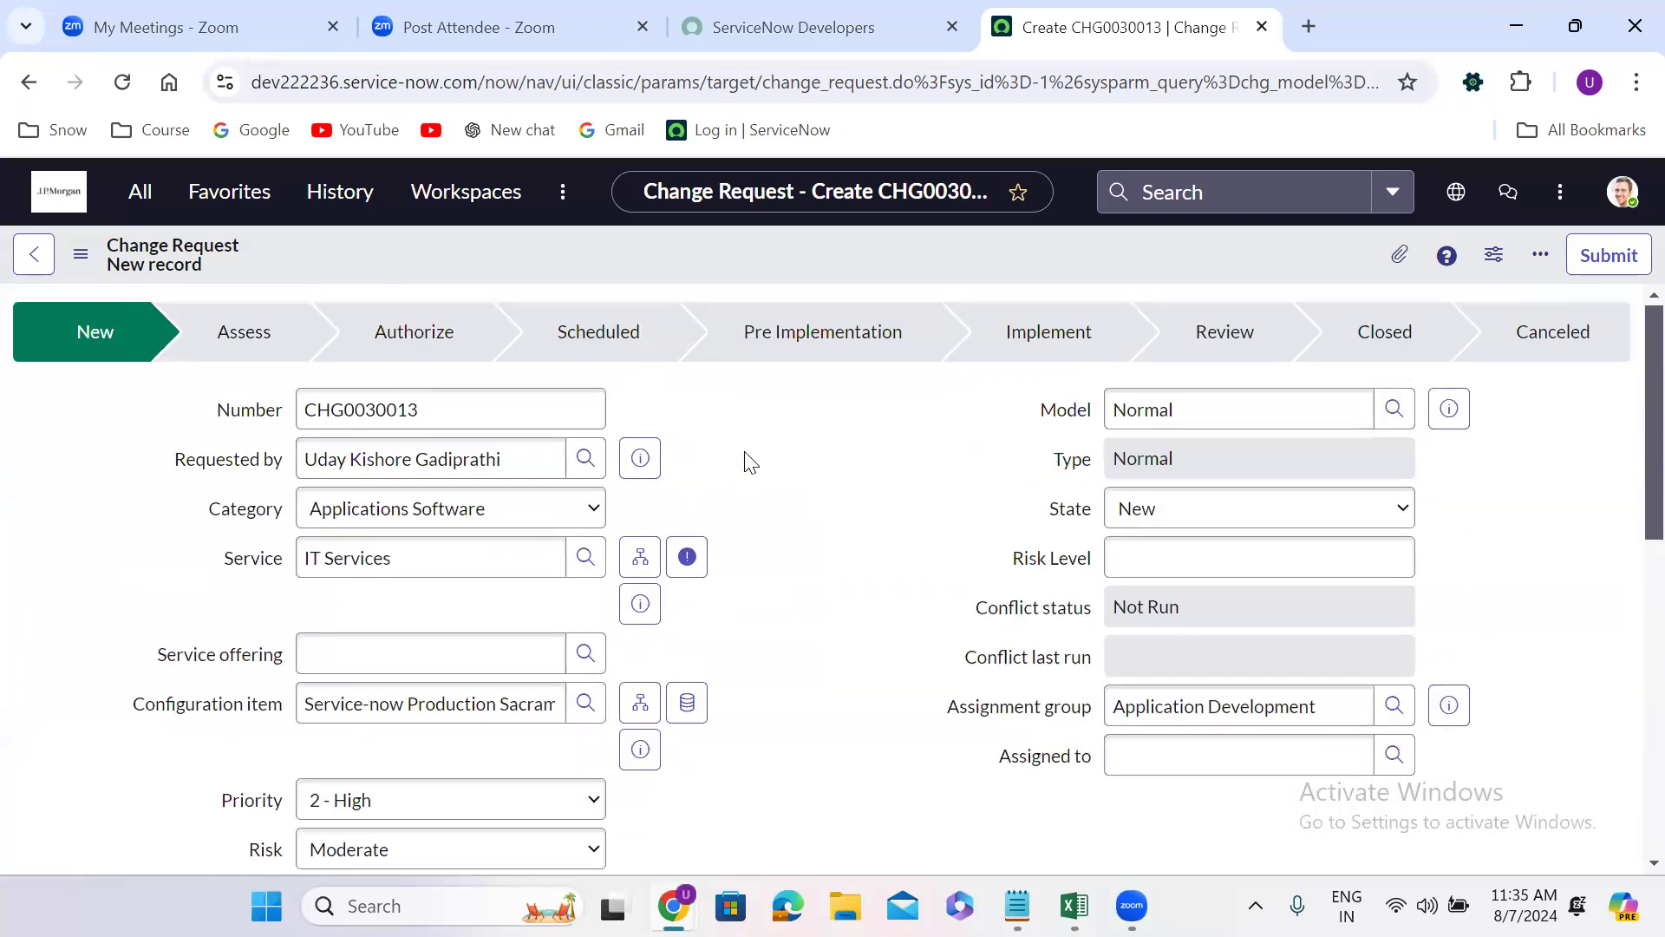
pyautogui.rightClick(766, 243)
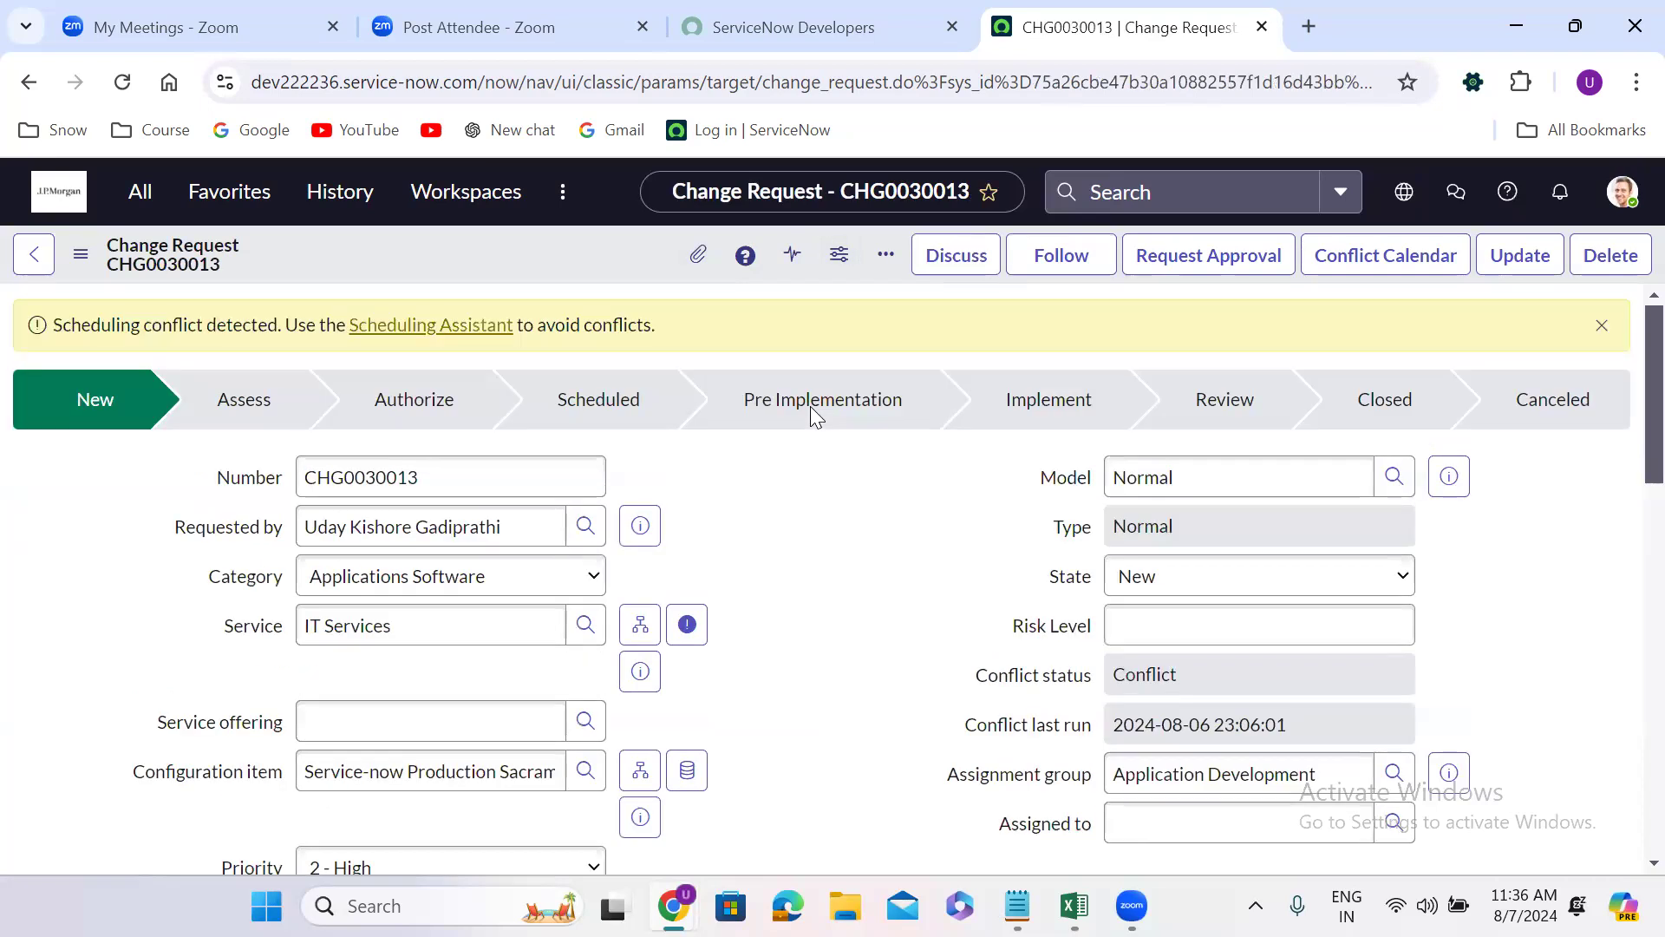
# Step: Review the schedule and the detected conflicts of the saved change request
pyautogui.scroll(-3, 841, 511)
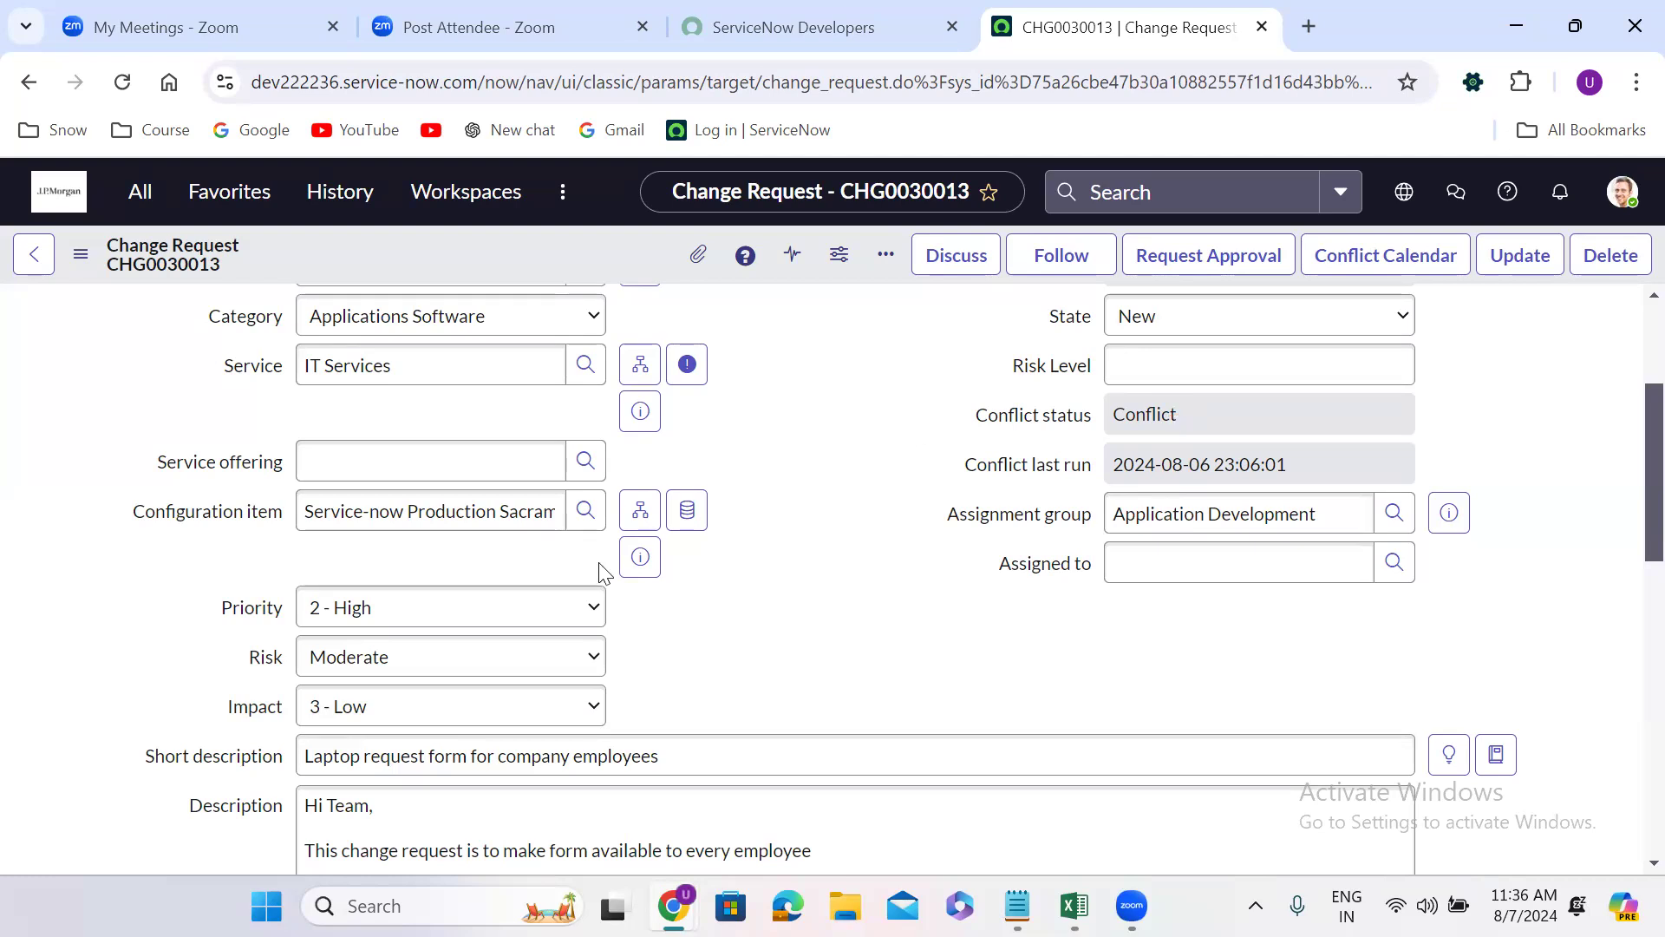
pyautogui.scroll(-10, 707, 626)
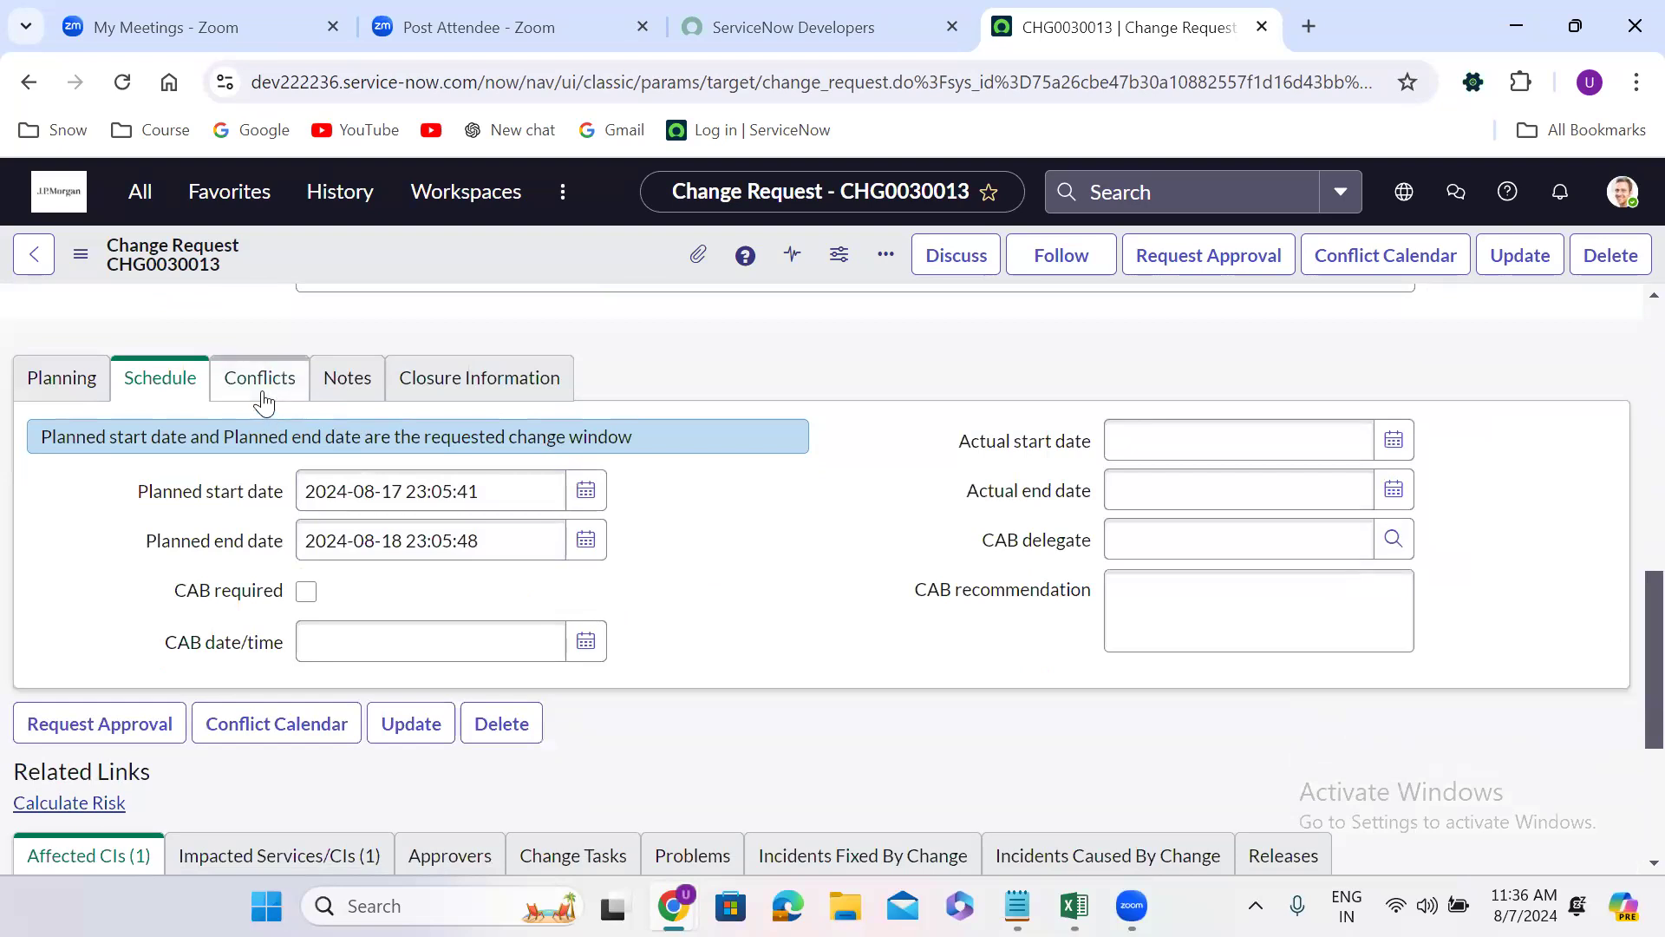
pyautogui.click(262, 392)
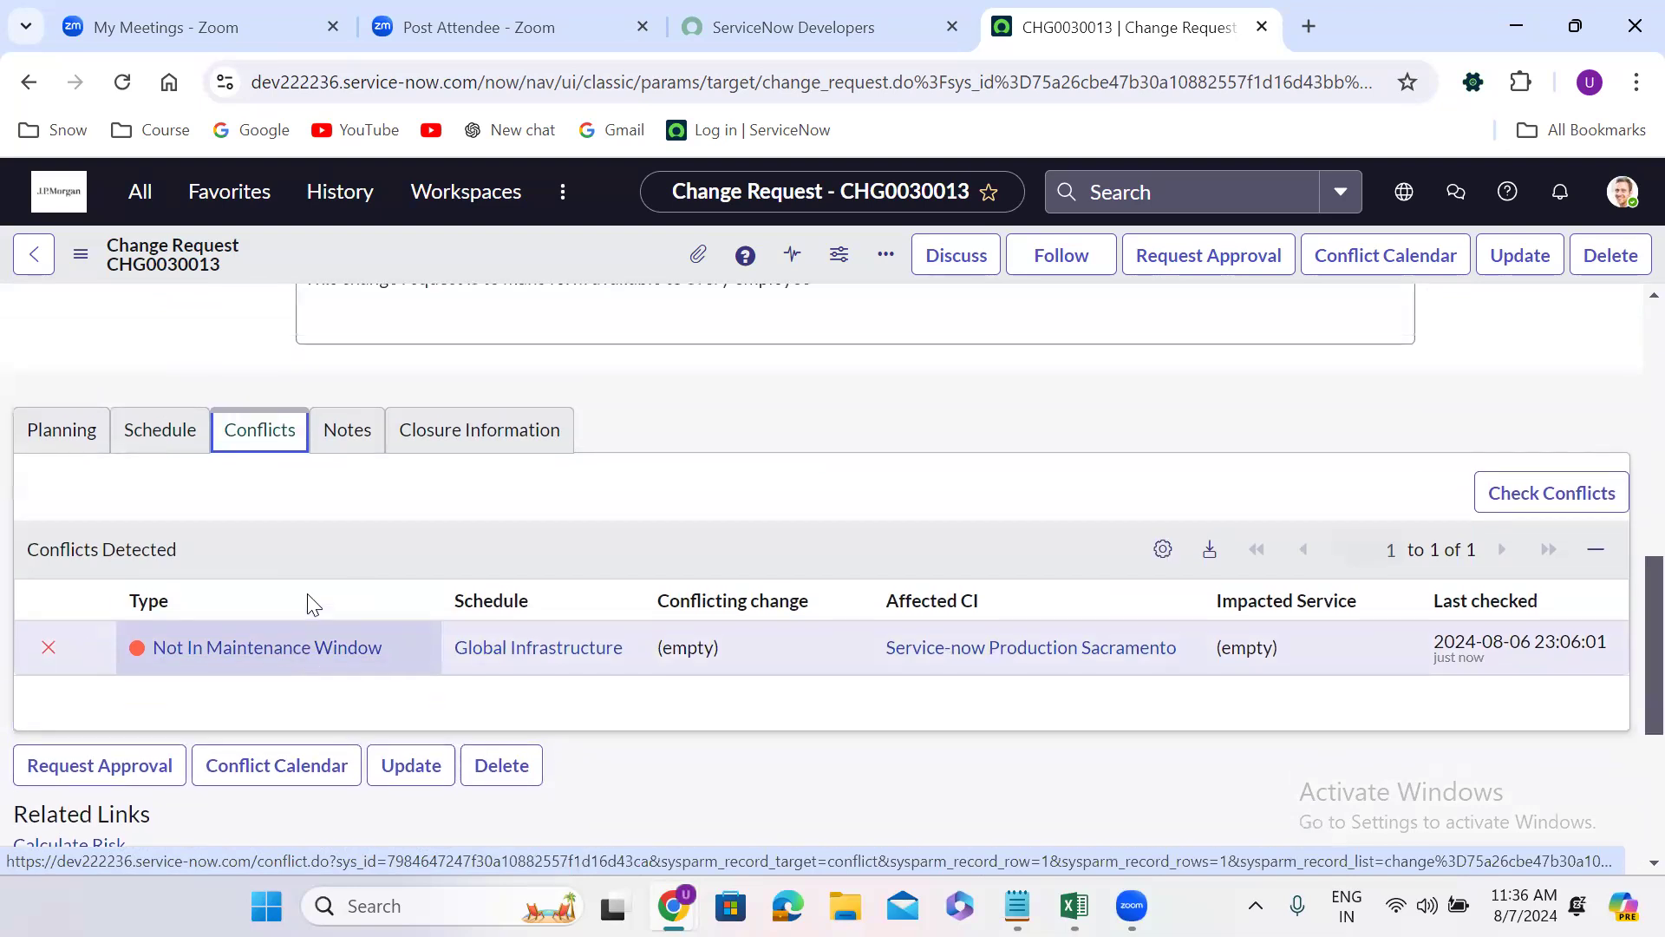
pyautogui.scroll(10, 310, 604)
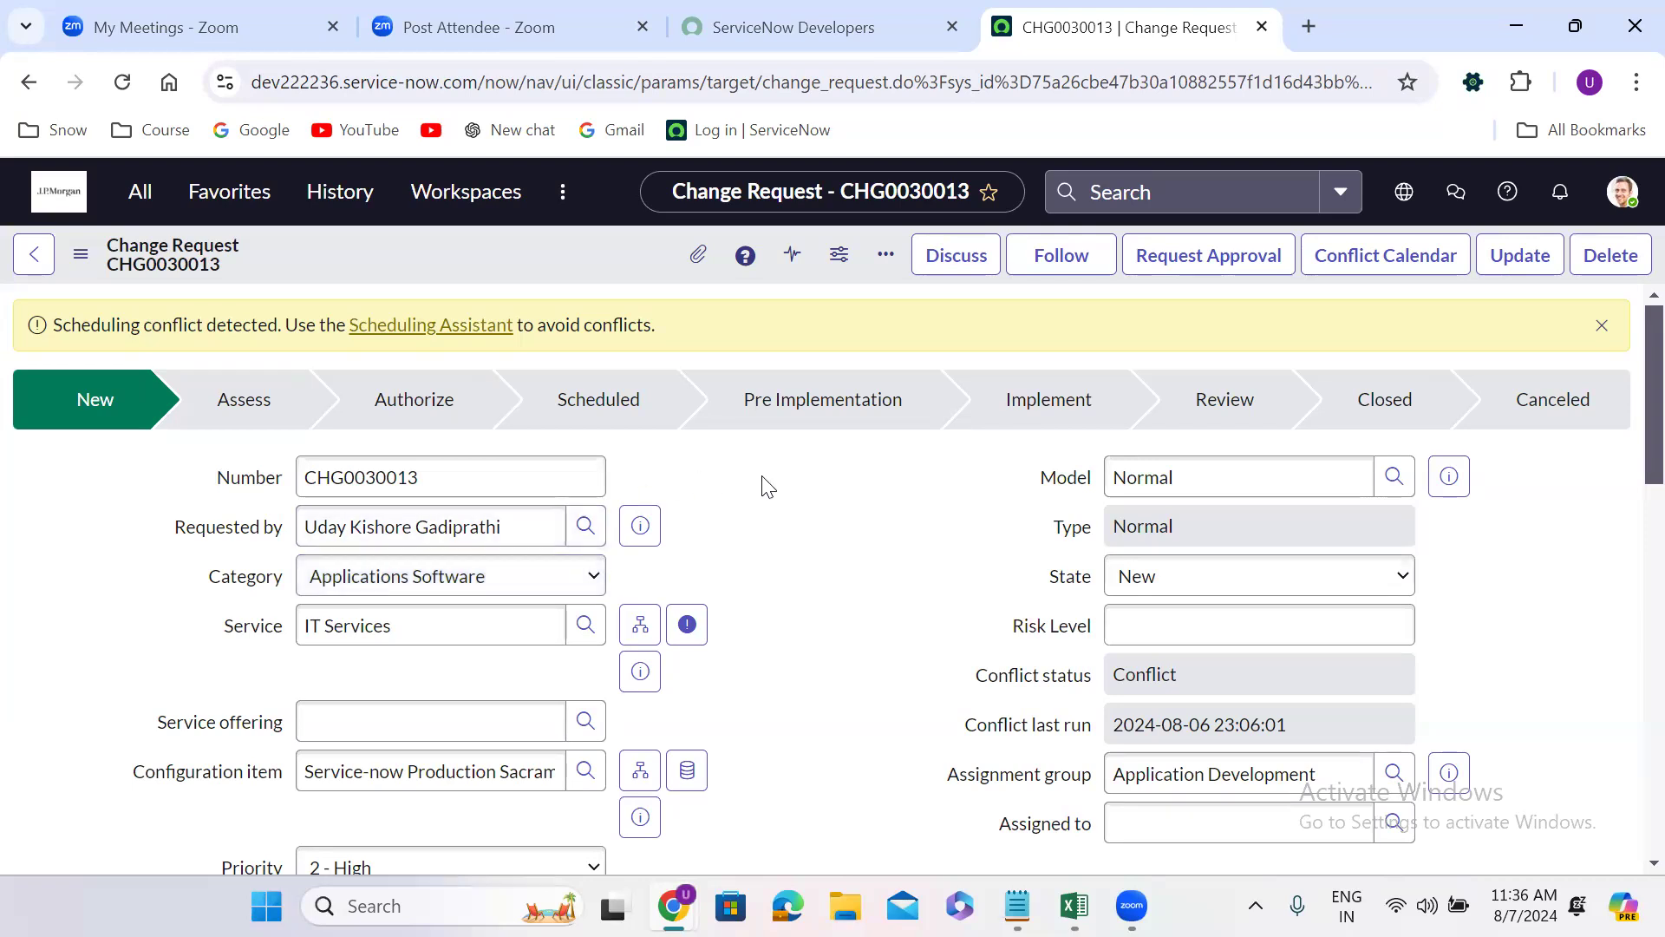
# Step: Check the assignment group of the change request and request approval for the change
pyautogui.click(1195, 254)
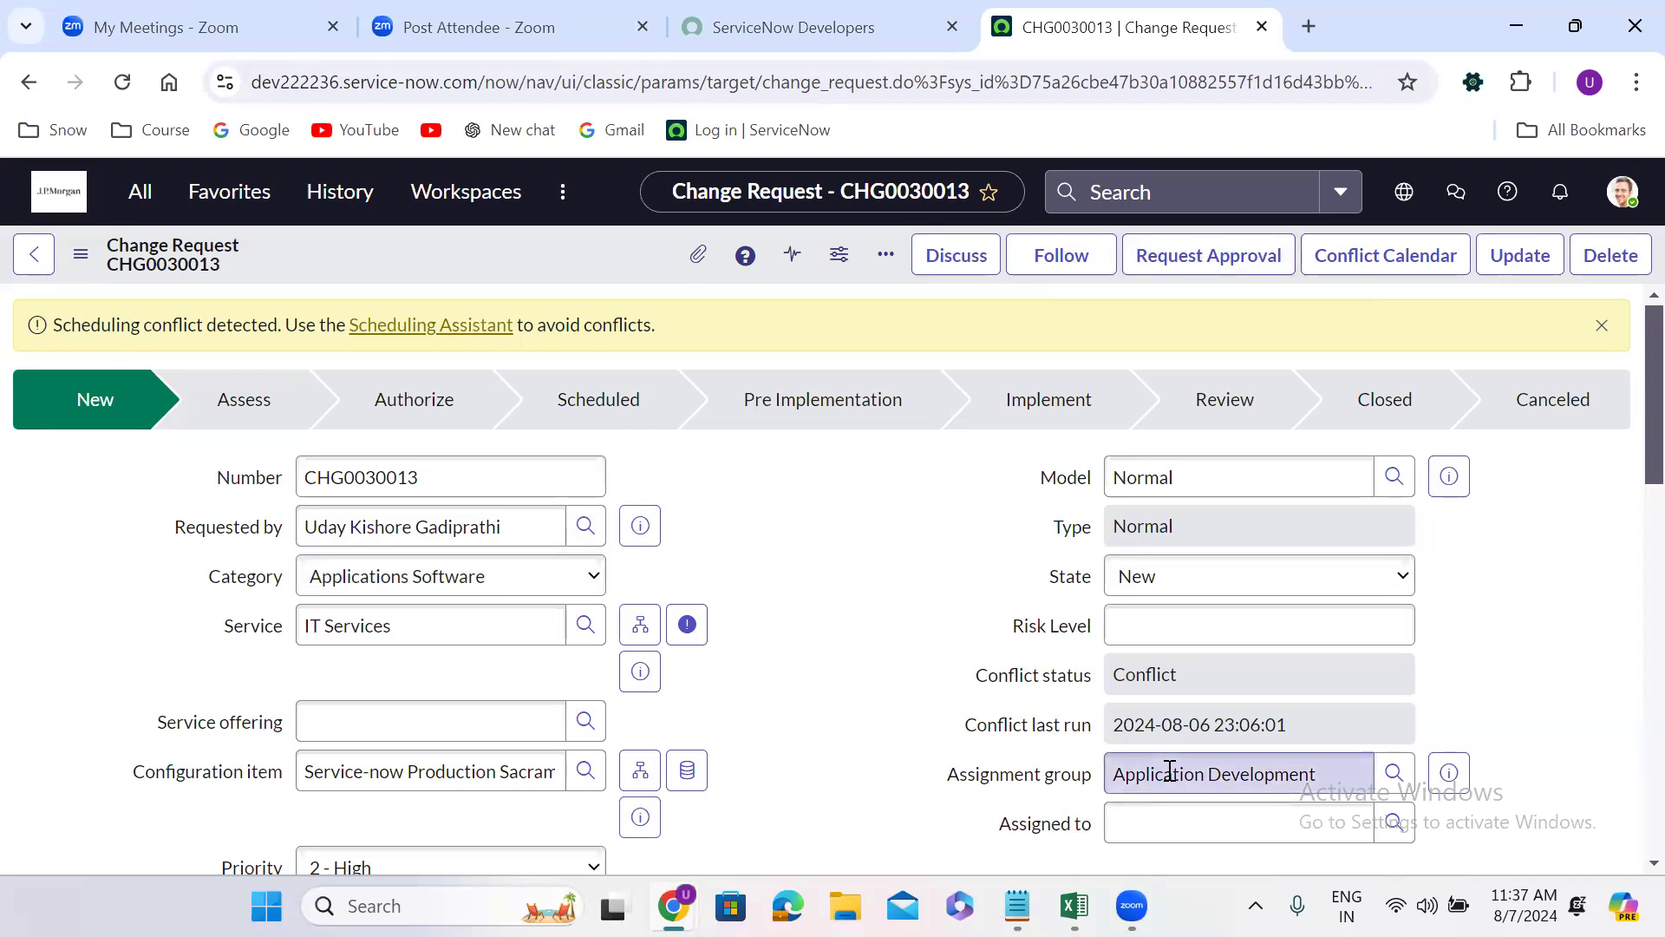
pyautogui.scroll(-1, 1483, 659)
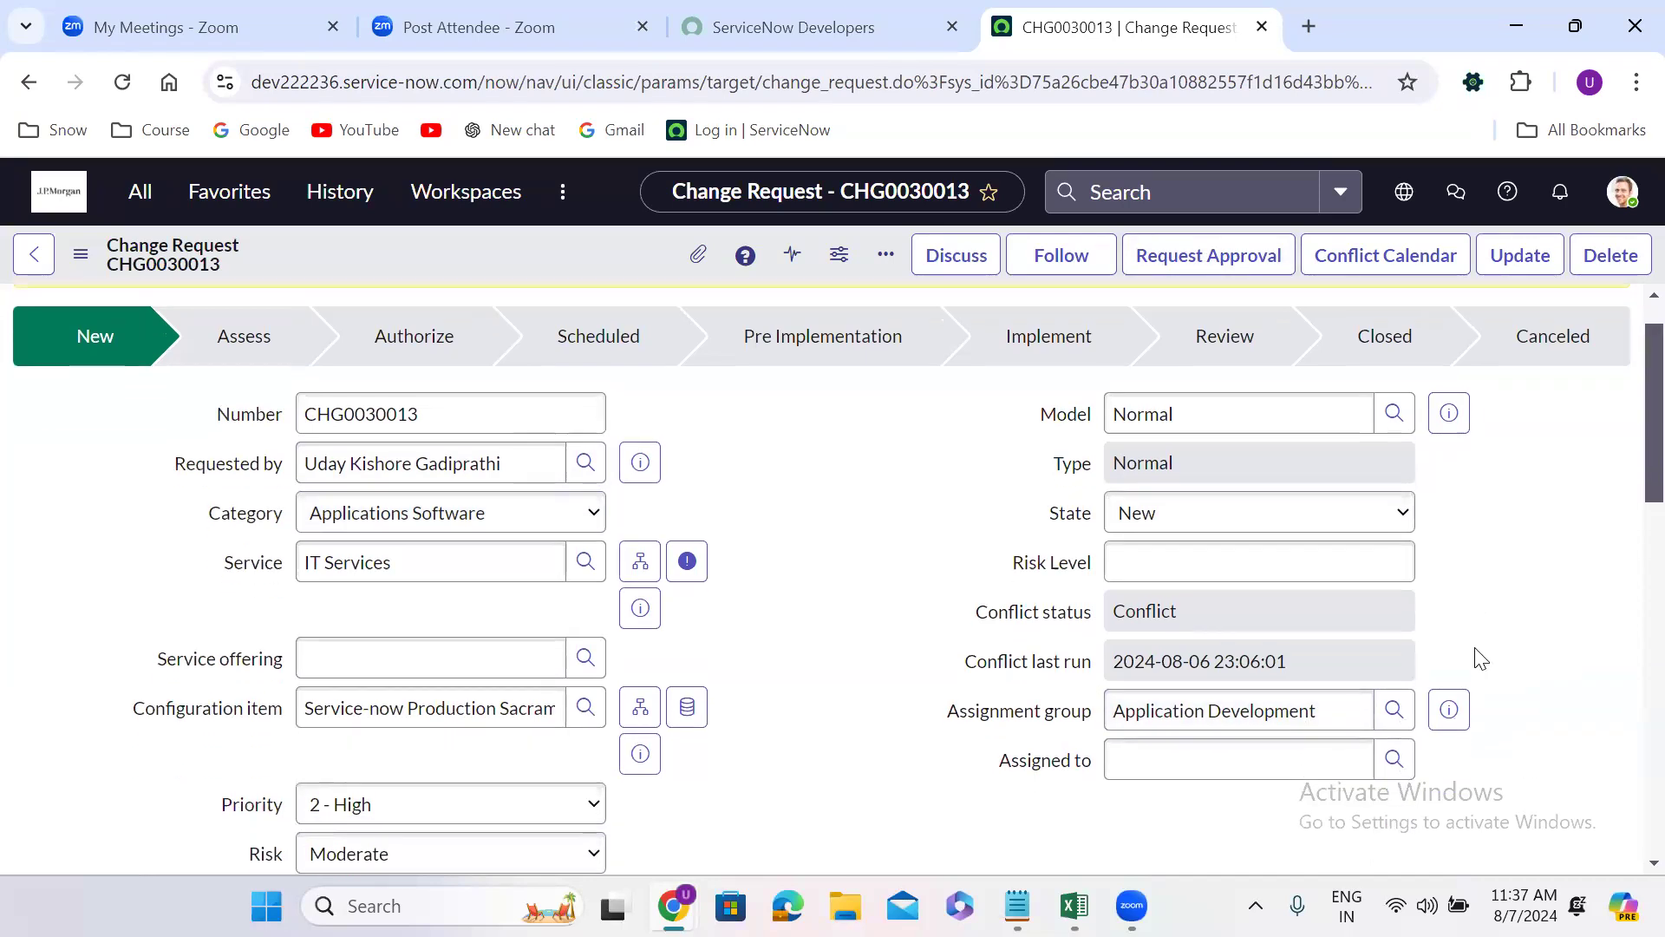
pyautogui.tripleClick(1207, 666)
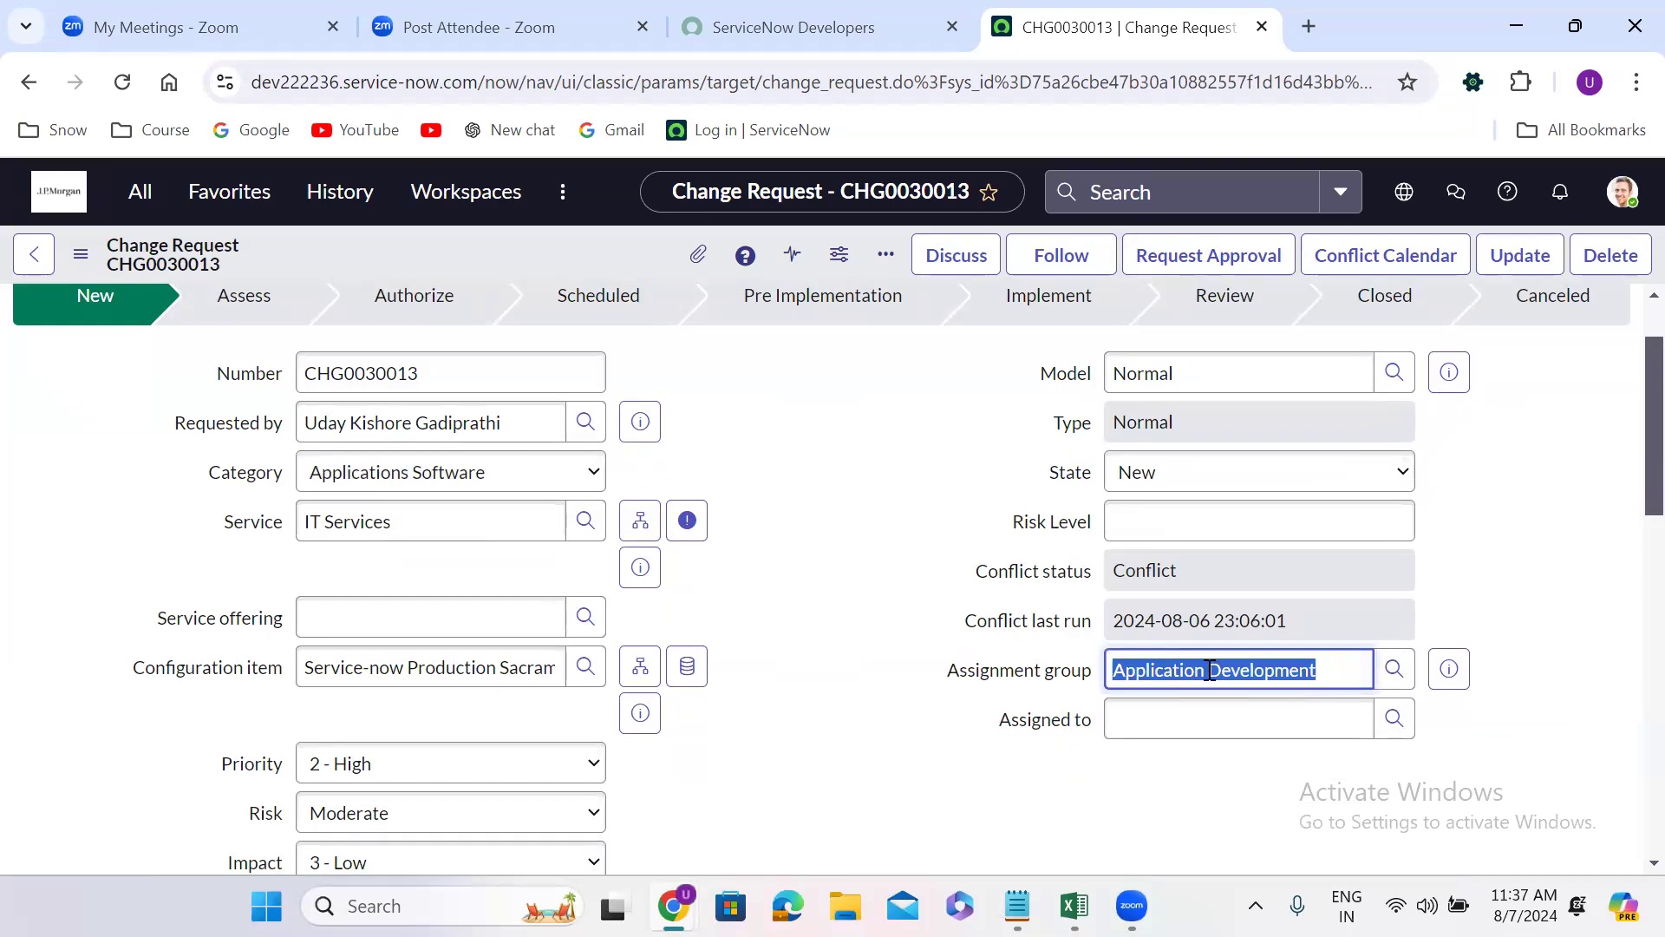
pyautogui.click(1214, 258)
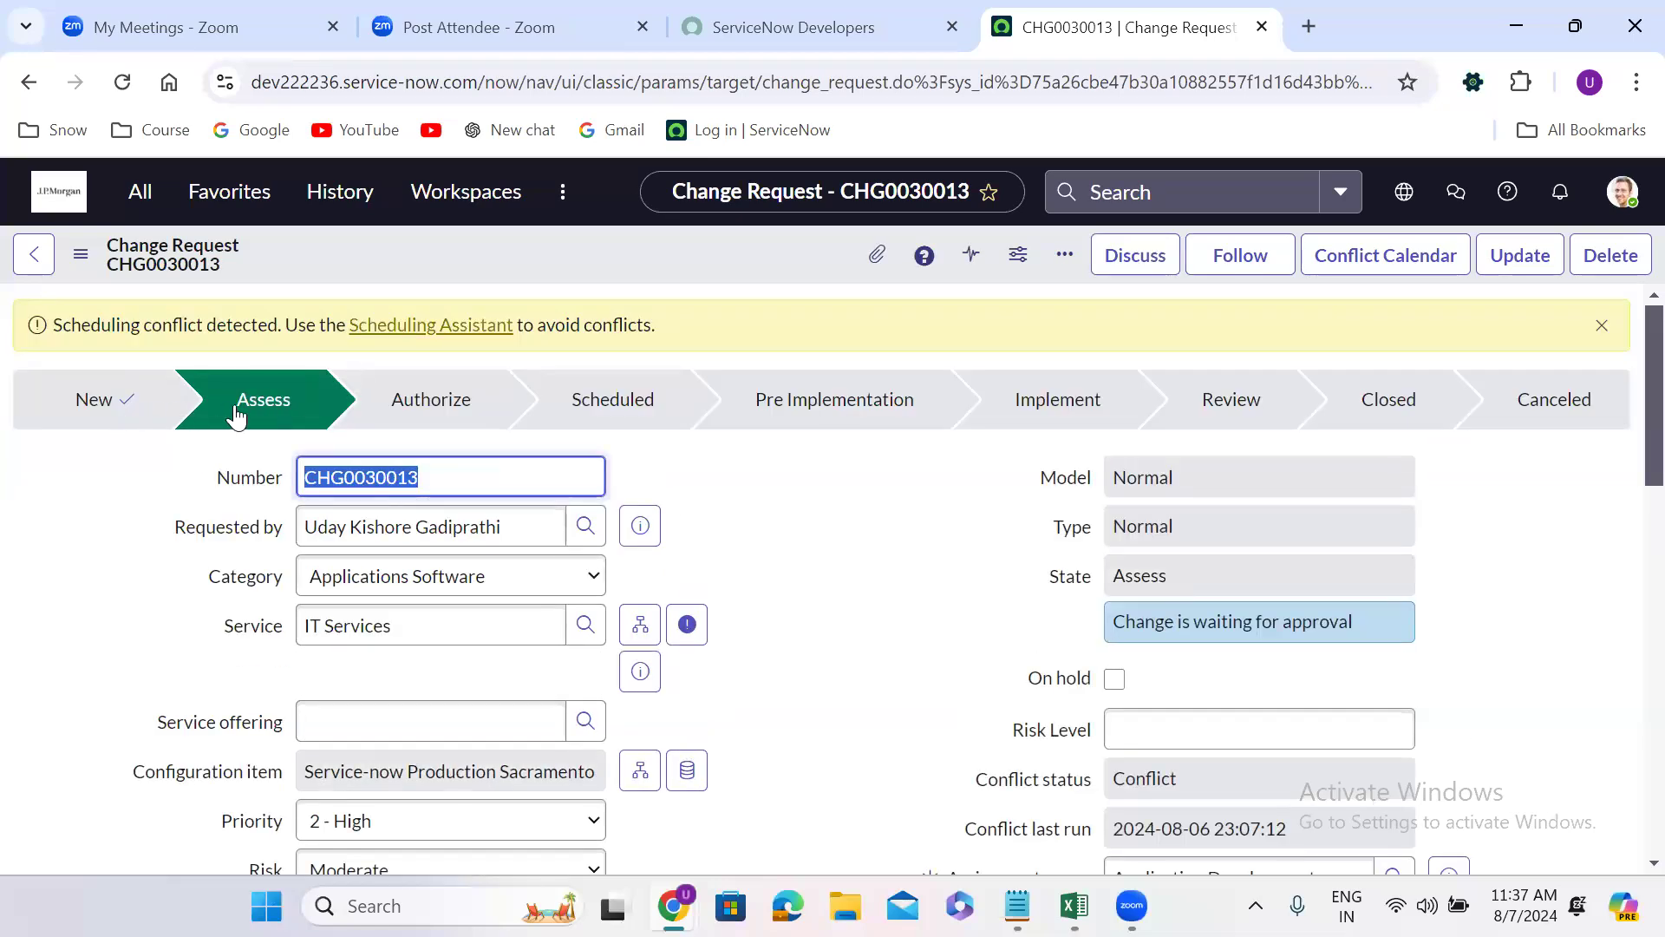
# Step: Approve the first requested approval from the Application Development group in the change request's approver list and dismiss the notification
pyautogui.scroll(-15, 794, 558)
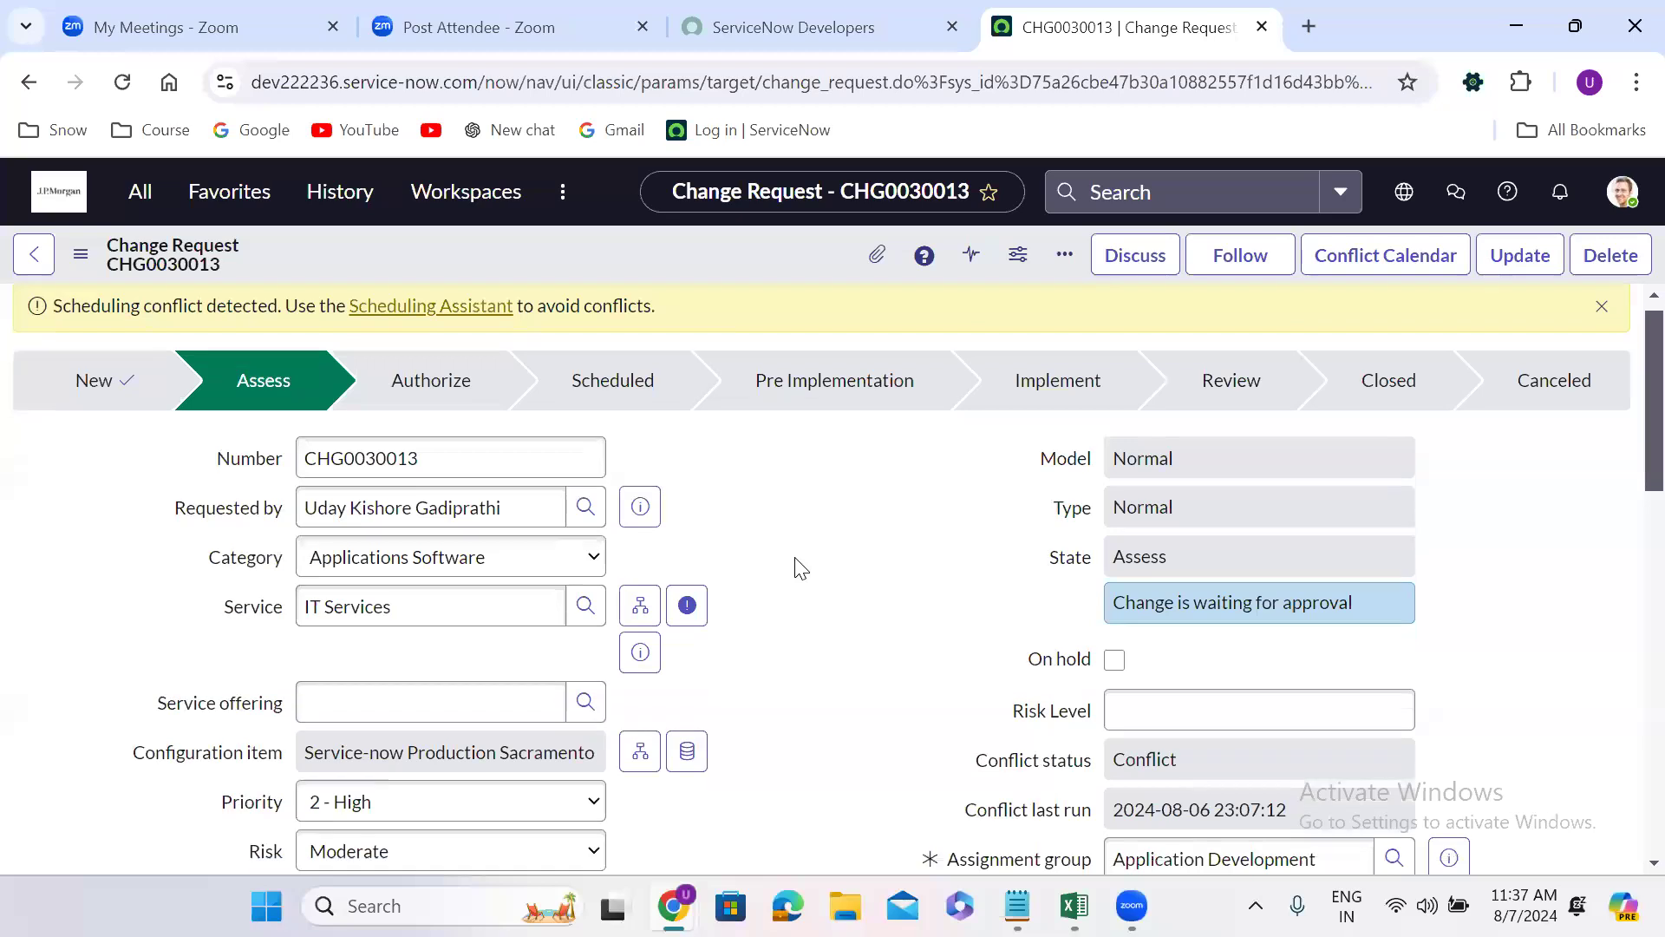
pyautogui.scroll(-3, 795, 557)
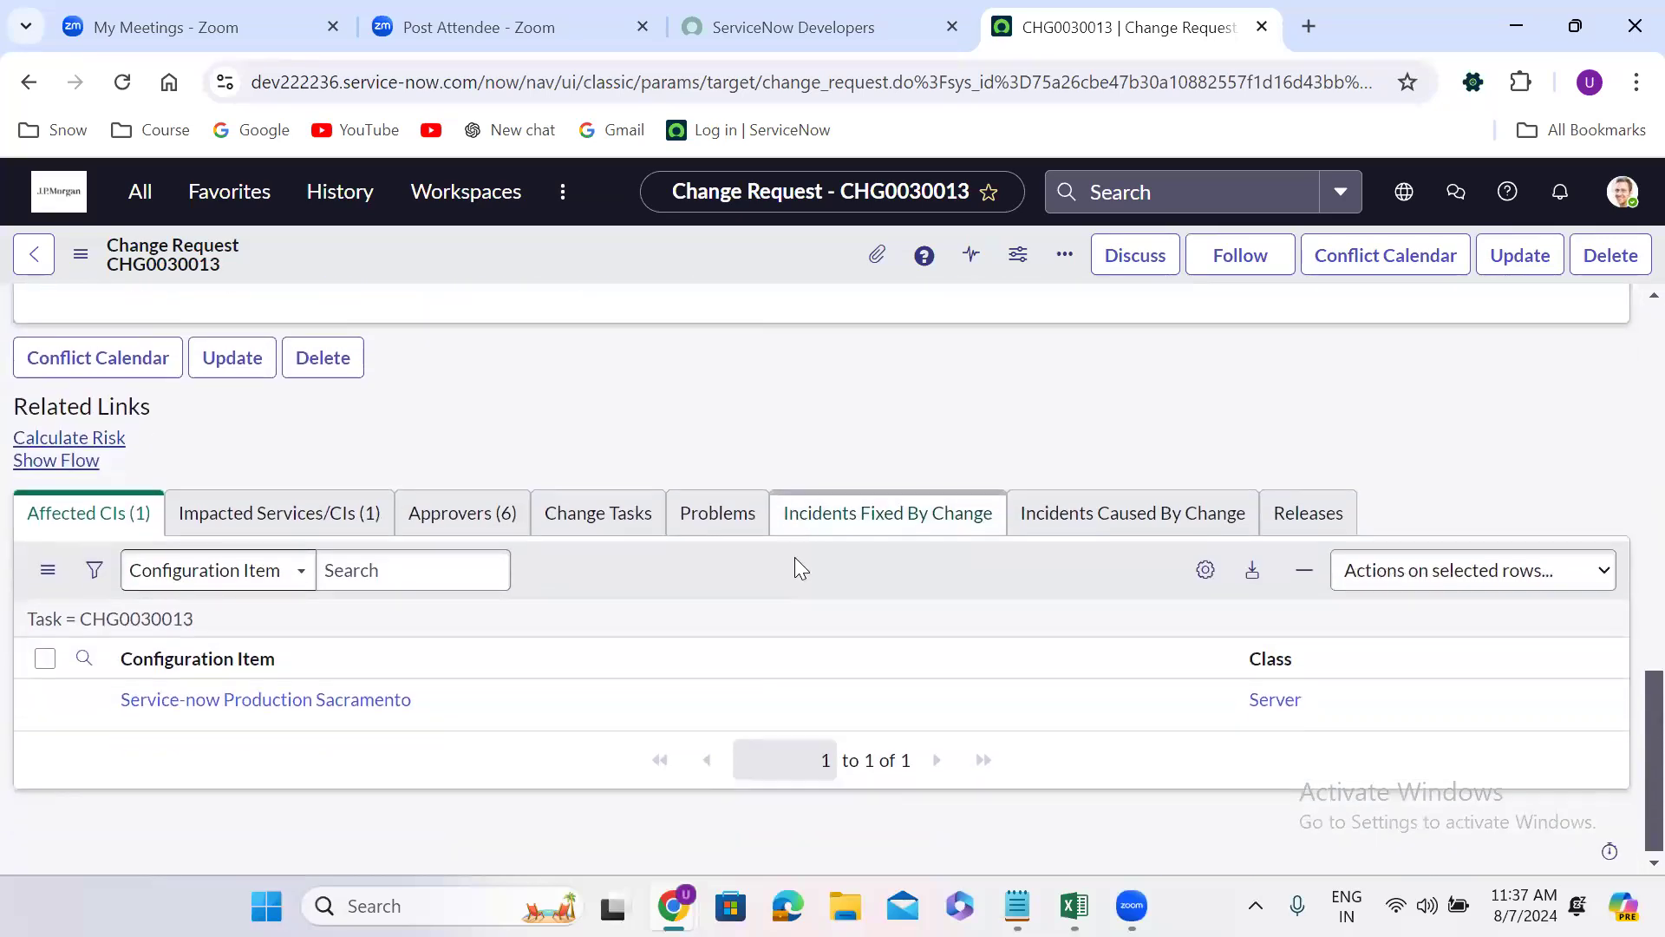
pyautogui.click(483, 510)
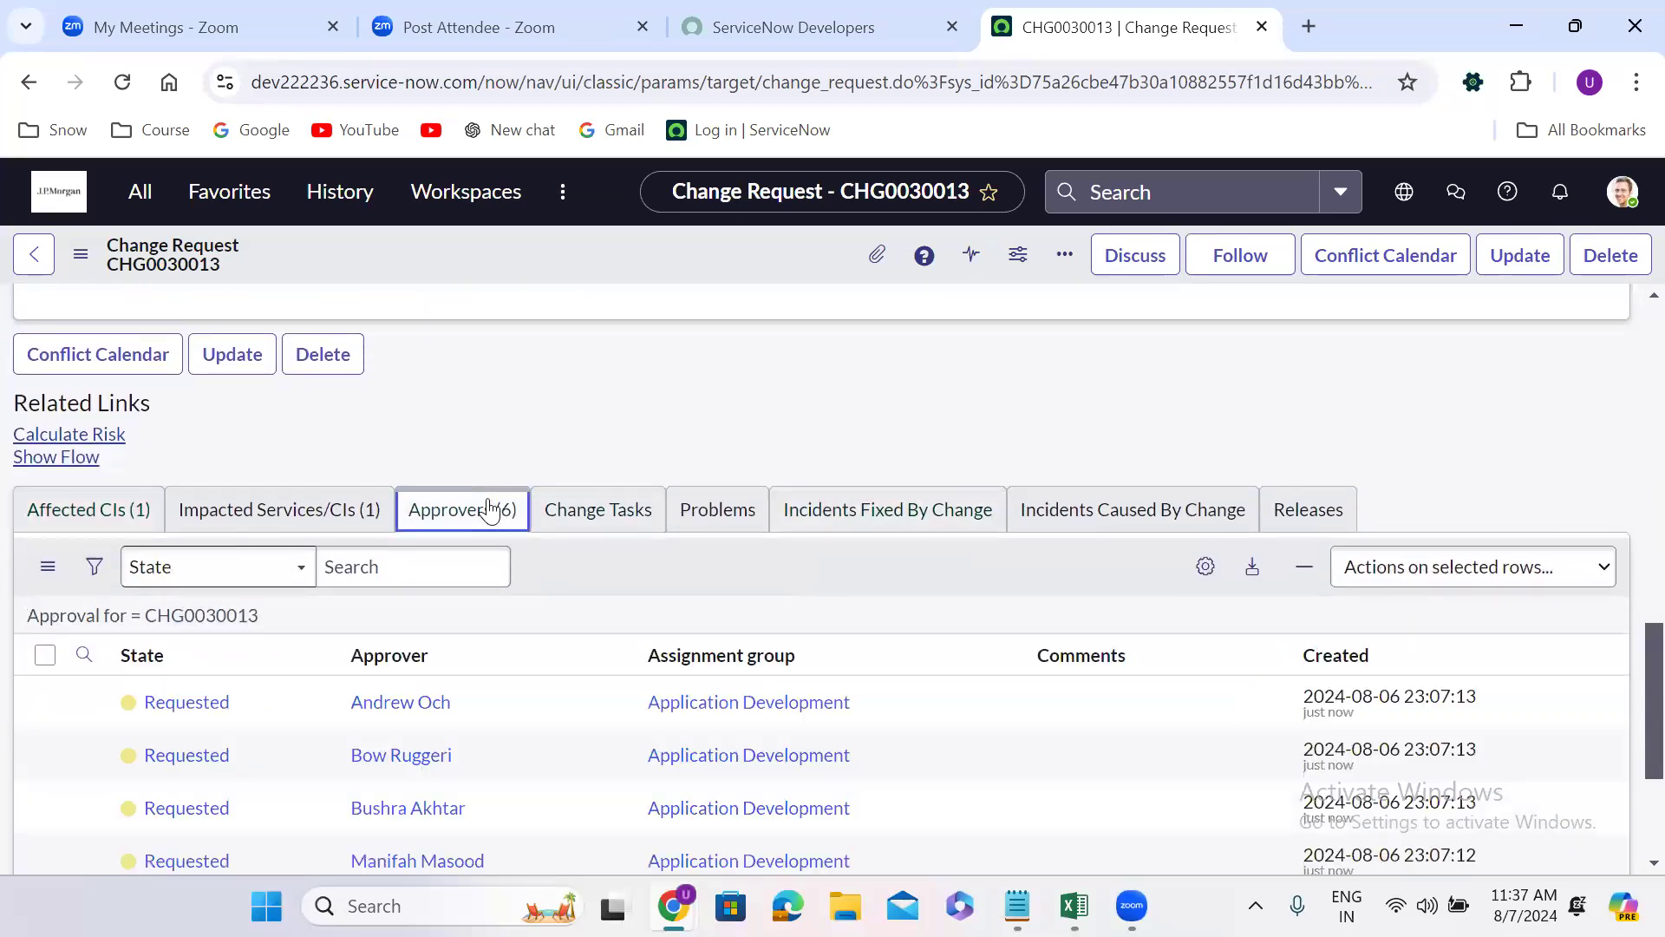
pyautogui.scroll(-2, 527, 586)
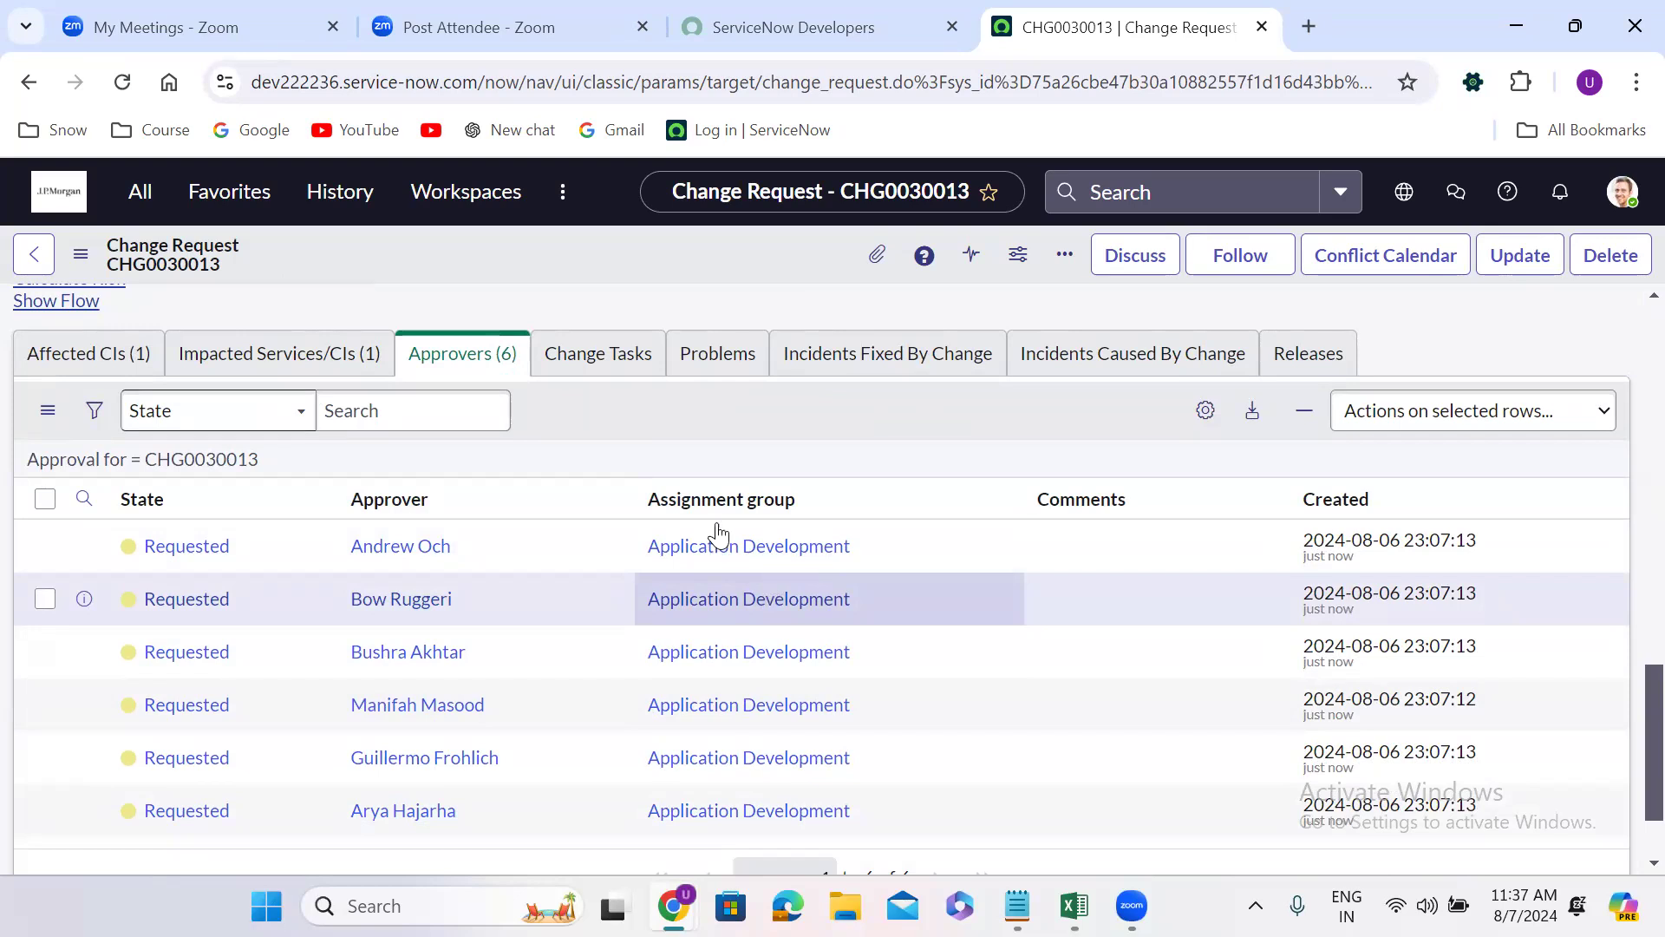
pyautogui.scroll(-2, 631, 418)
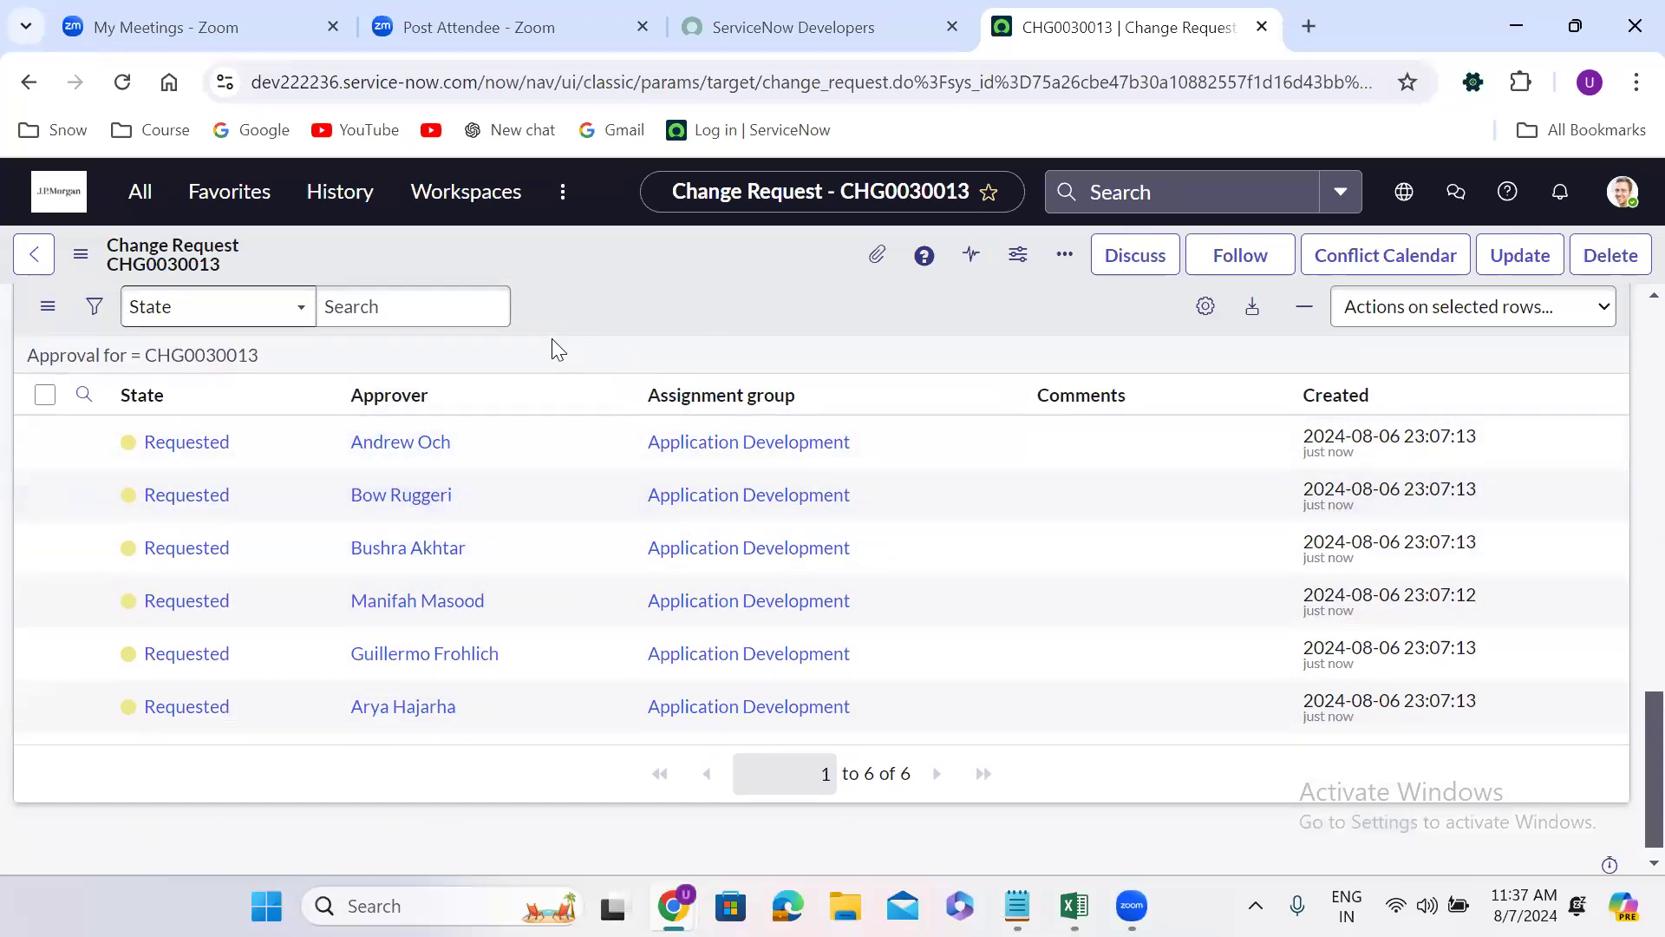
pyautogui.rightClick(251, 455)
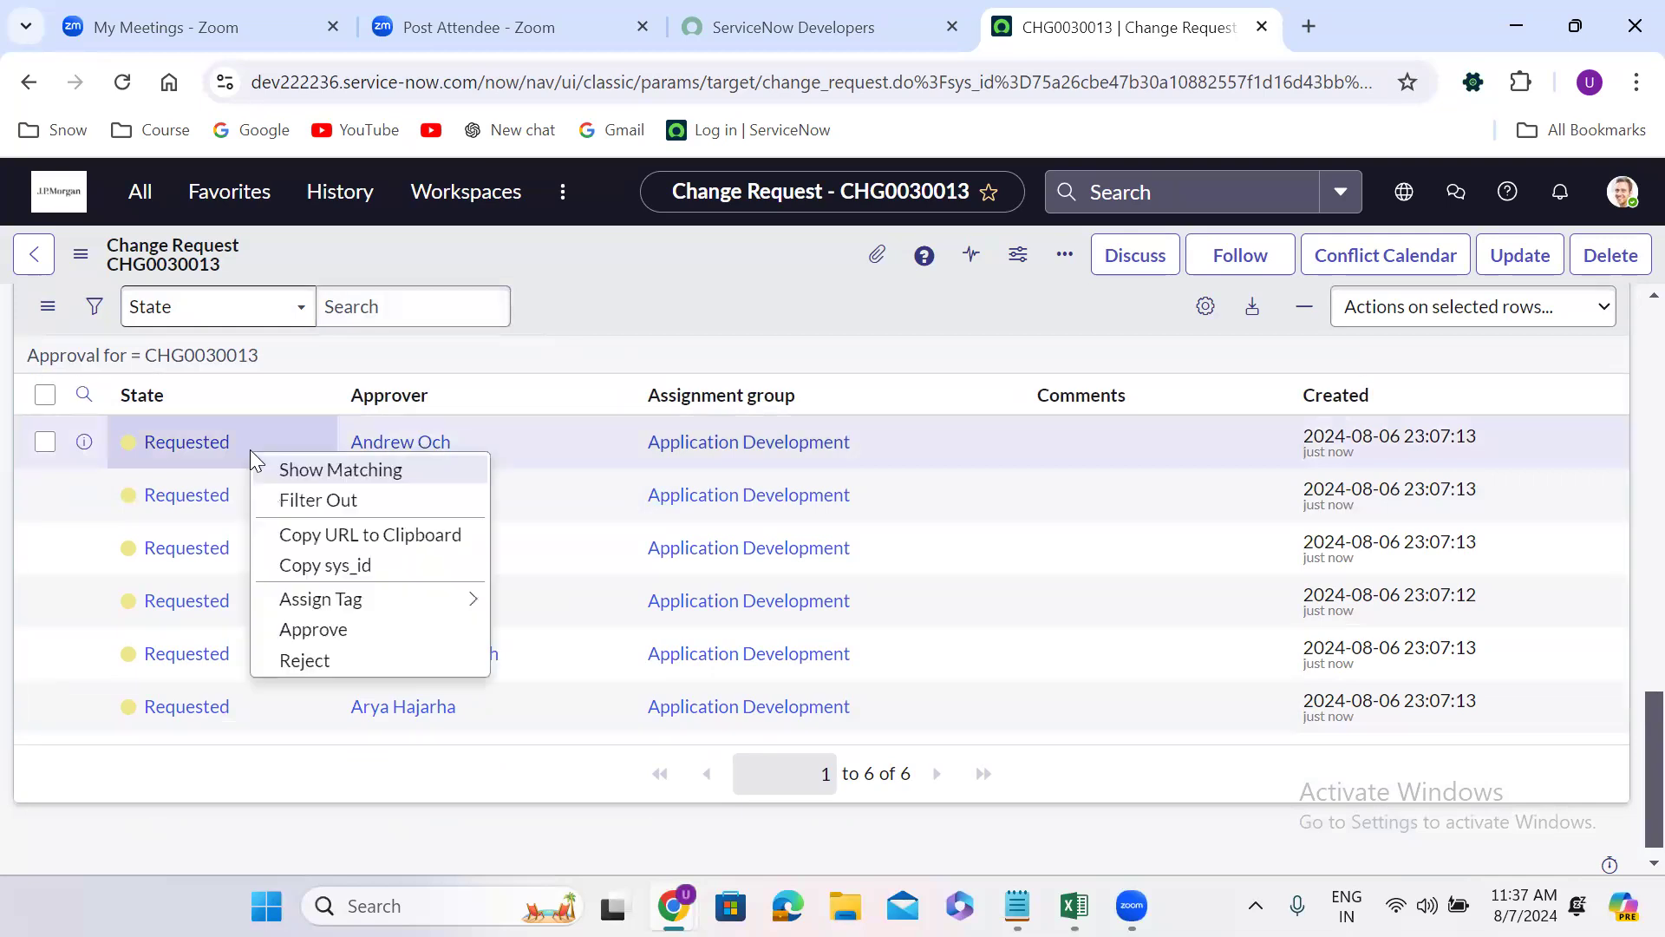
pyautogui.click(348, 626)
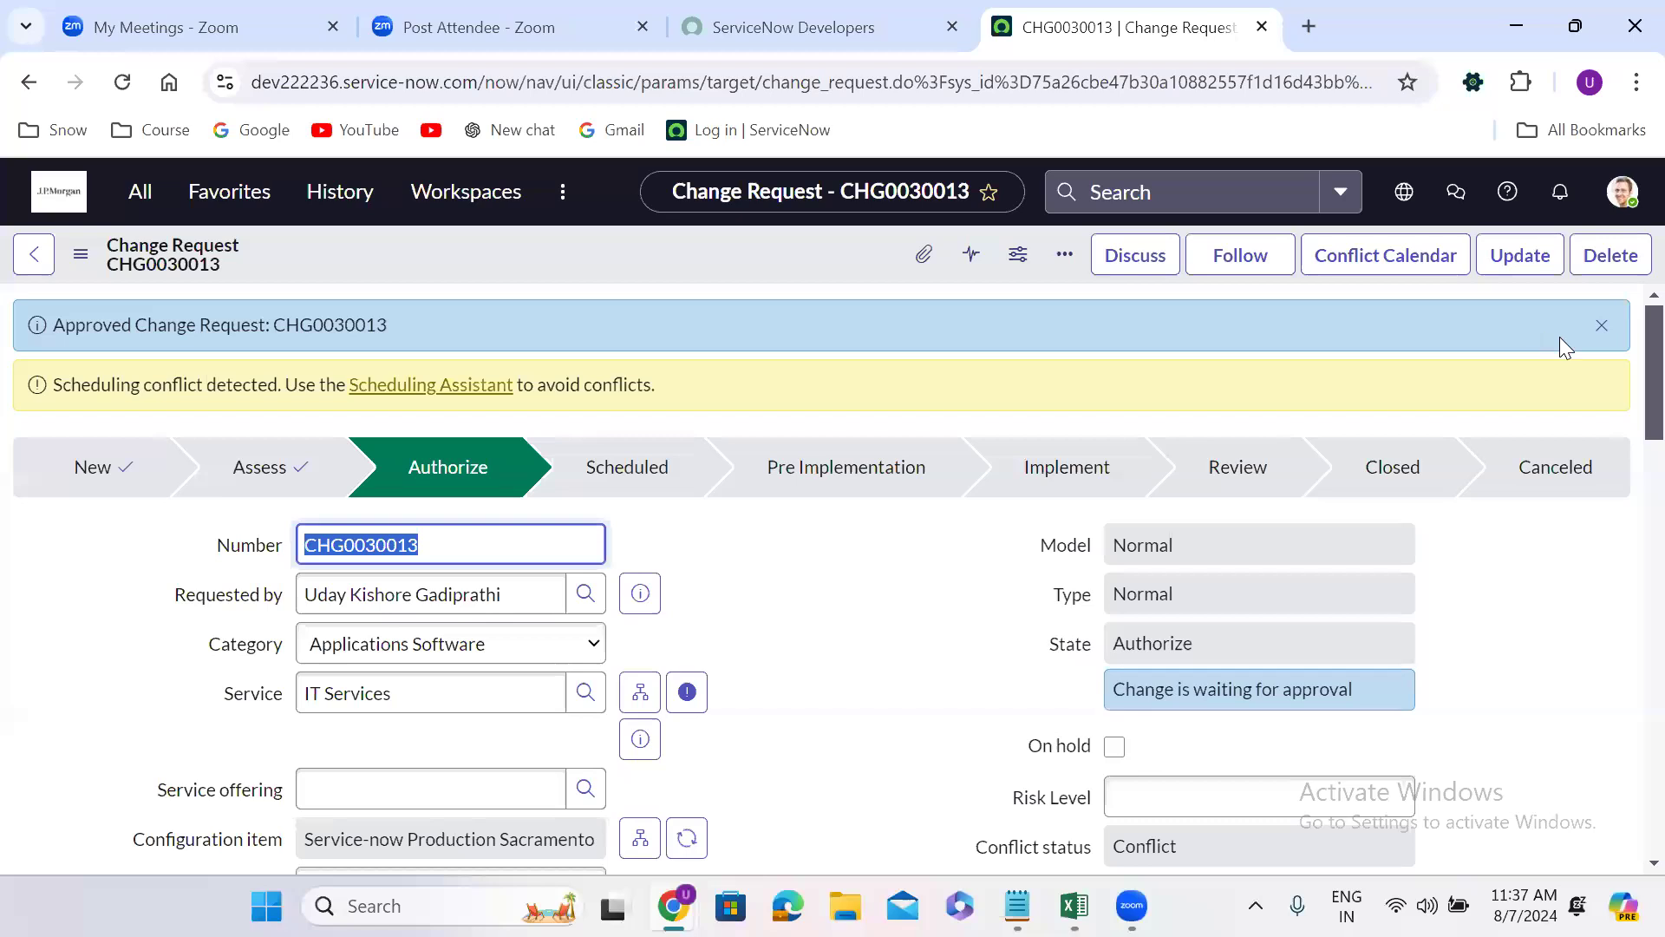
pyautogui.click(1604, 327)
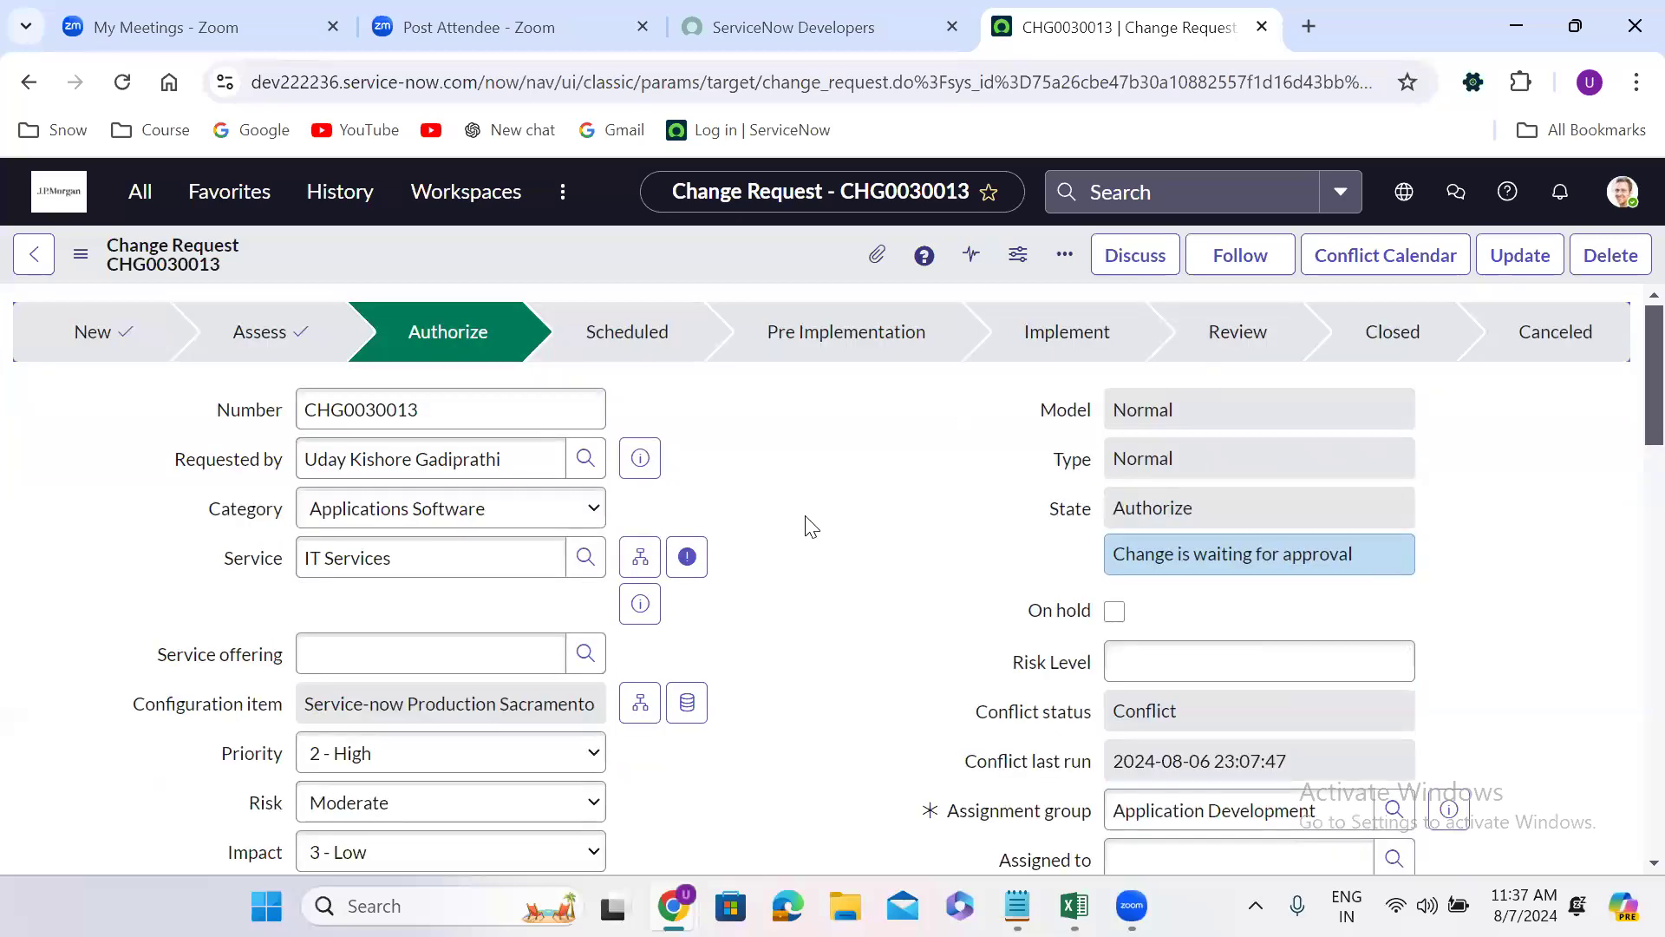
# Step: Approve the first requested CAB Approval entry in the change request's approver list and dismiss the notification
pyautogui.scroll(-15, 806, 518)
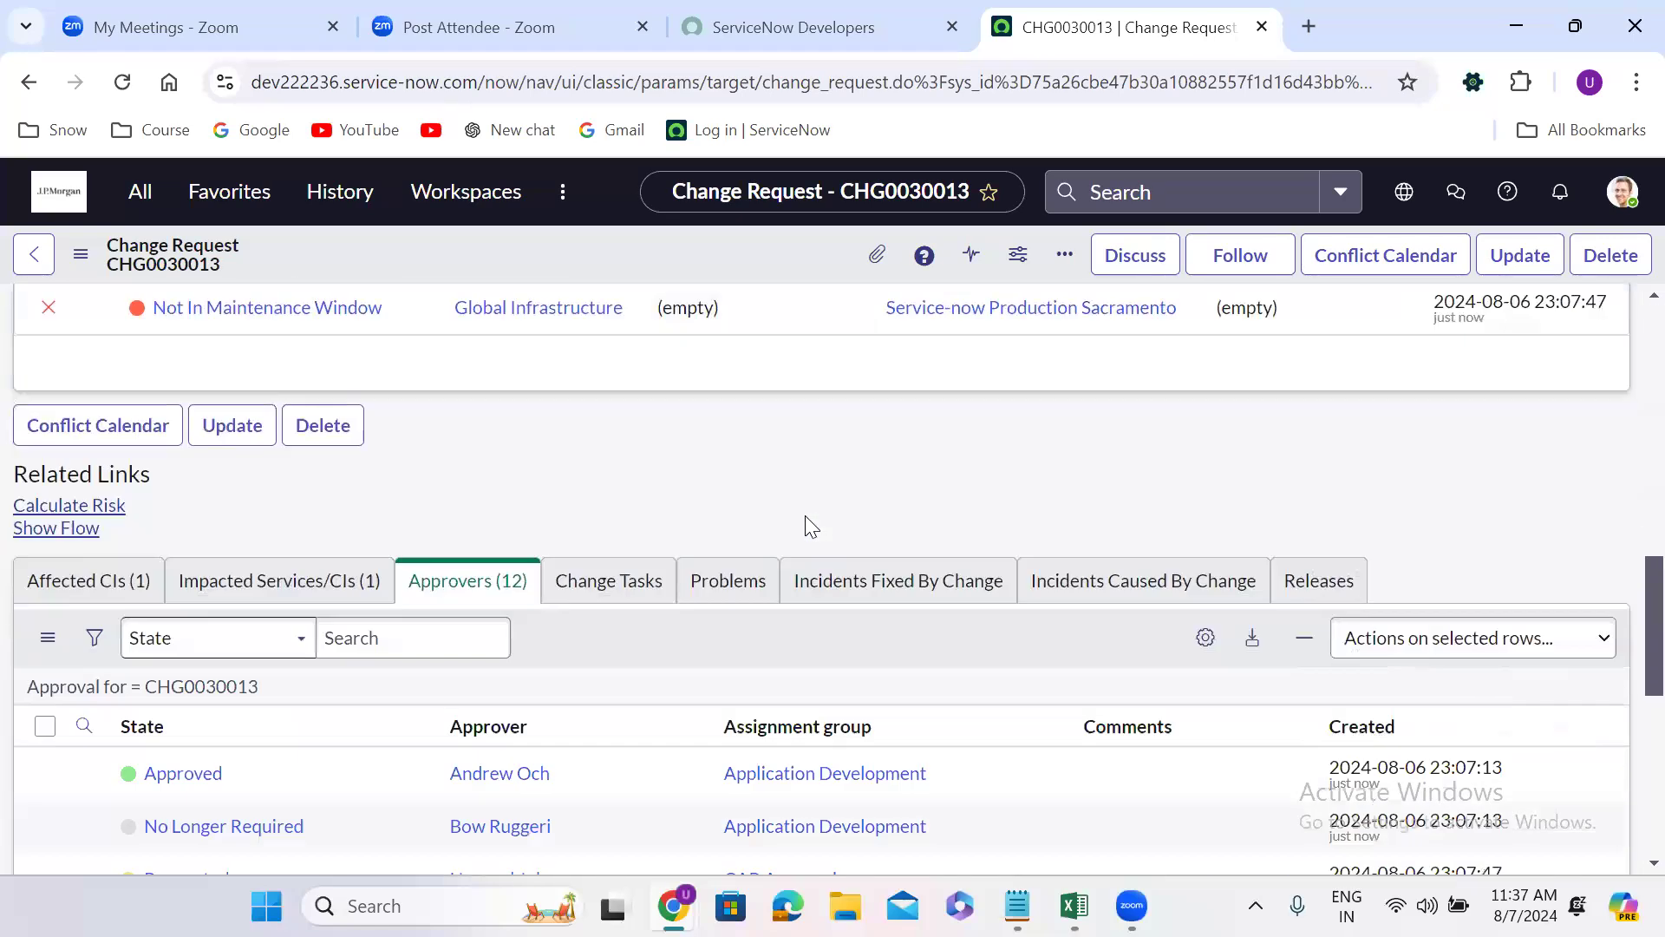
pyautogui.scroll(-4, 805, 516)
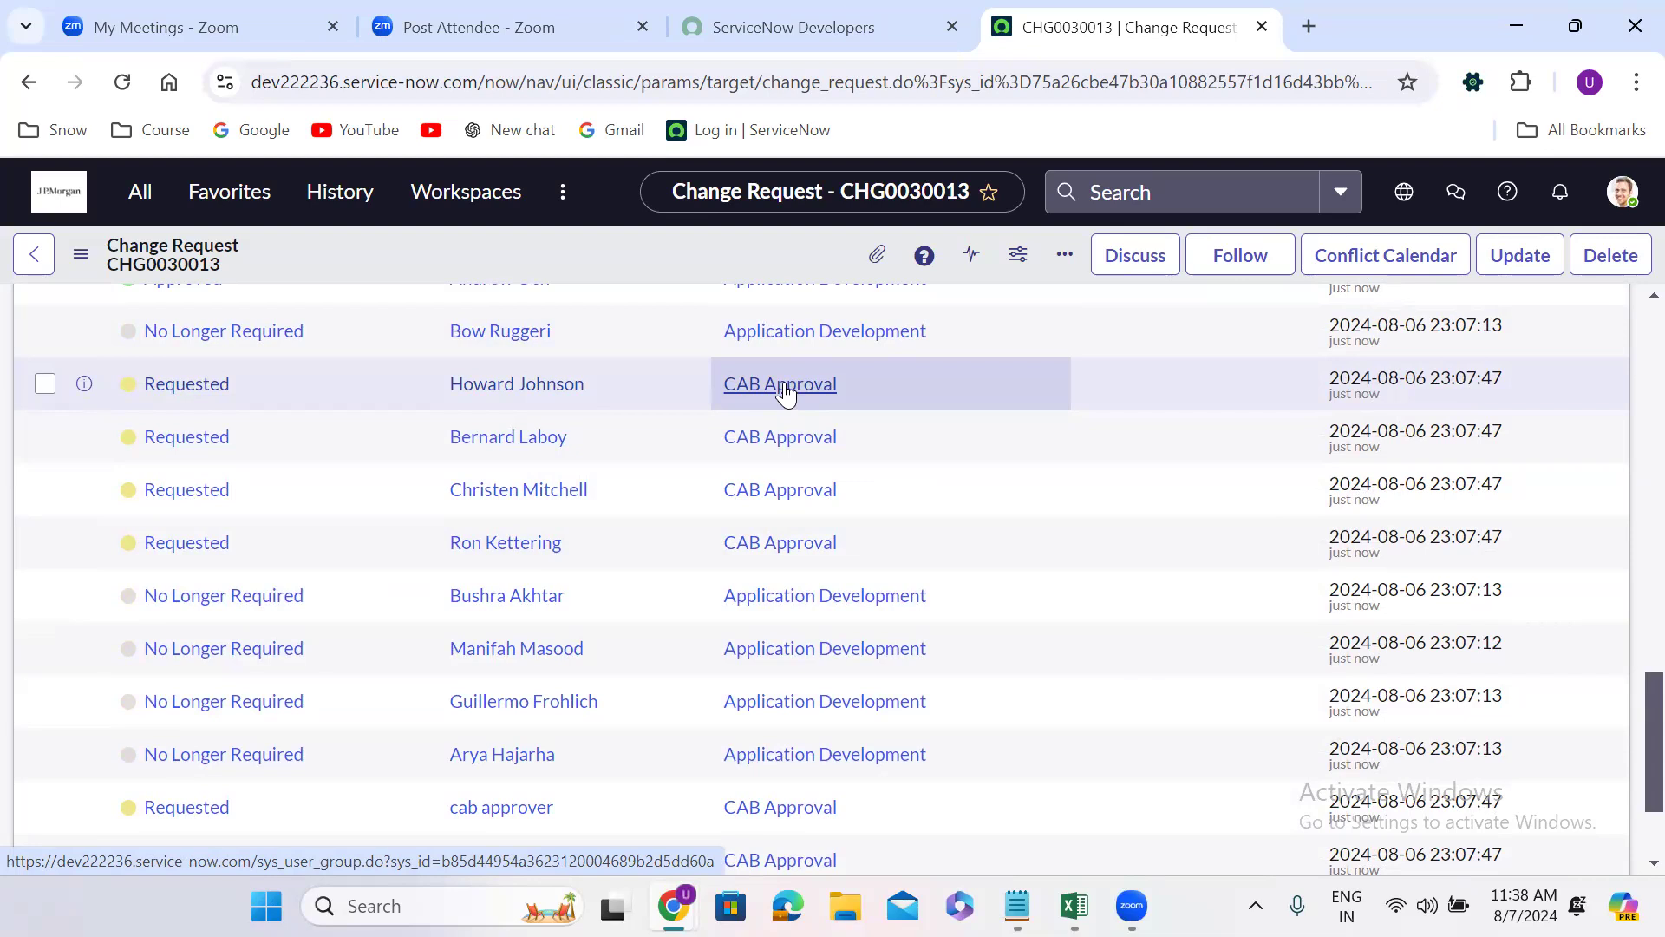
pyautogui.rightClick(244, 380)
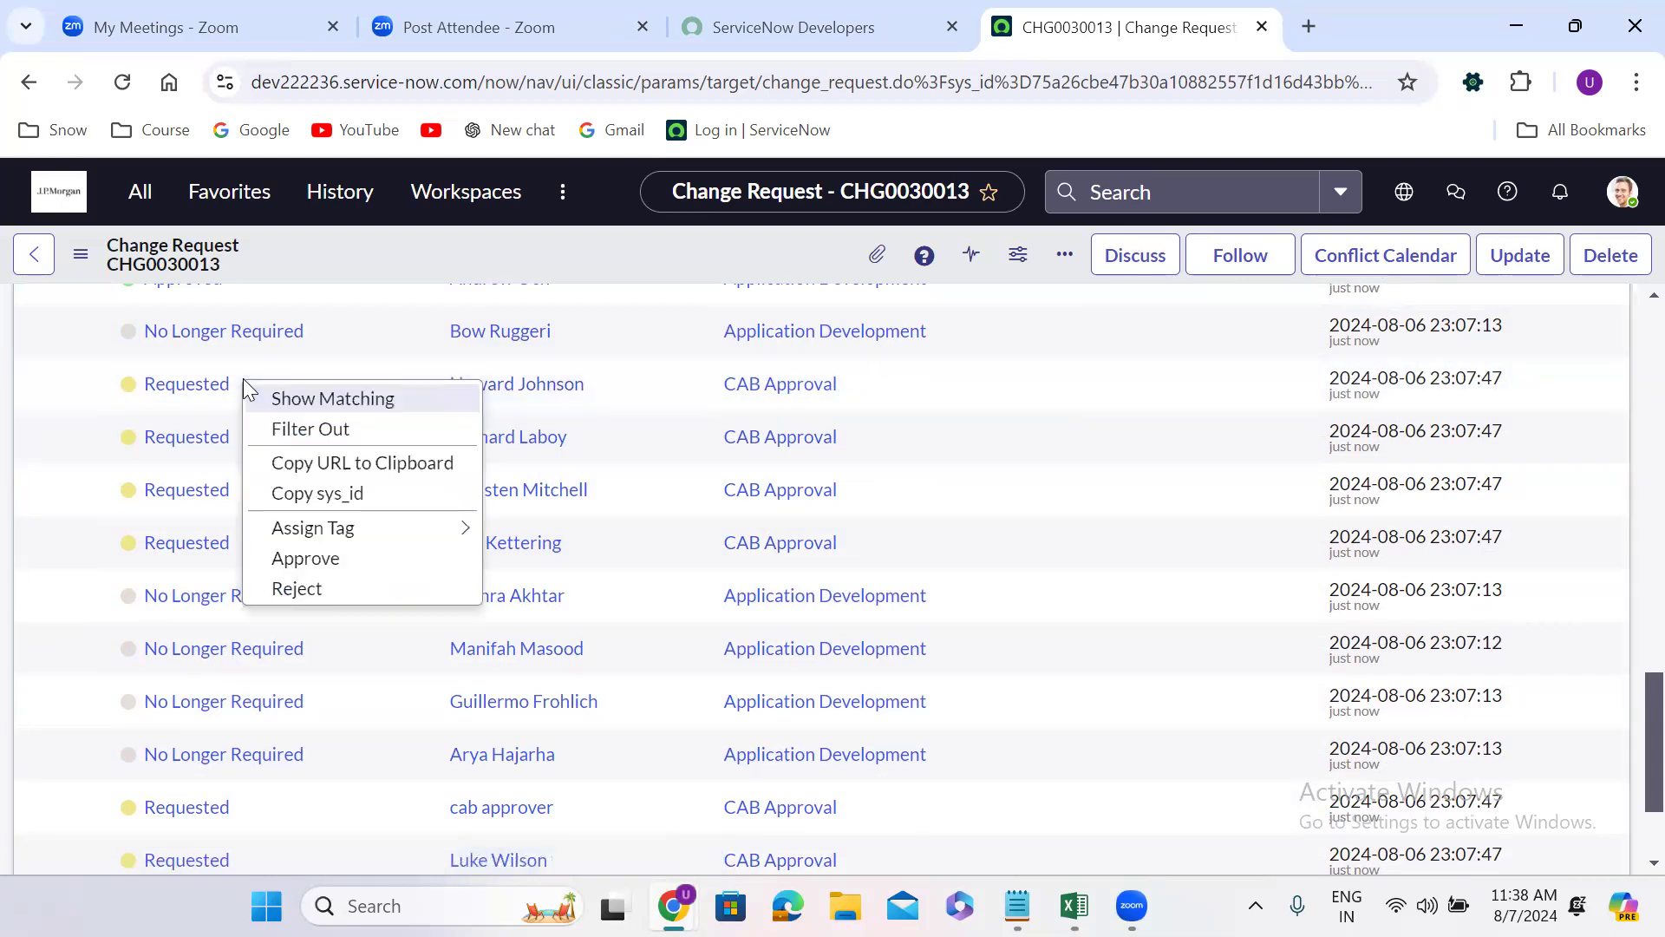
pyautogui.click(305, 559)
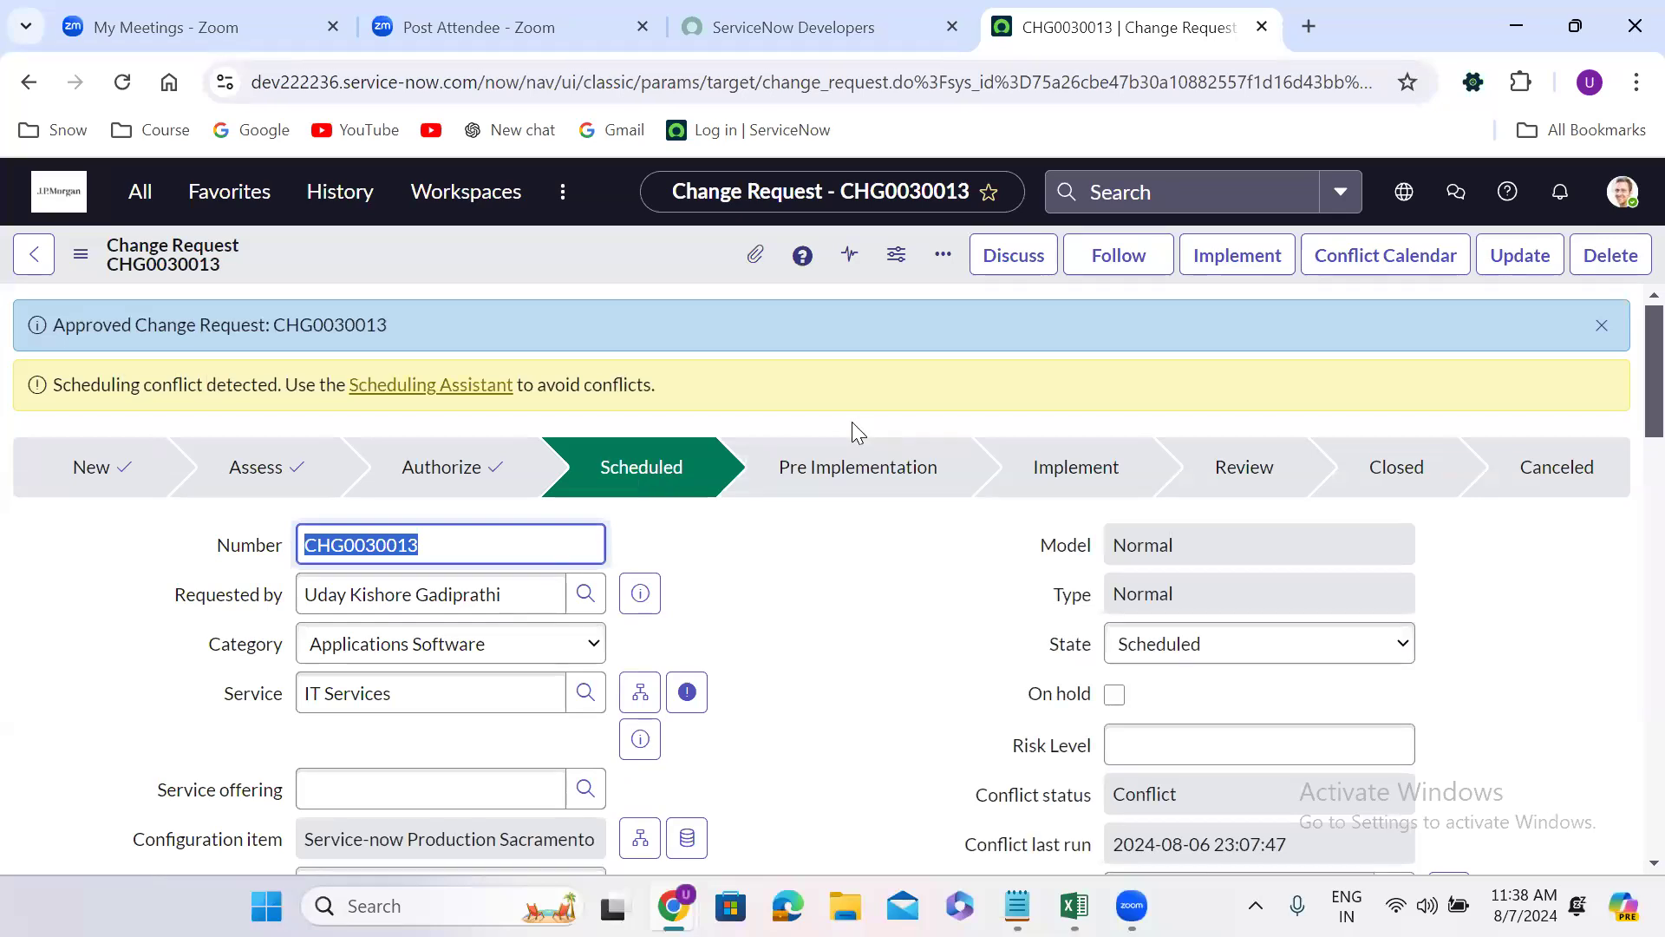
pyautogui.click(1594, 325)
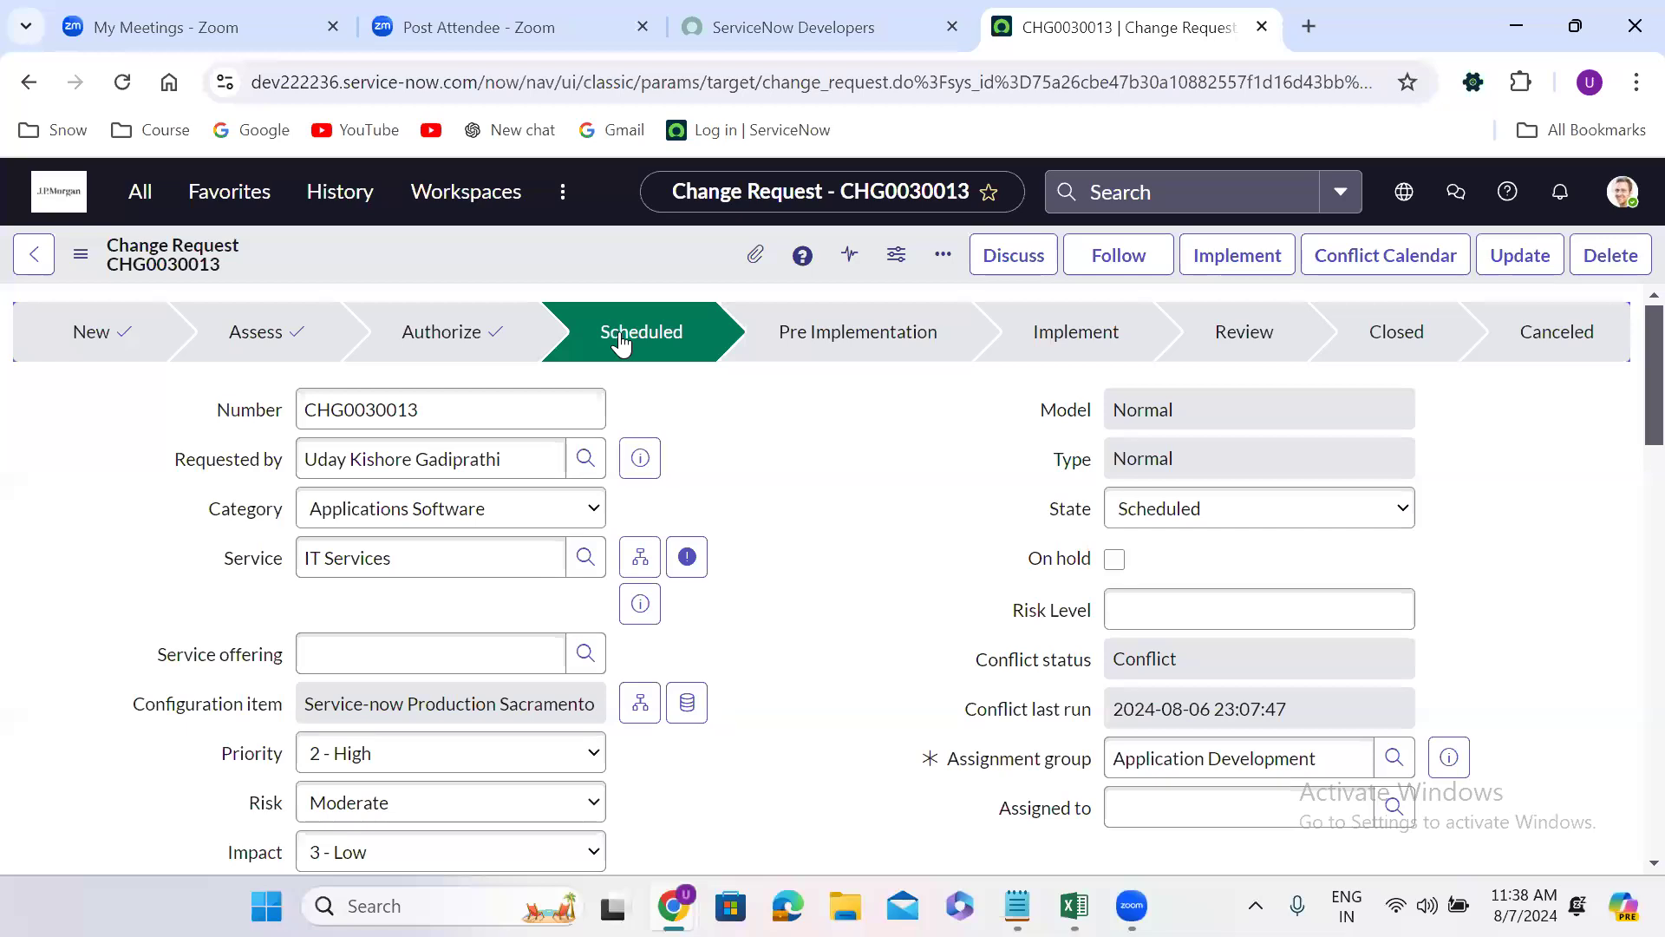
pyautogui.scroll(-10, 848, 491)
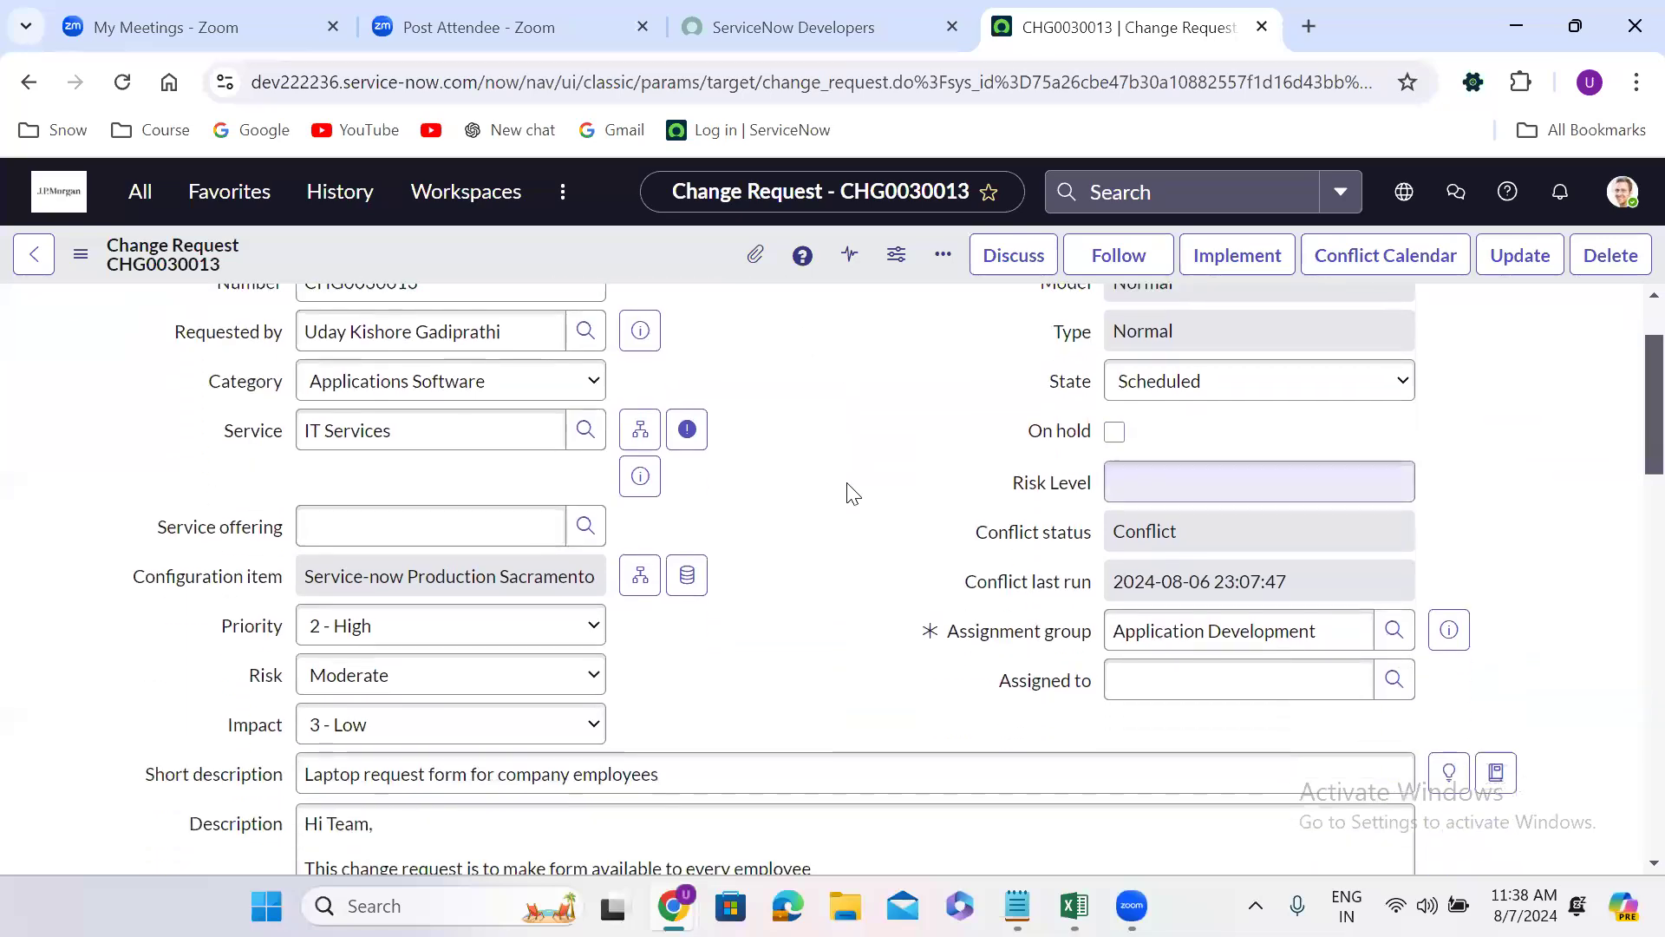
# Step: Check the planned start and end dates in the schedule of the scheduled change request
pyautogui.click(172, 472)
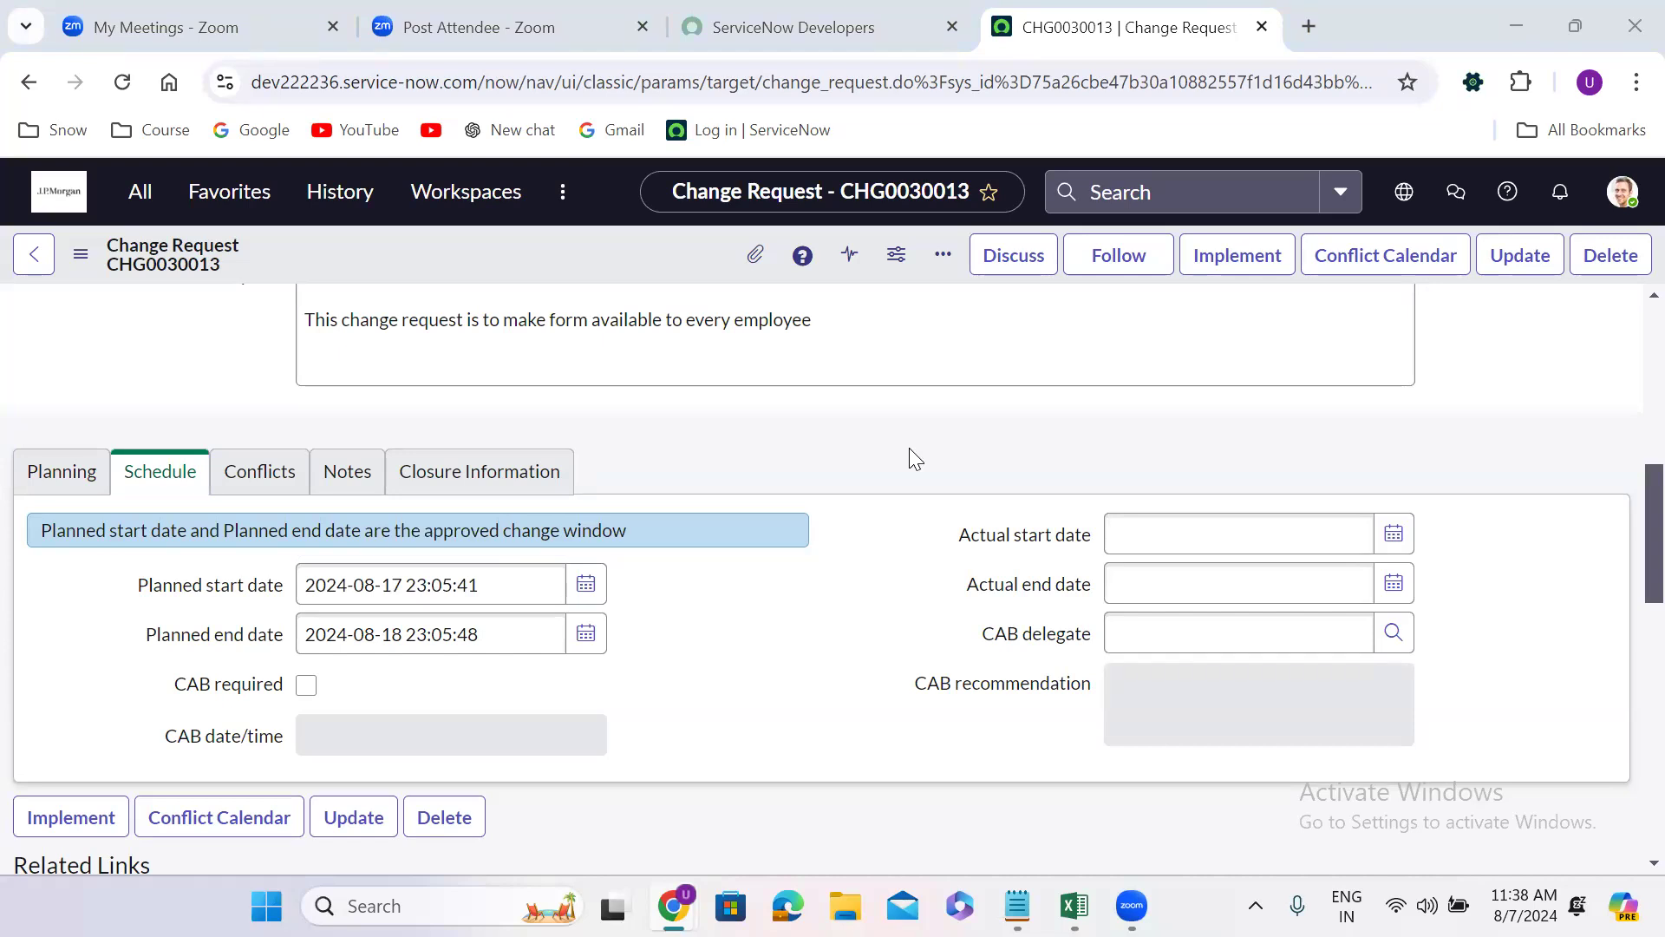
pyautogui.press('super+z')
pyautogui.press('Escape')
pyautogui.scroll(1, 890, 430)
pyautogui.scroll(8, 890, 431)
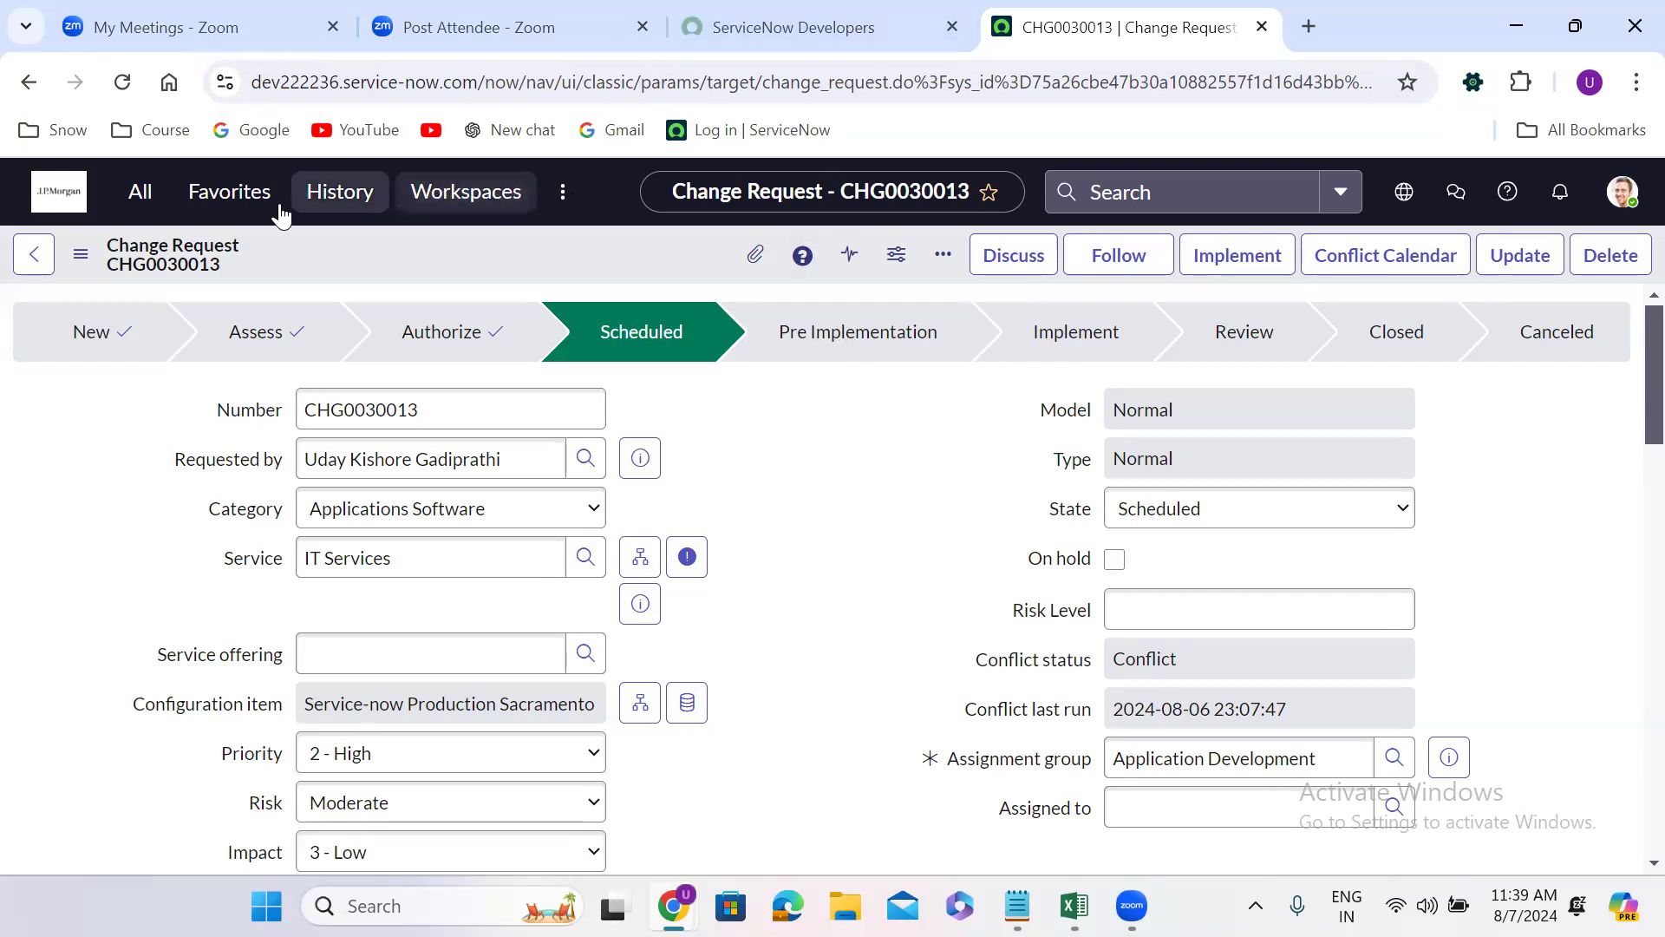
# Step: Find the Process Flow module with the navigation filter "process flow" and open it in a new browser tab
pyautogui.click(147, 199)
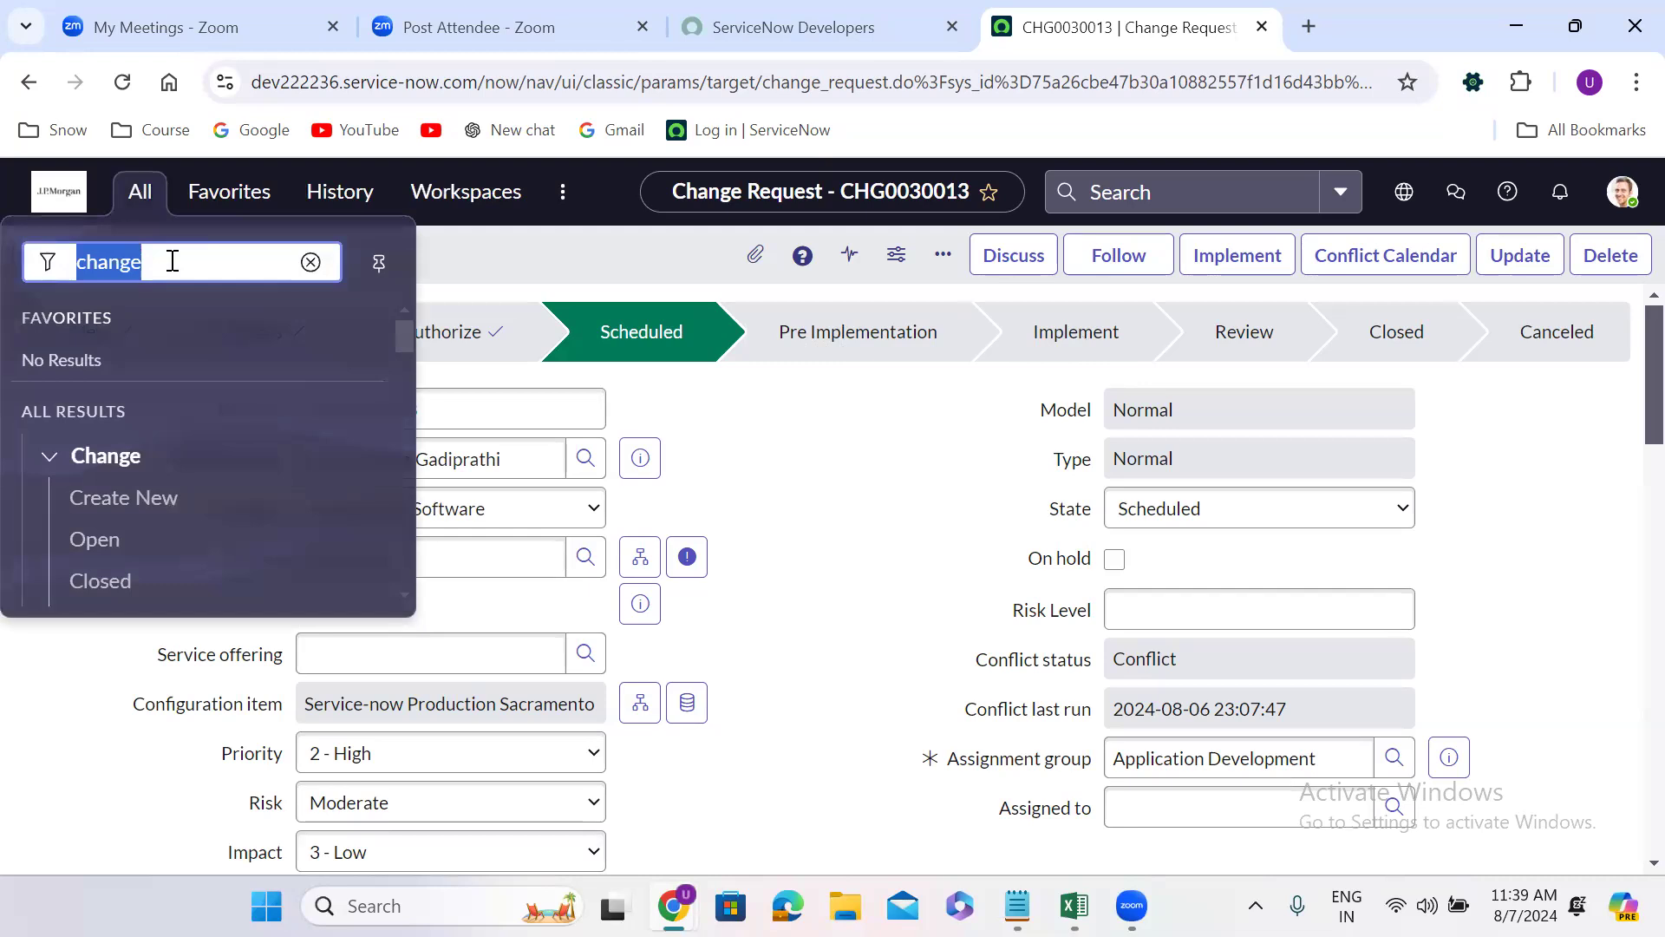
pyautogui.write('p')
pyautogui.write('o')
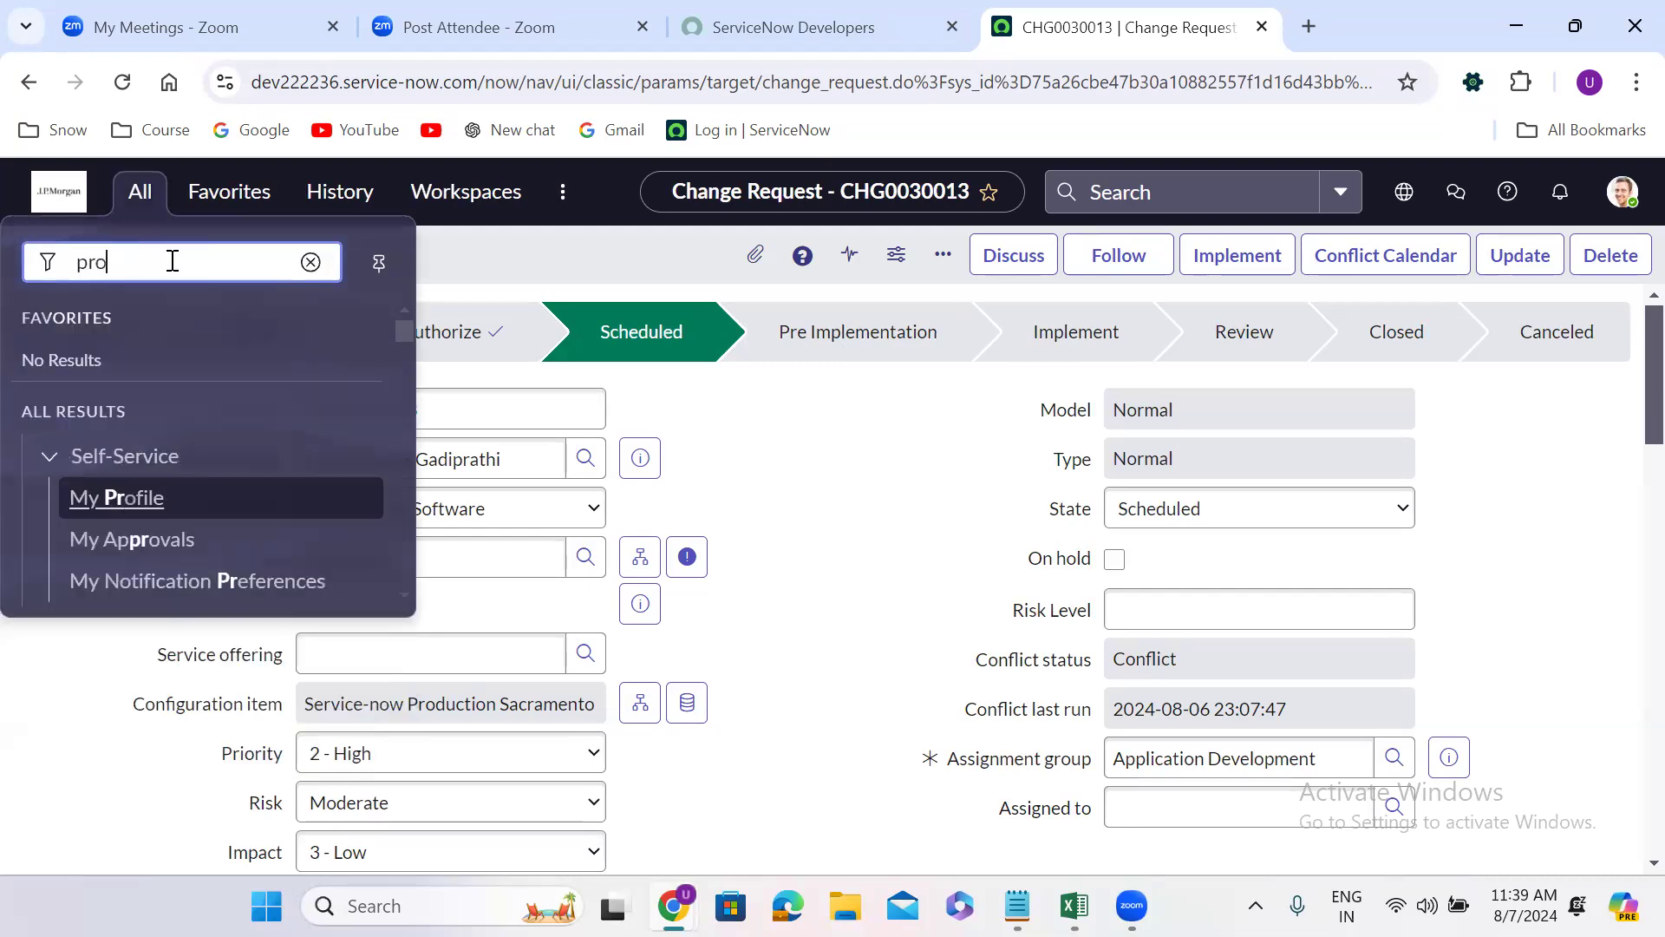
pyautogui.write('cess flow')
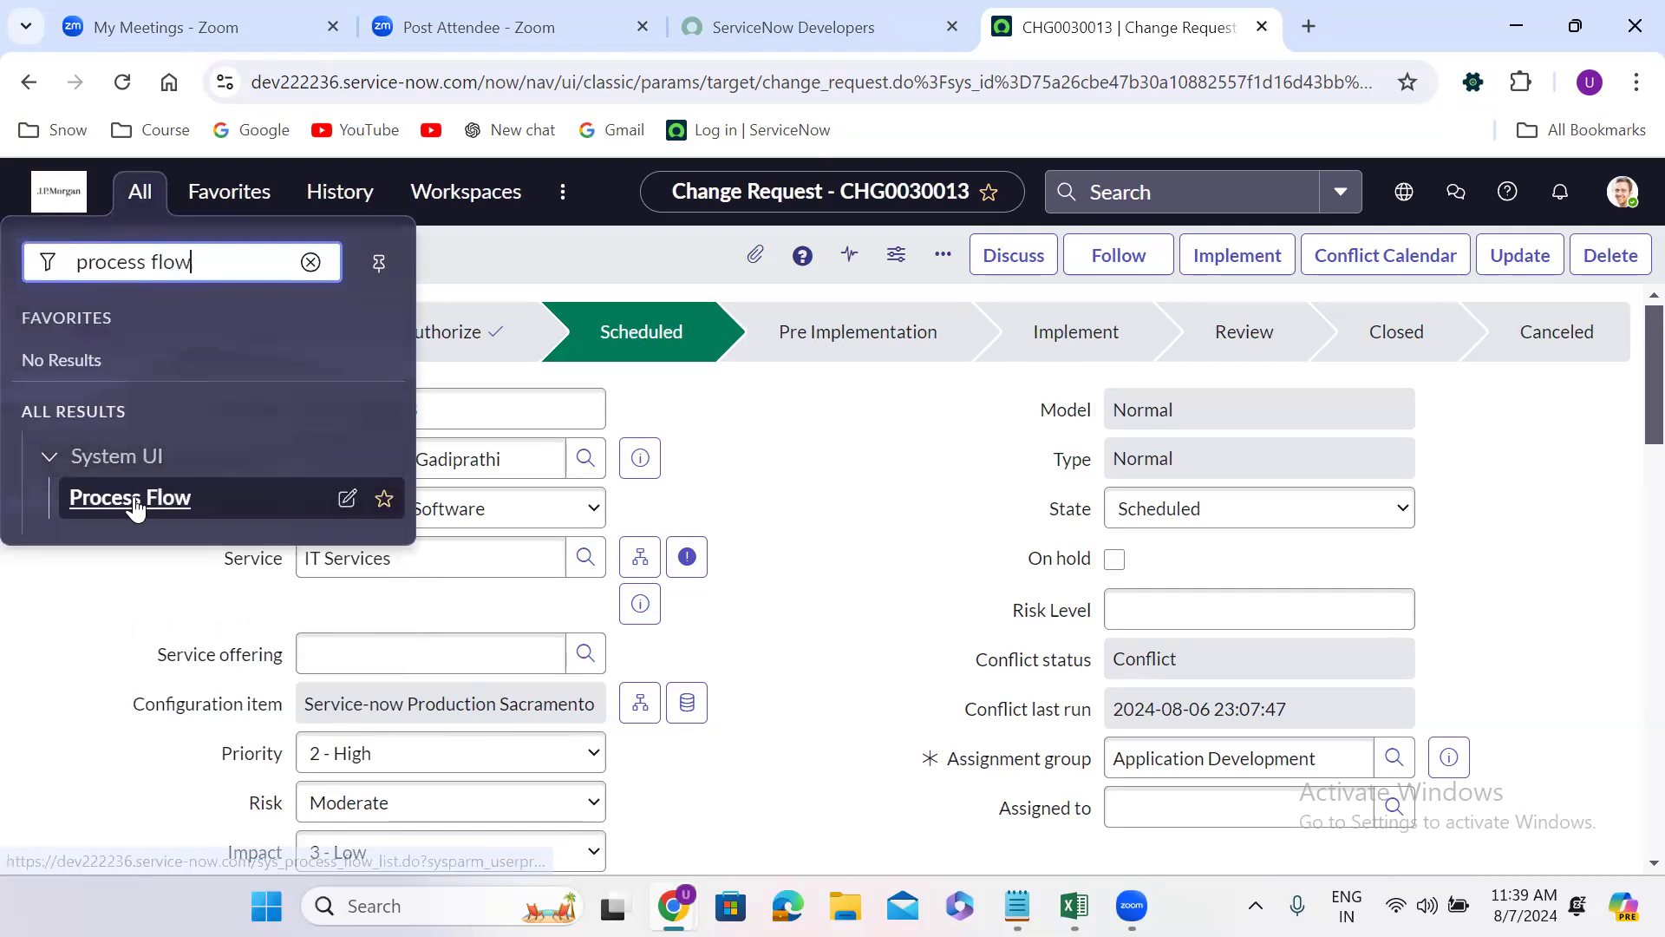
pyautogui.rightClick(146, 499)
pyautogui.click(336, 207)
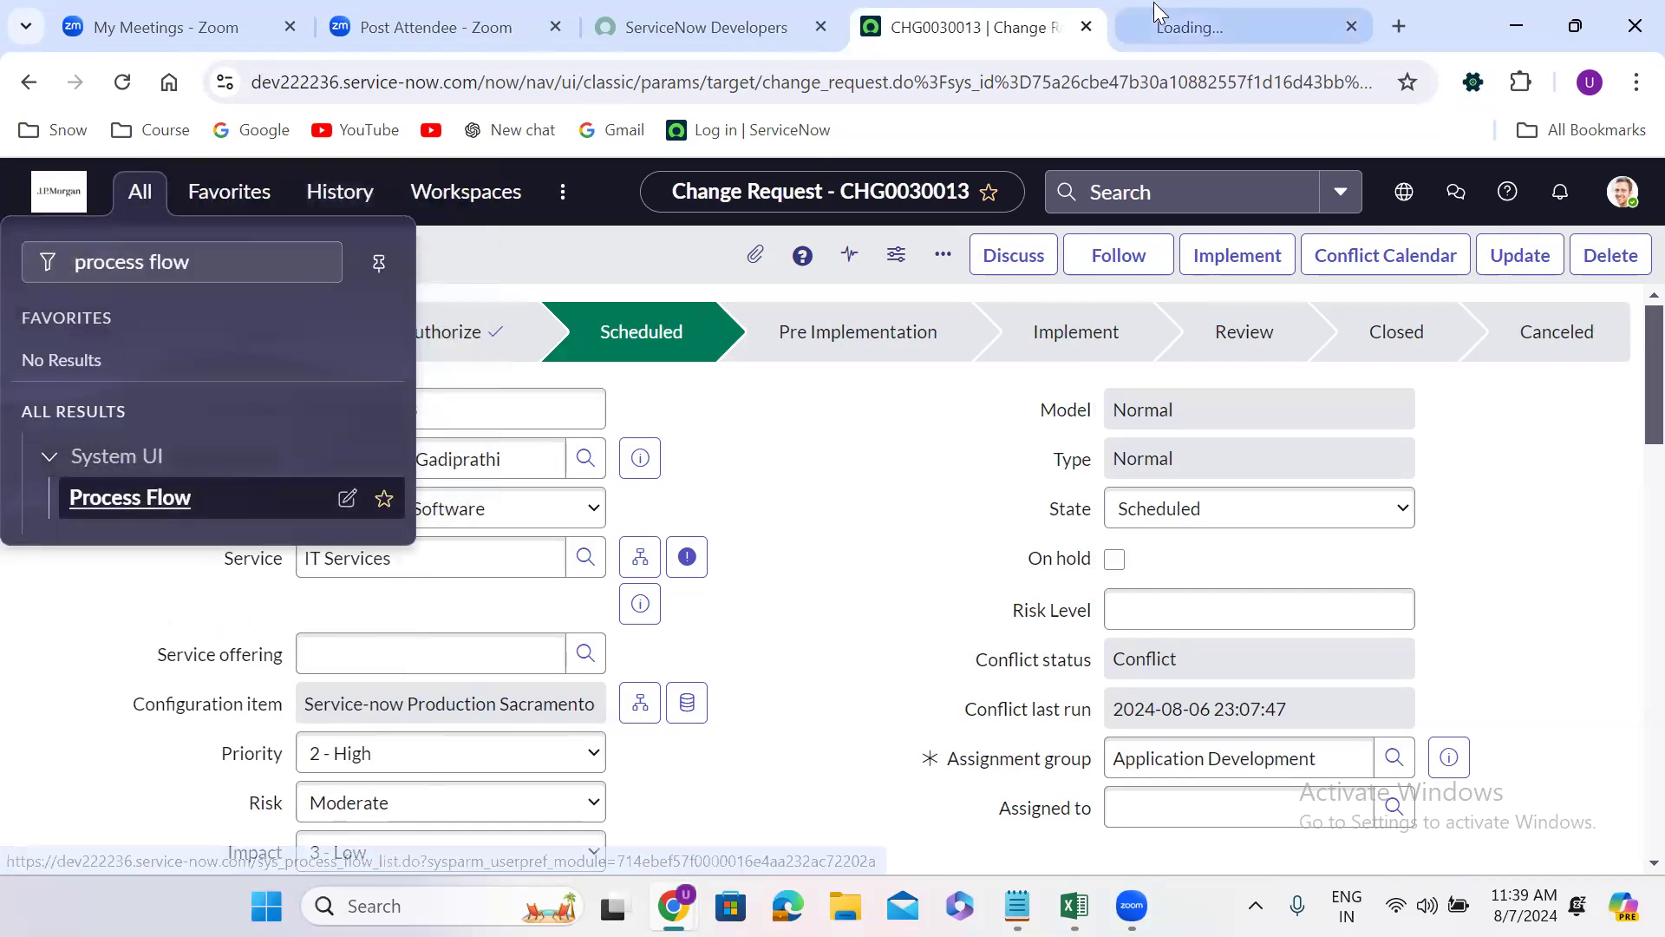
pyautogui.click(1169, 10)
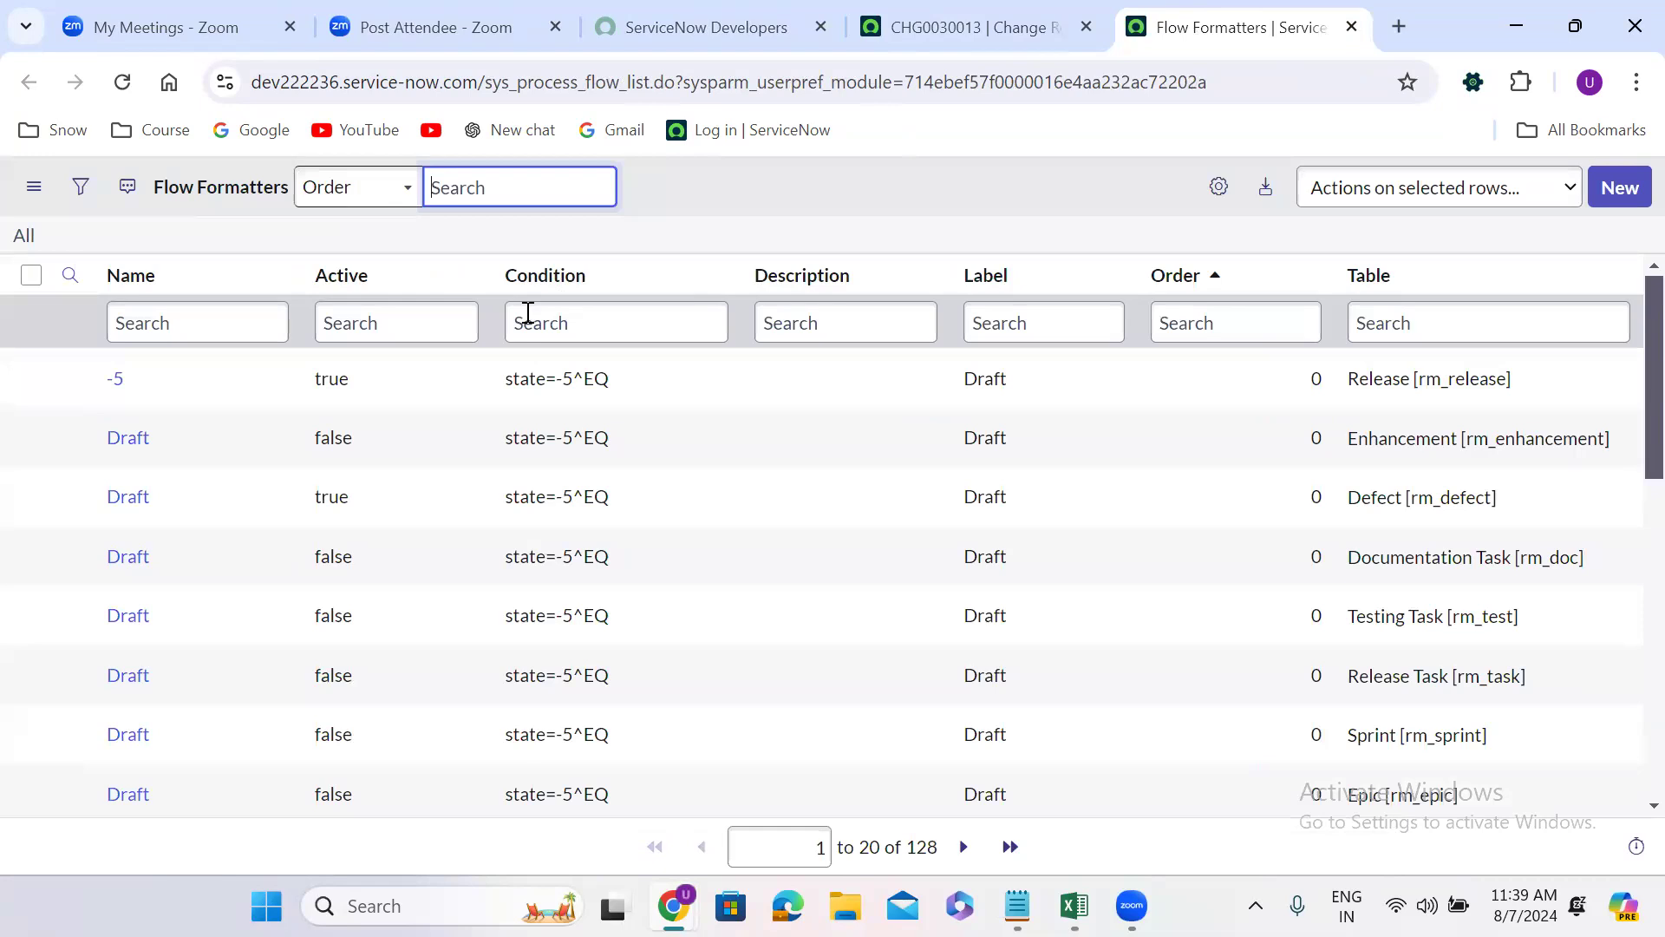
# Step: Filter the Flow Formatters list to records whose table starts with change_request
pyautogui.click(1386, 324)
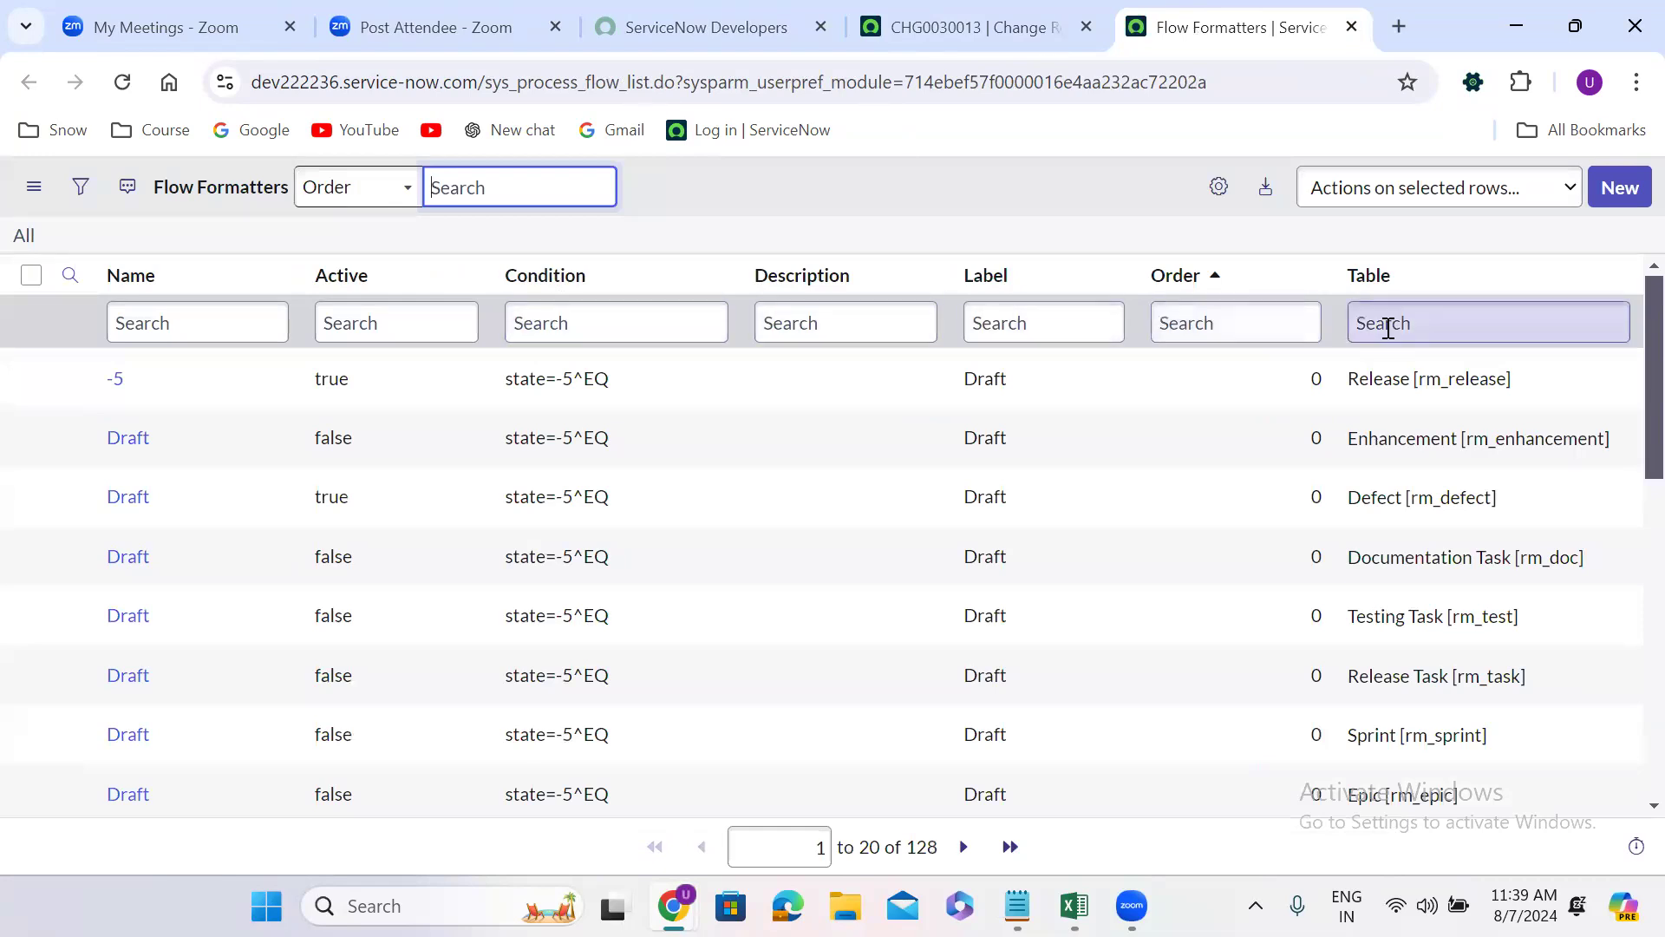
pyautogui.write('change')
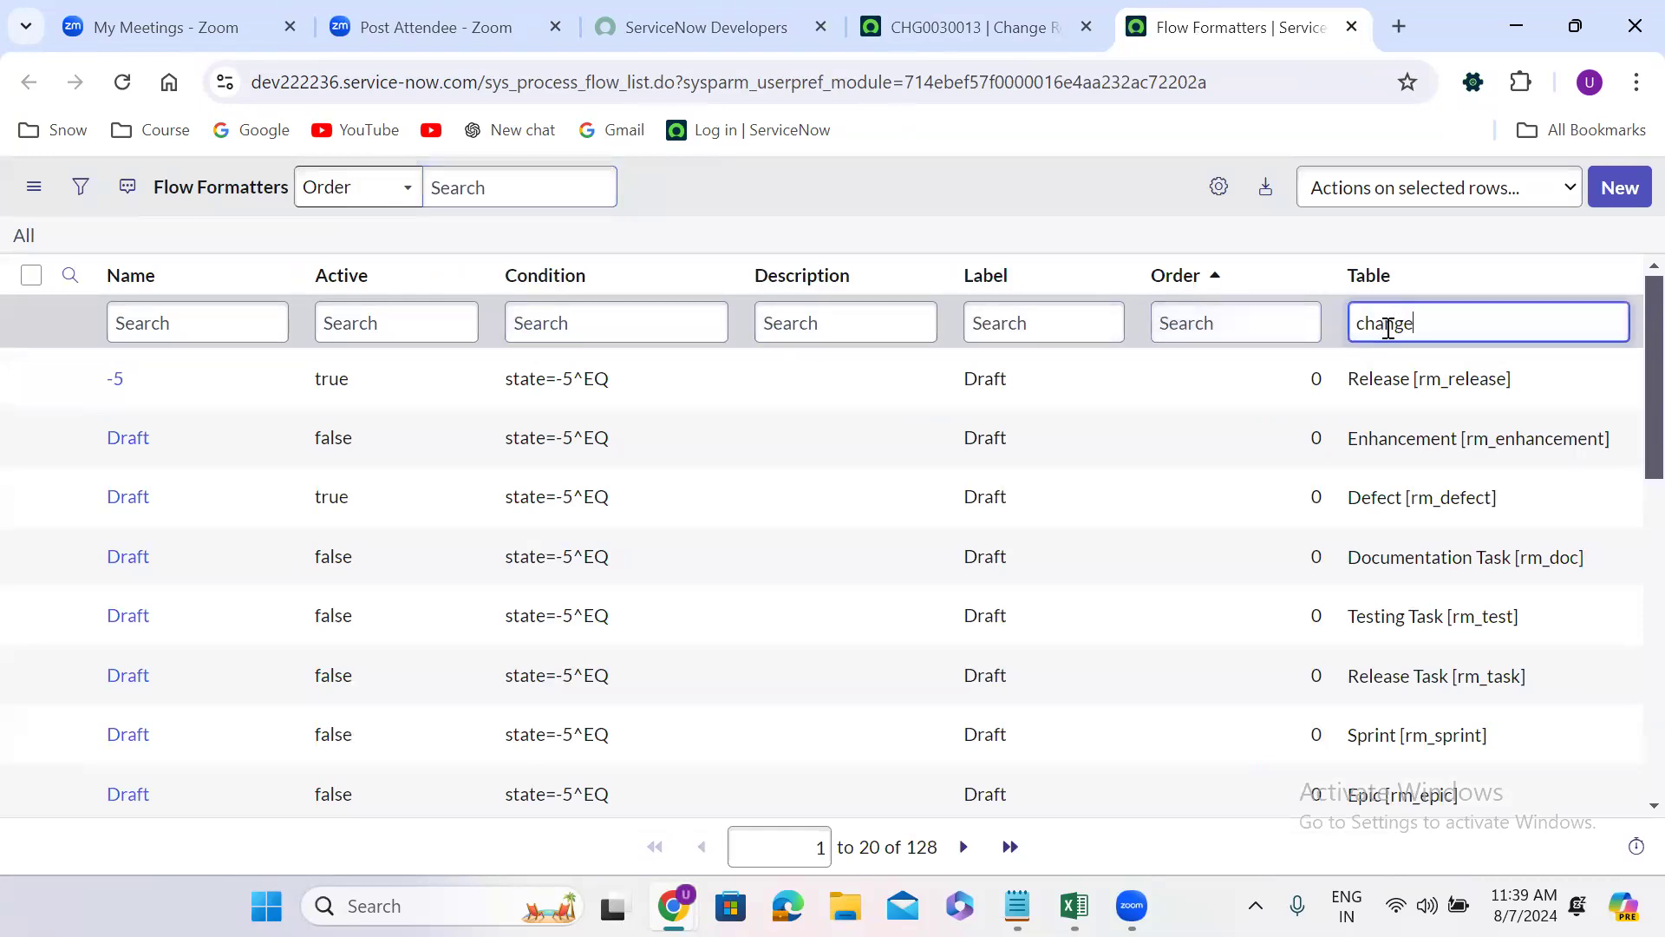
pyautogui.write('_request')
pyautogui.press('Return')
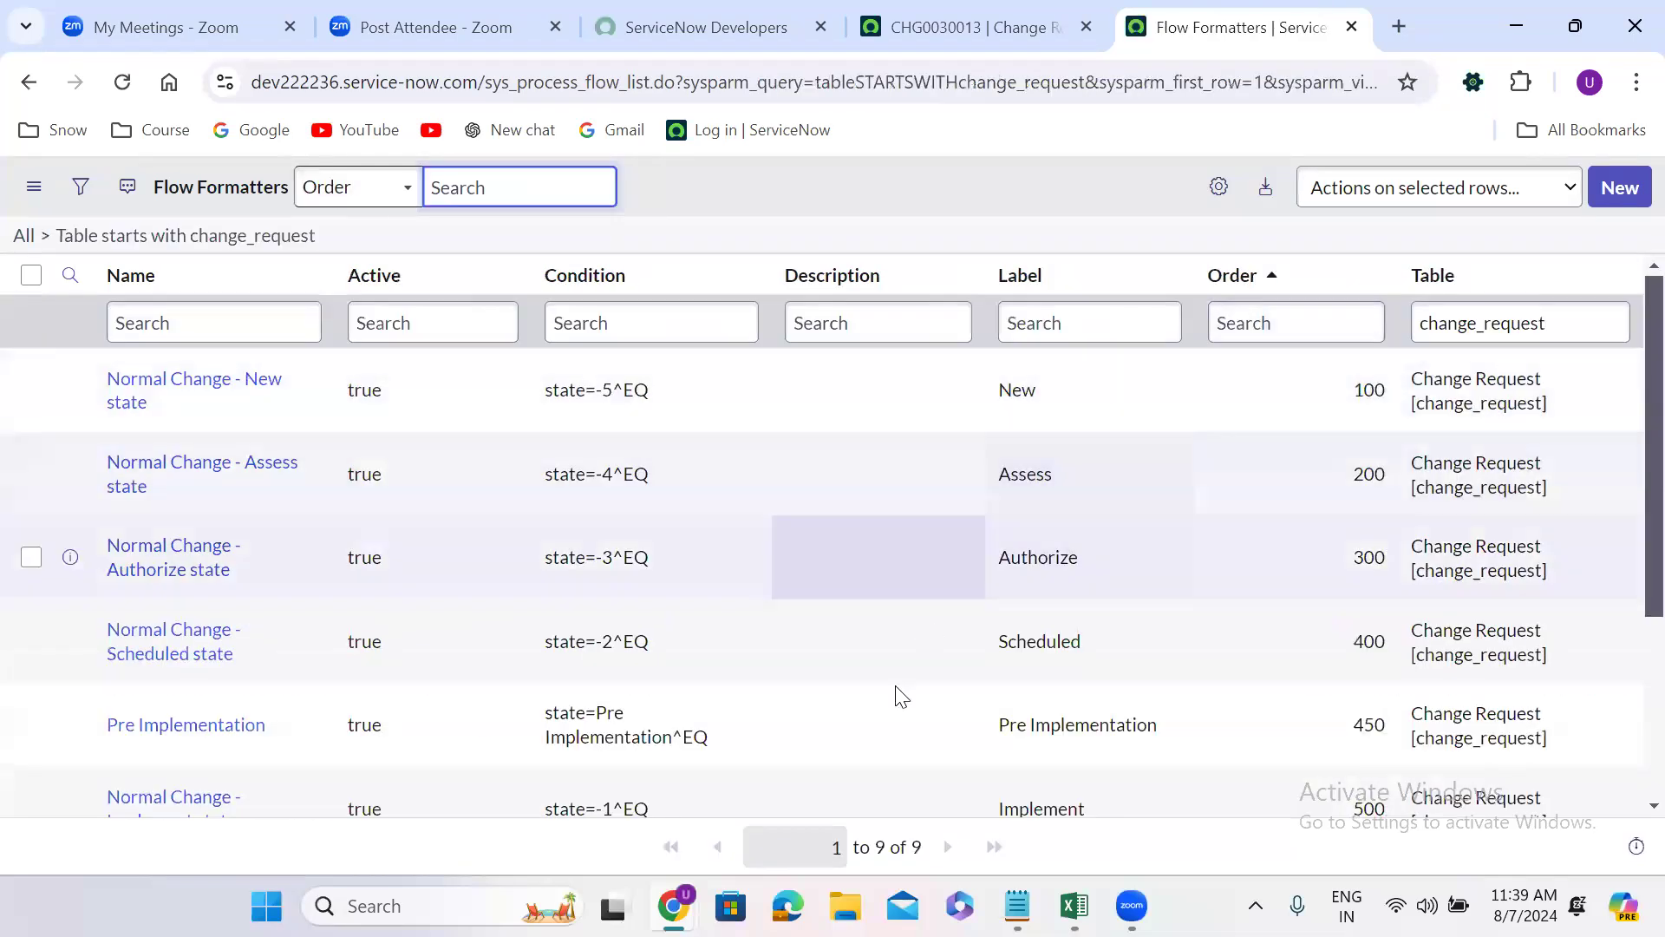
# Step: Delete the Pre Implementation record from the filtered Flow Formatters list and confirm the deletion
pyautogui.click(31, 726)
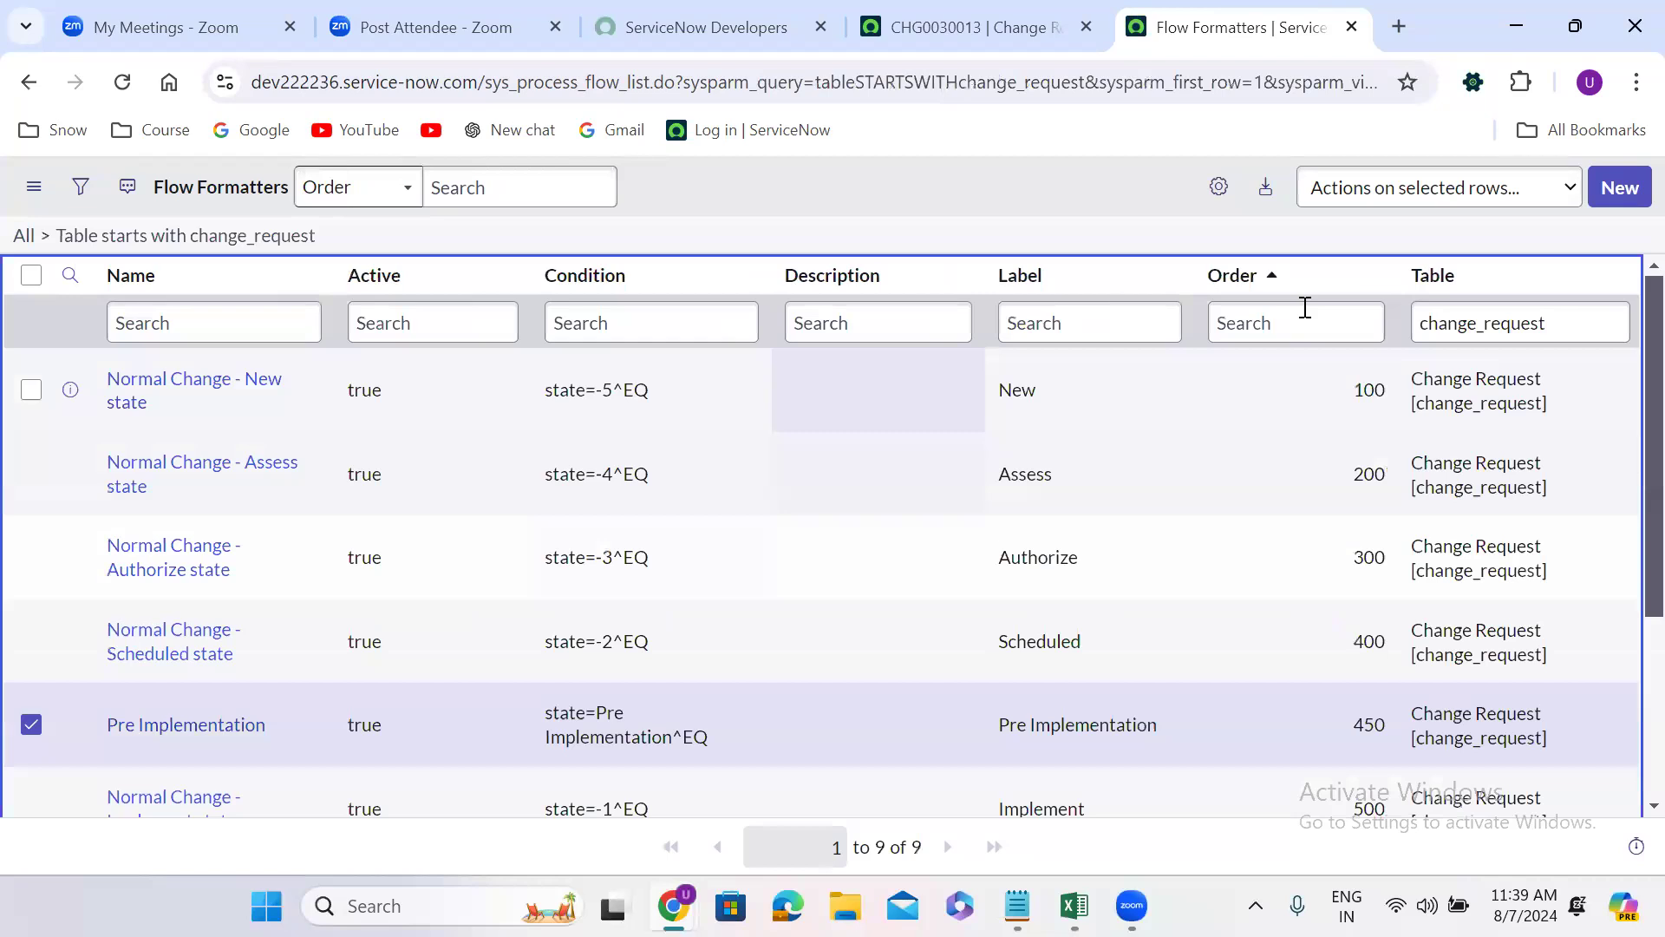
pyautogui.click(1397, 190)
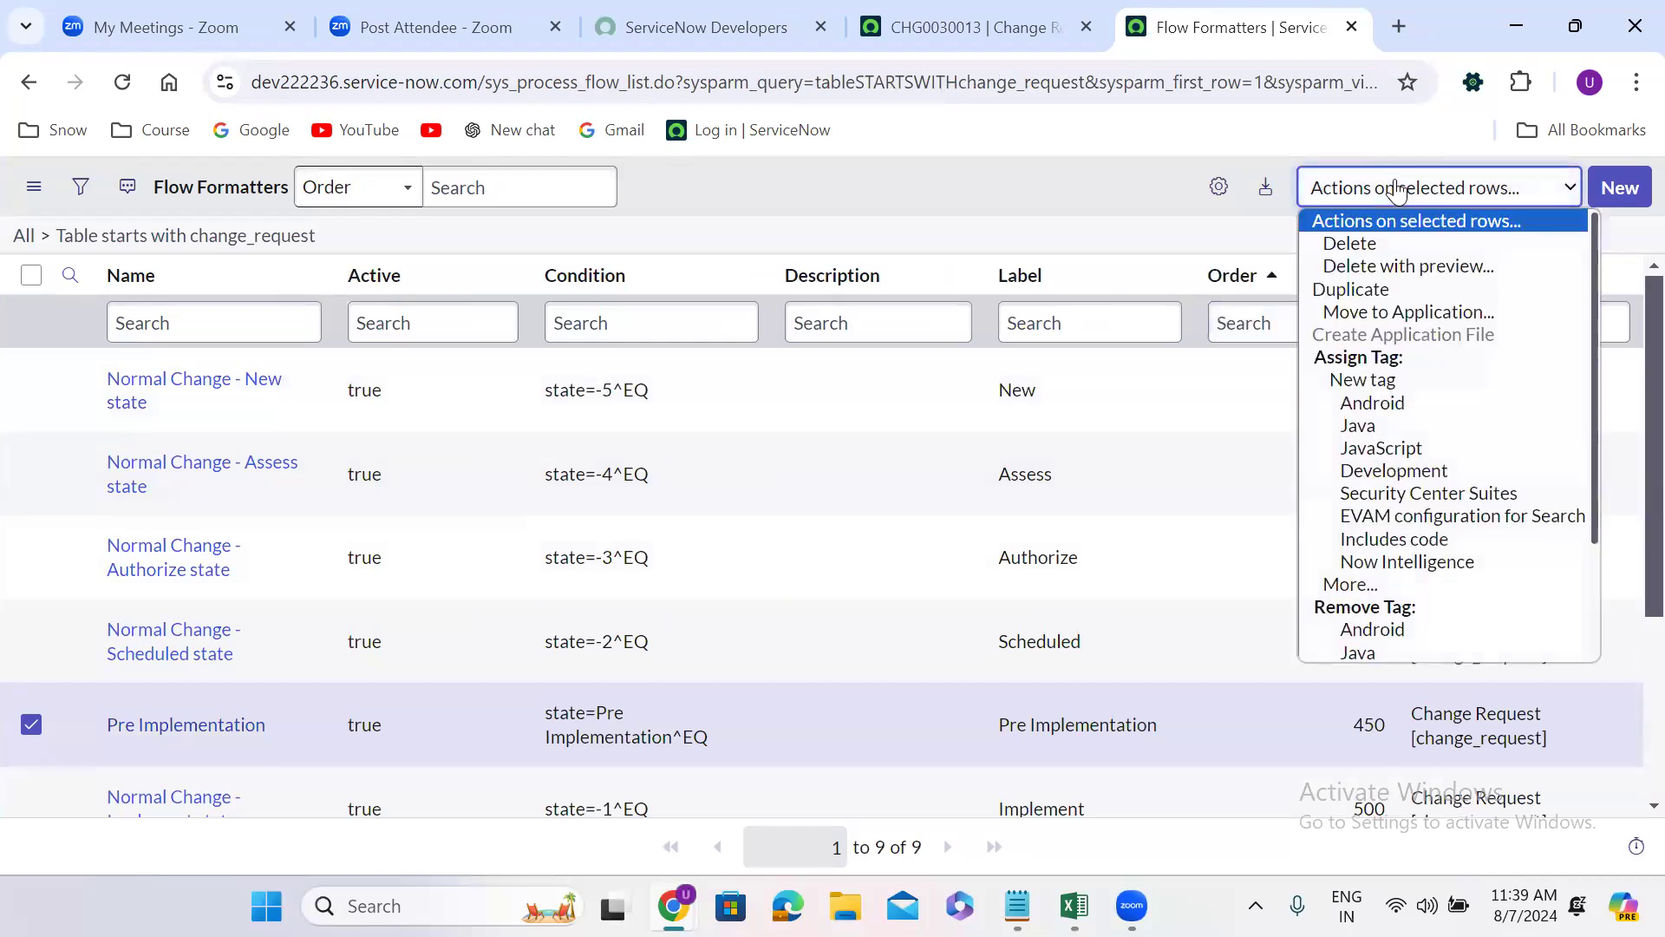
pyautogui.click(1395, 243)
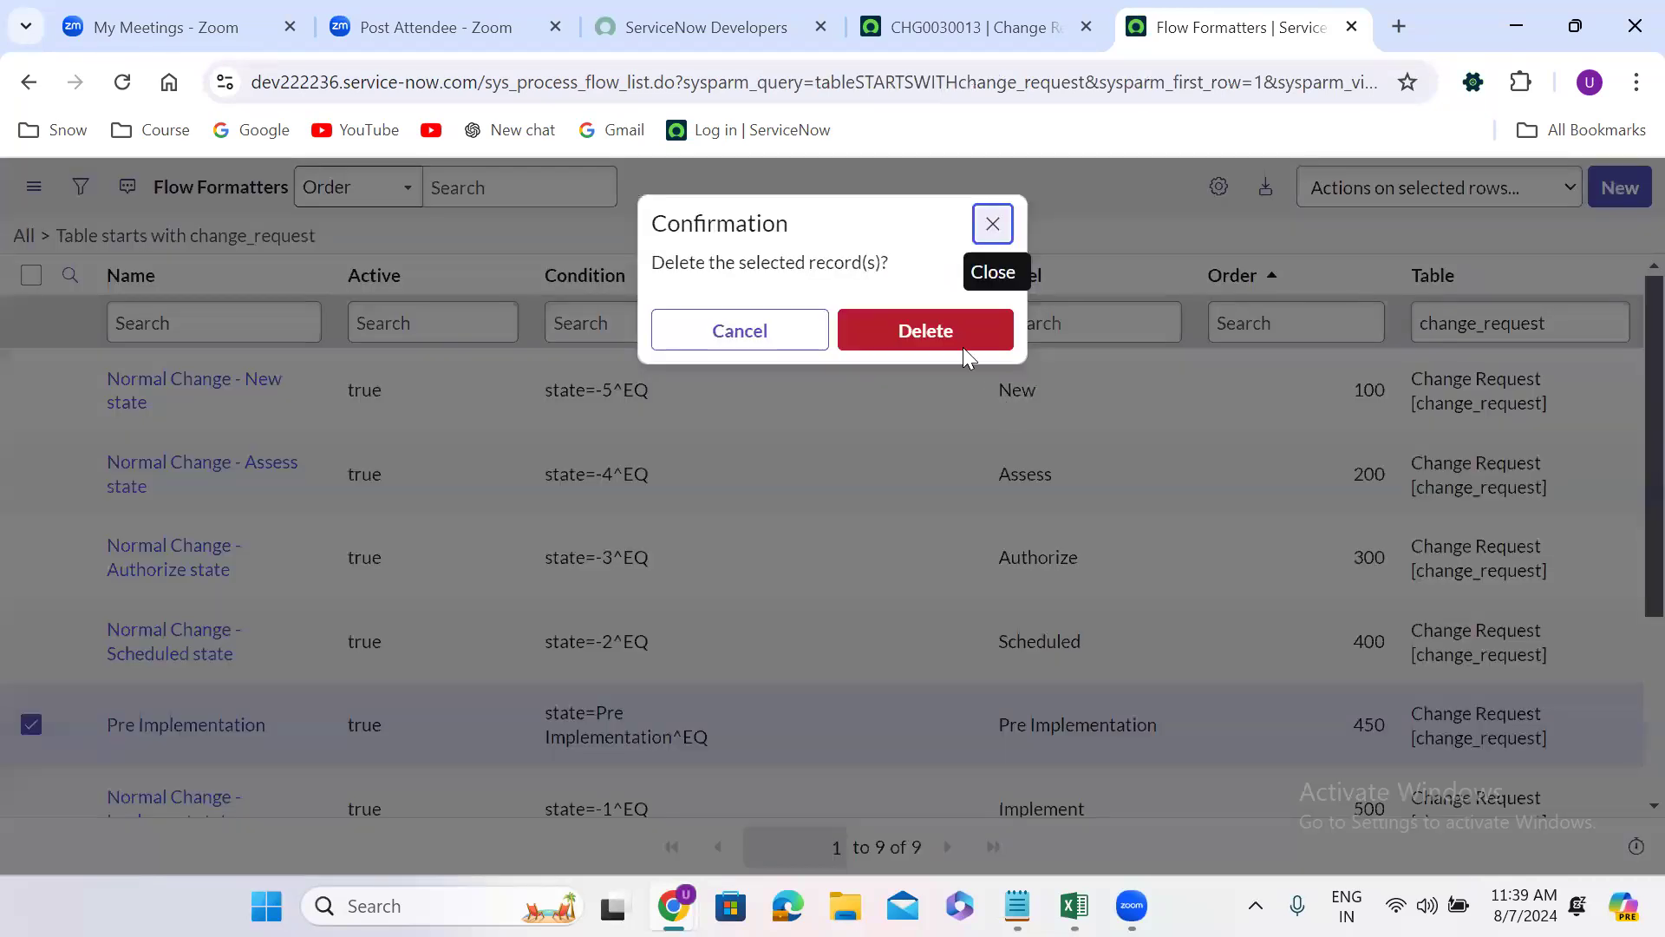
pyautogui.click(951, 337)
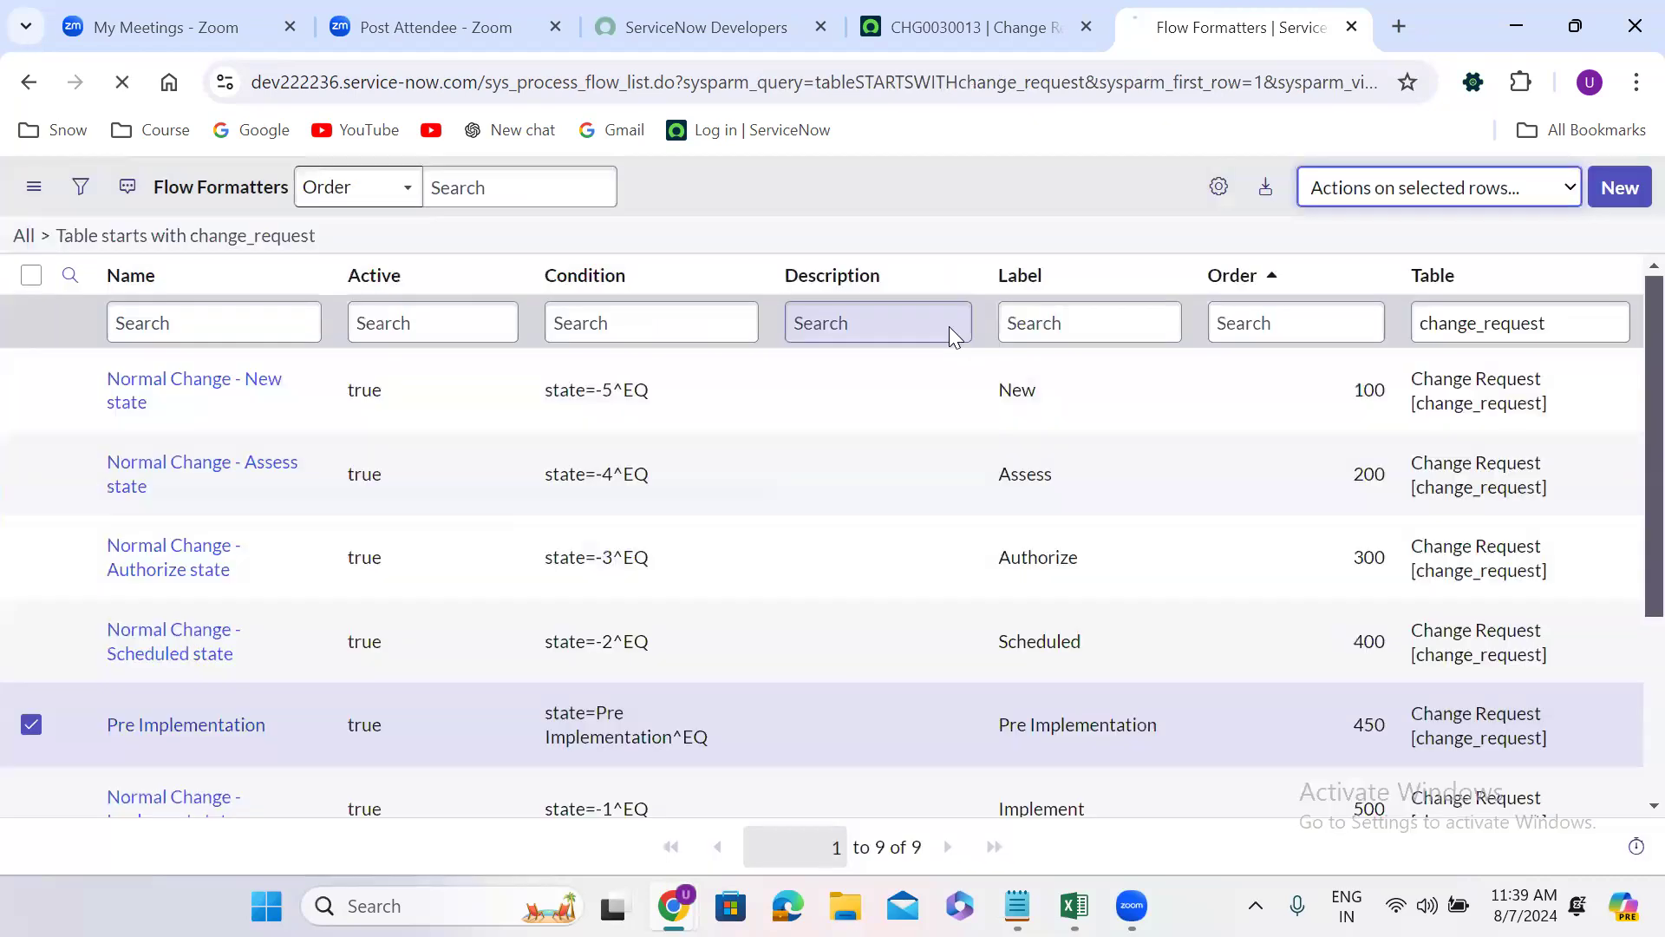
# Step: Return to the change request, reload it, and move it to the Implement state
pyautogui.click(961, 21)
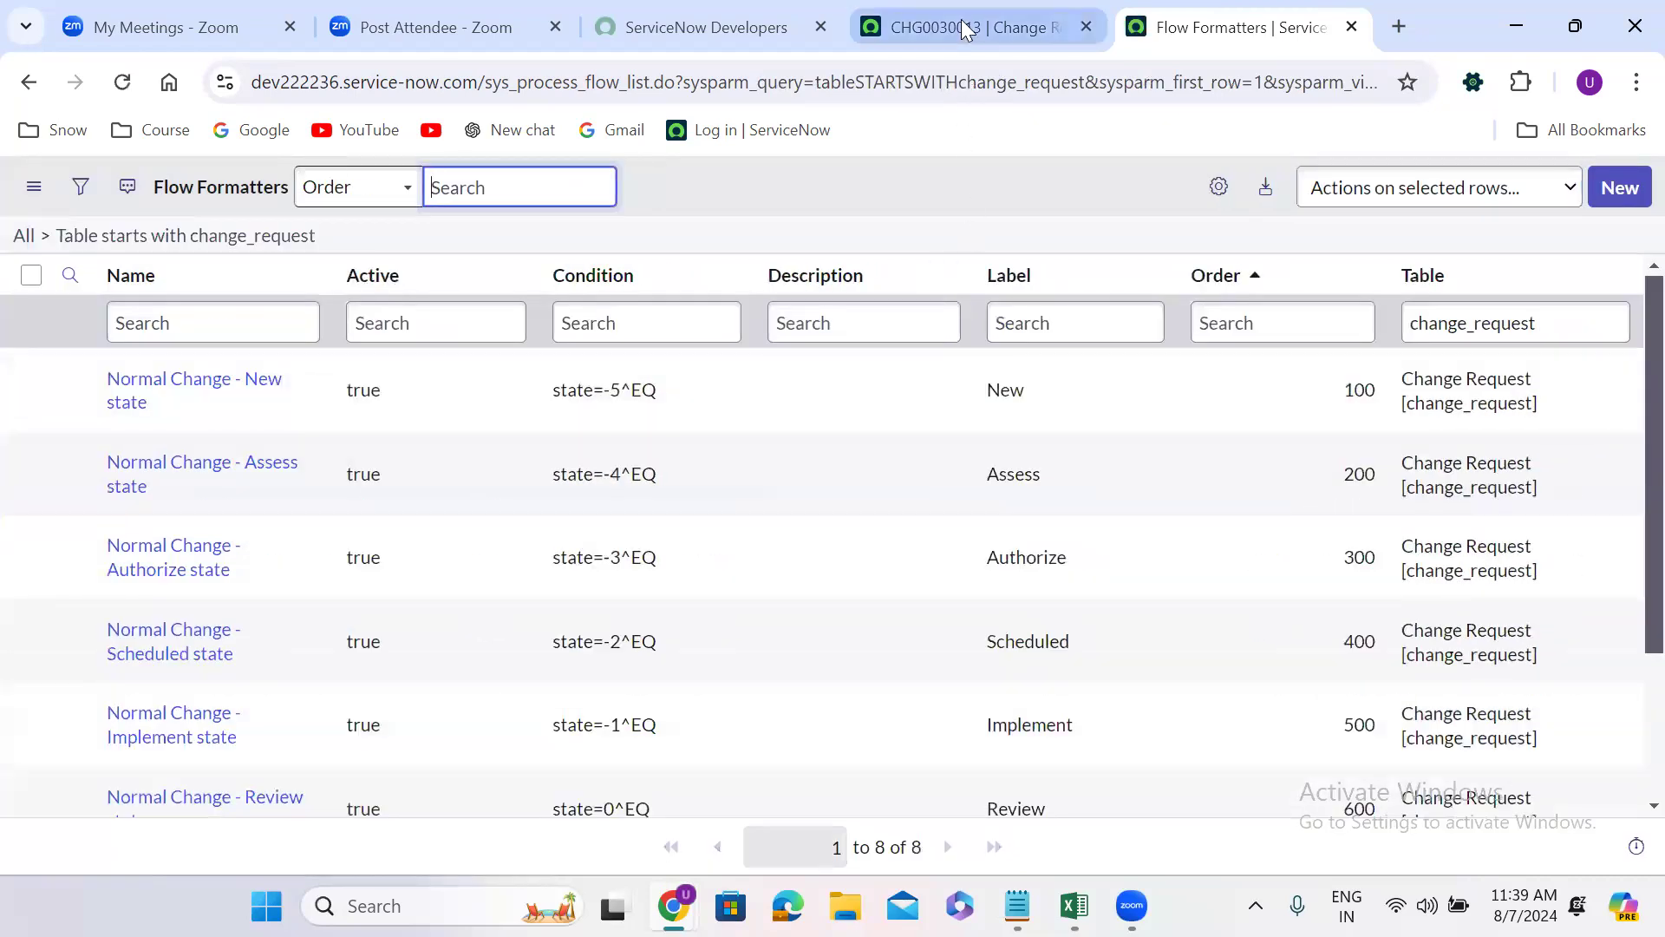
pyautogui.click(122, 82)
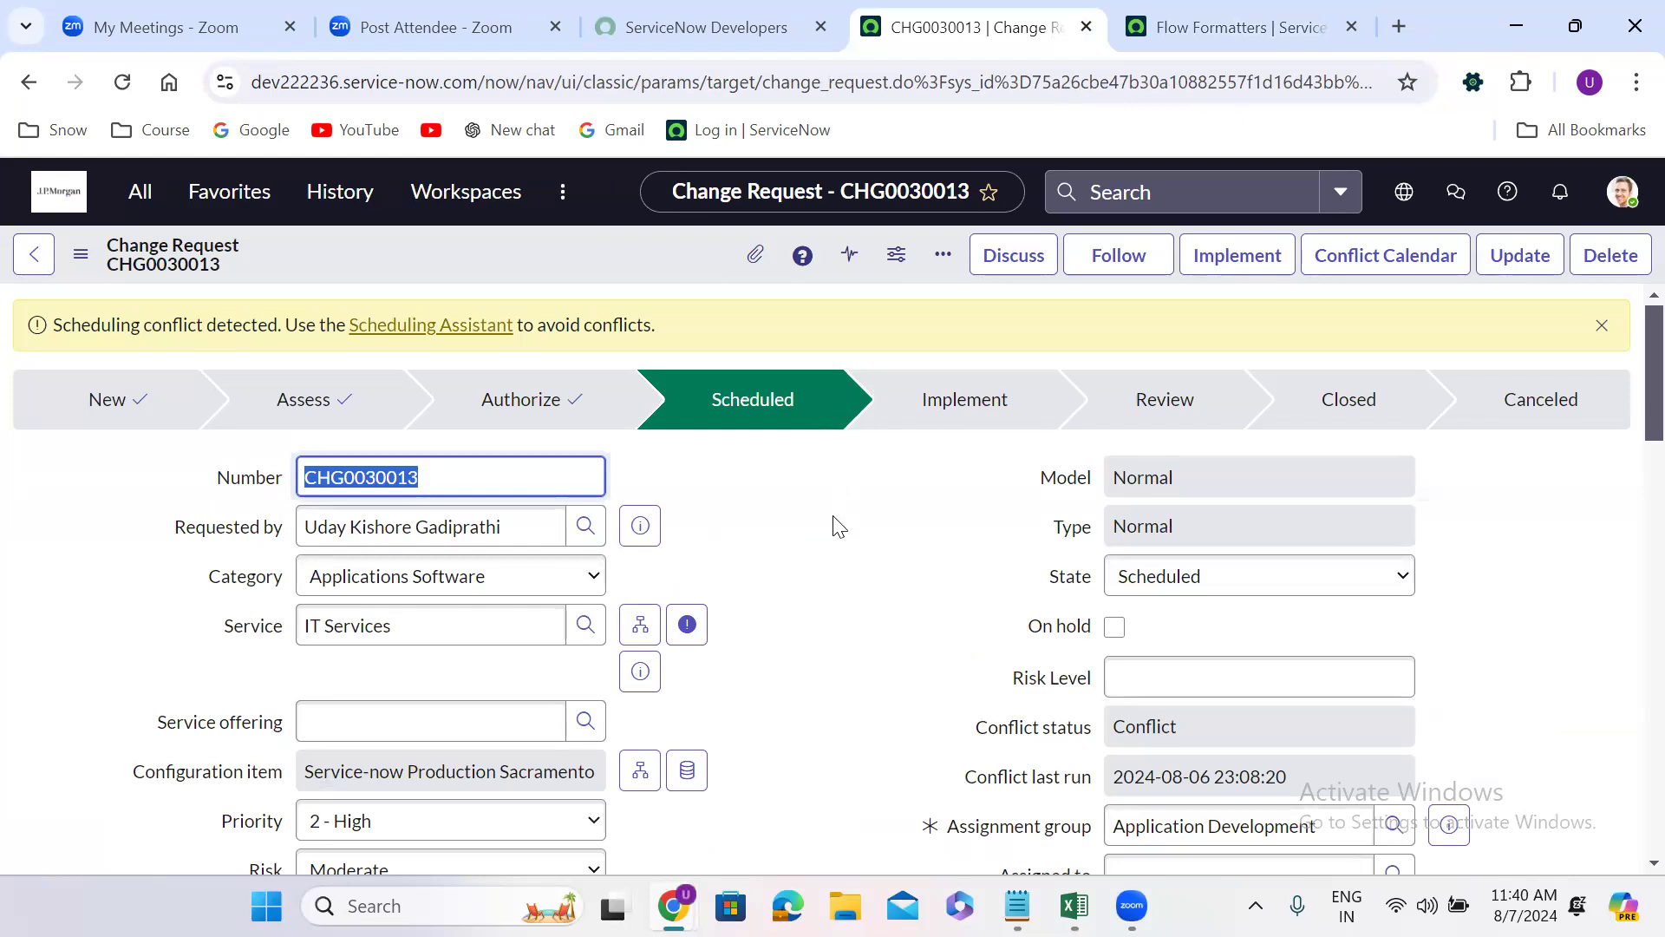
pyautogui.click(1224, 264)
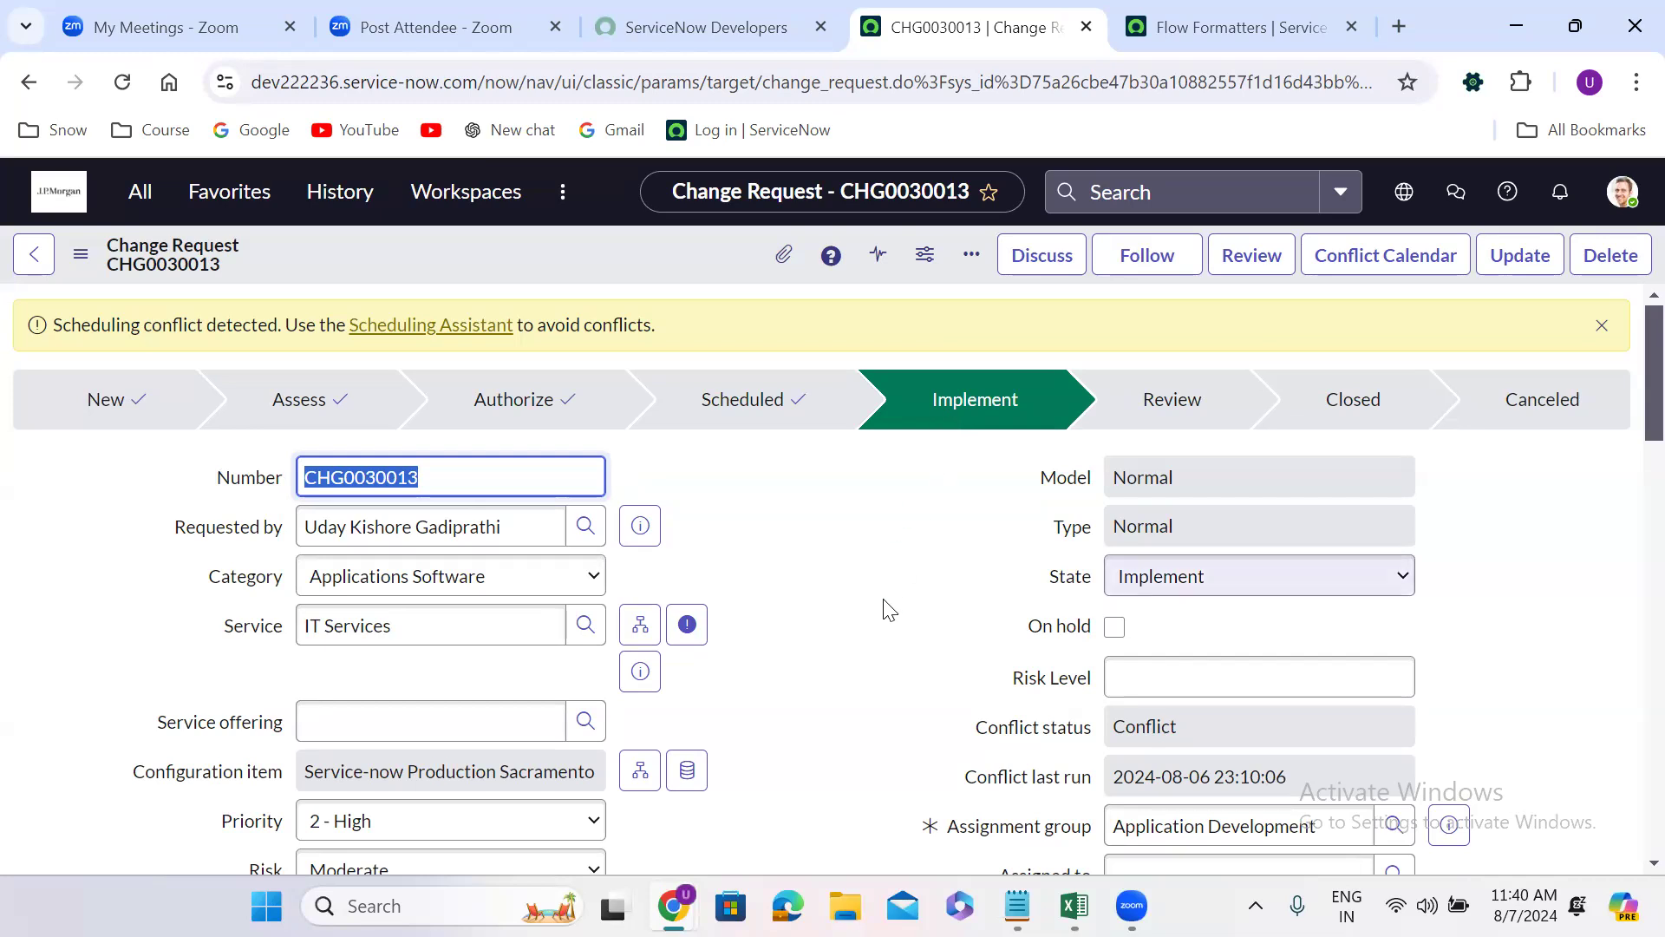
# Step: Show the change tasks of the change request and open the Implement task in a new browser tab
pyautogui.click(868, 635)
pyautogui.scroll(-1, 868, 635)
pyautogui.scroll(-10, 869, 636)
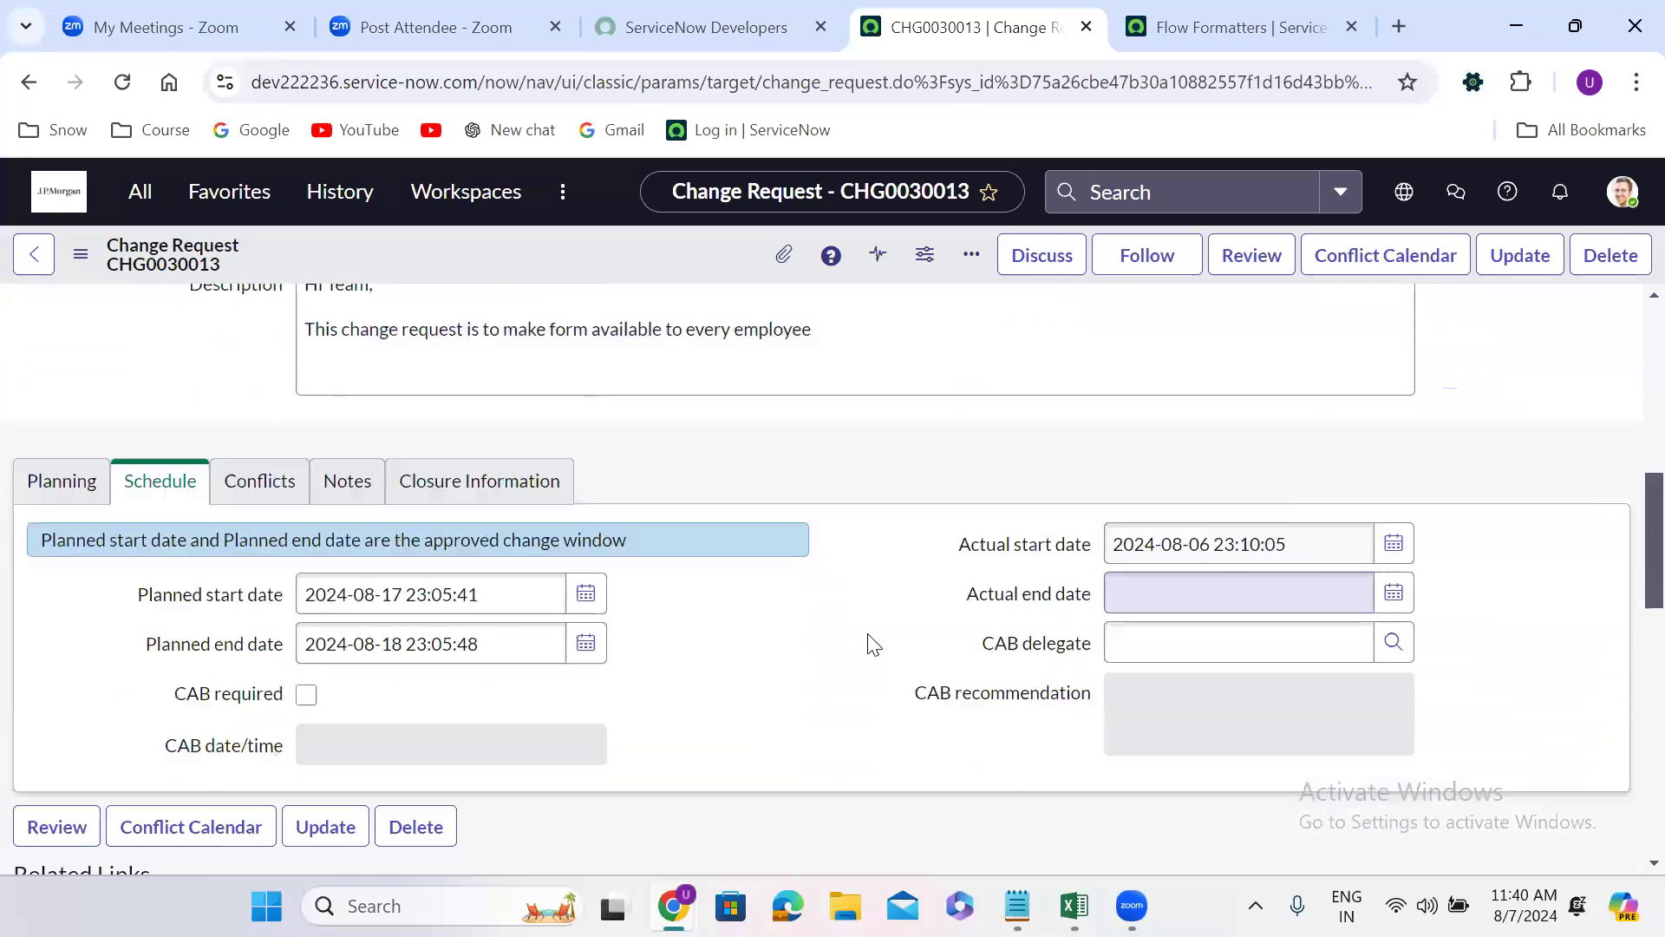
pyautogui.scroll(-4, 867, 633)
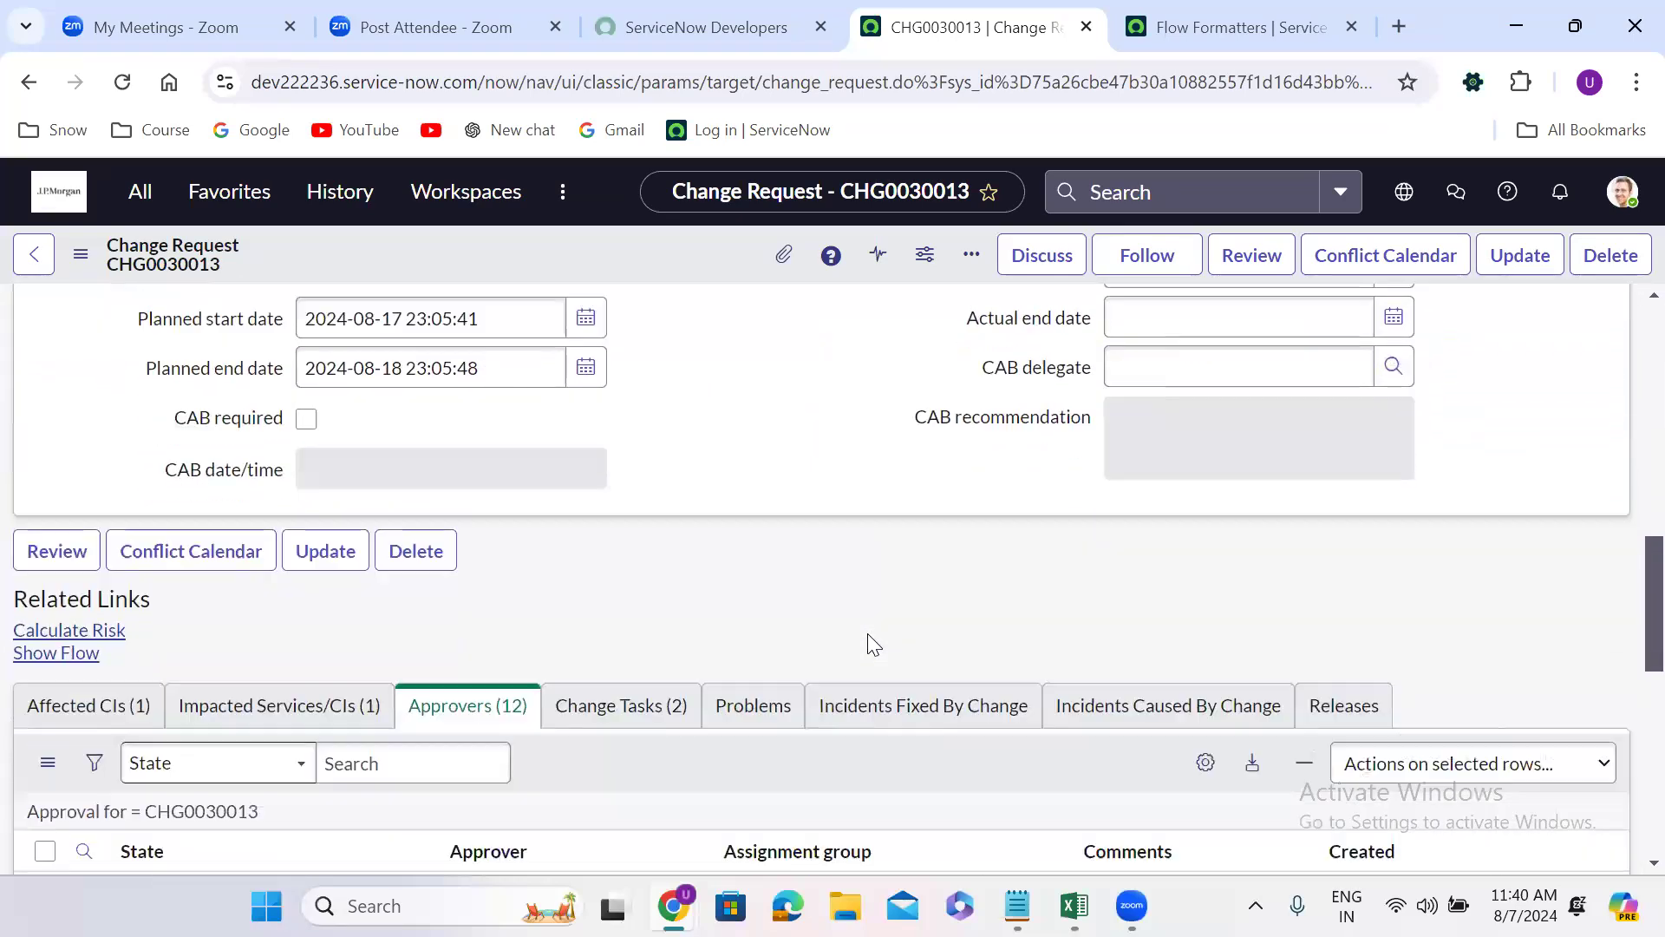
pyautogui.click(628, 469)
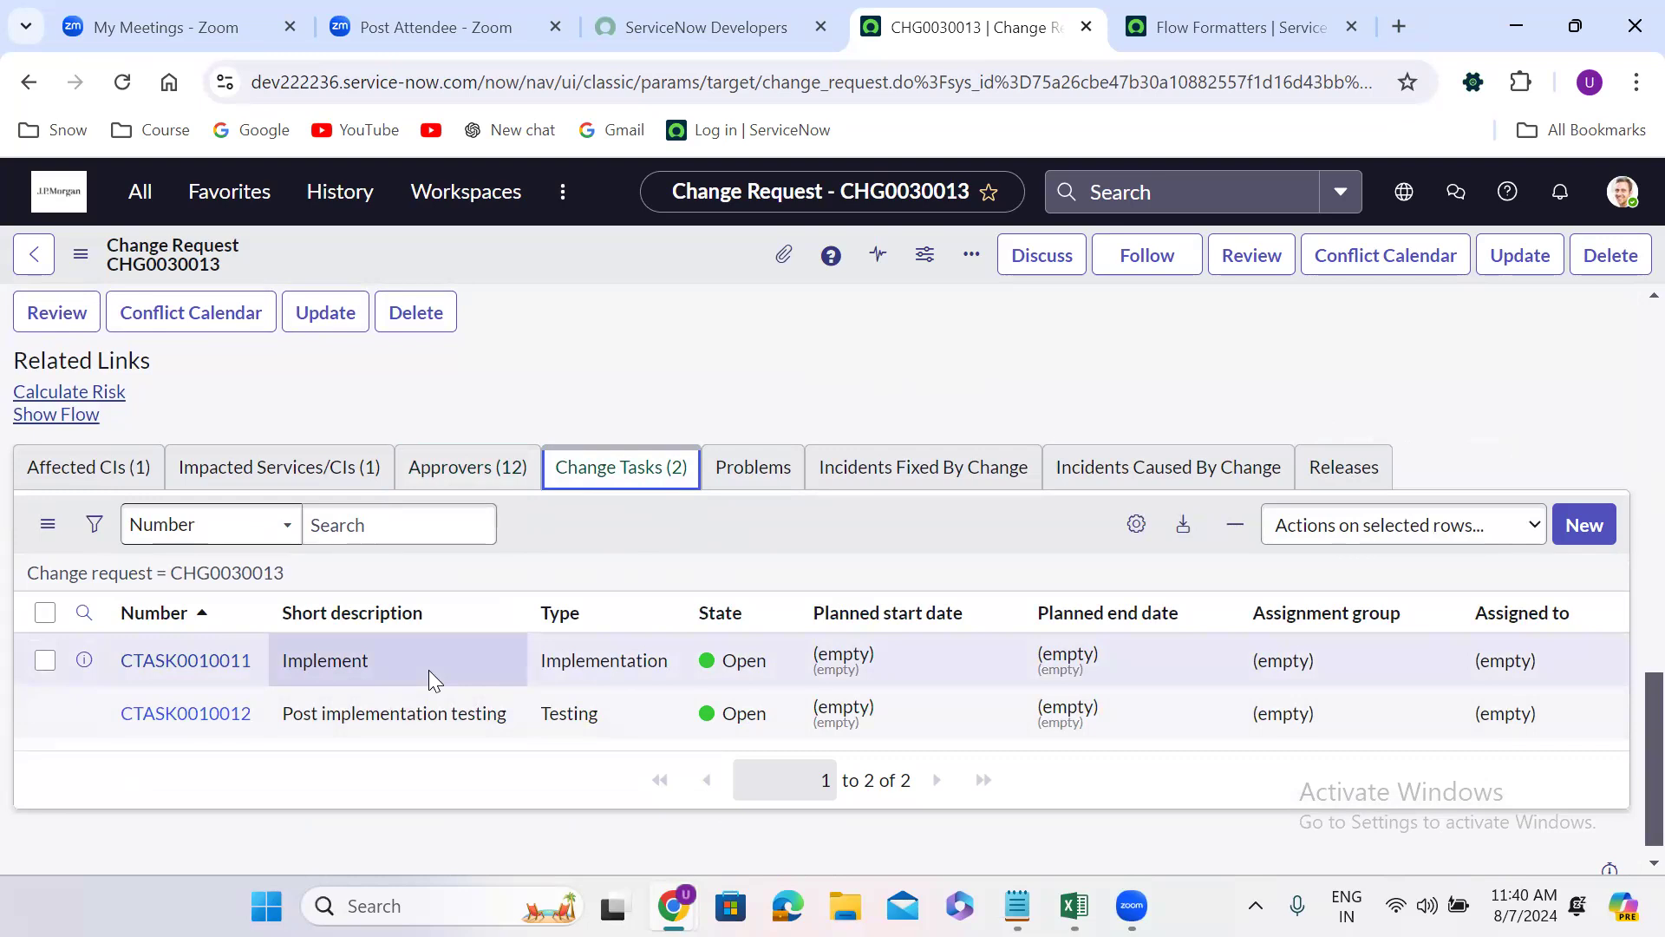
pyautogui.rightClick(86, 664)
pyautogui.click(268, 343)
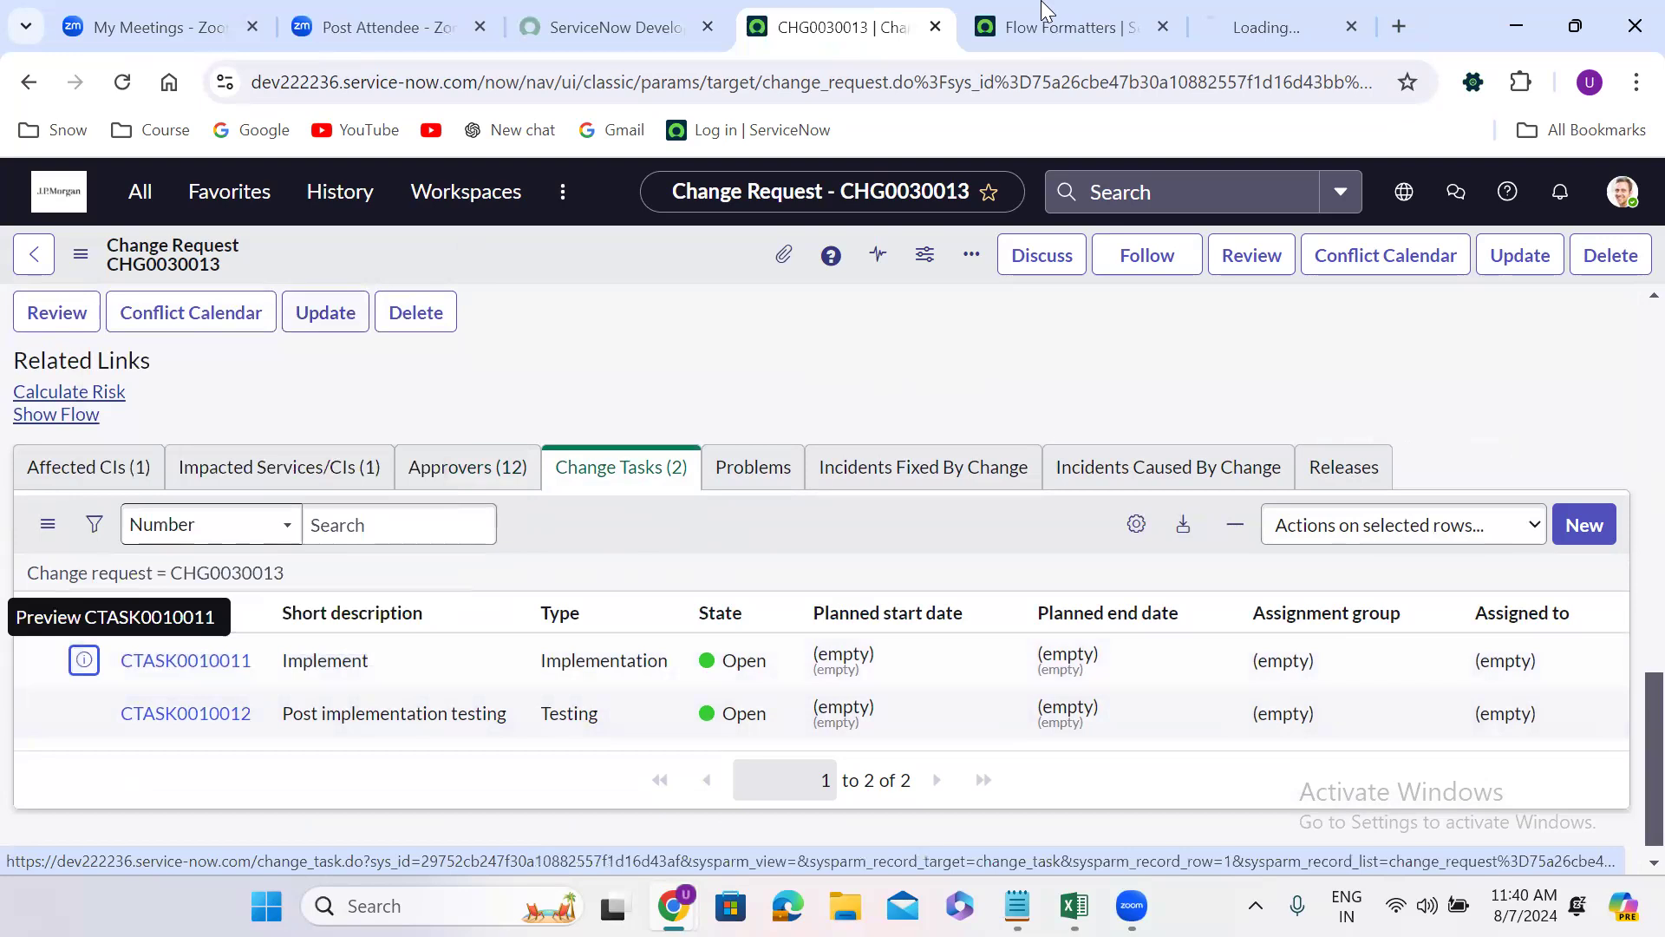
pyautogui.click(1247, 12)
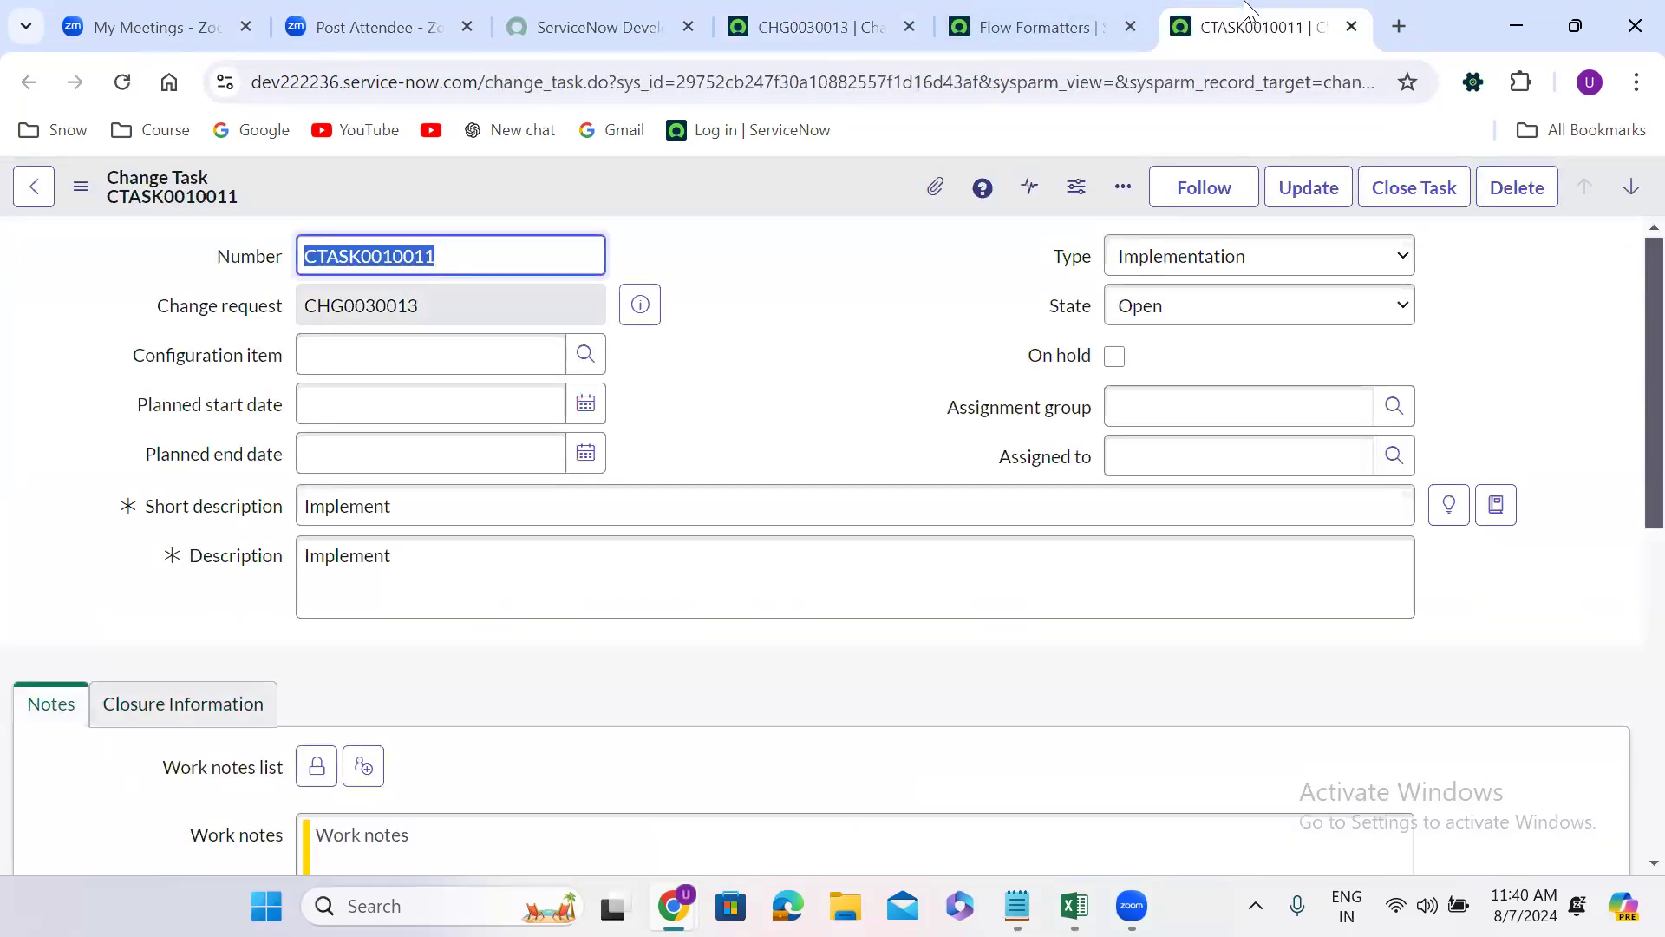
# Step: Close the Implement change task with state Closed, close code Successful and close notes "test"
pyautogui.click(1176, 314)
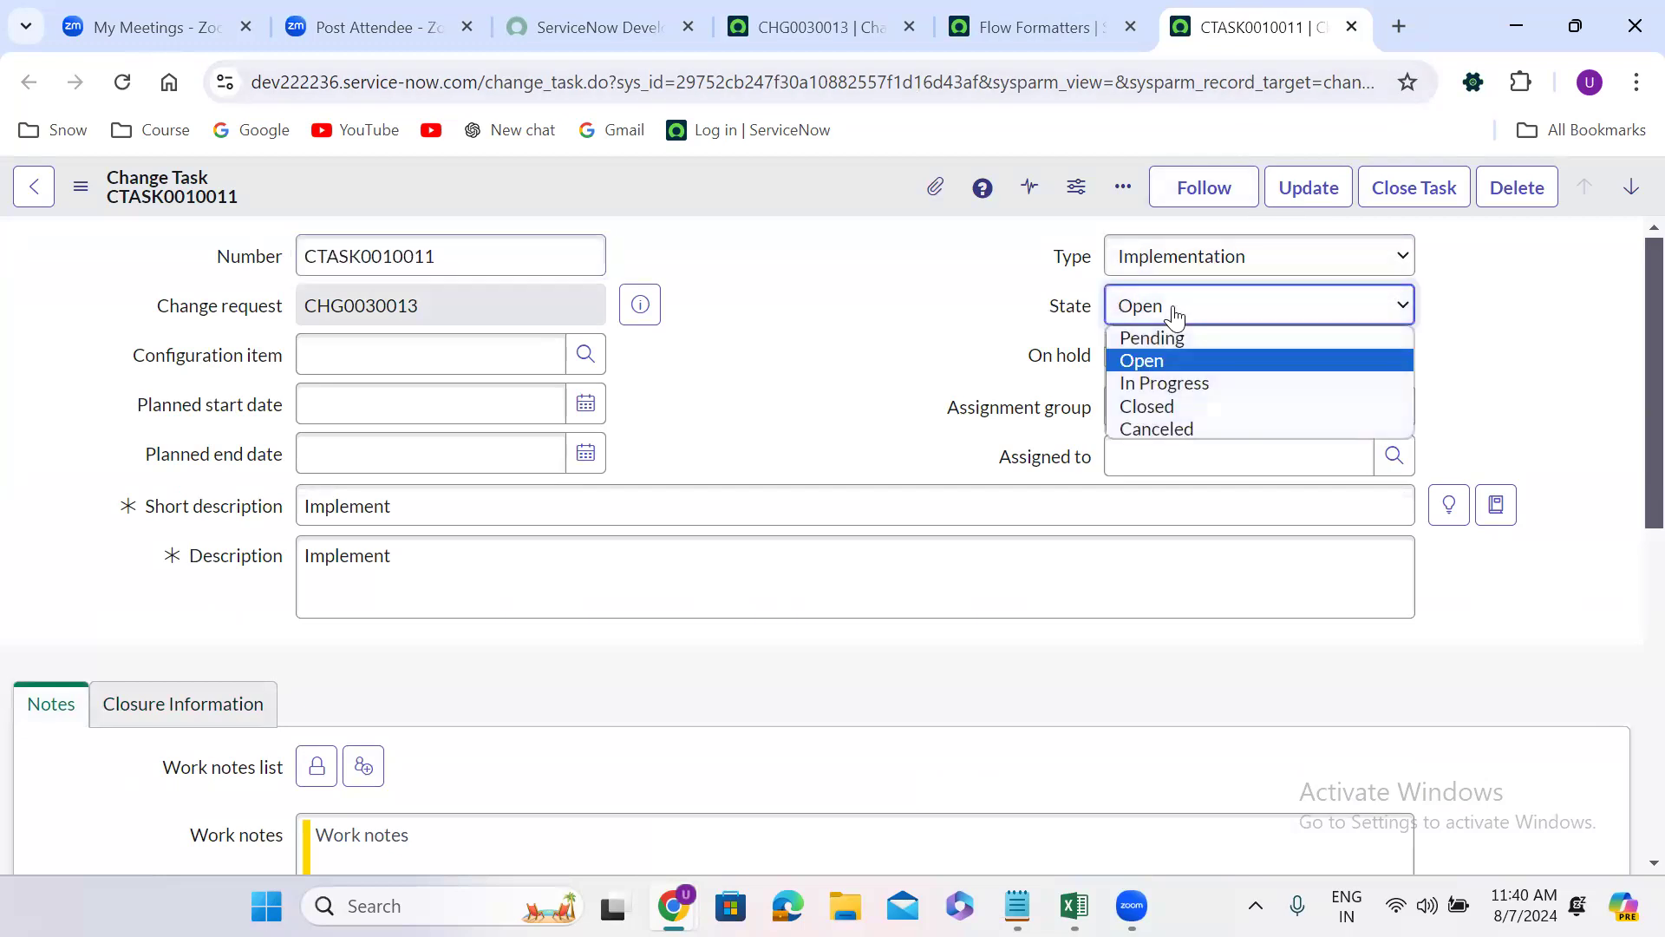
pyautogui.click(1178, 406)
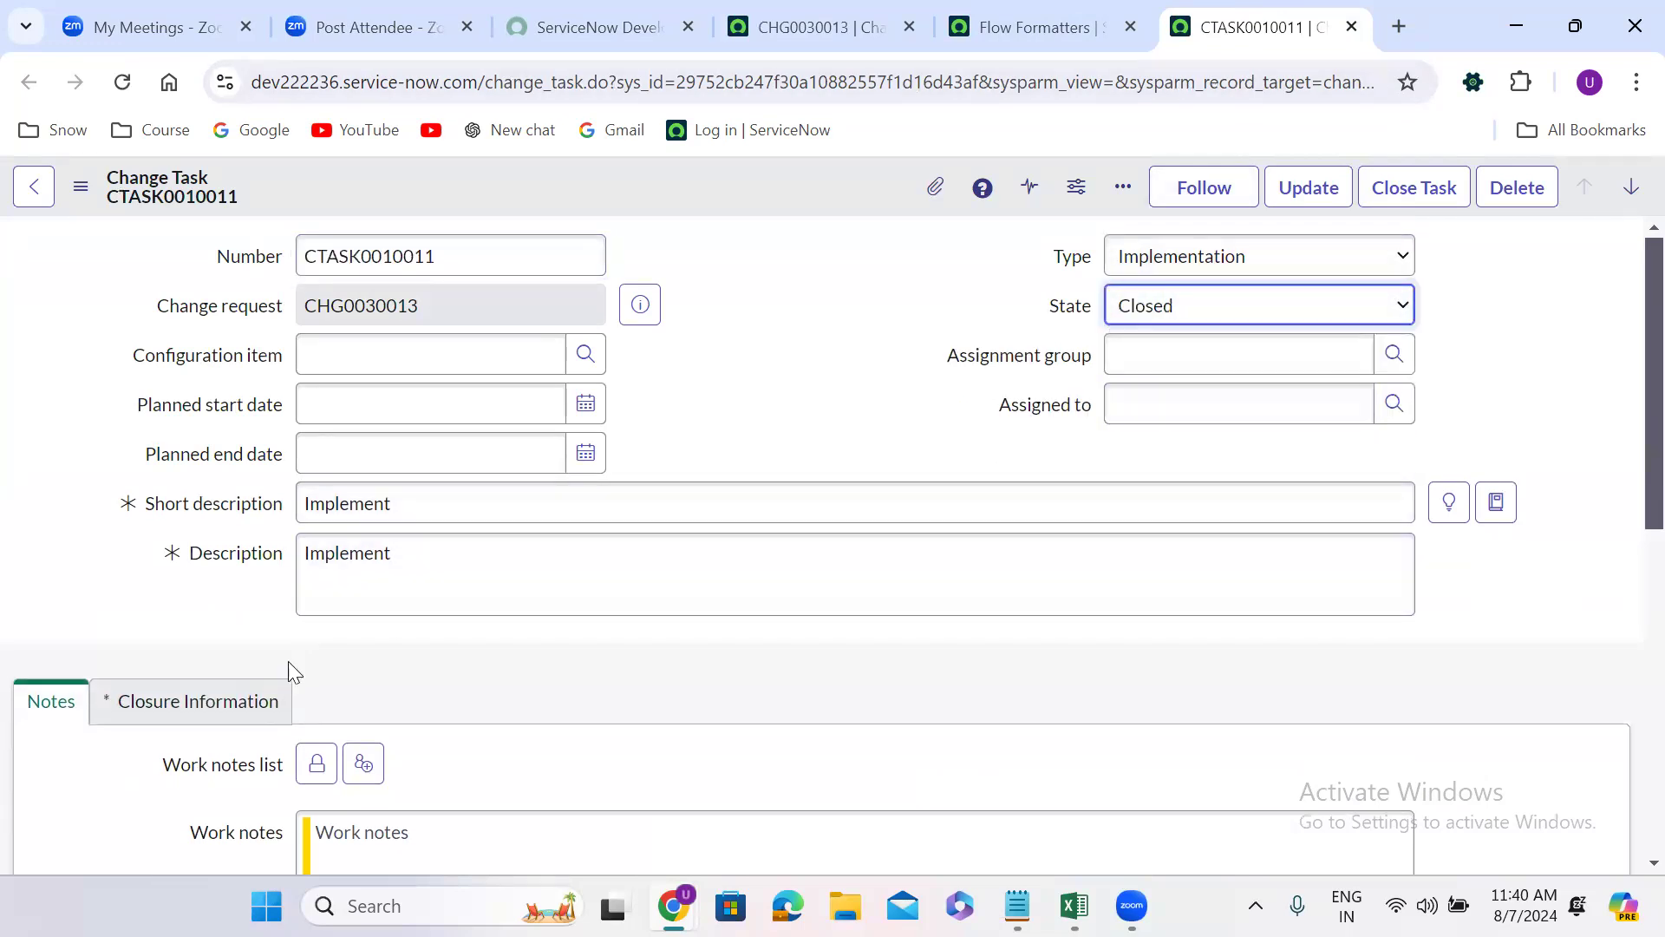
pyautogui.click(260, 700)
pyautogui.scroll(-1, 446, 685)
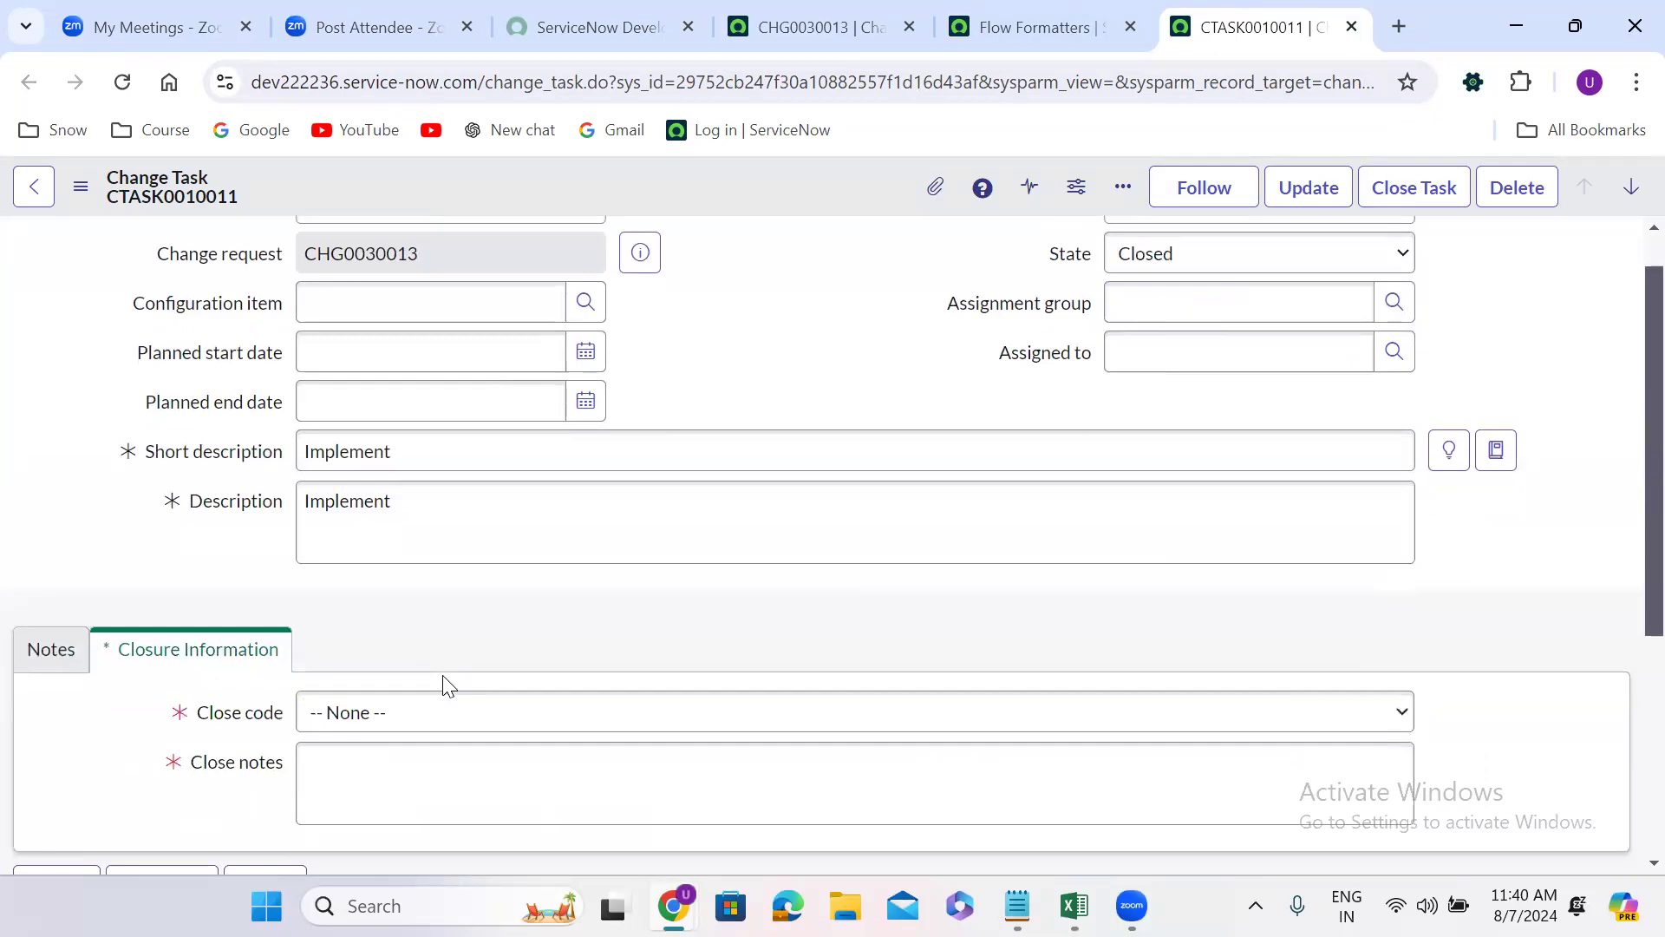
pyautogui.scroll(-3, 446, 685)
pyautogui.click(398, 455)
pyautogui.click(409, 512)
pyautogui.click(410, 513)
pyautogui.write('test')
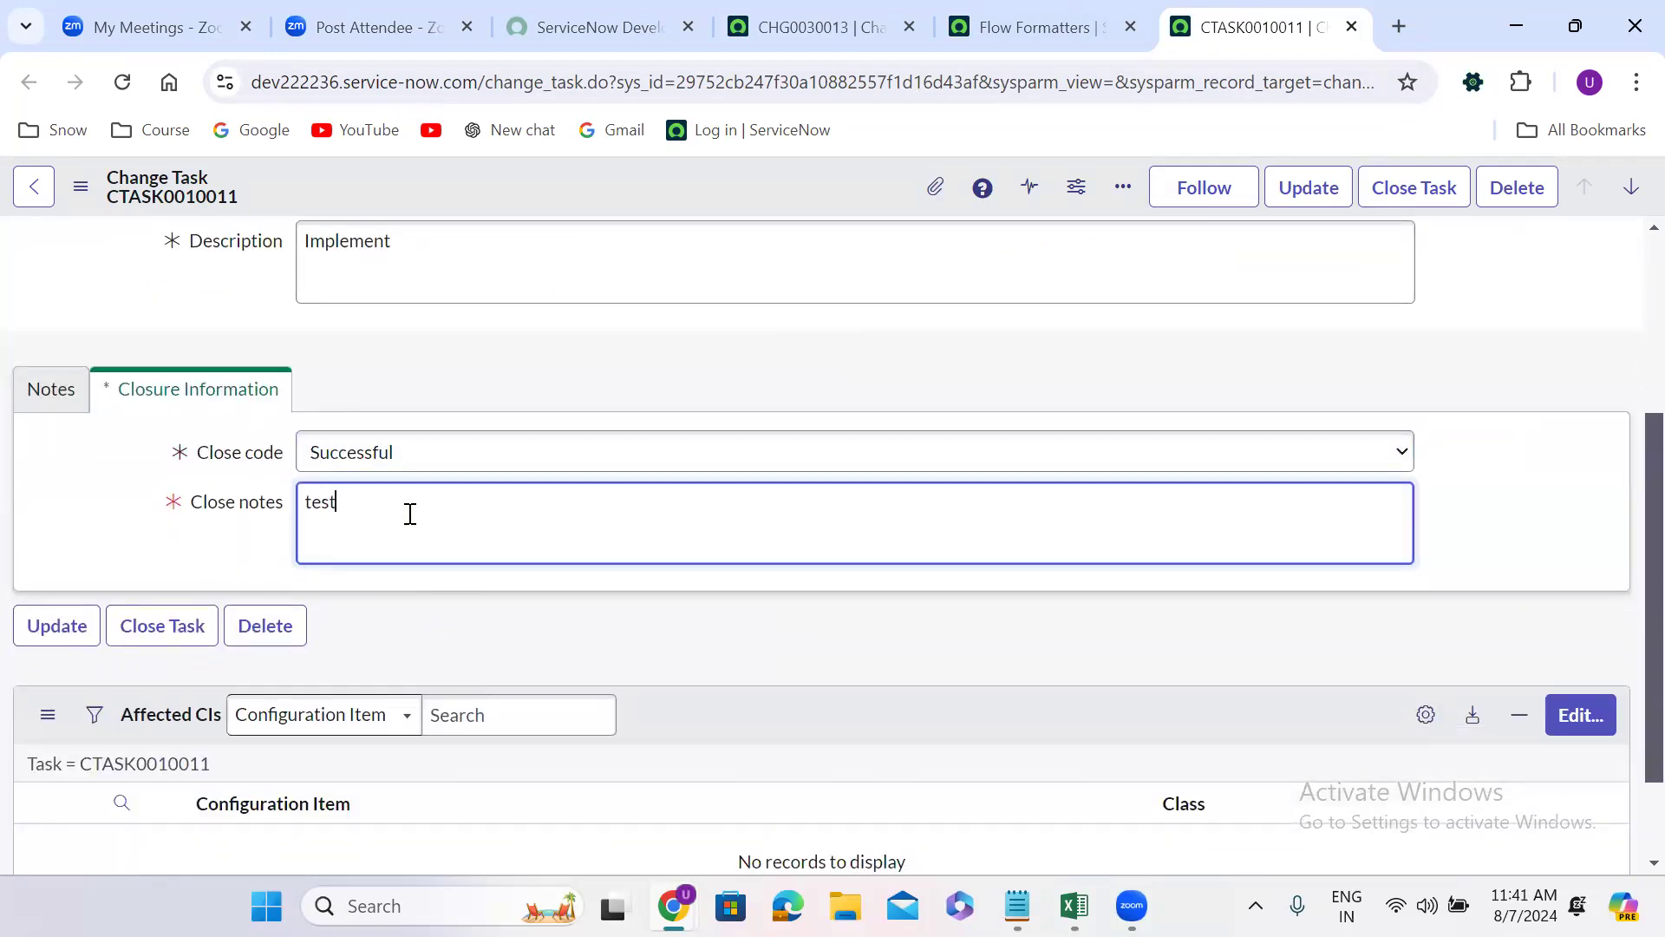
pyautogui.click(1381, 179)
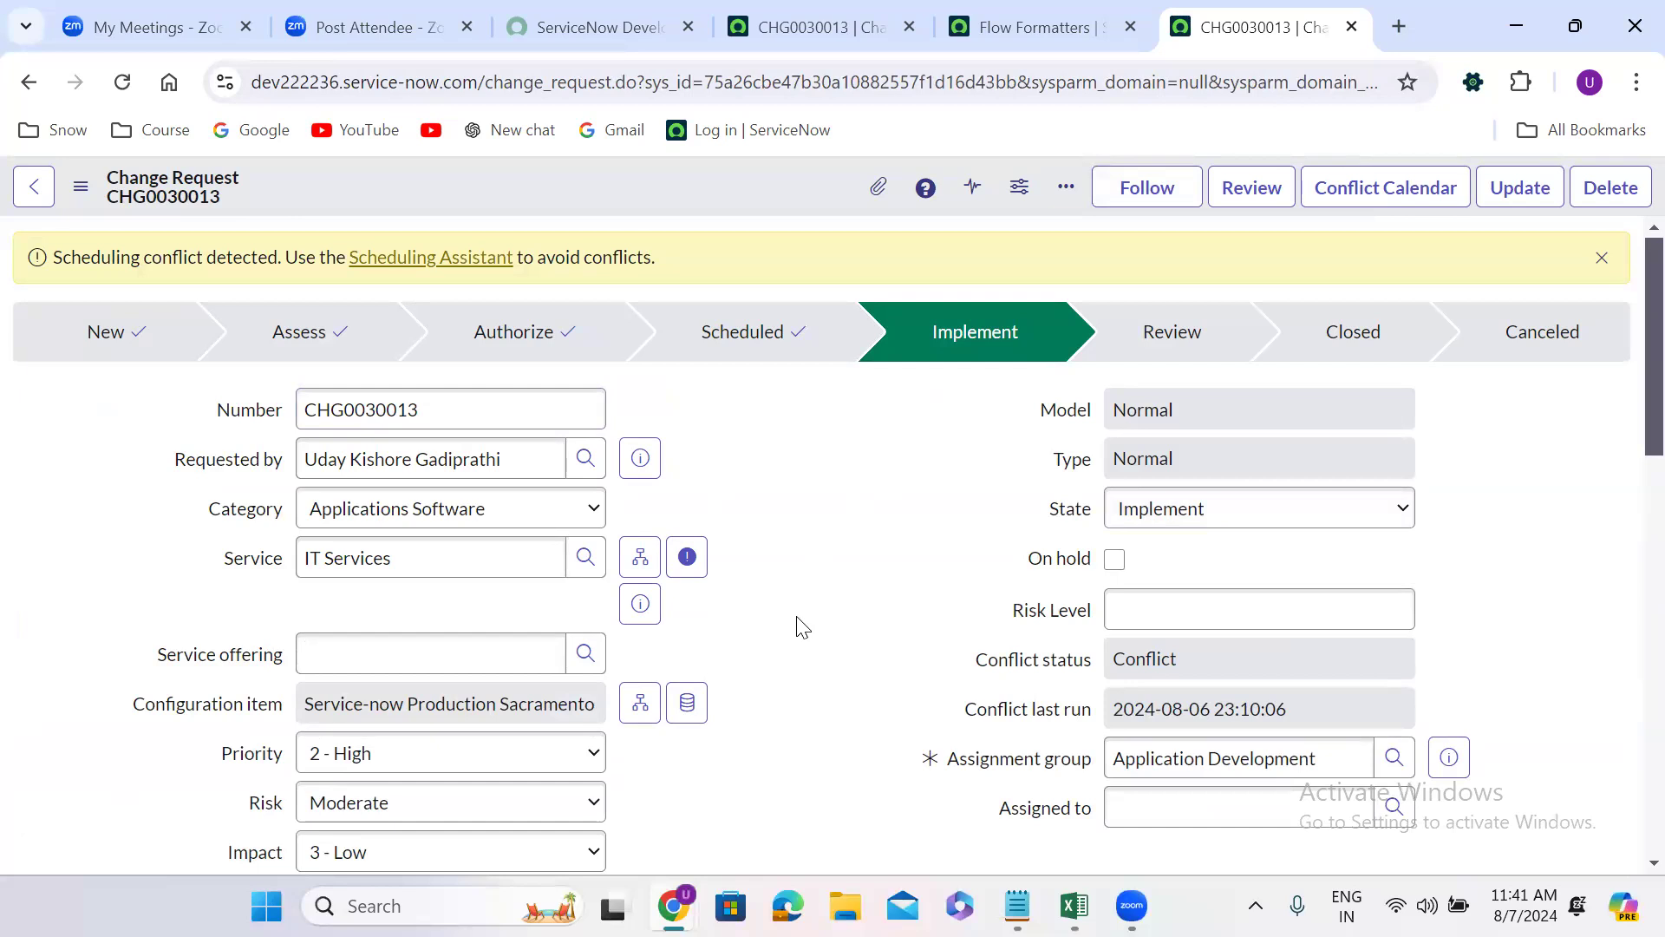
# Step: Open the Post implementation testing task from the change request's change tasks in a new browser tab
pyautogui.scroll(-15, 798, 624)
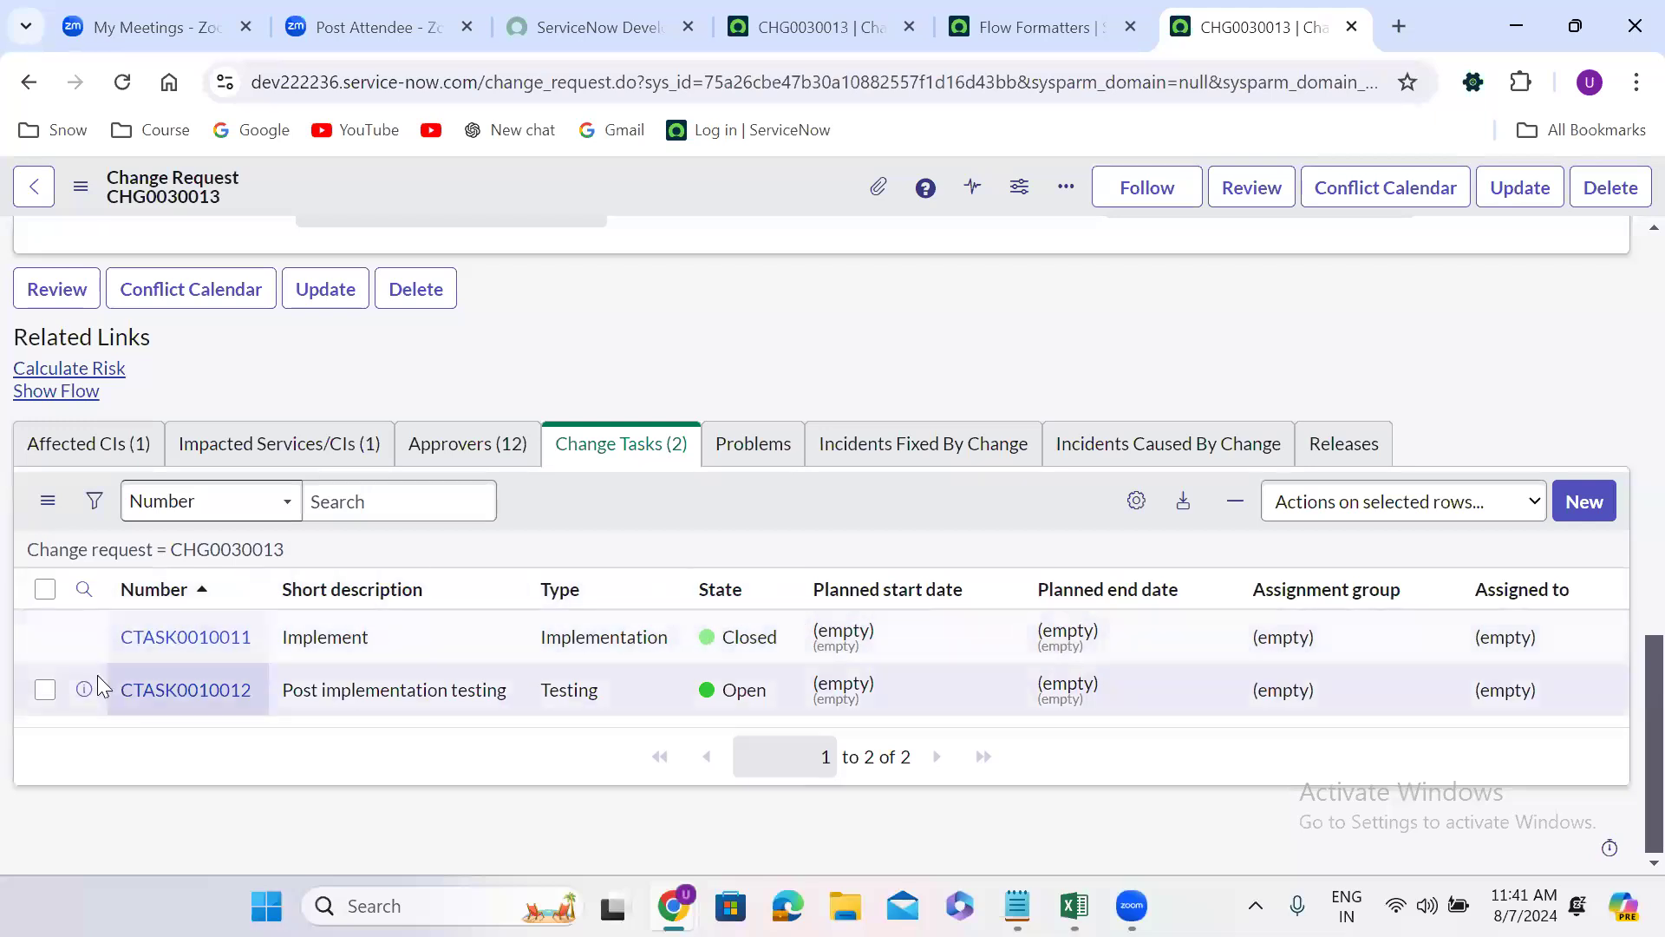
pyautogui.rightClick(124, 689)
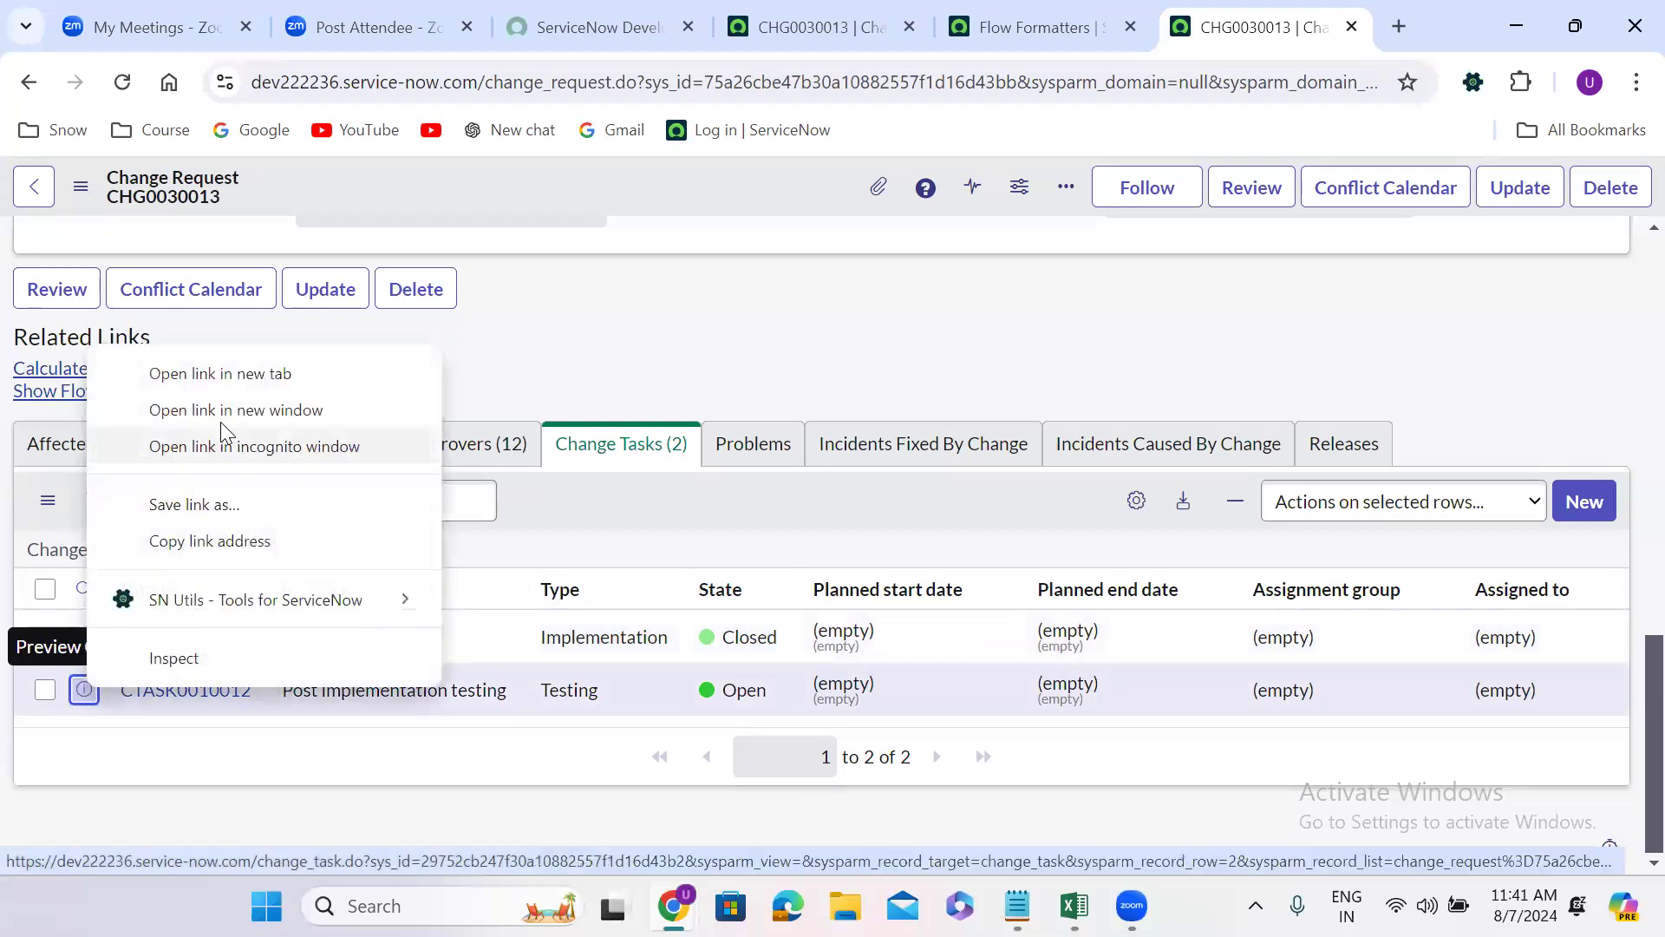
pyautogui.click(197, 372)
pyautogui.click(1237, 22)
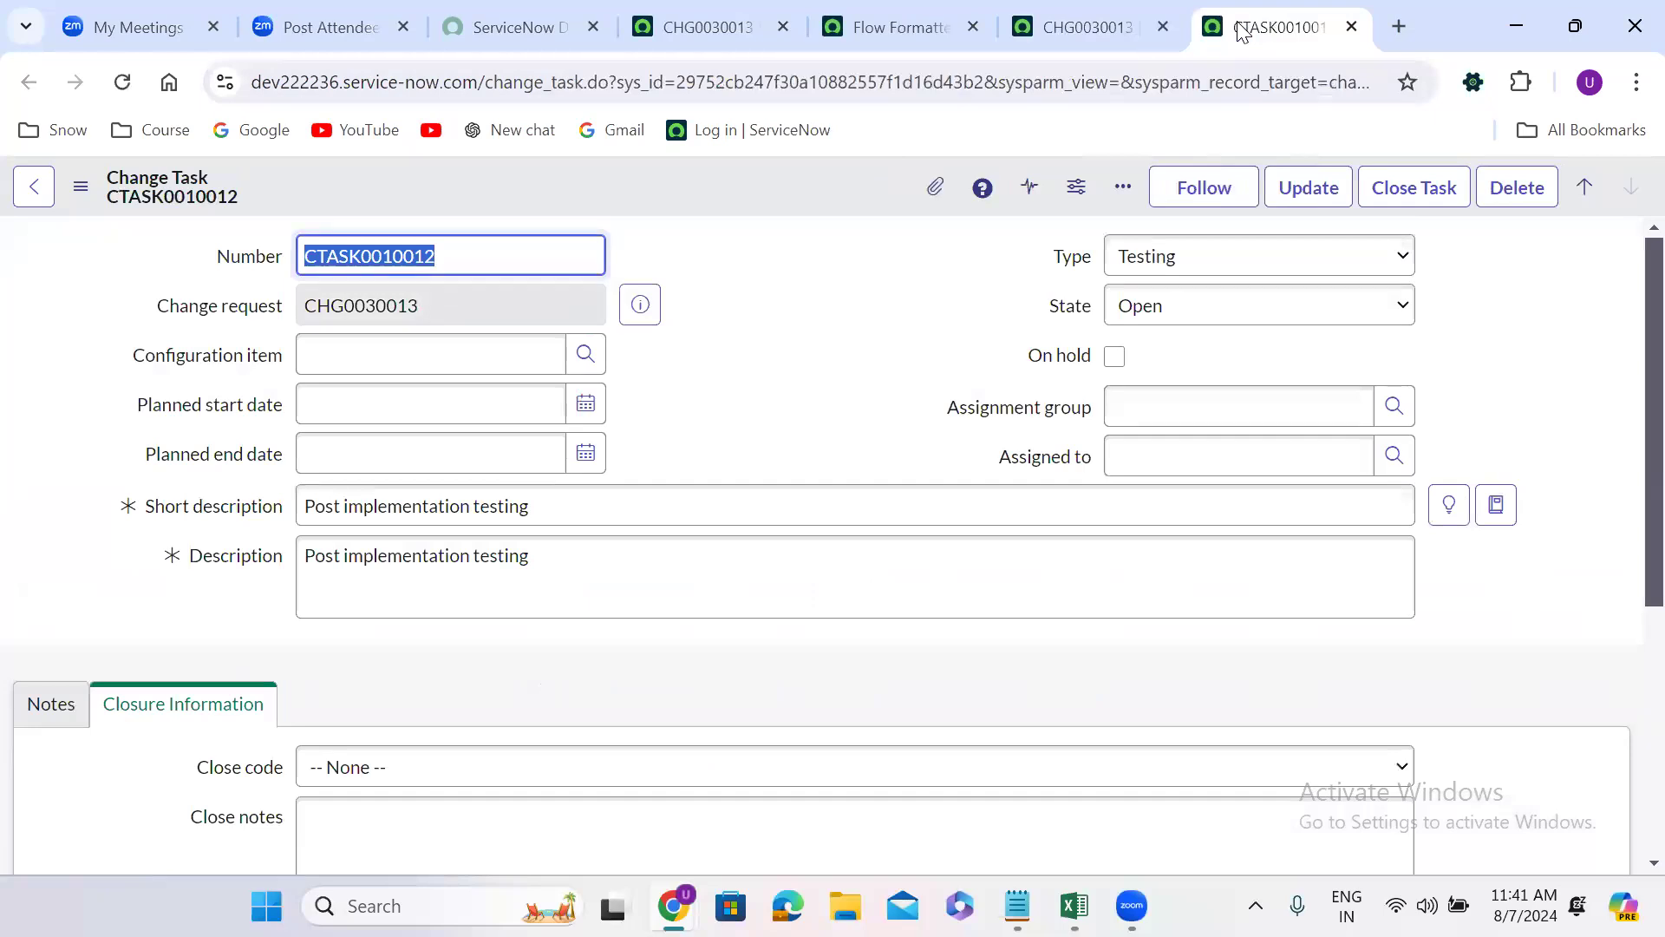
# Step: Save the Post implementation testing task with state Closed, close code Successful and close notes "test", and return to the change request
pyautogui.click(1153, 308)
pyautogui.click(1185, 404)
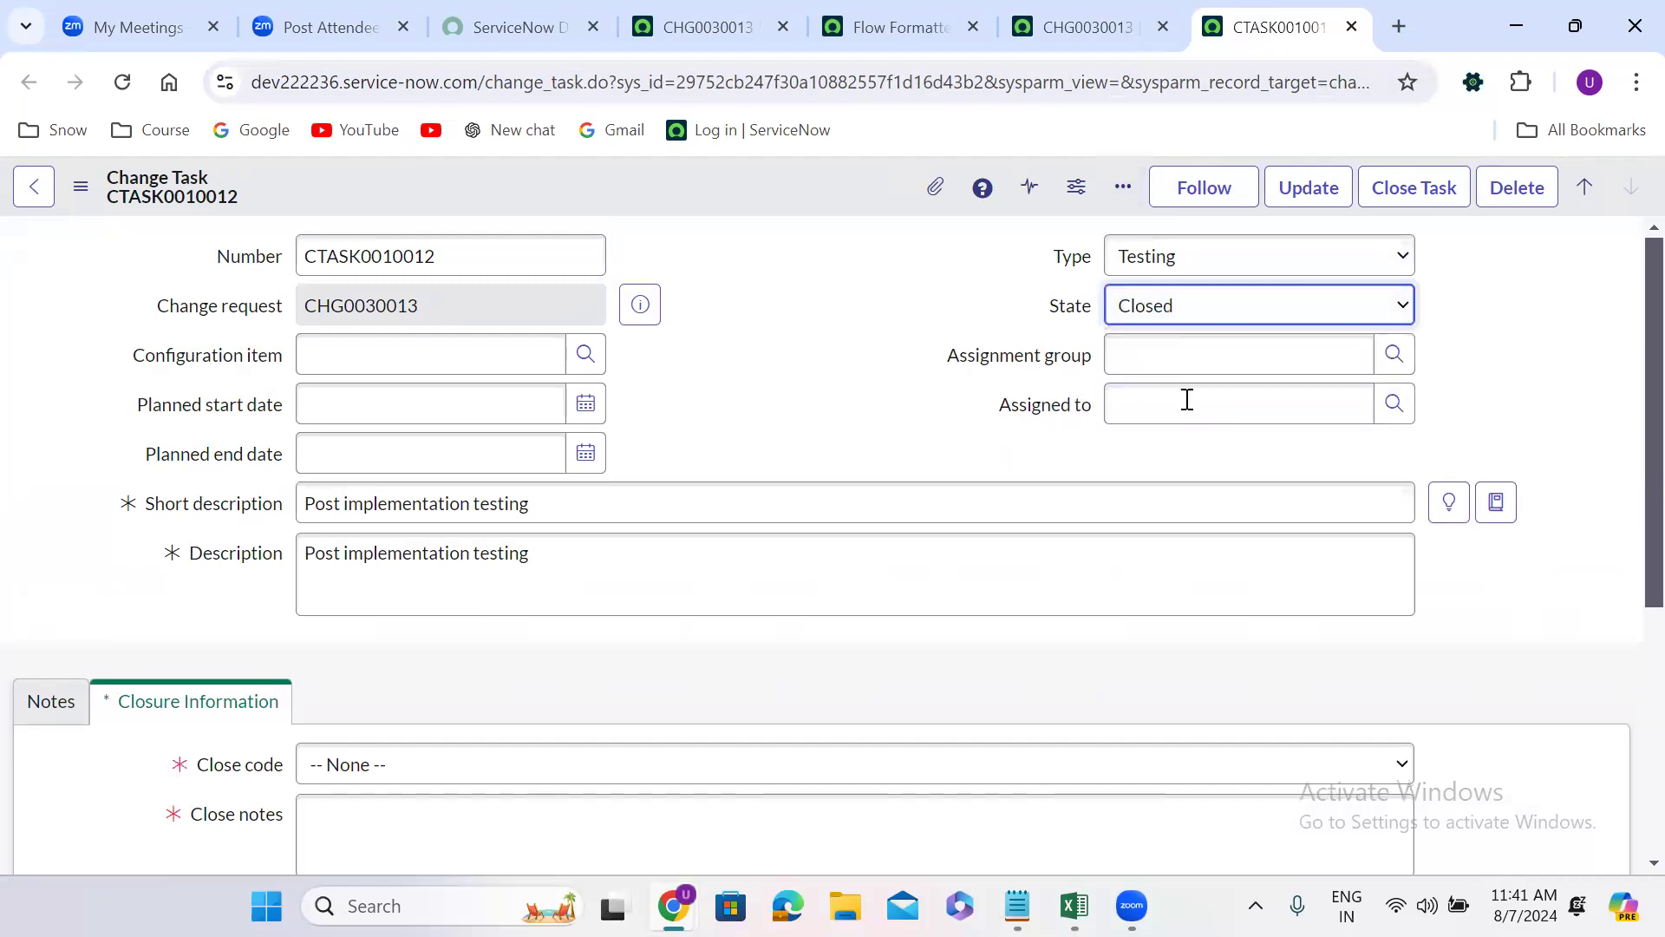
pyautogui.click(413, 764)
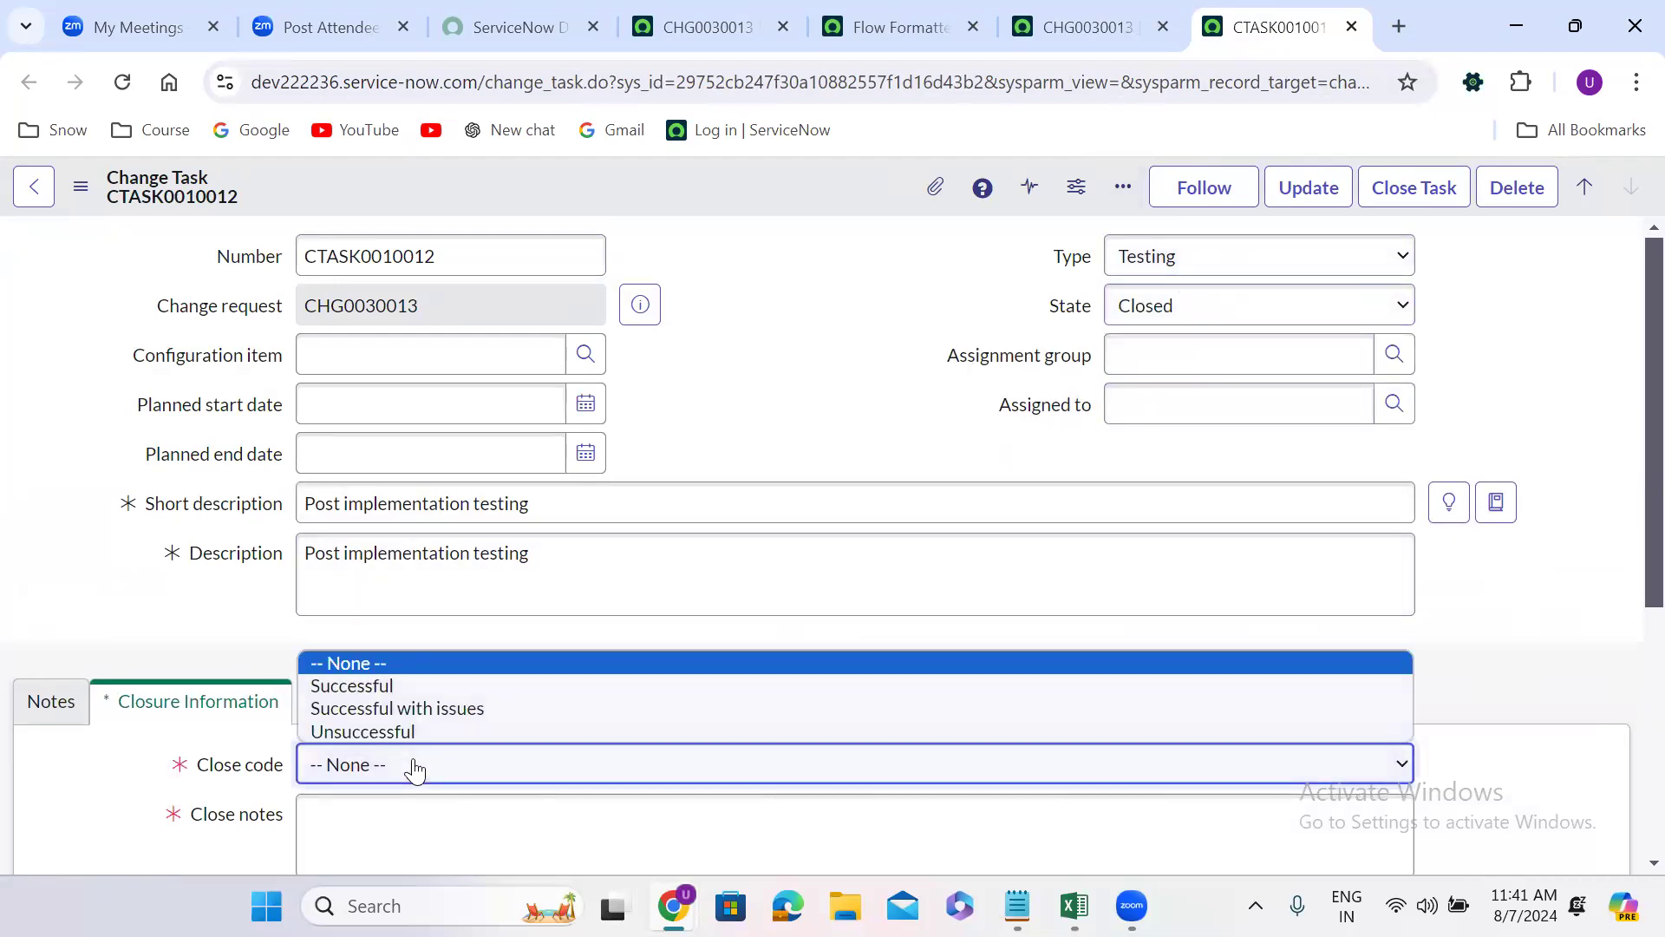
pyautogui.click(398, 686)
pyautogui.click(386, 819)
pyautogui.write('test')
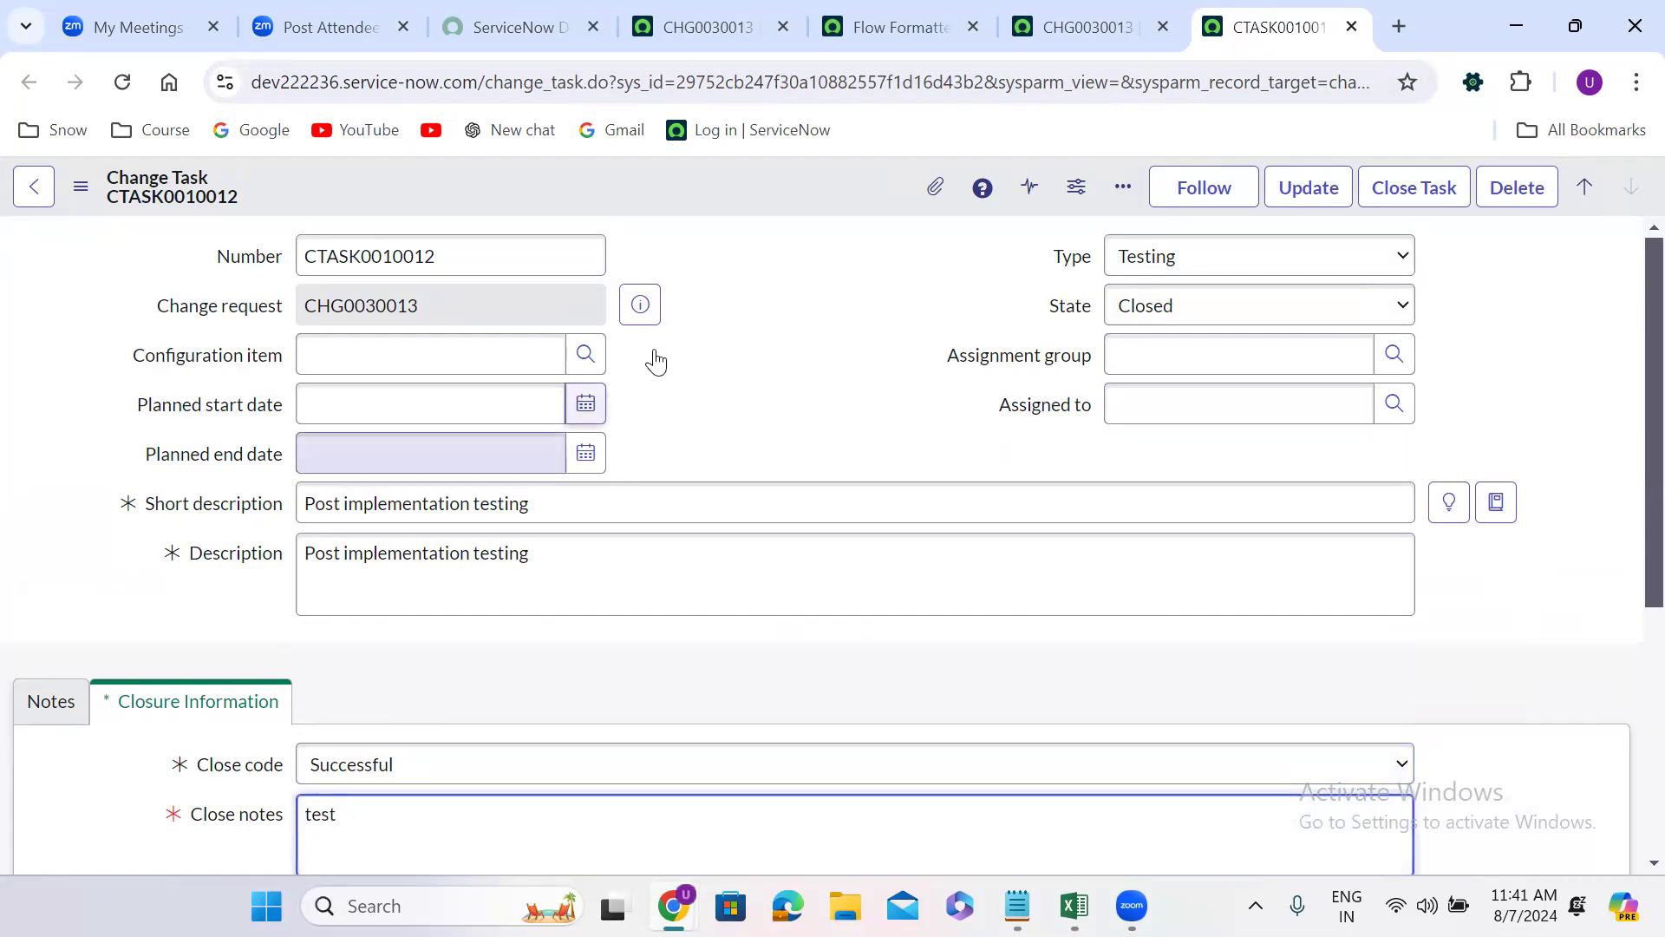
pyautogui.click(735, 168)
pyautogui.rightClick(736, 171)
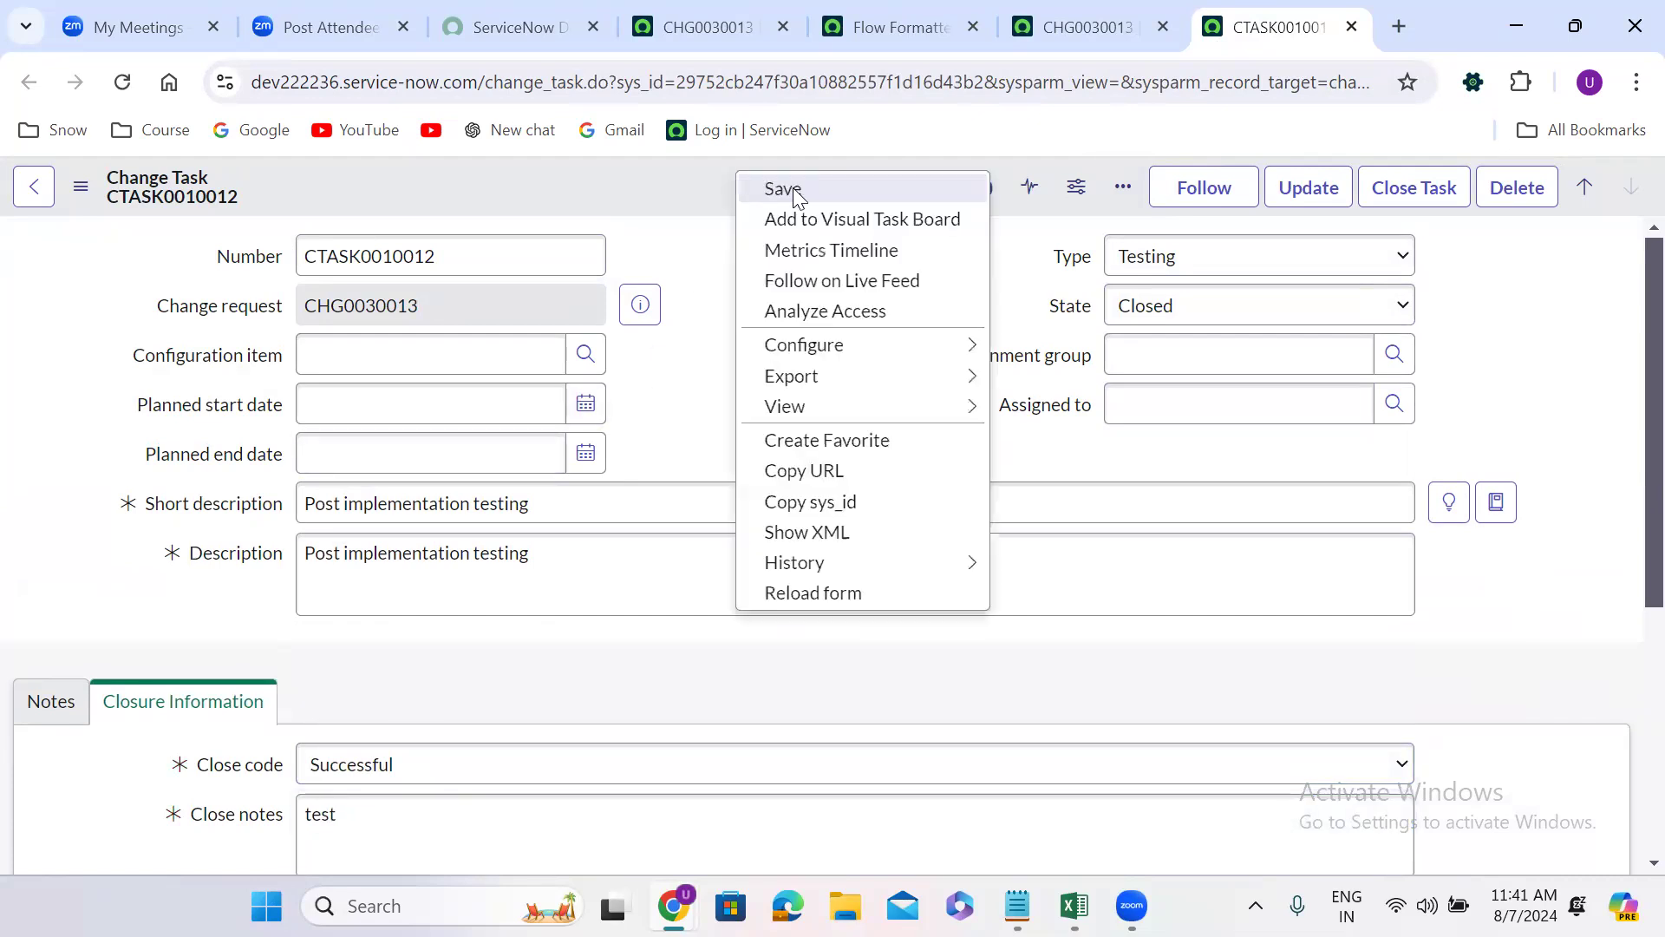
pyautogui.click(794, 191)
pyautogui.click(1074, 12)
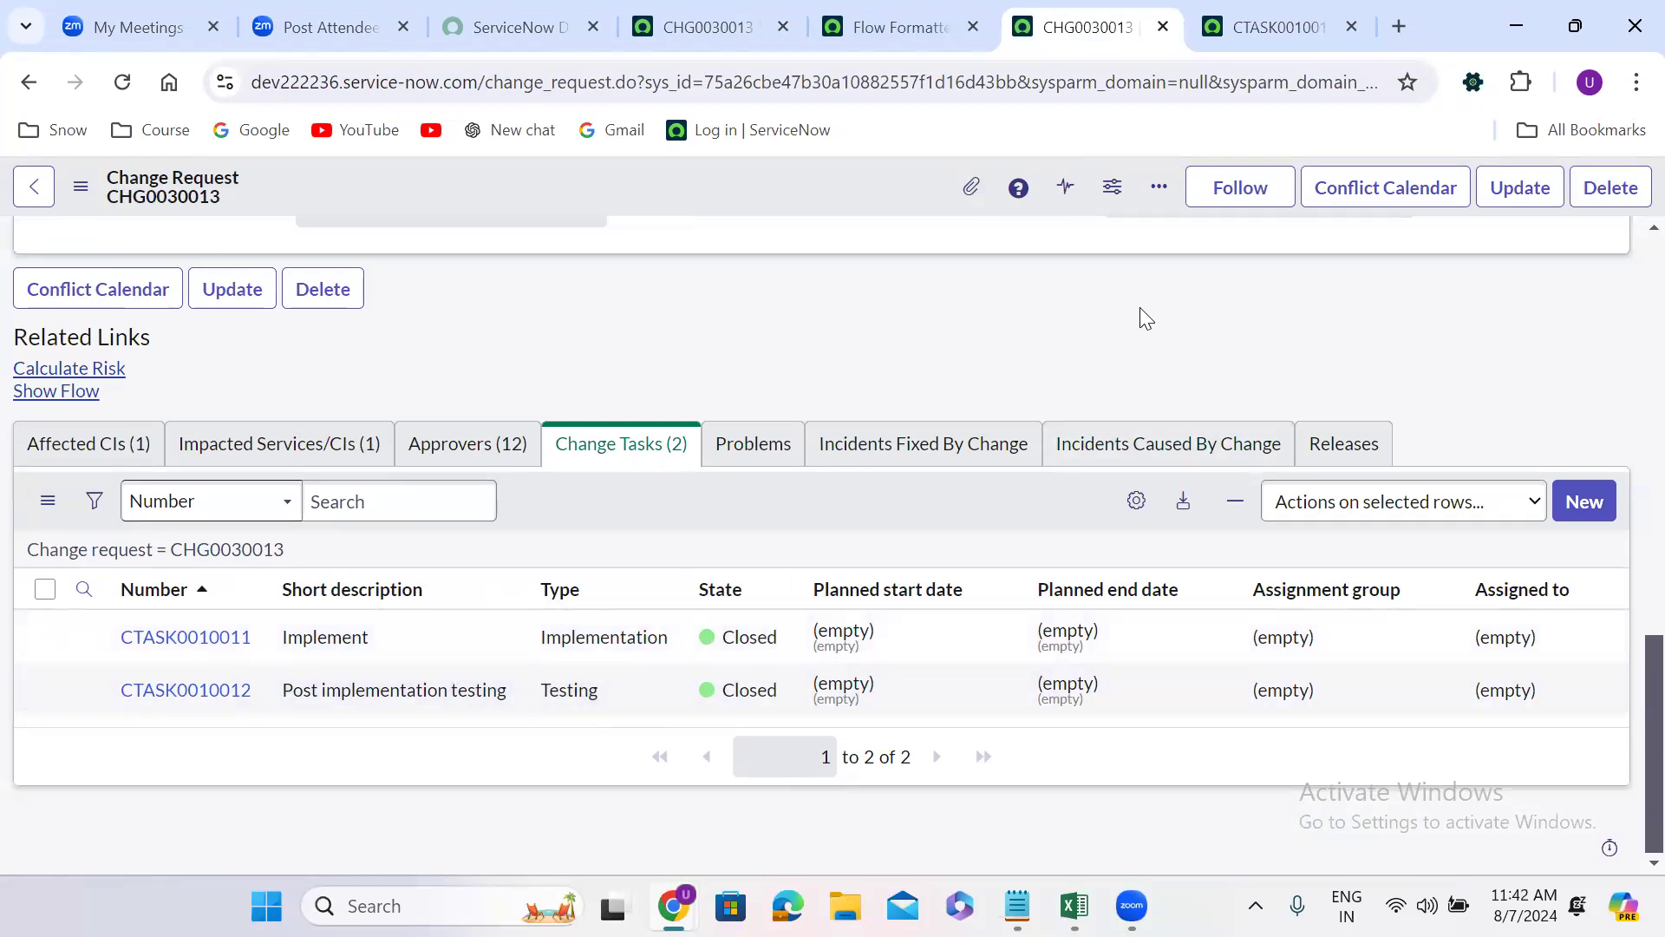
# Step: Reload the change request form to refresh its state after the change tasks were closed
pyautogui.scroll(15, 1140, 307)
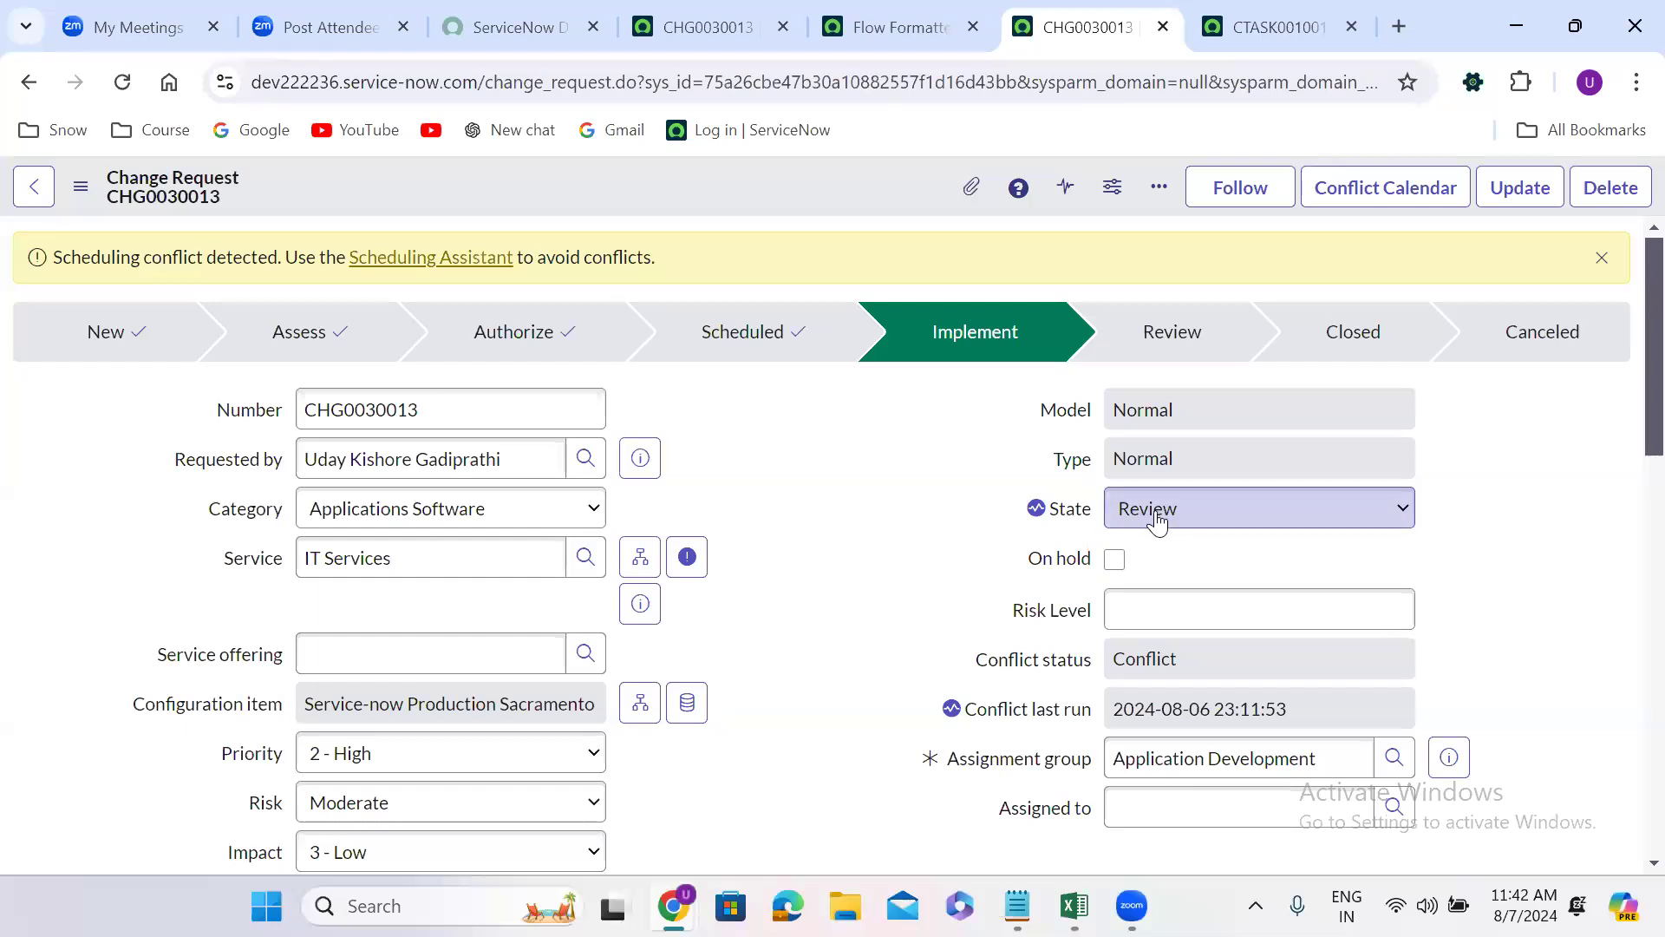
pyautogui.click(122, 84)
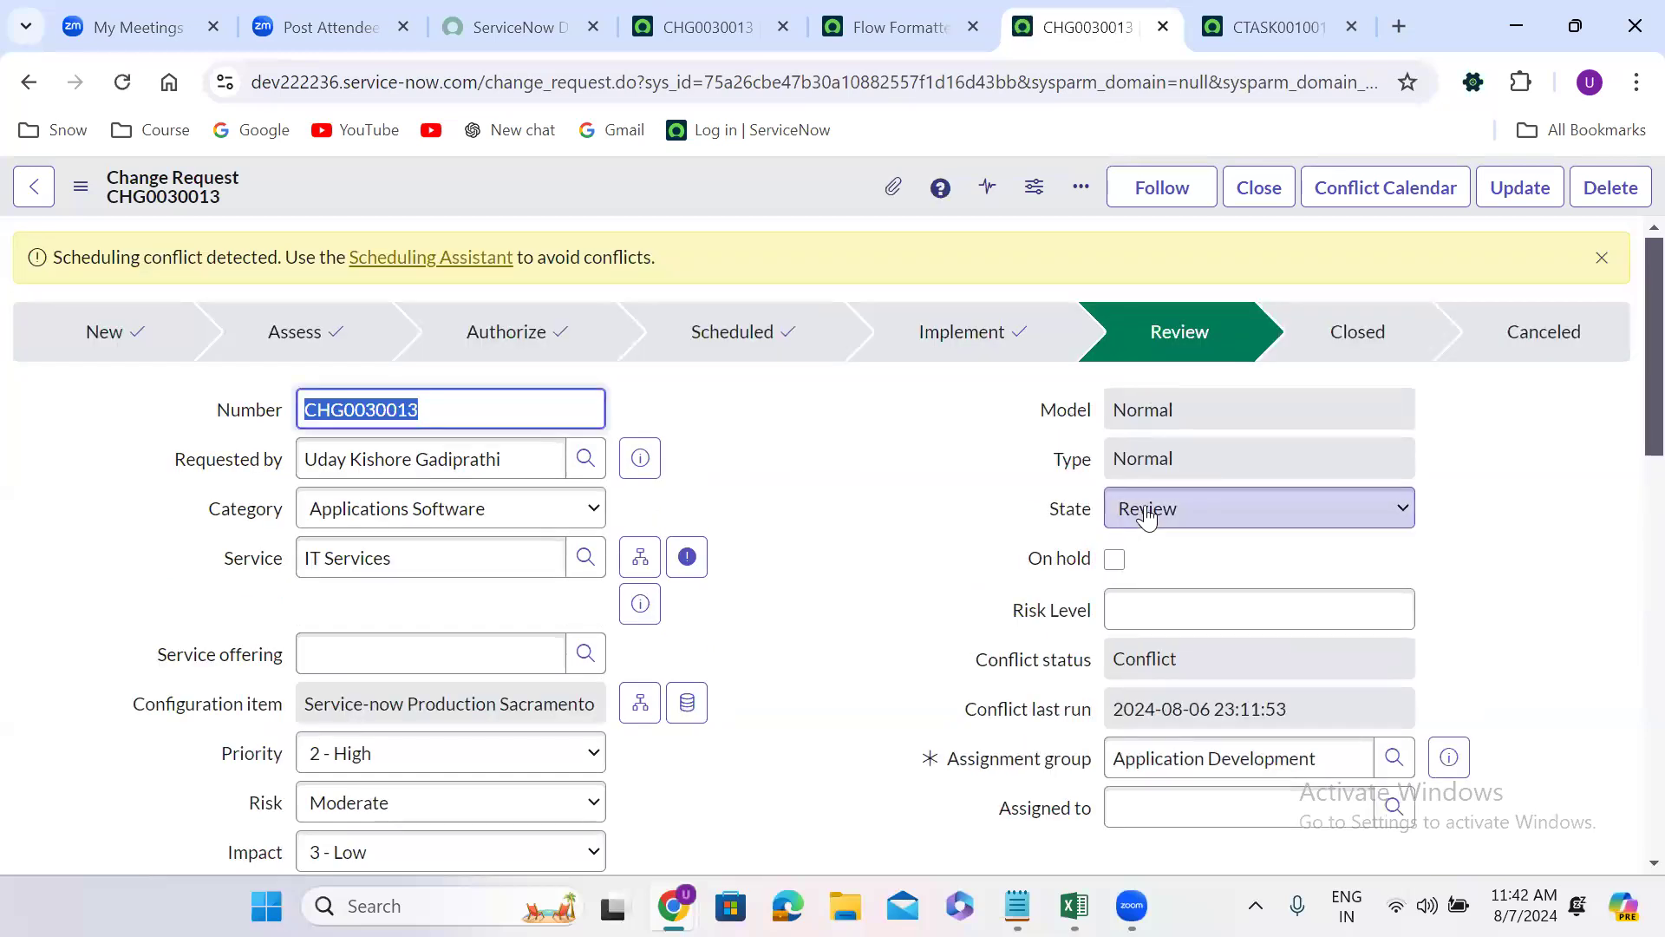
pyautogui.click(798, 620)
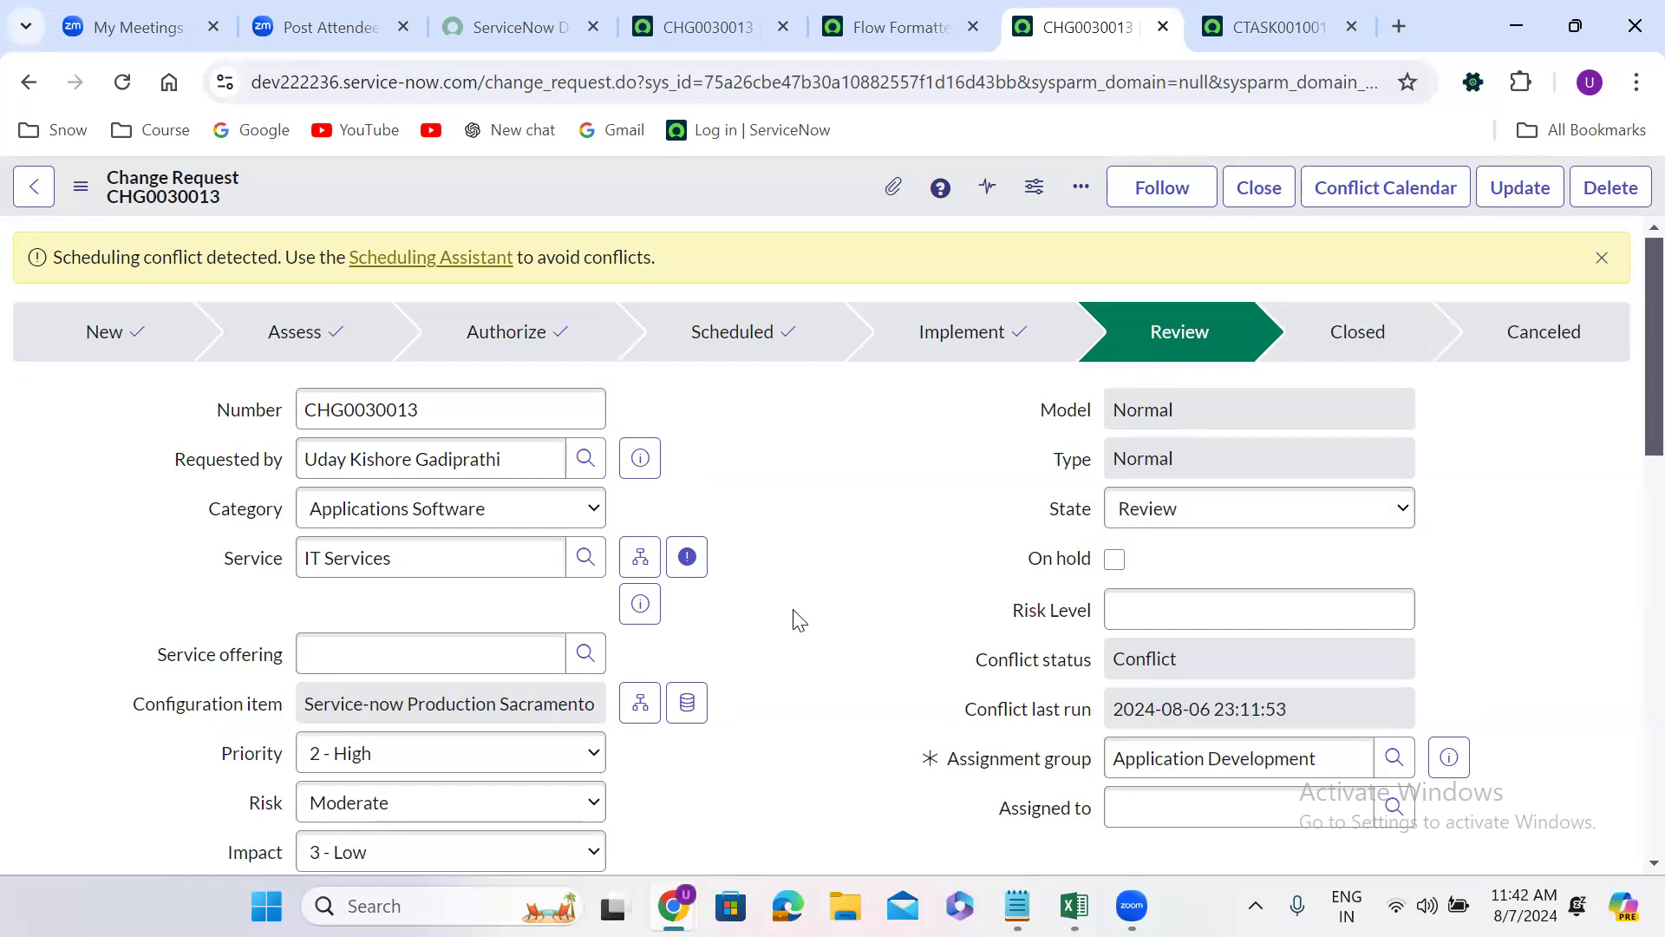
# Step: Close the change request with close code Successful and close notes "test" in its closure information
pyautogui.scroll(-10, 800, 620)
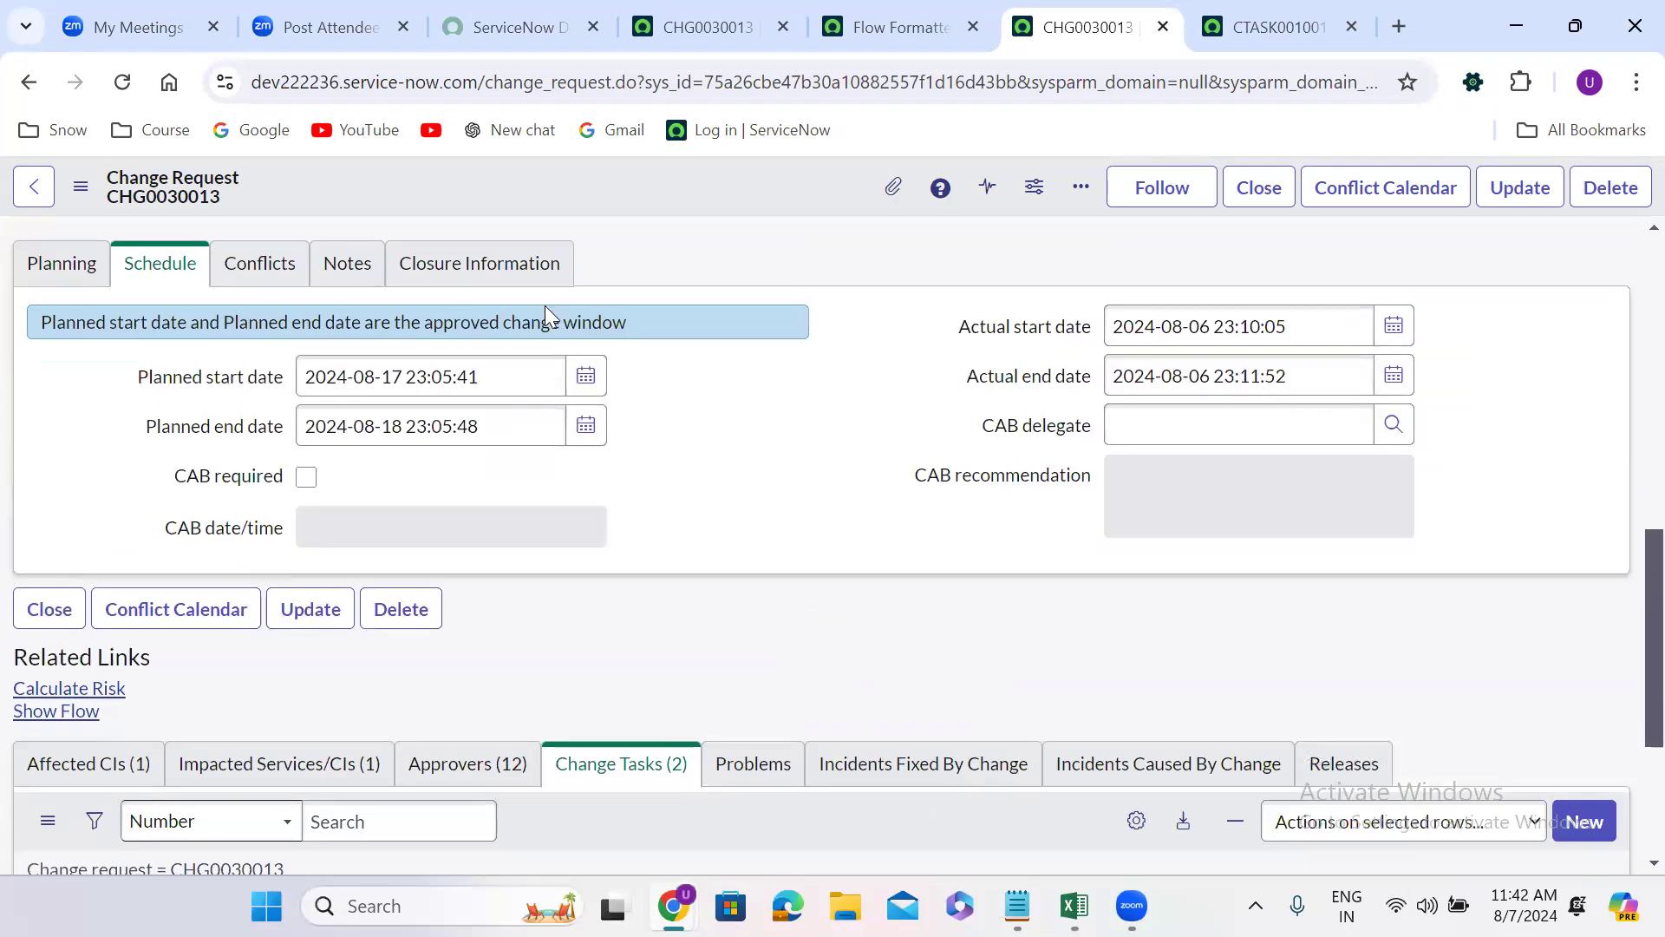
pyautogui.click(490, 279)
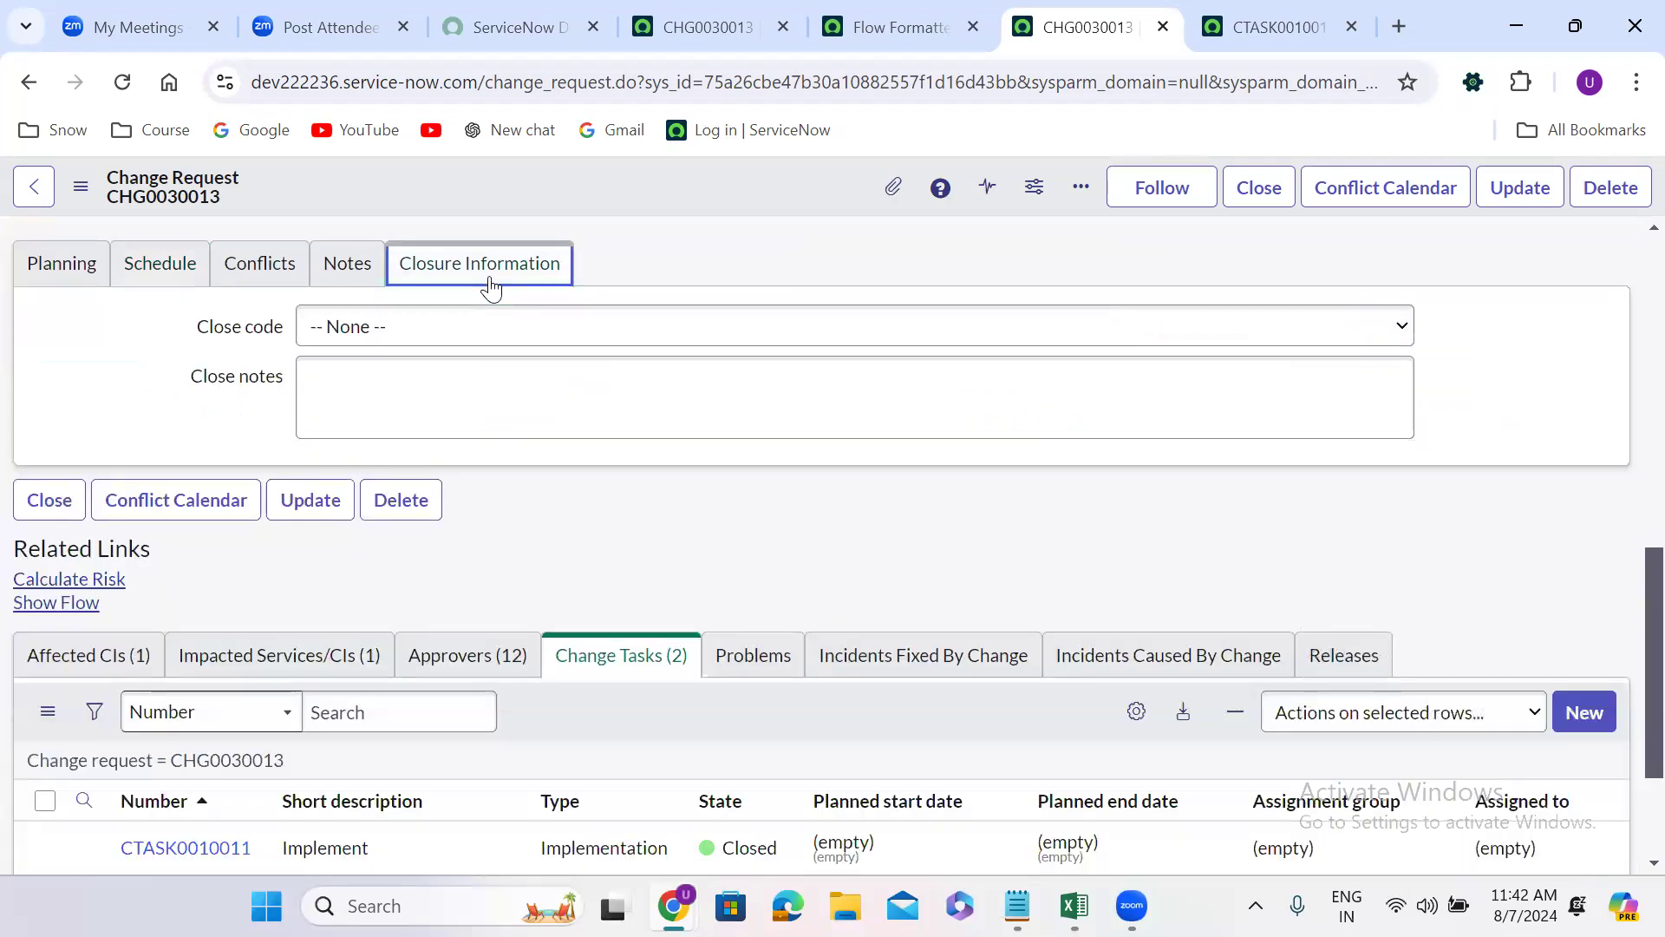
pyautogui.click(425, 335)
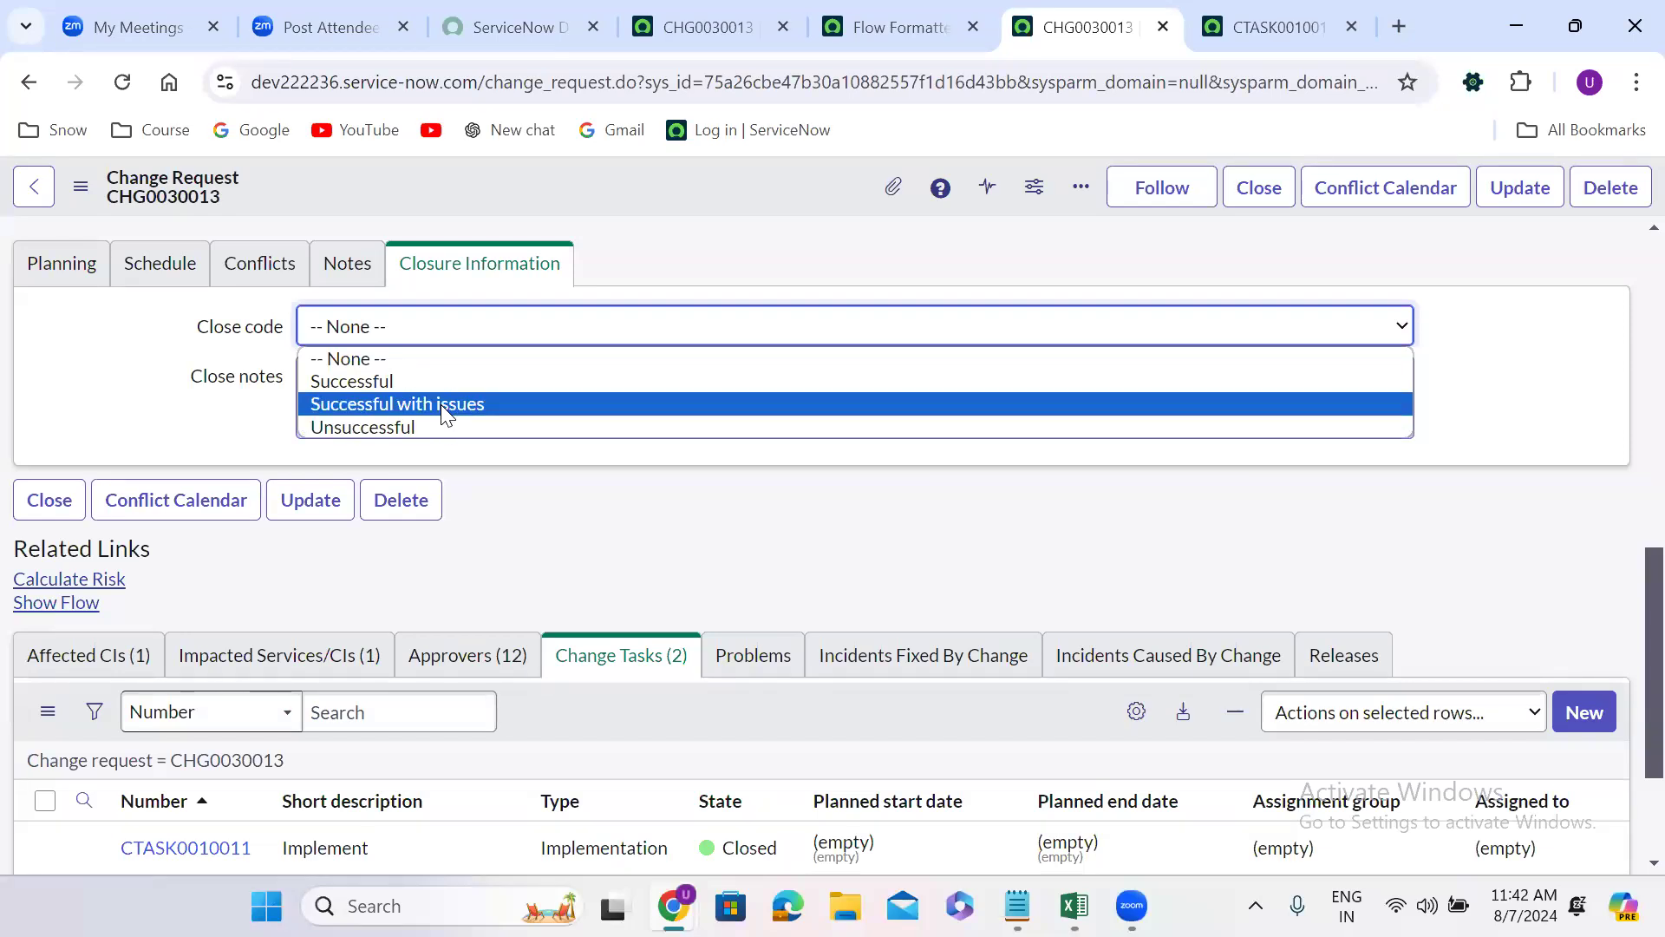
pyautogui.click(406, 380)
pyautogui.click(369, 376)
pyautogui.write('test')
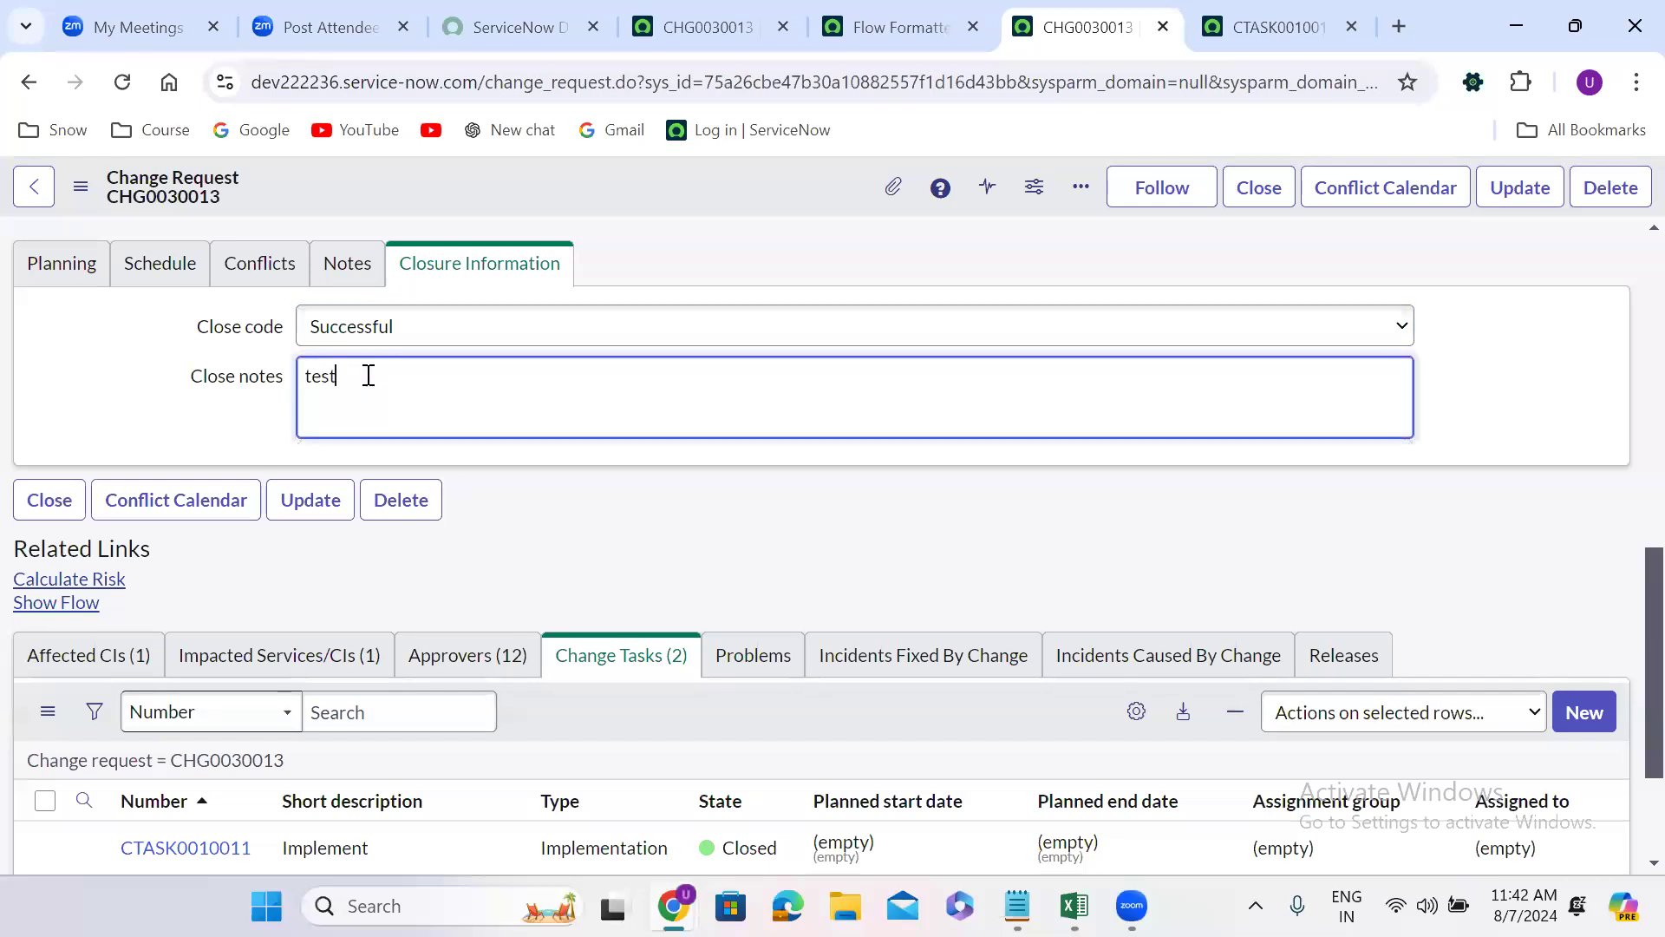
pyautogui.click(1235, 196)
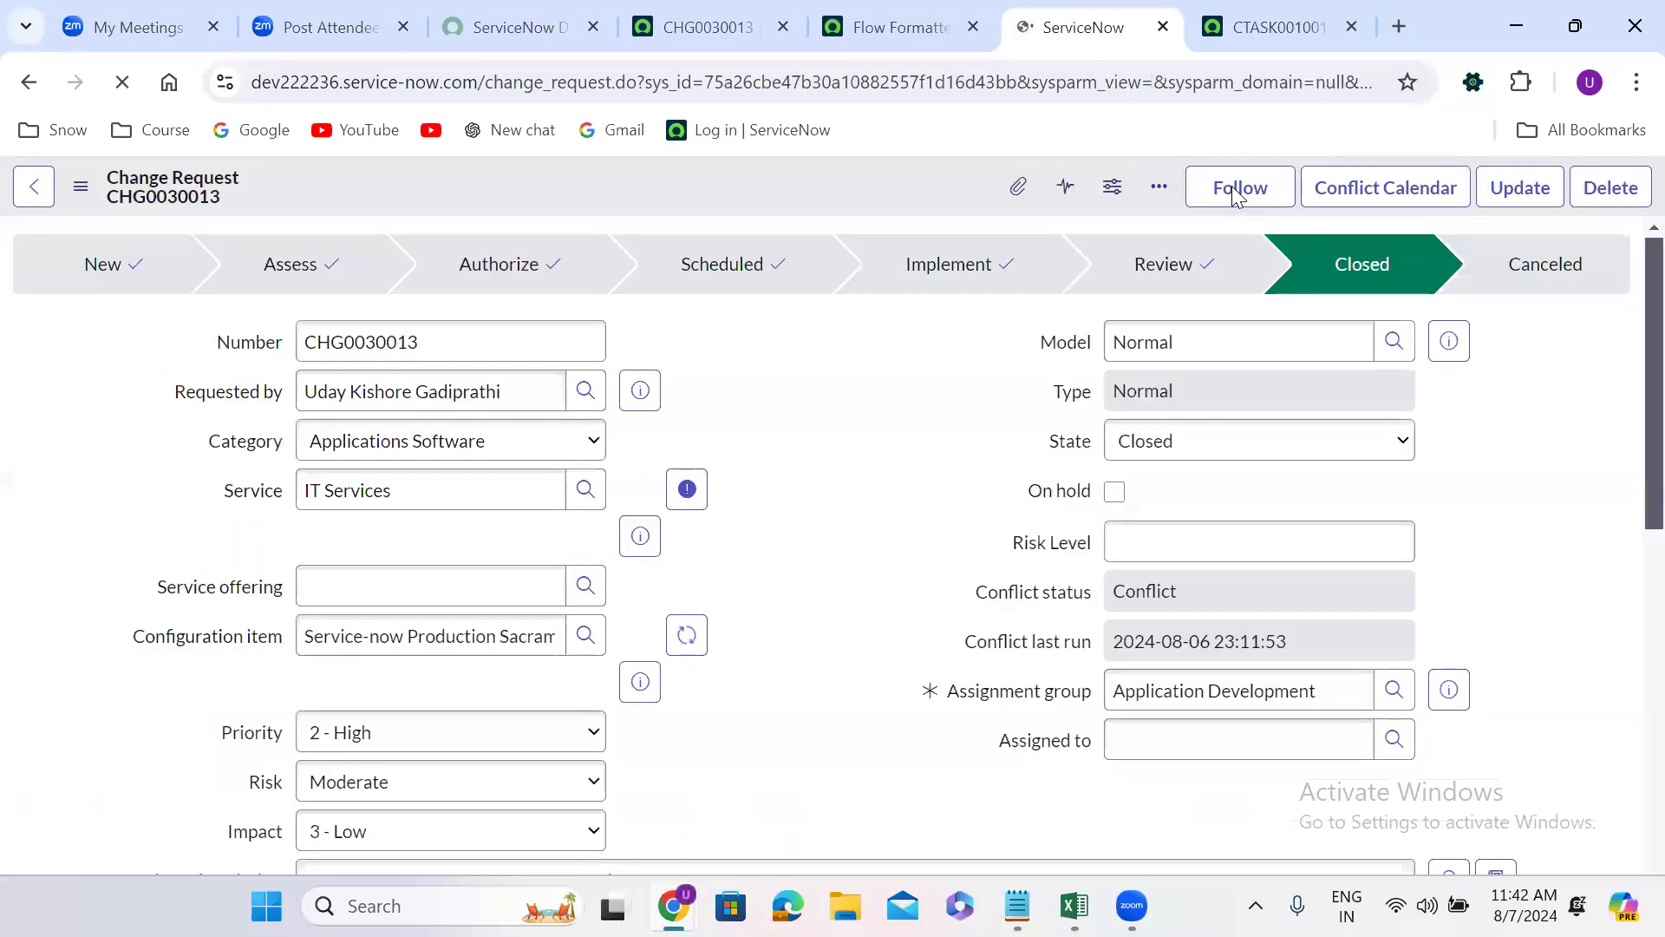
pyautogui.click(862, 481)
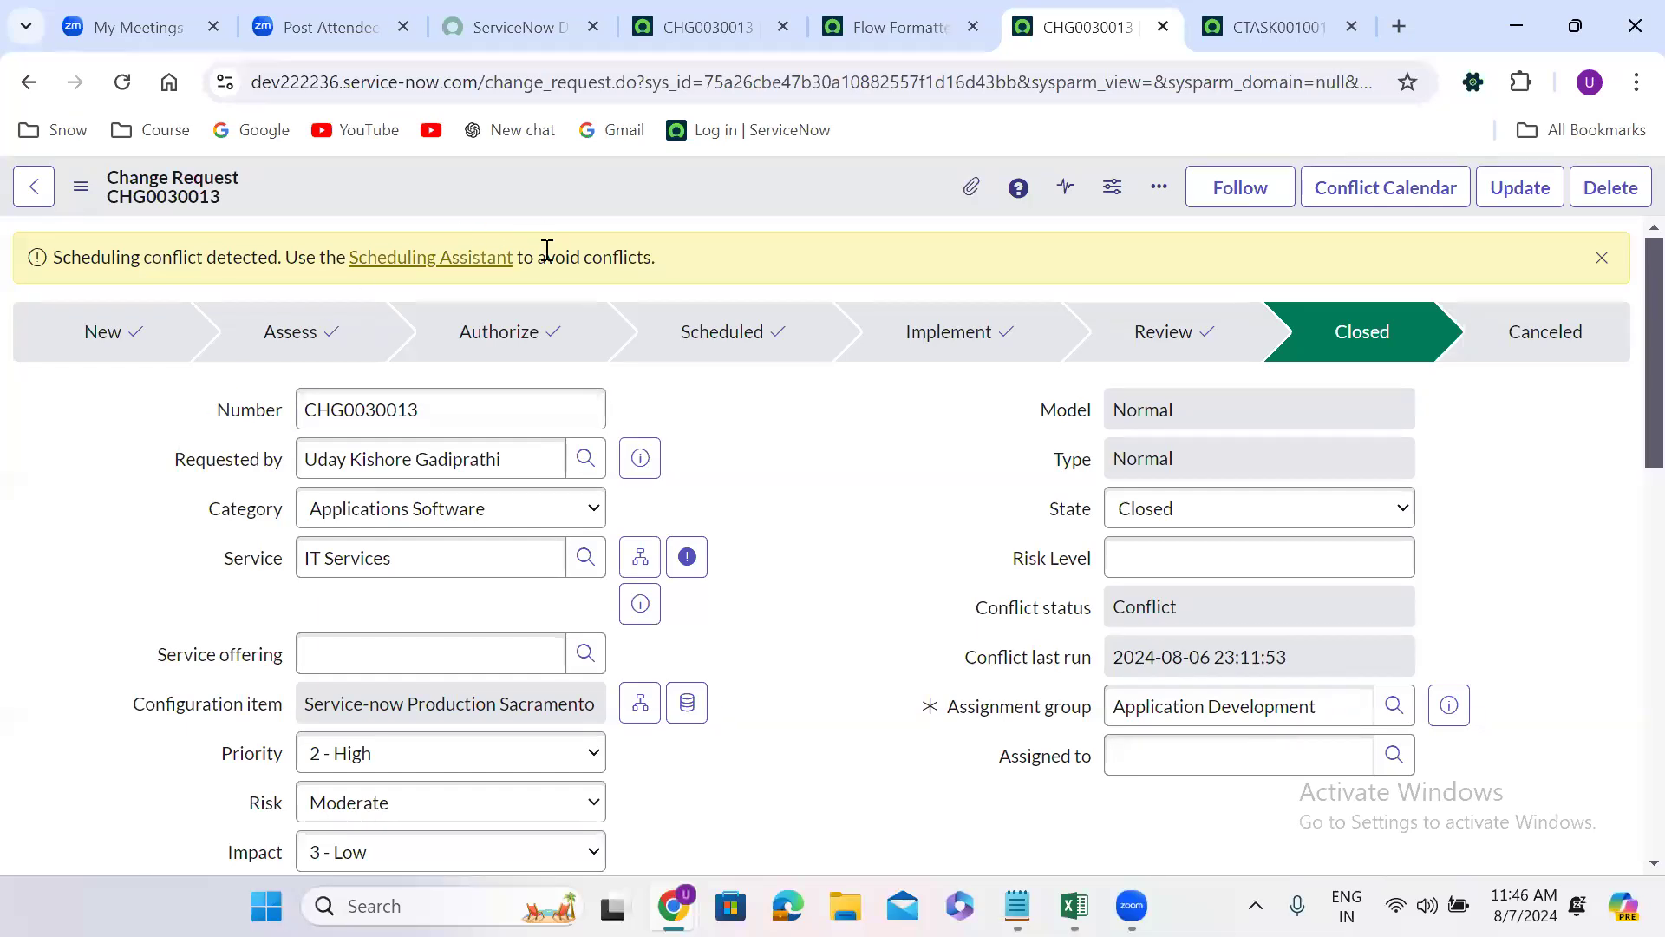
# Step: Return to the change request page with the application navigator, search for "flow designer" and open Flow Designer
pyautogui.click(706, 24)
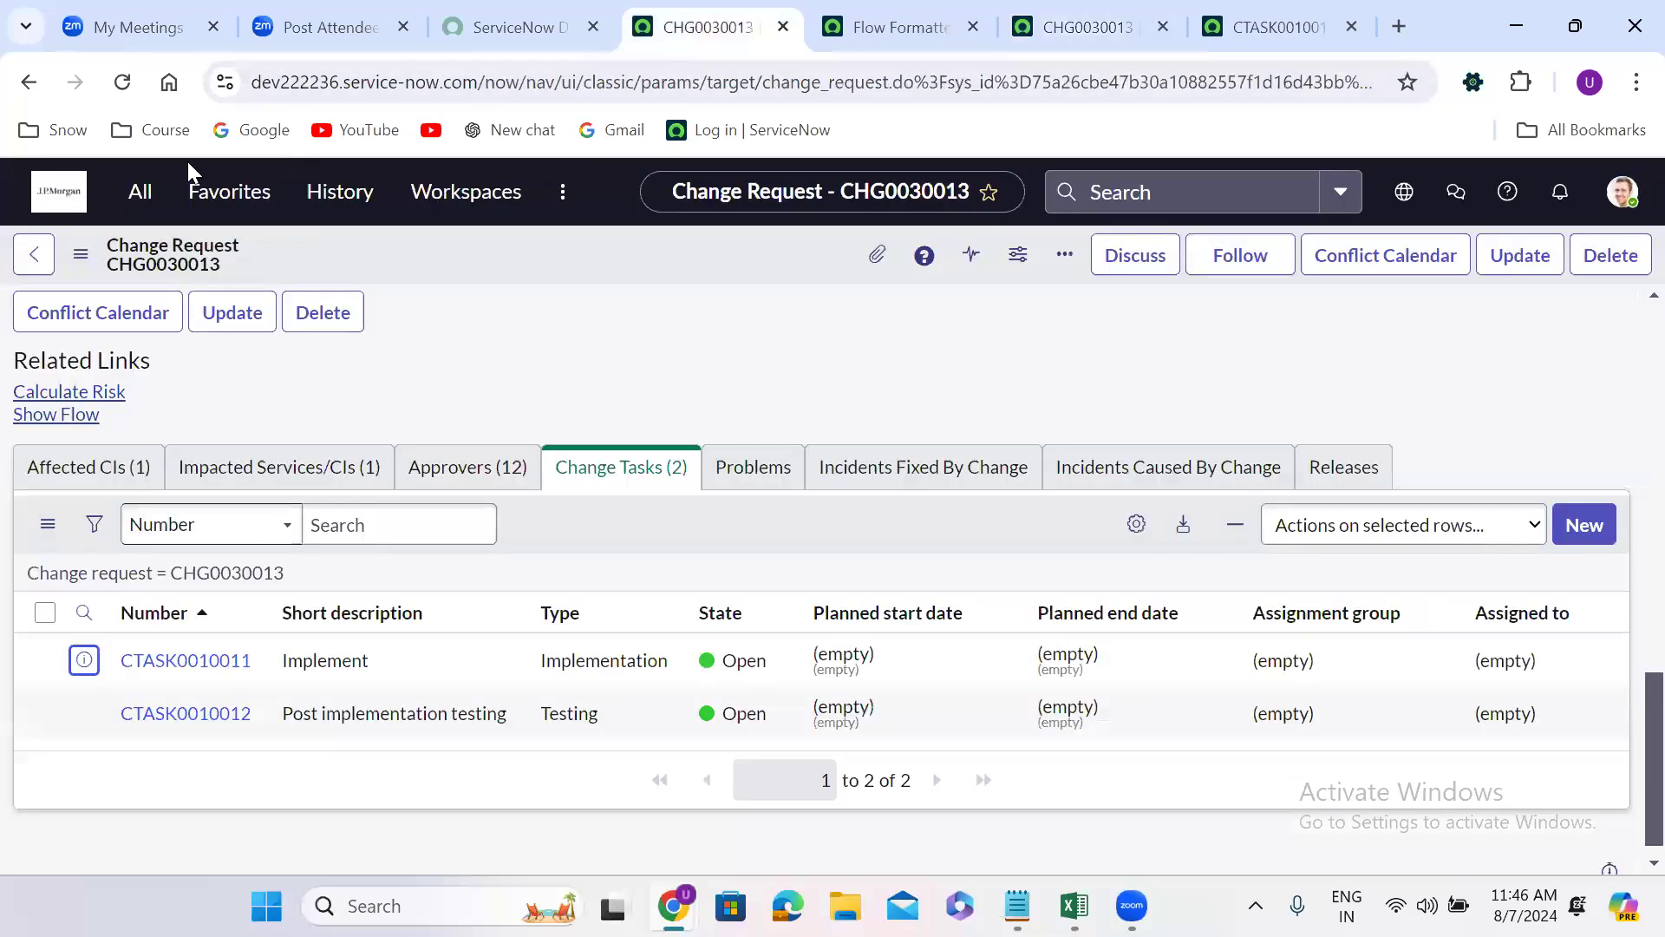
pyautogui.click(142, 207)
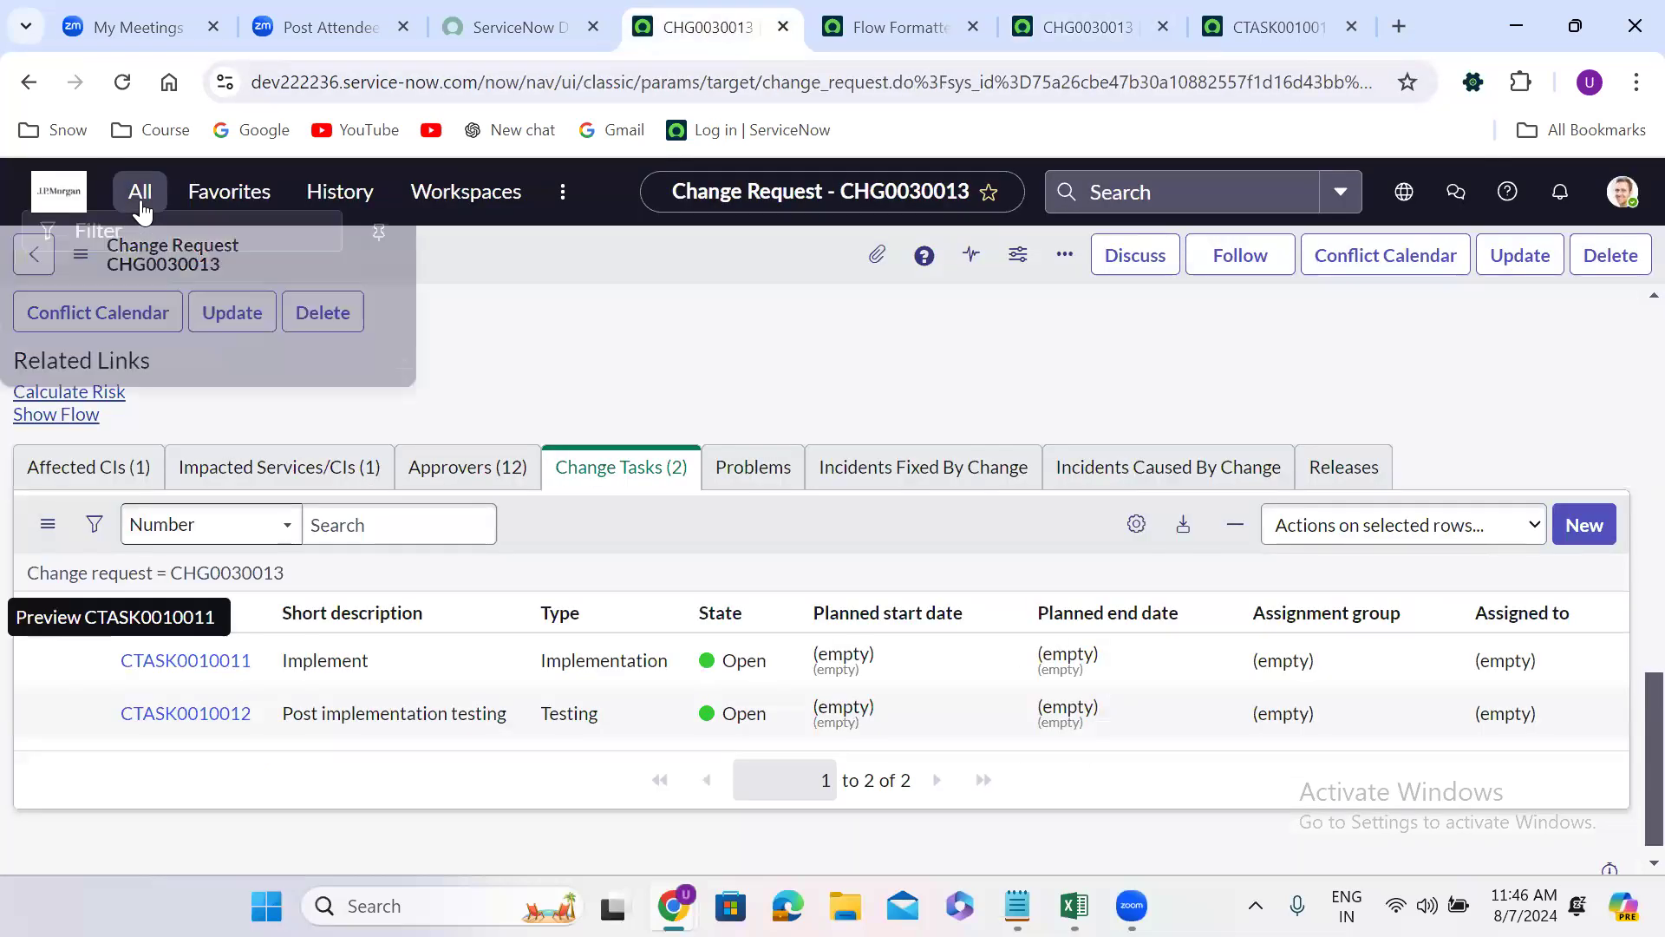
pyautogui.write('fl')
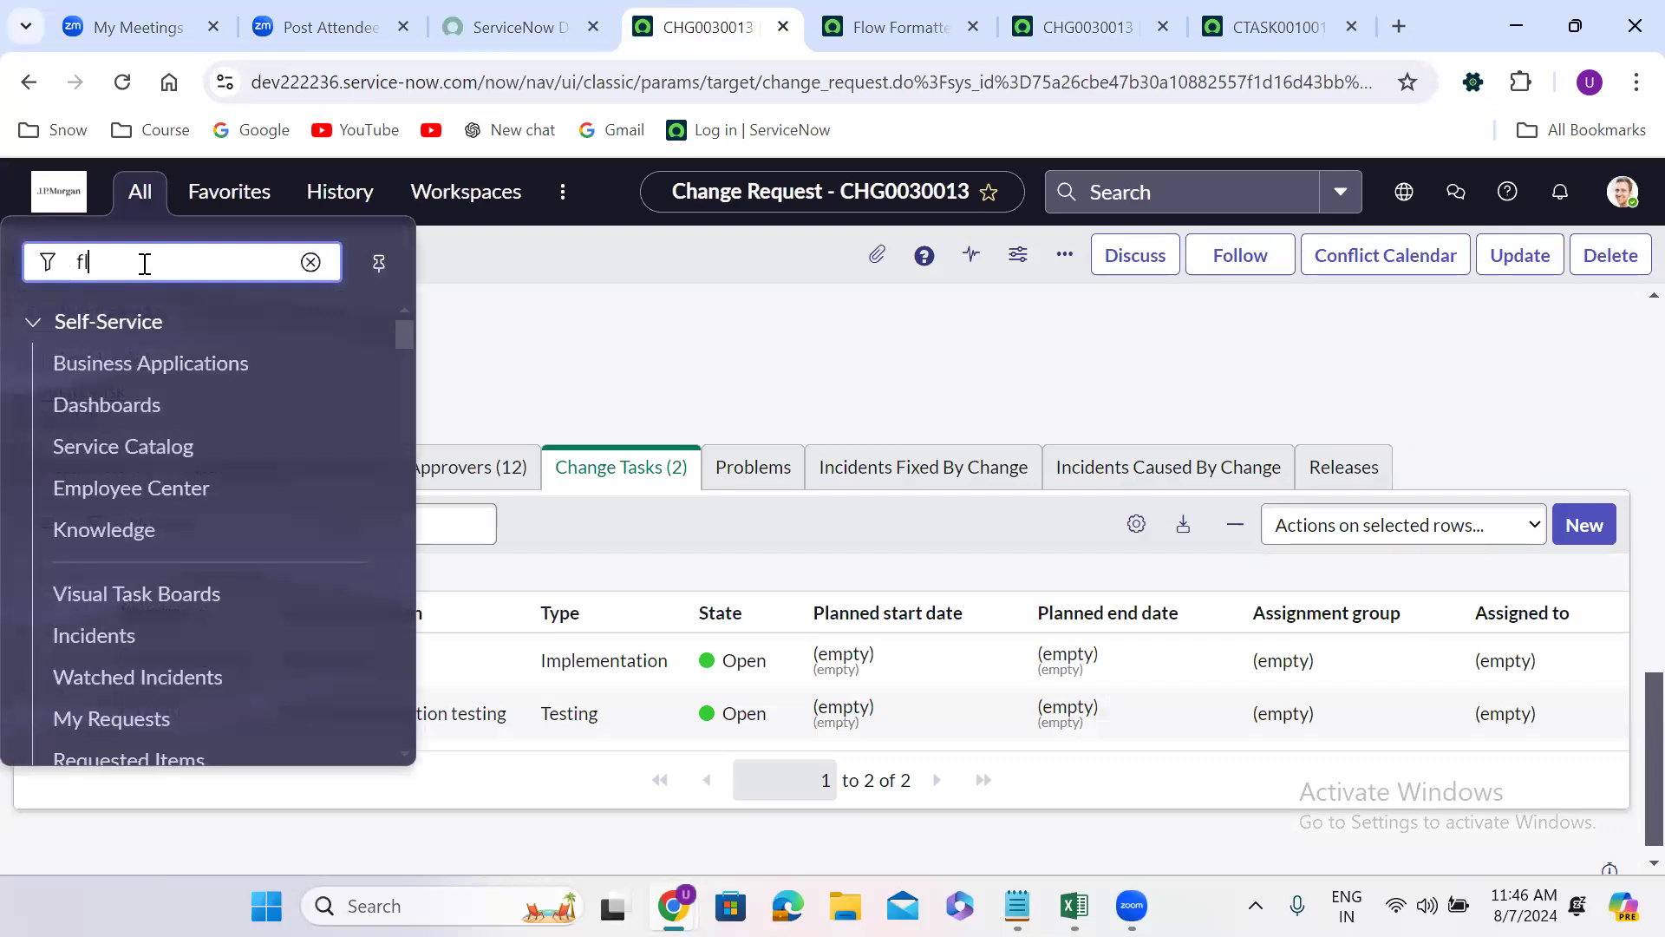
pyautogui.write('ow designer')
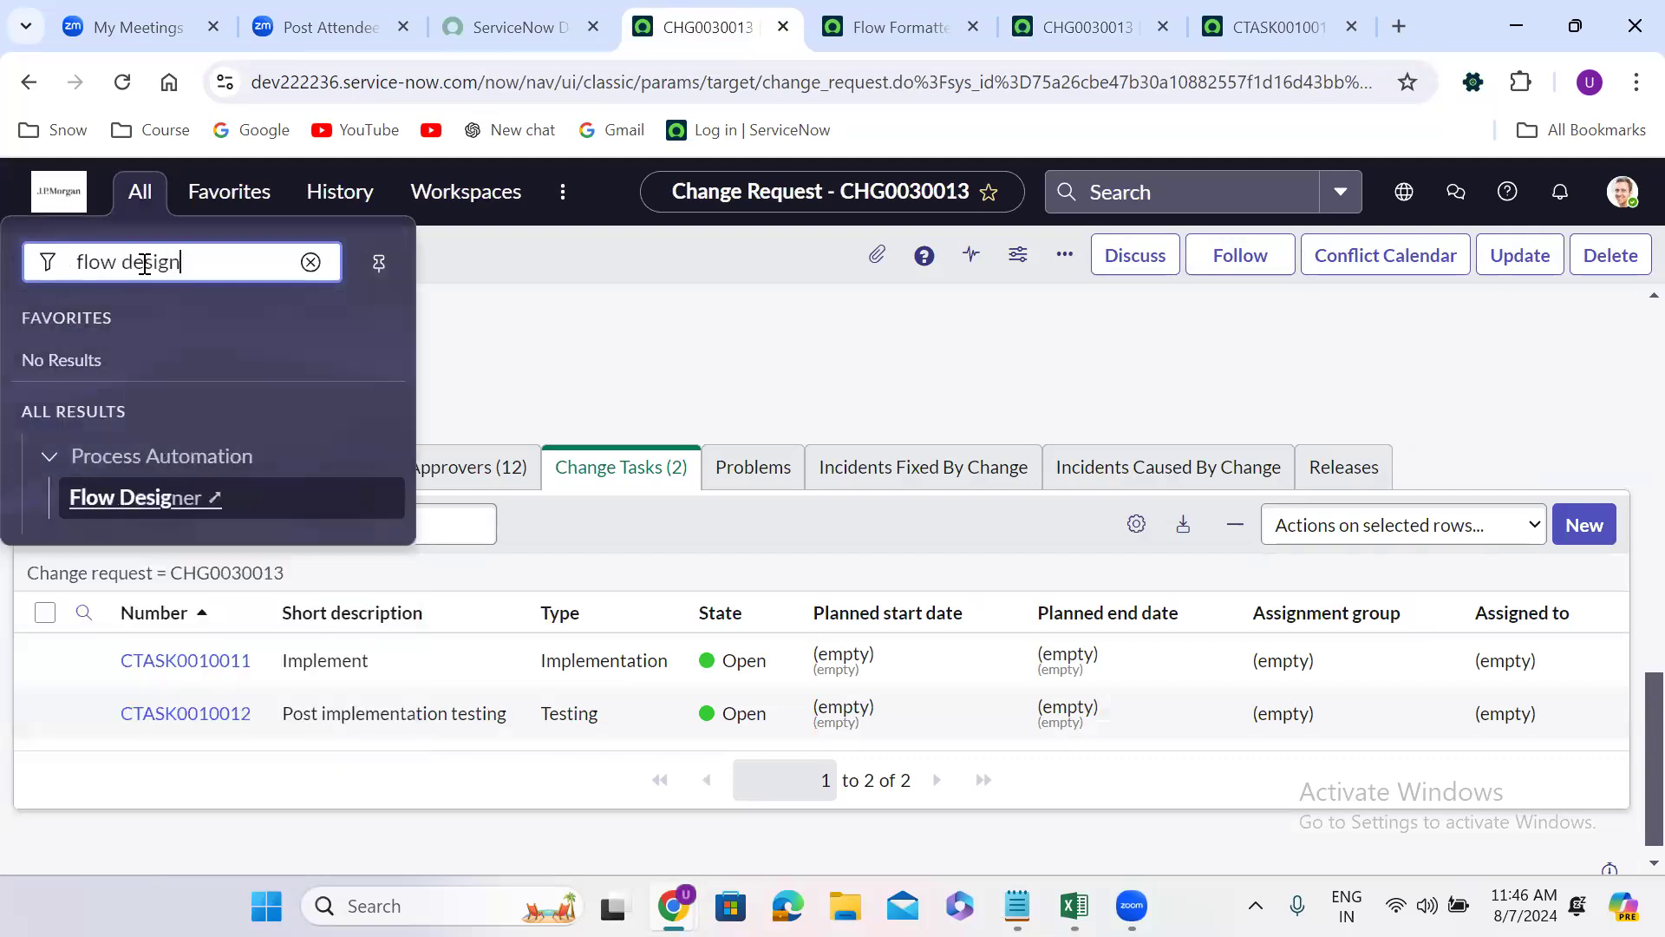
pyautogui.click(148, 500)
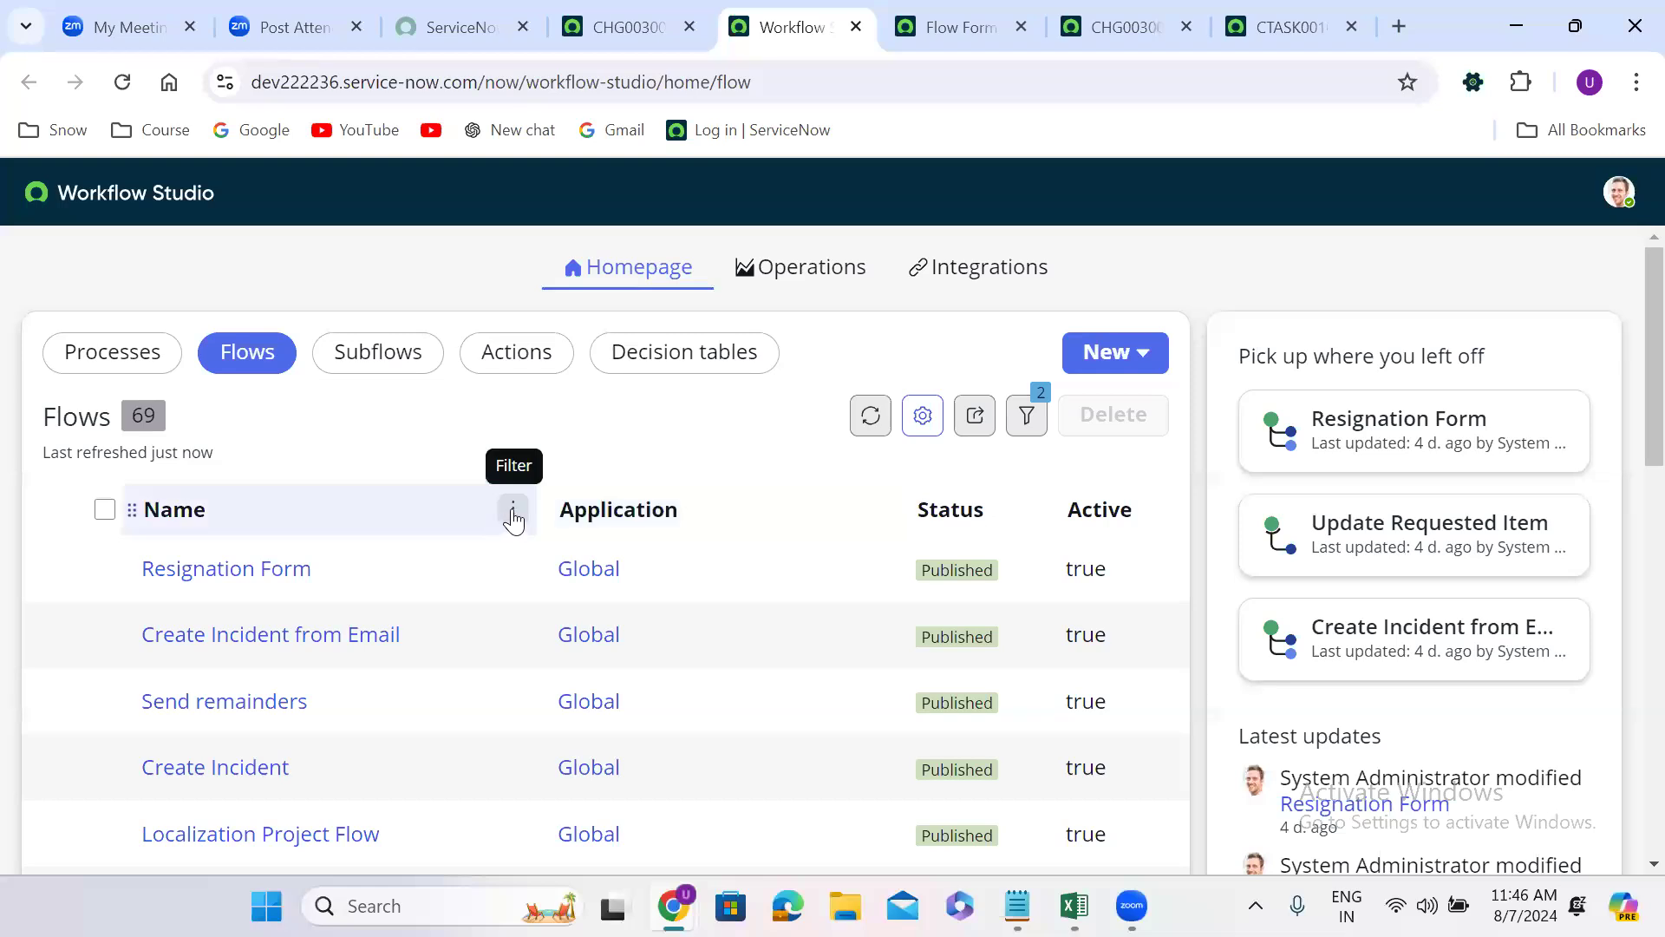
# Step: Filter the flows list to names containing "normal"
pyautogui.click(513, 512)
pyautogui.click(335, 769)
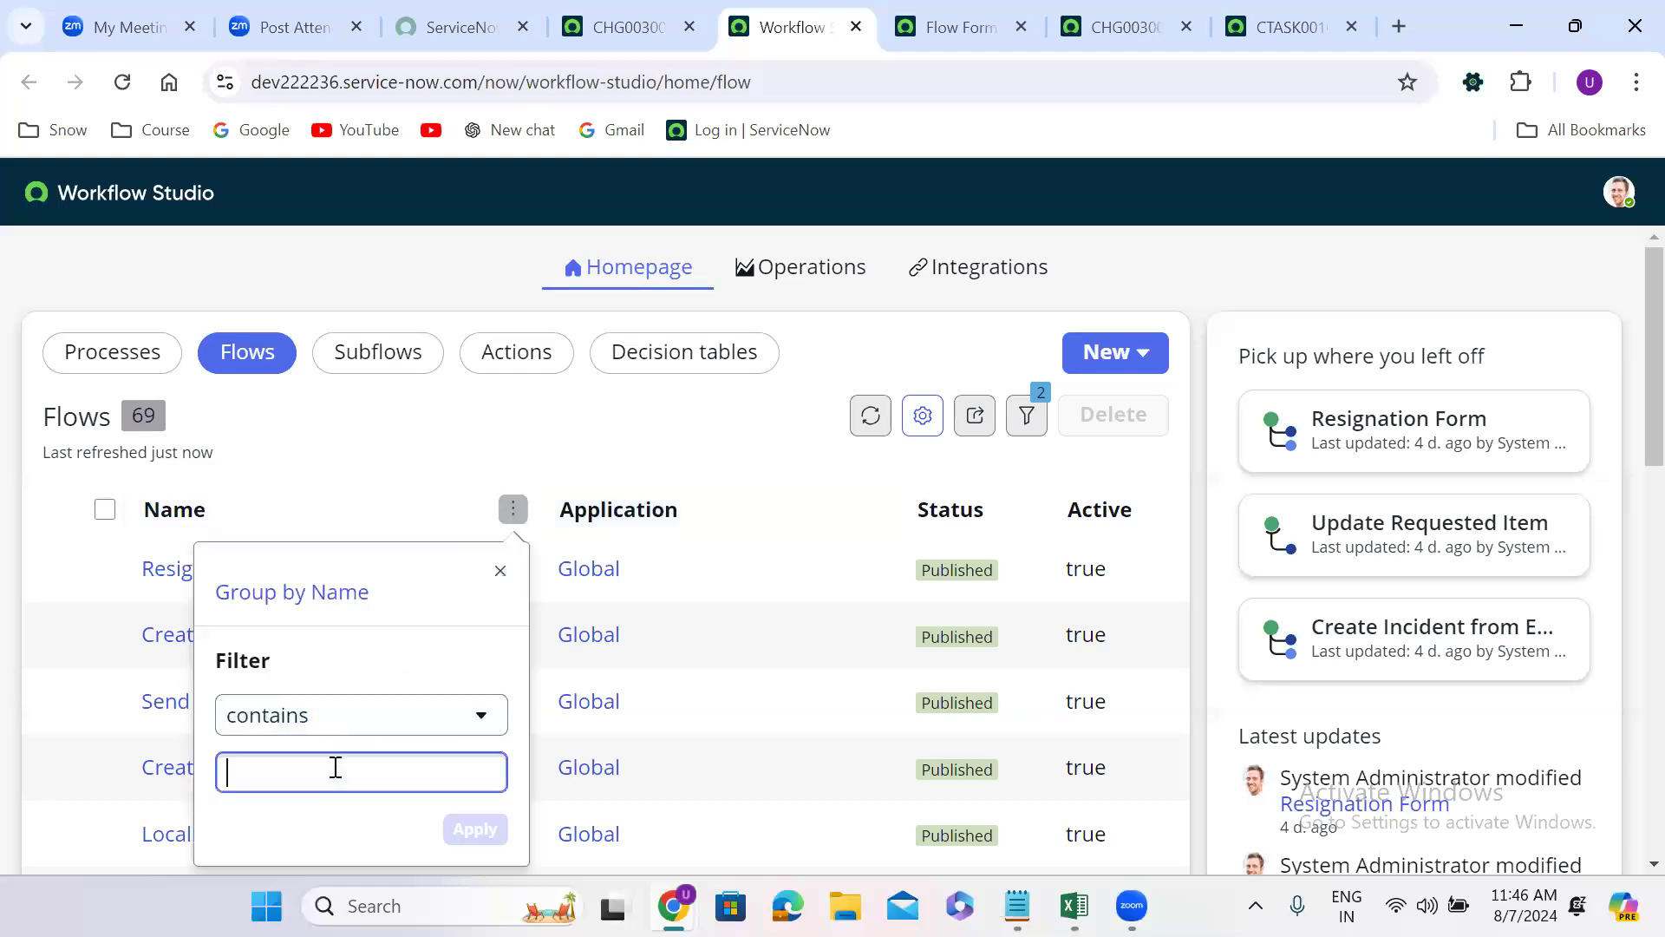
pyautogui.write('normal')
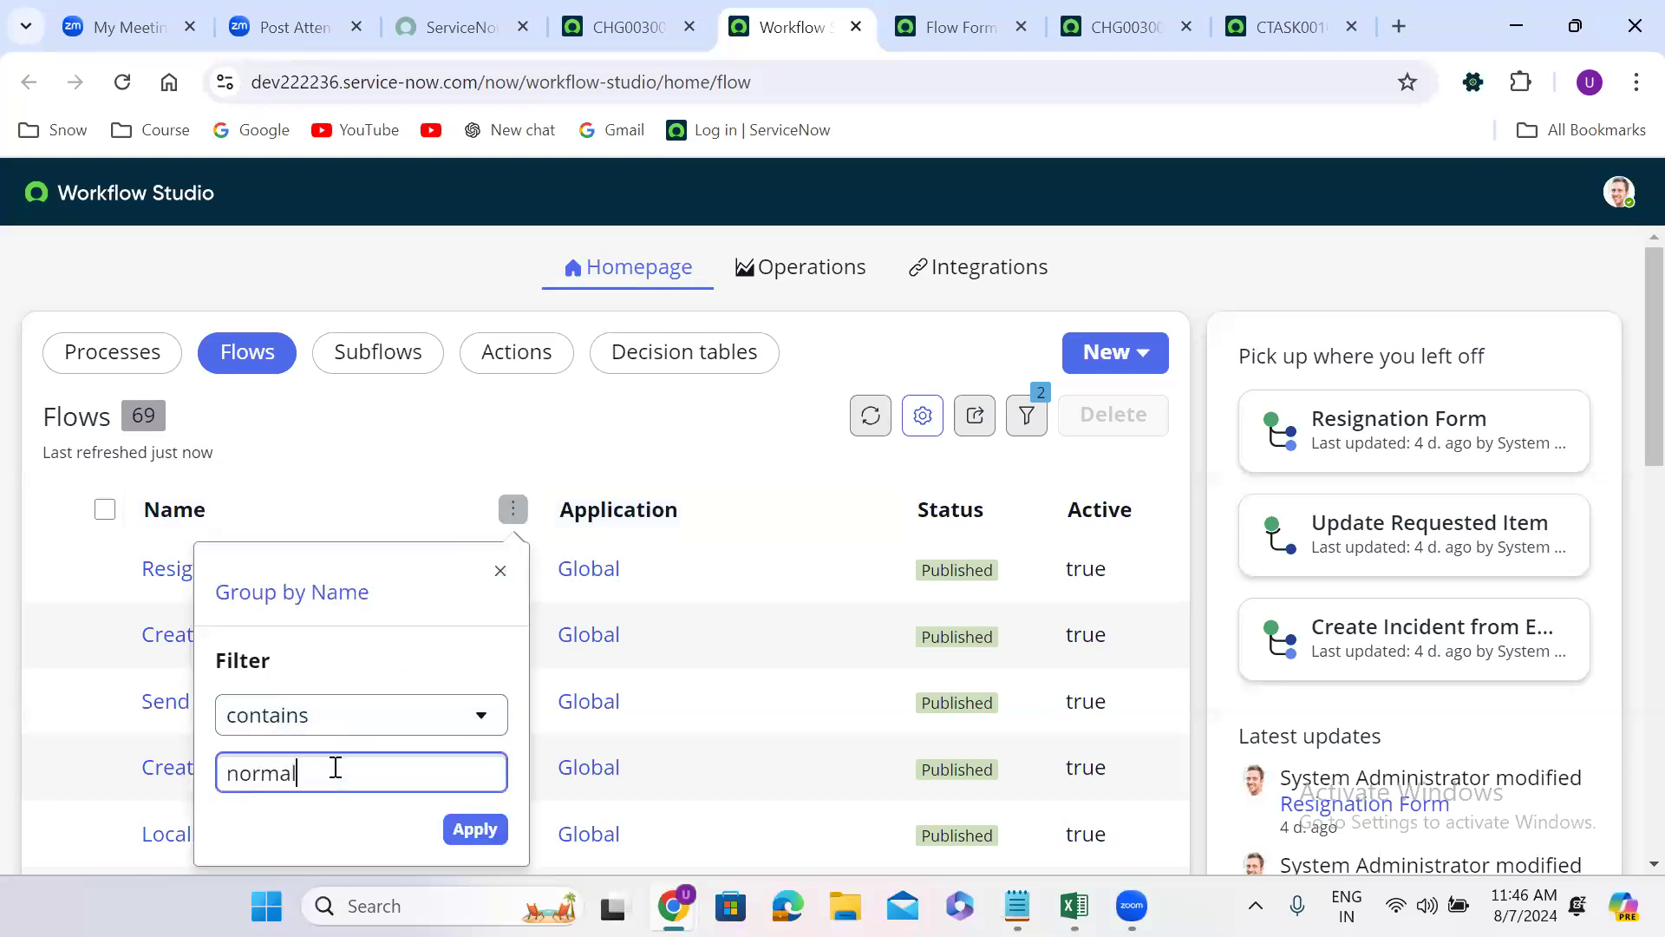
pyautogui.press('Return')
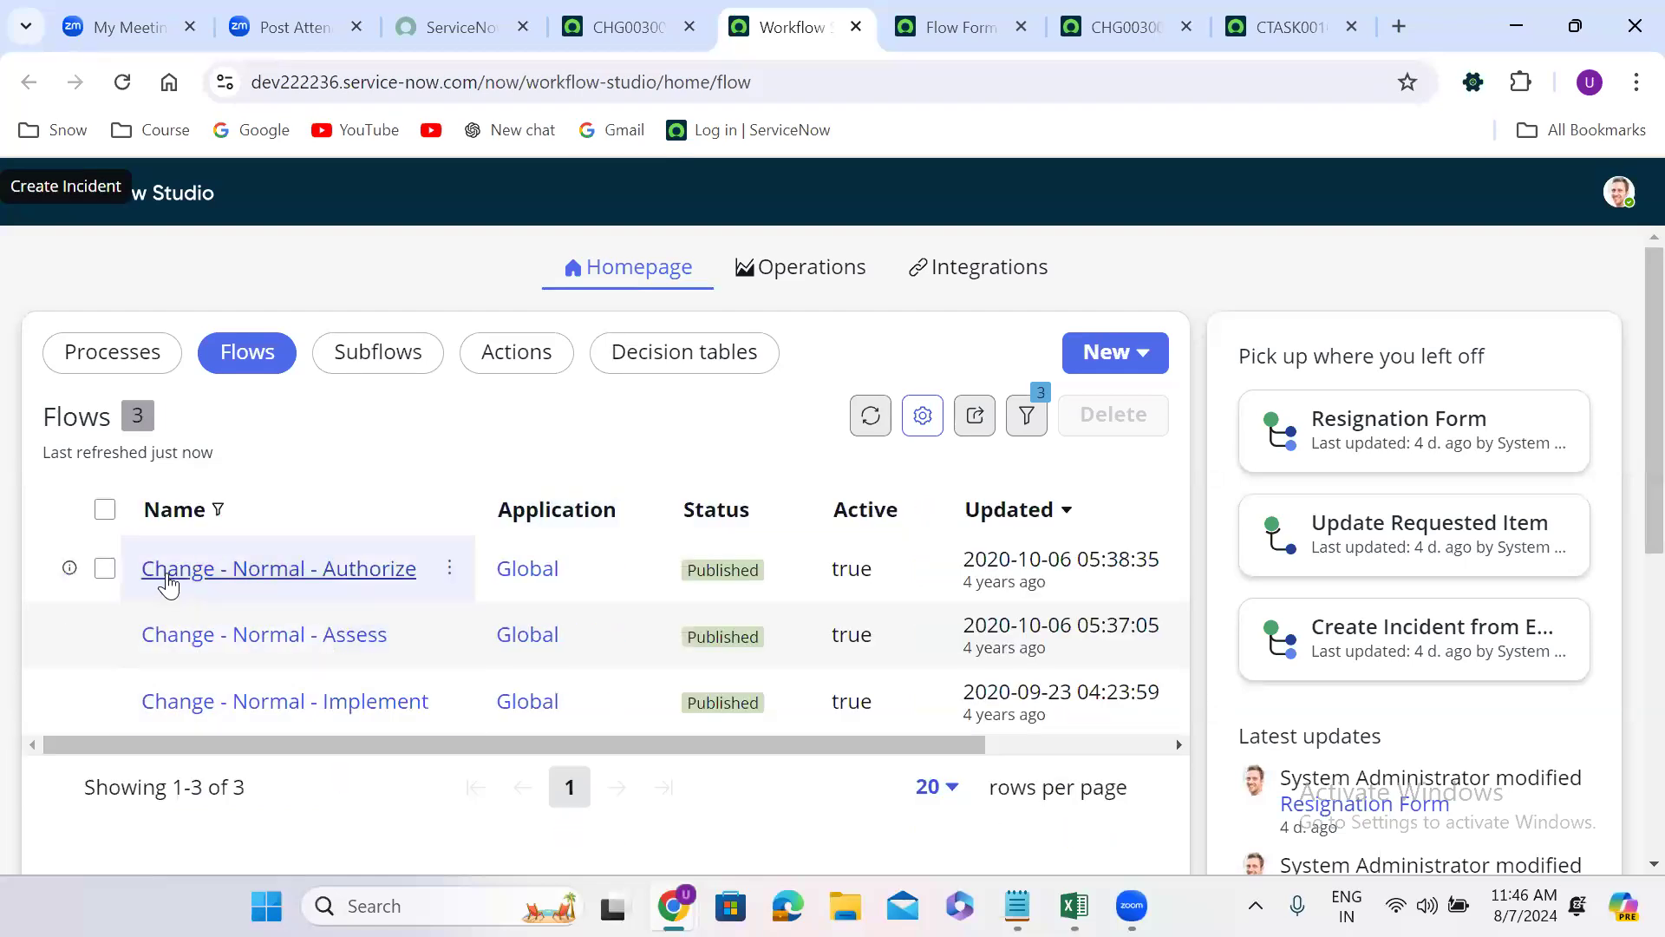
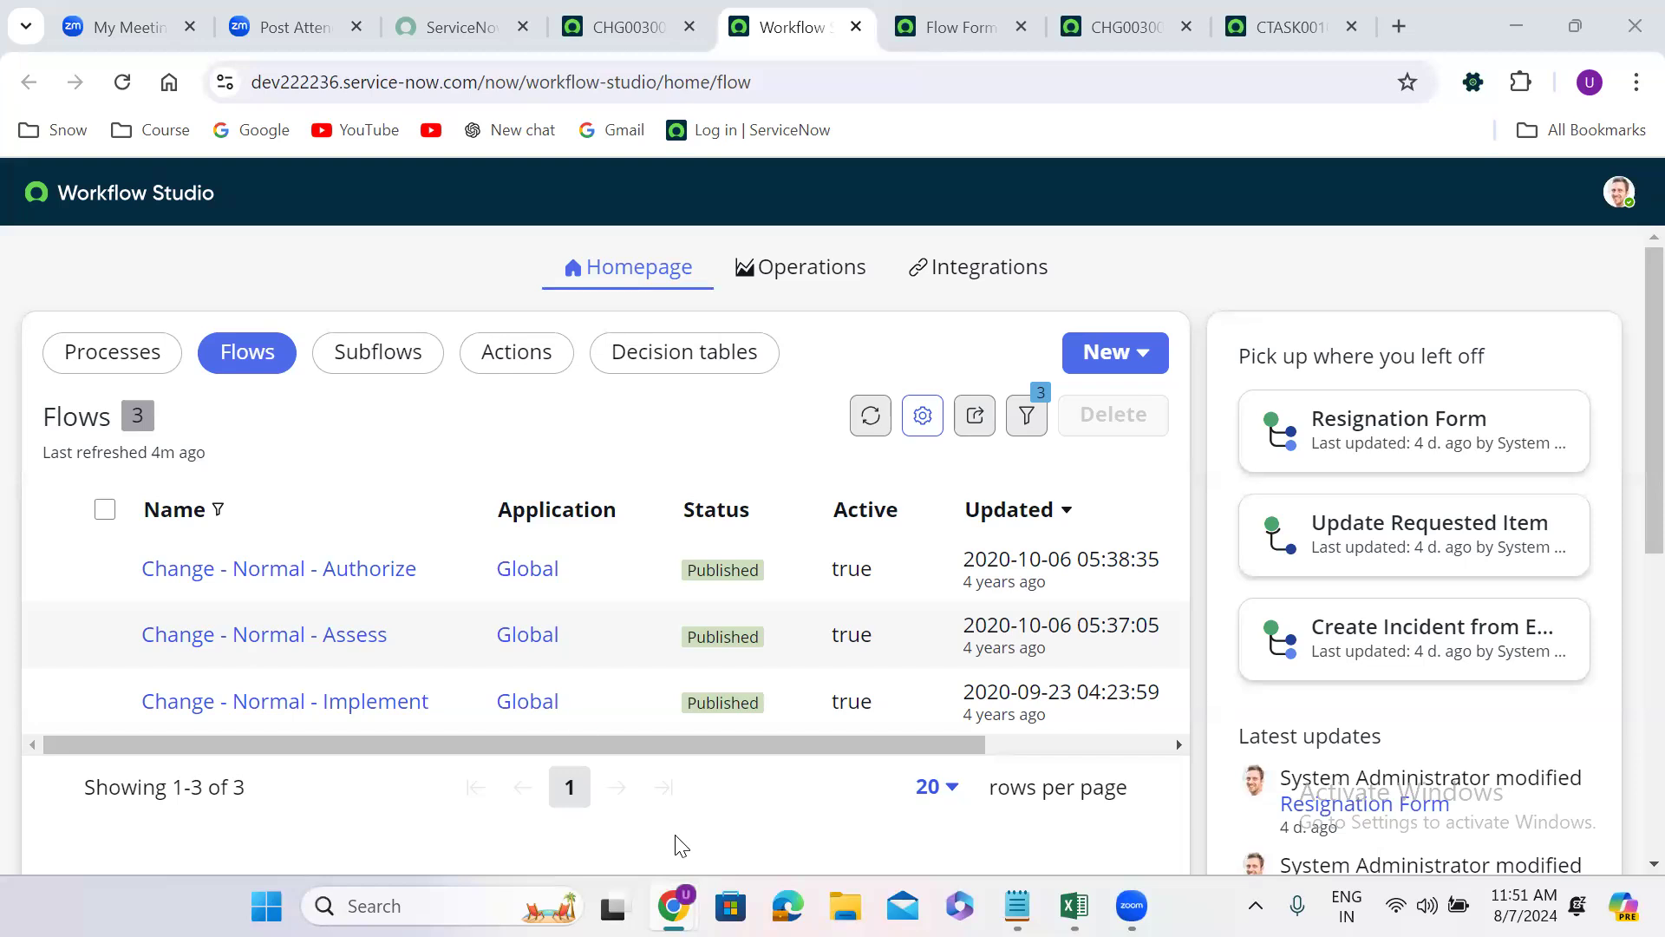
pyautogui.click(1119, 28)
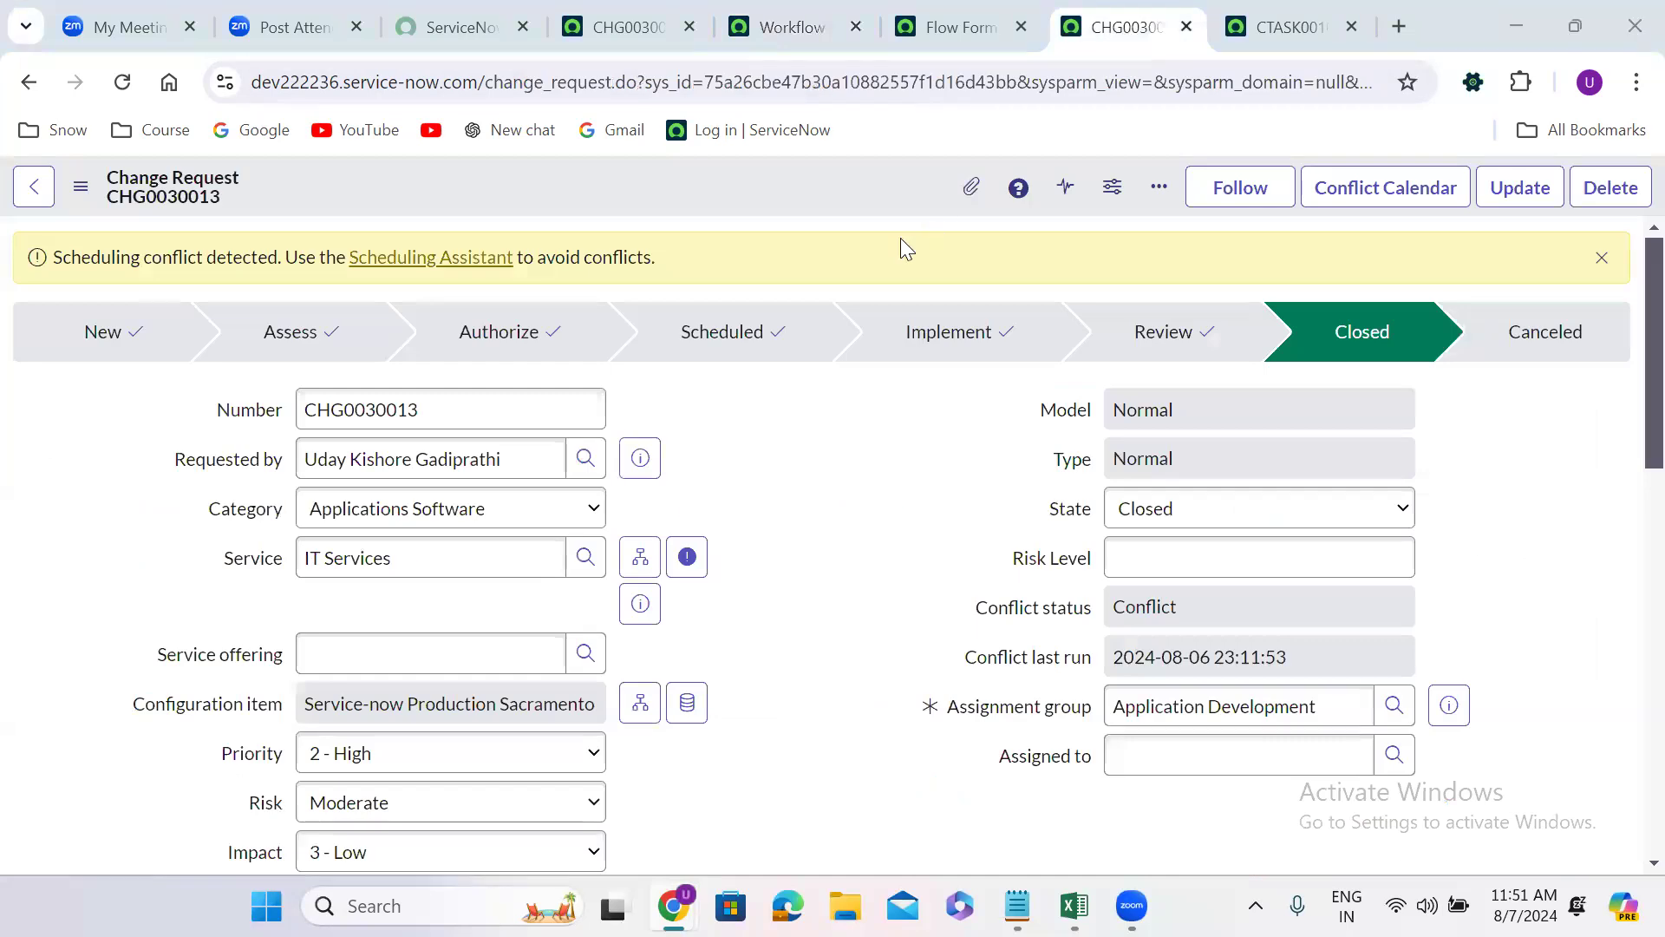
pyautogui.scroll(-10, 755, 486)
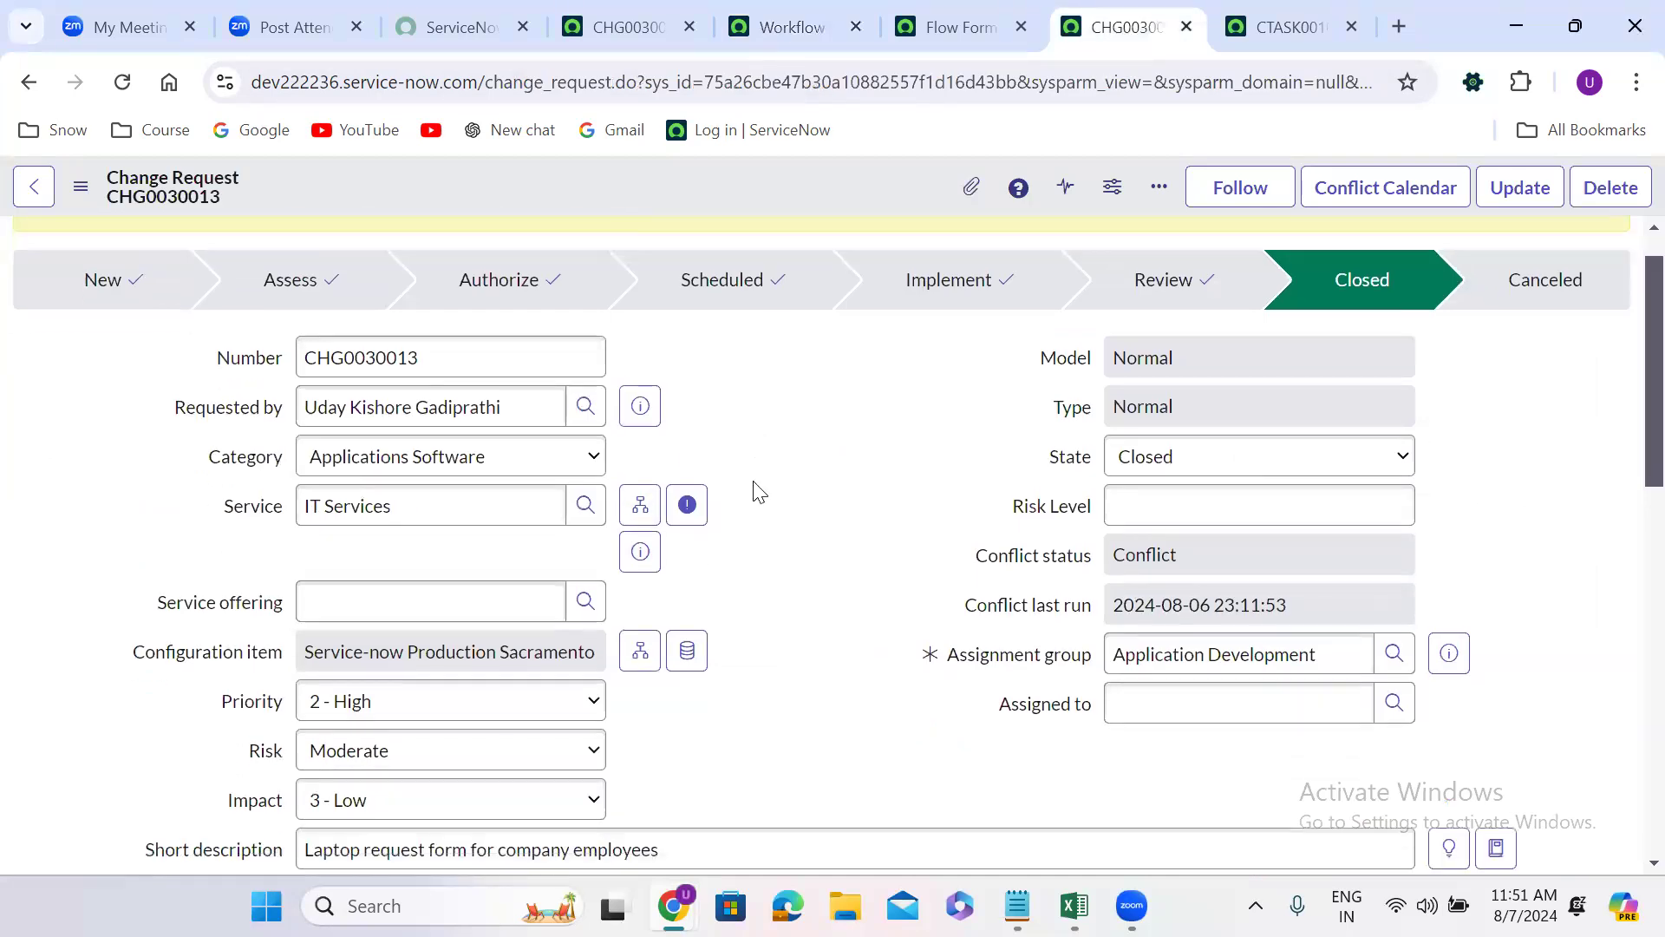
pyautogui.click(166, 319)
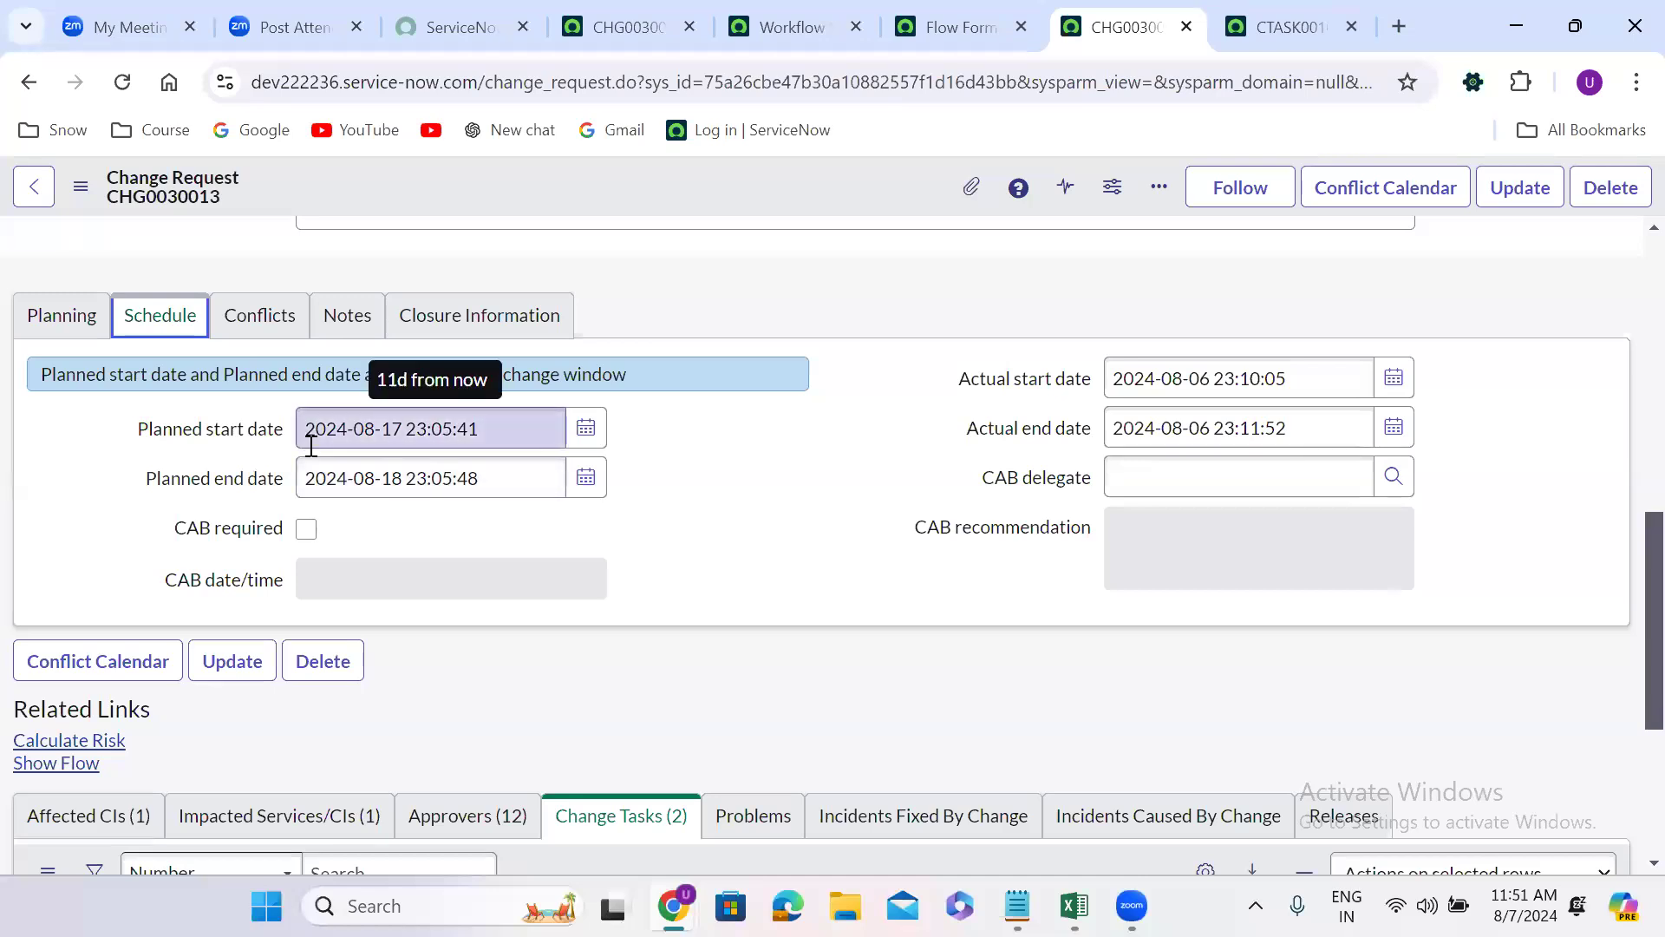
pyautogui.click(586, 478)
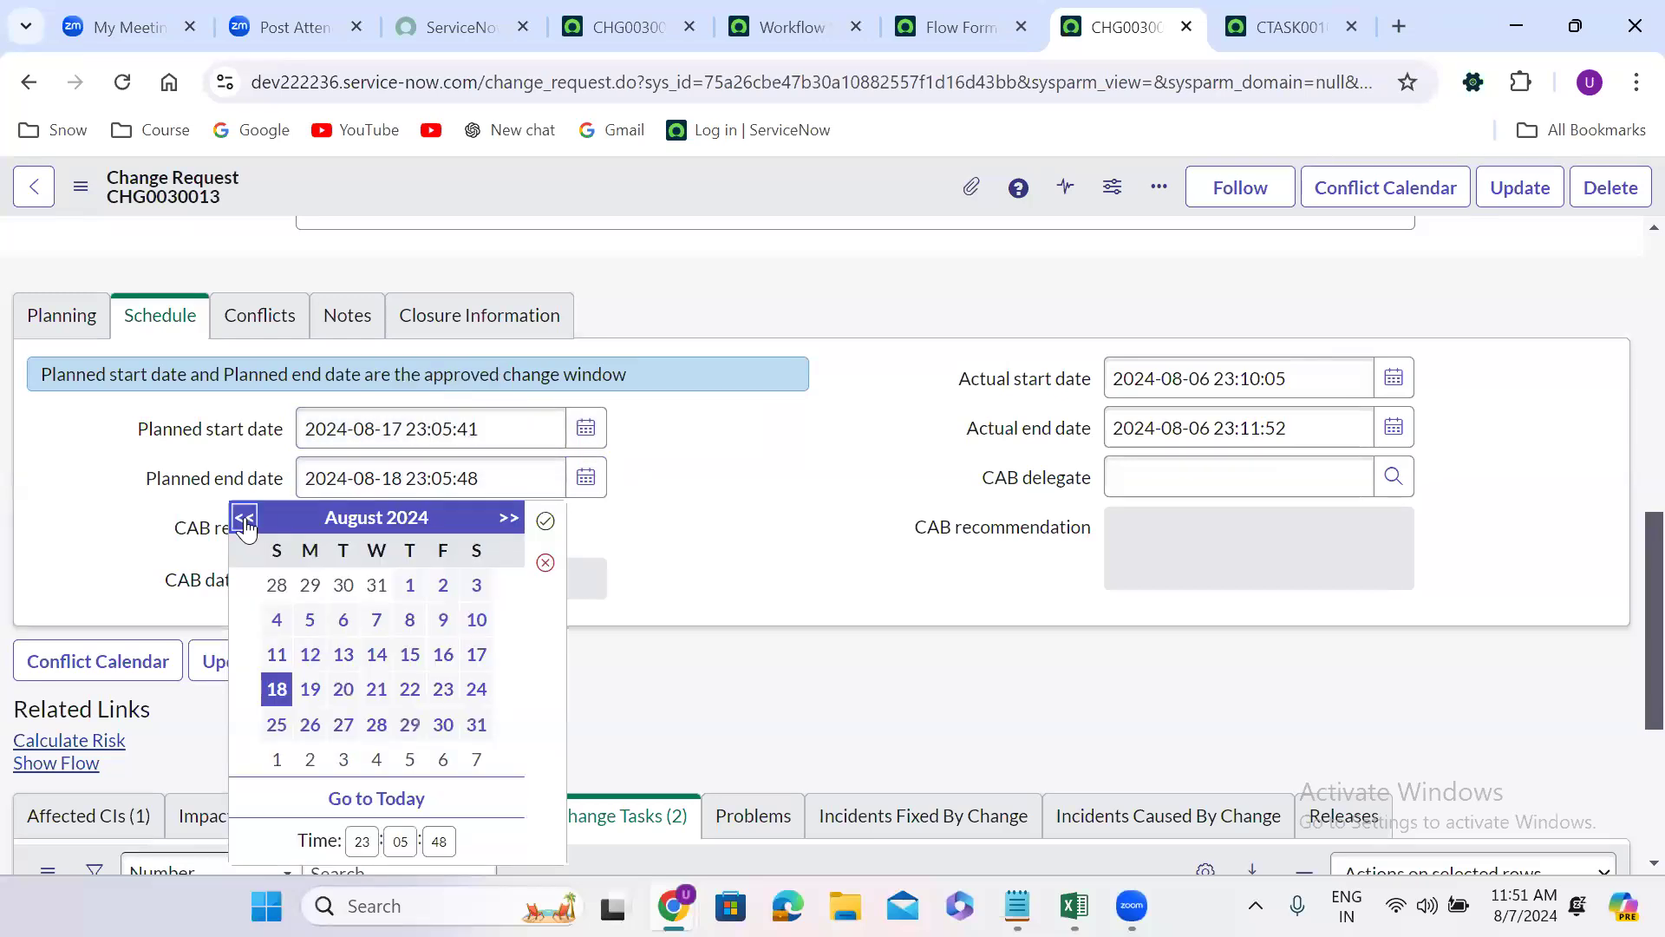
pyautogui.tripleClick(245, 518)
pyautogui.click(277, 585)
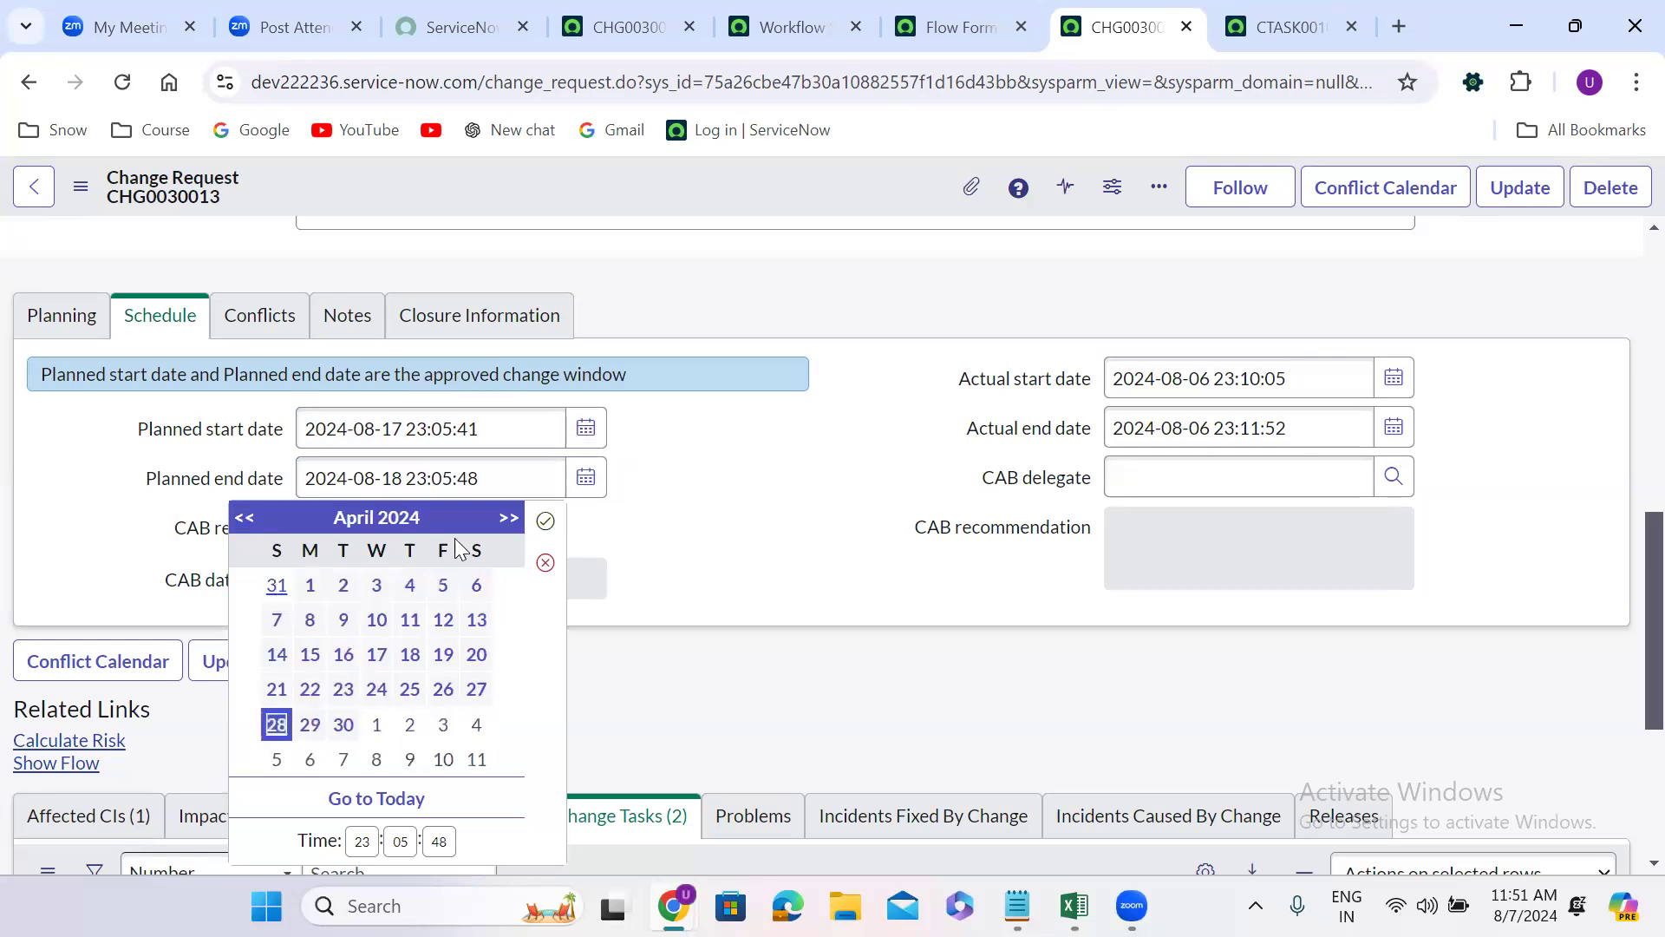
pyautogui.click(546, 520)
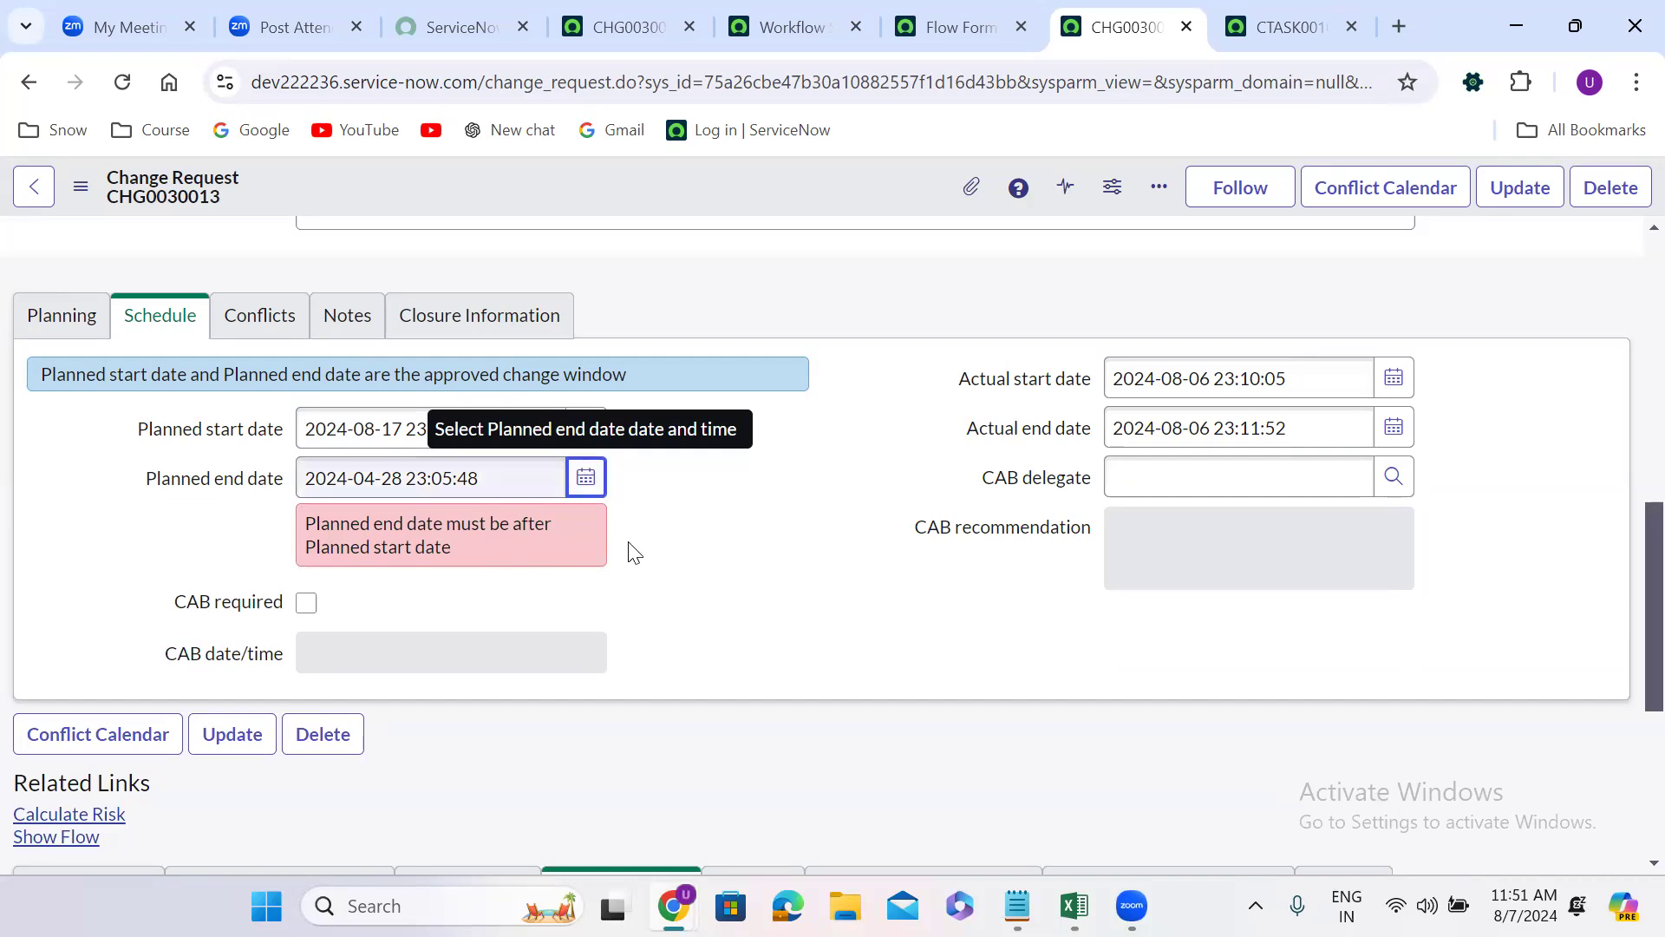
pyautogui.click(726, 496)
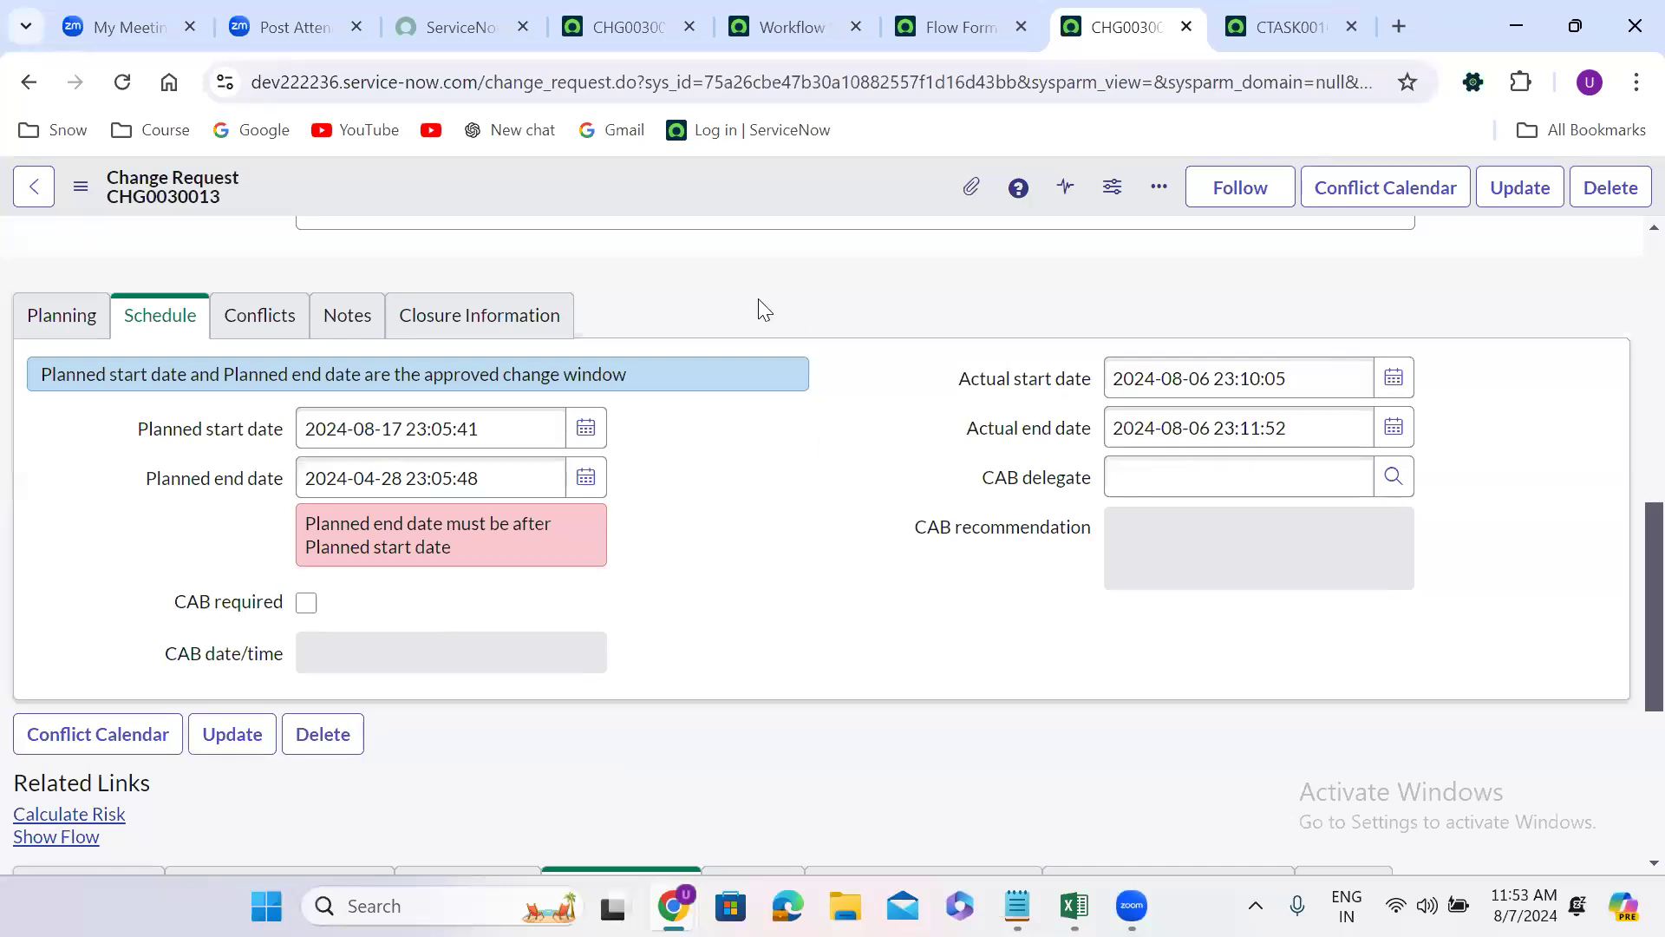
# Step: View the change request's flow formatters, and return to the change request to examine its Assignment group and Assigned to fields
pyautogui.scroll(8, 758, 298)
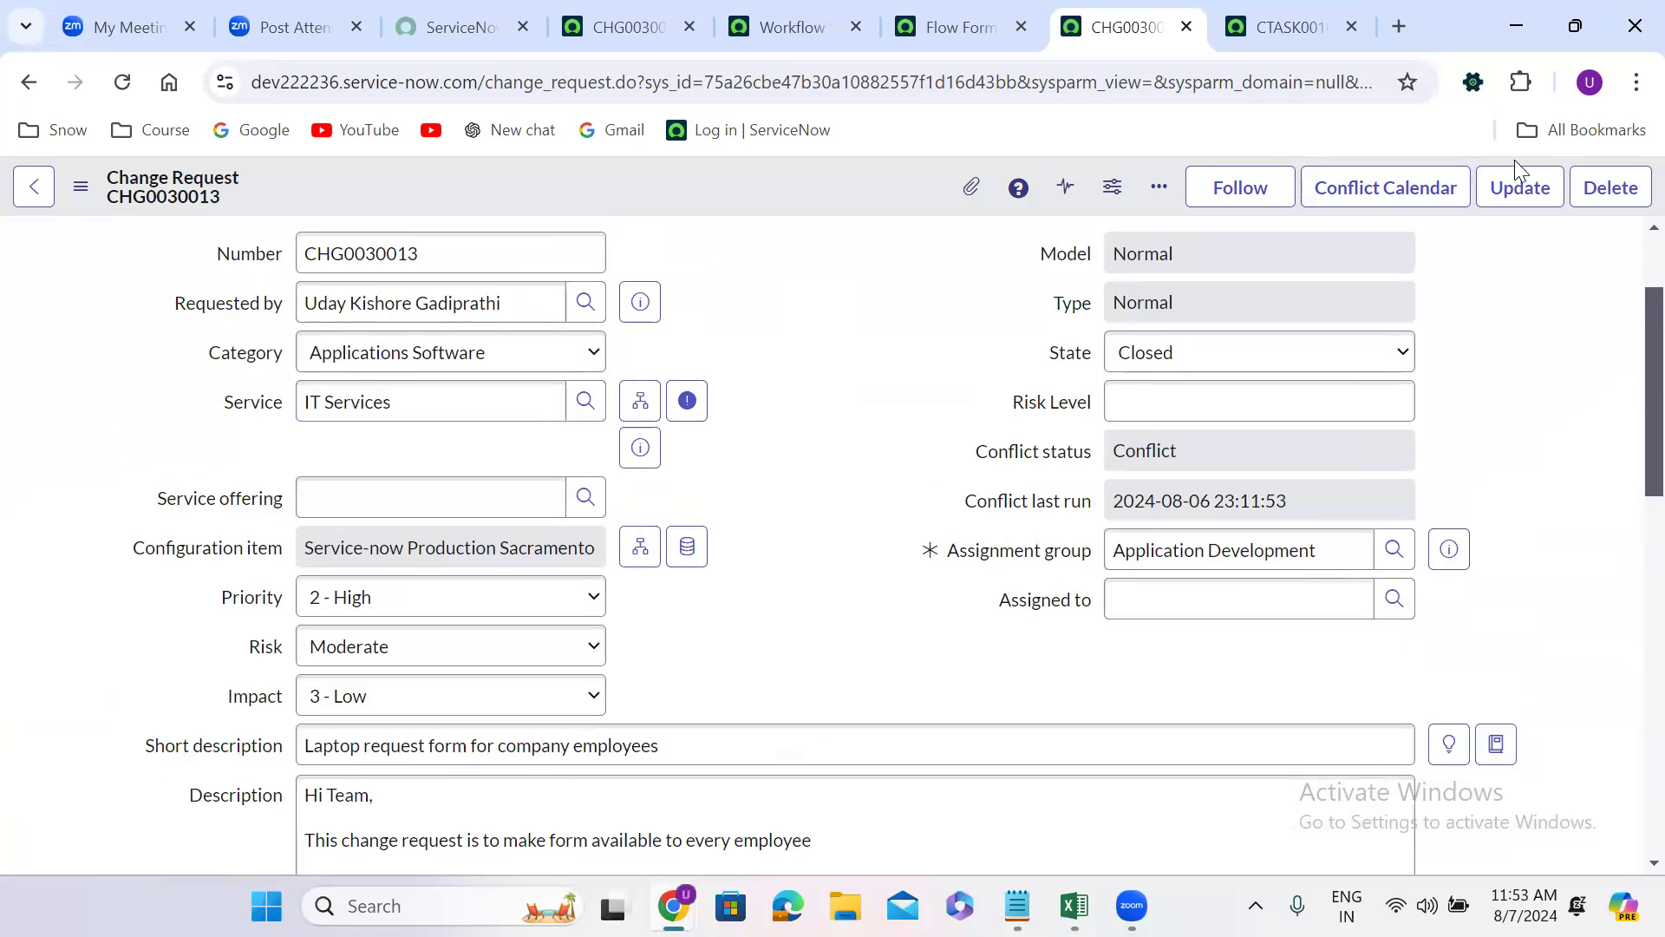
pyautogui.click(947, 23)
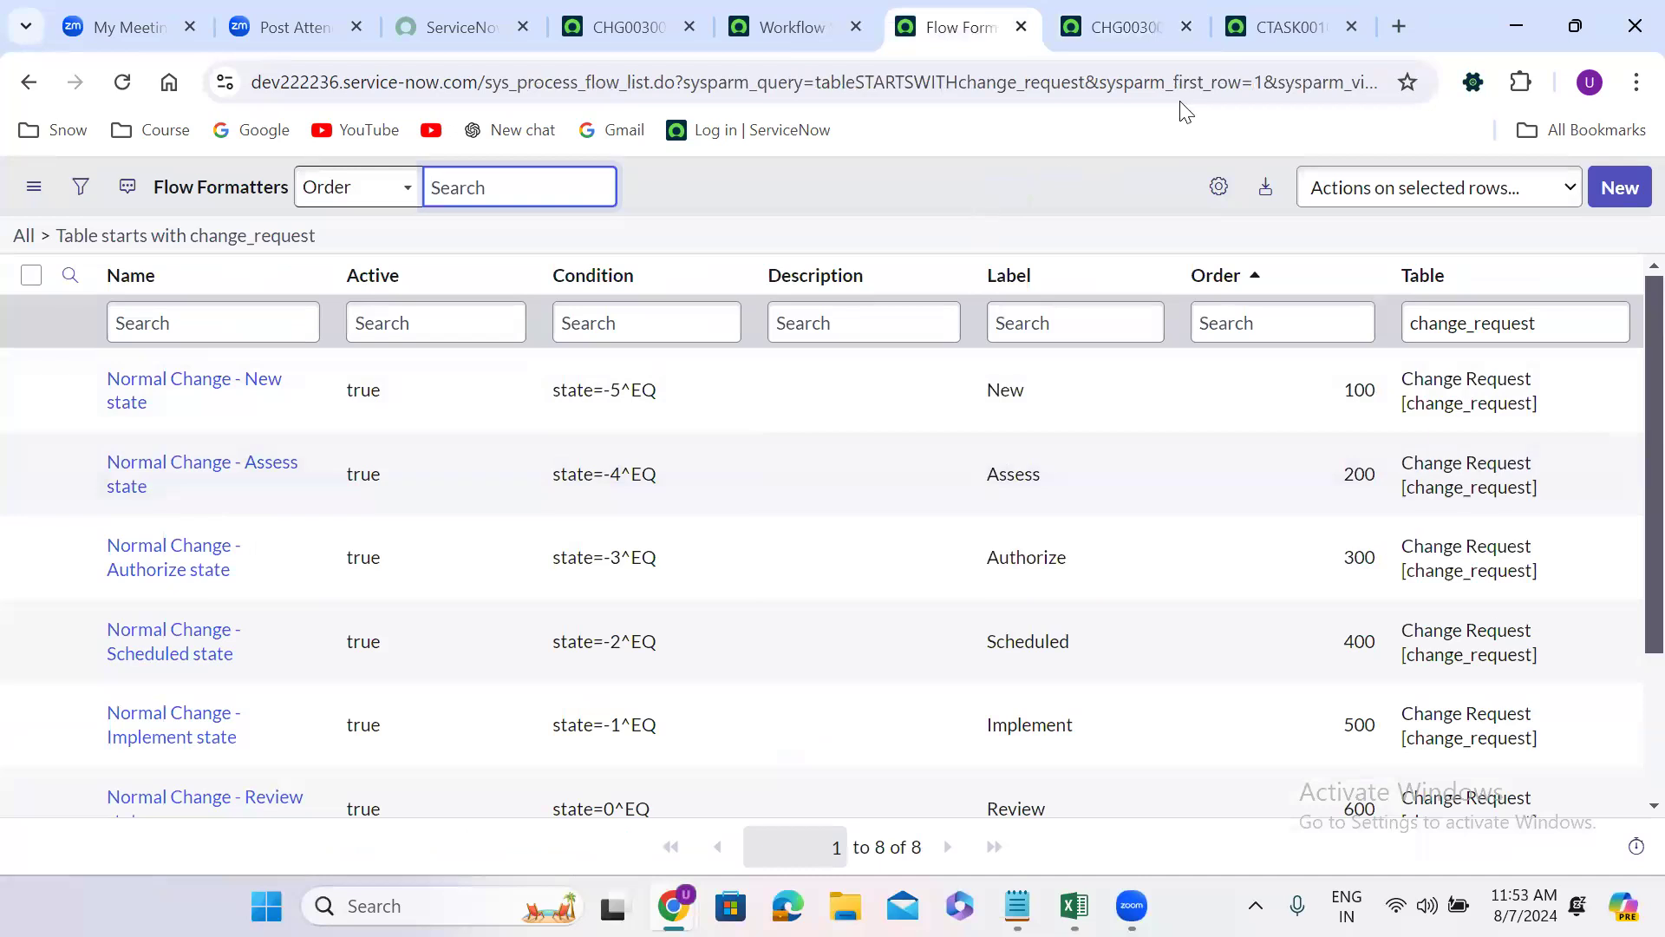
pyautogui.click(1125, 24)
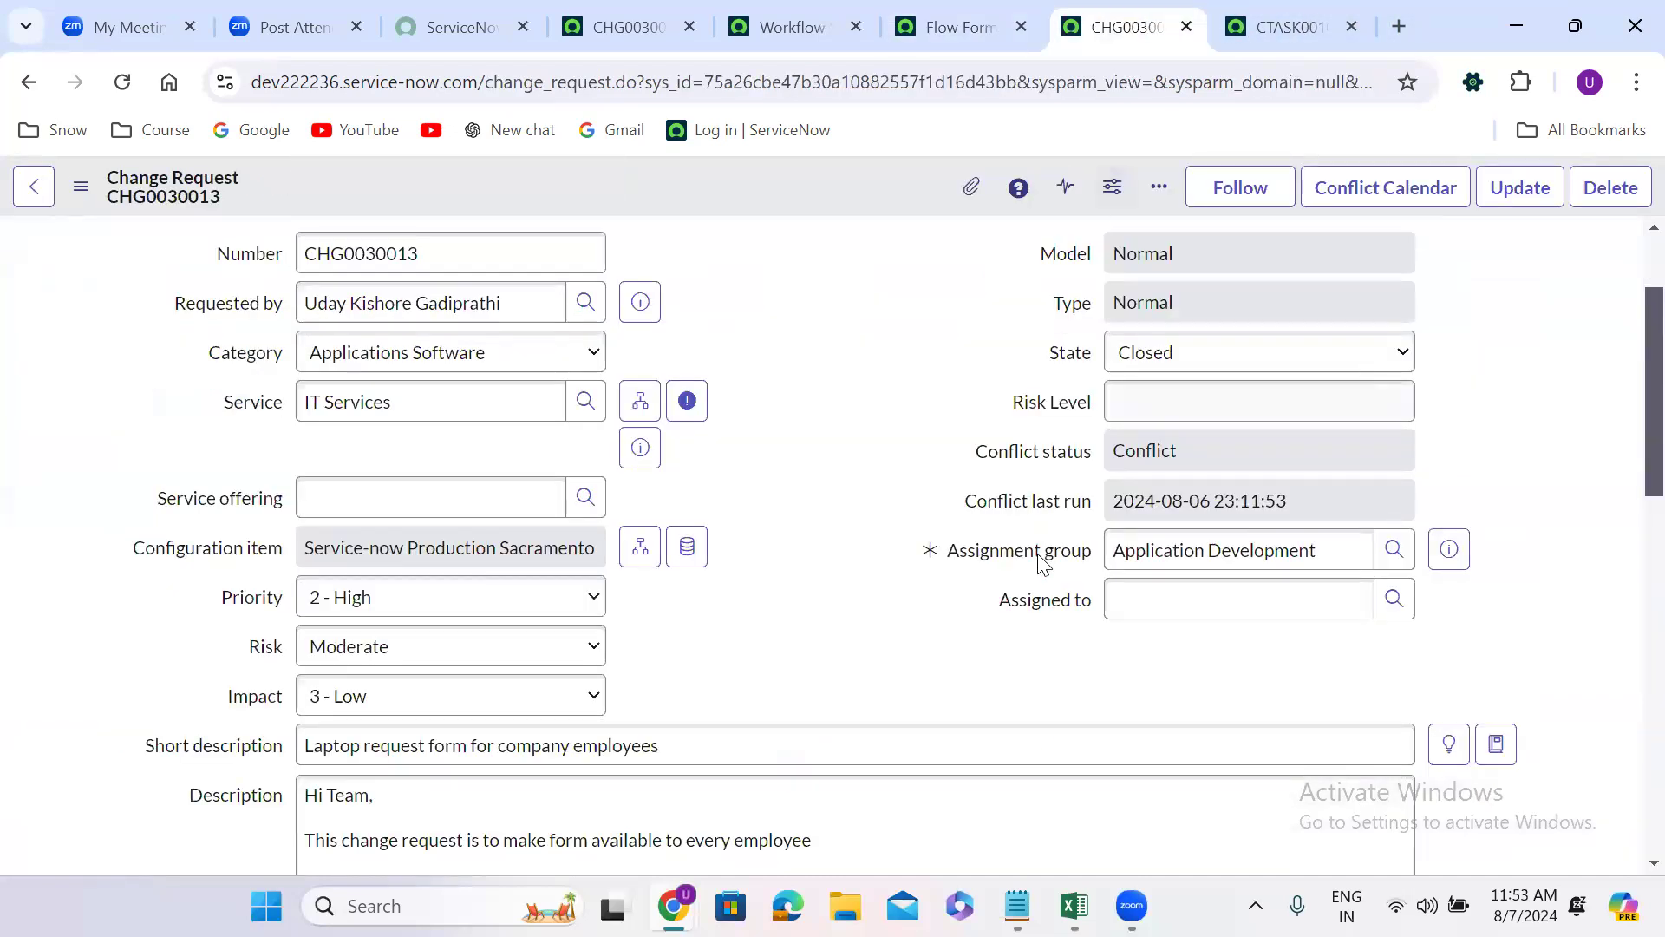
pyautogui.click(1132, 605)
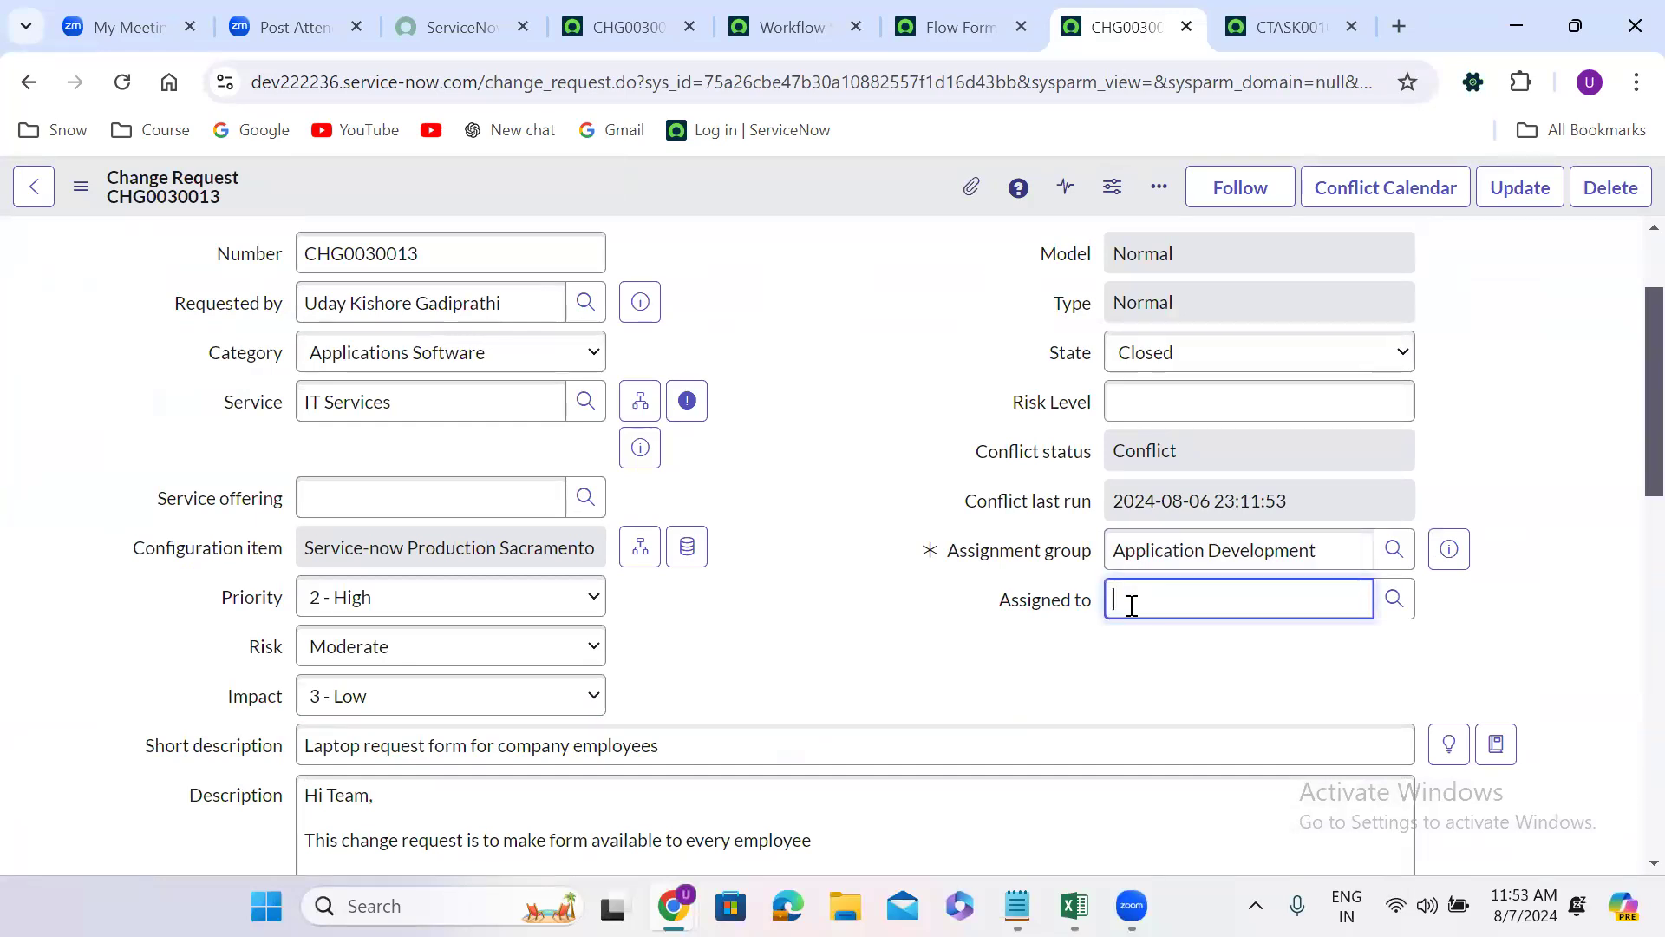
pyautogui.click(826, 625)
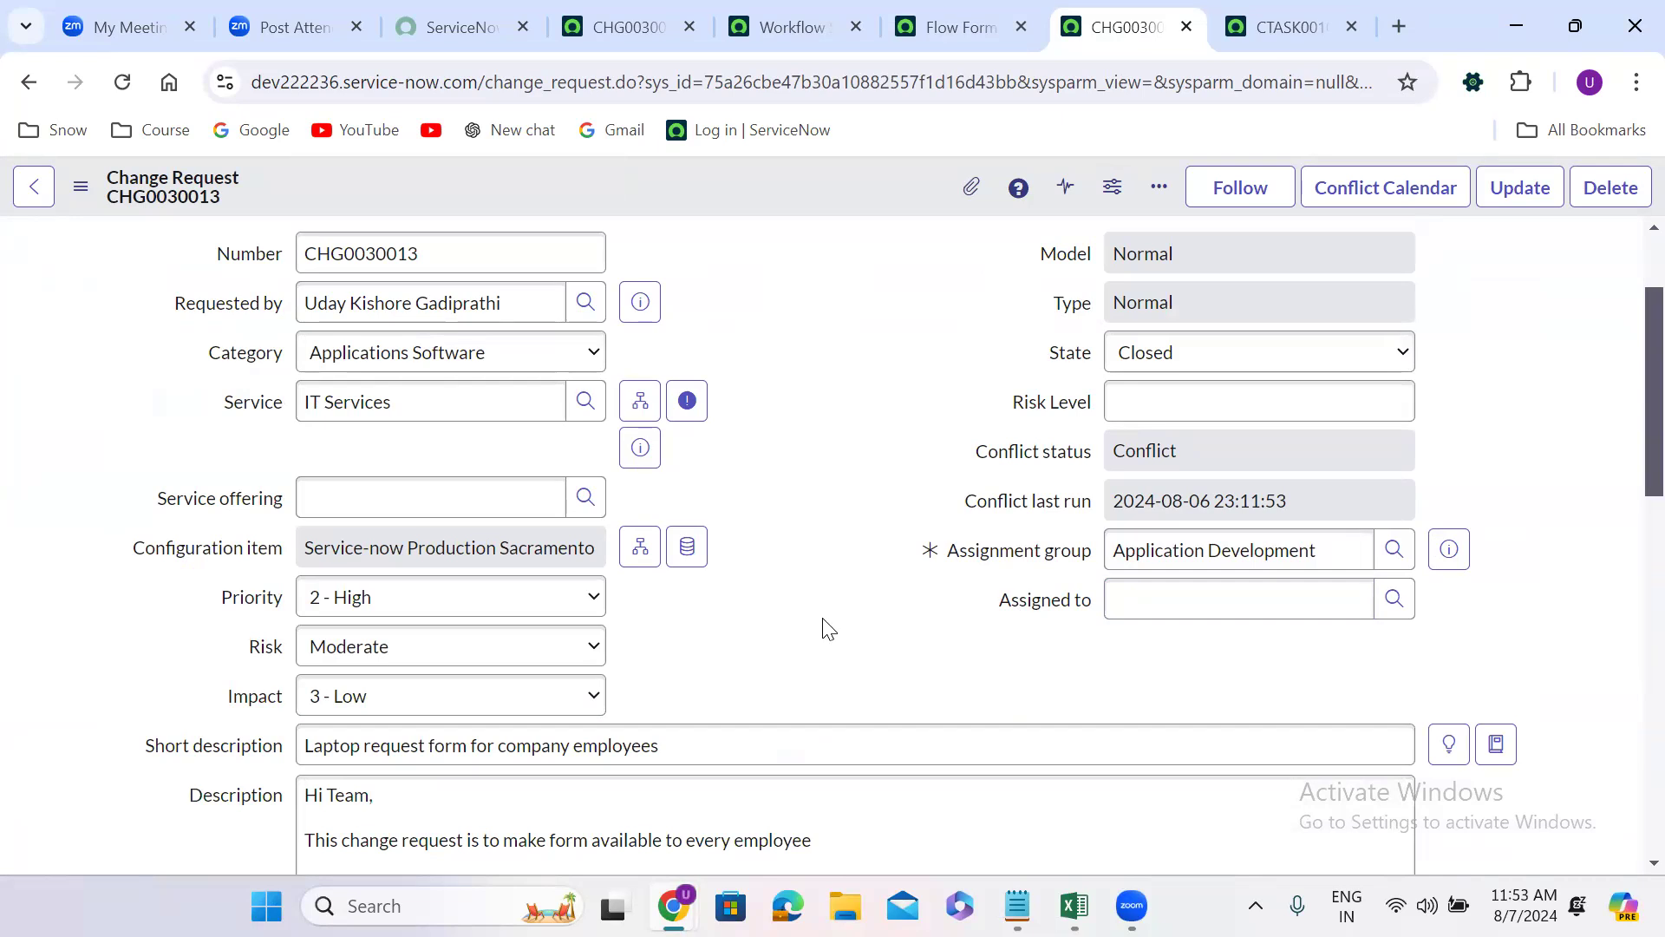